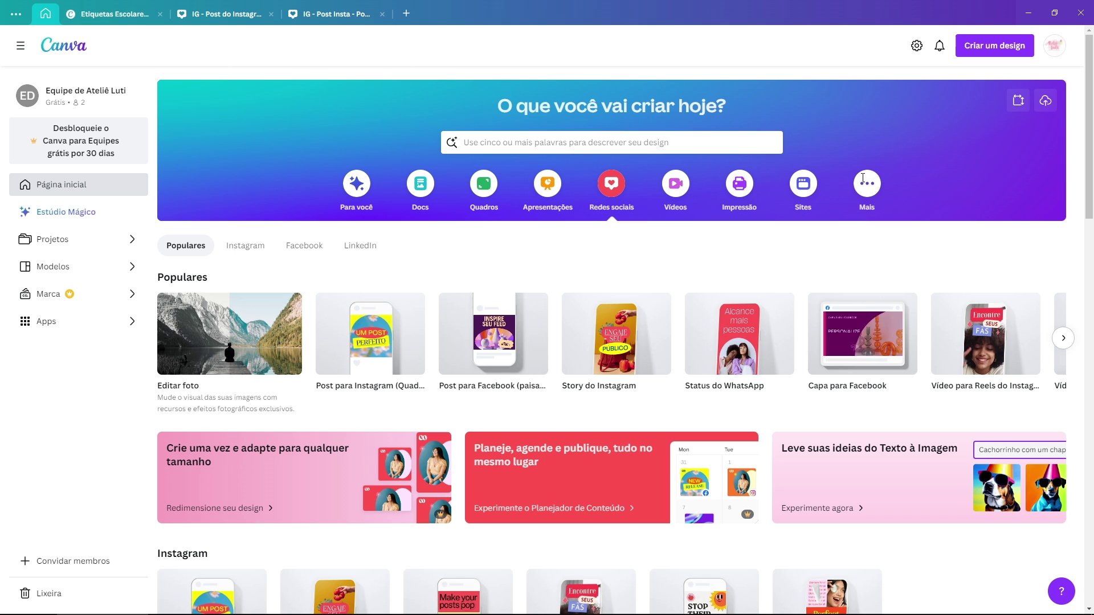
Step: Start a new blank A4 landscape Documento by searching 'a4' under Criar um design
click(989, 50)
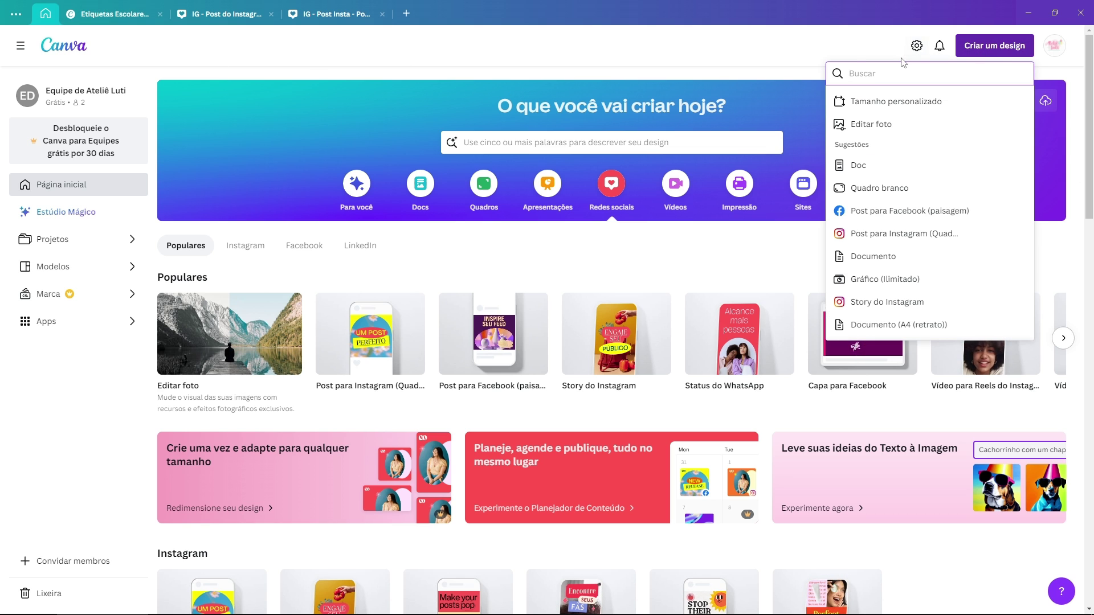
click(986, 50)
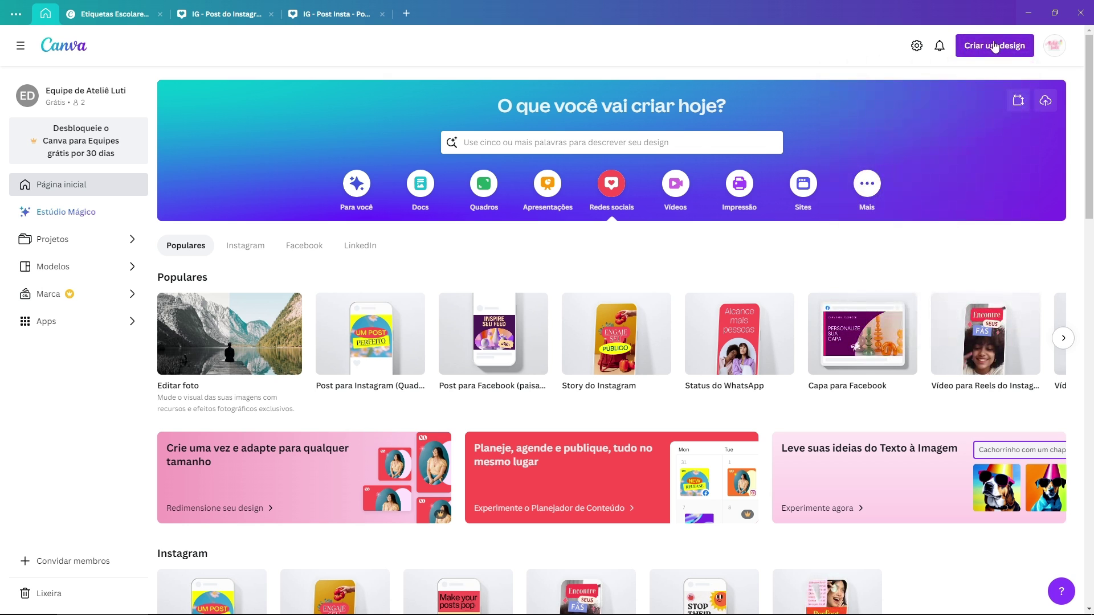
click(991, 49)
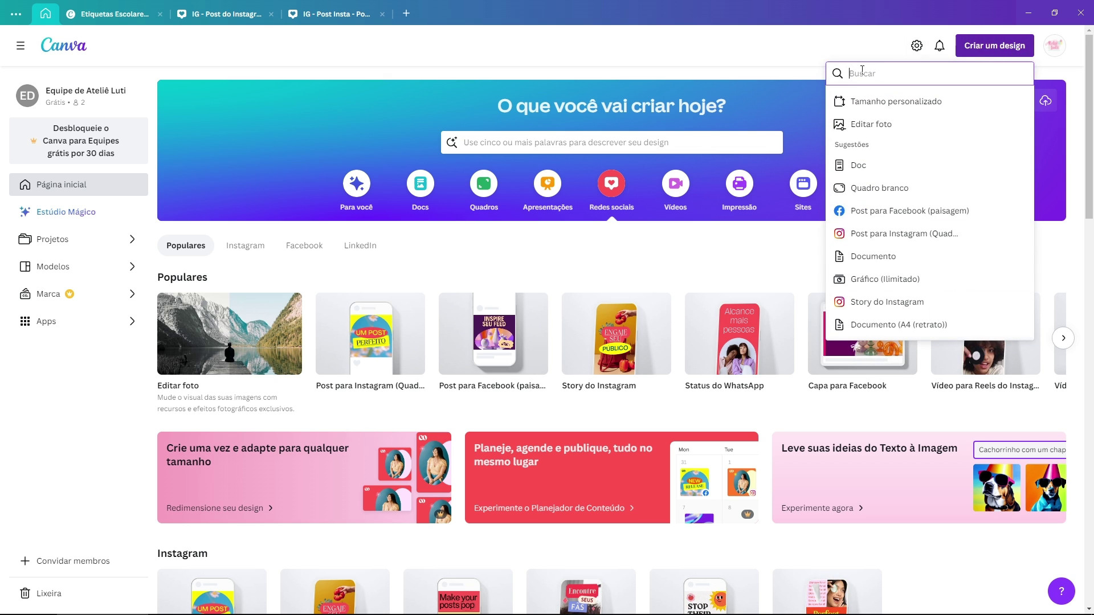
text(a4)
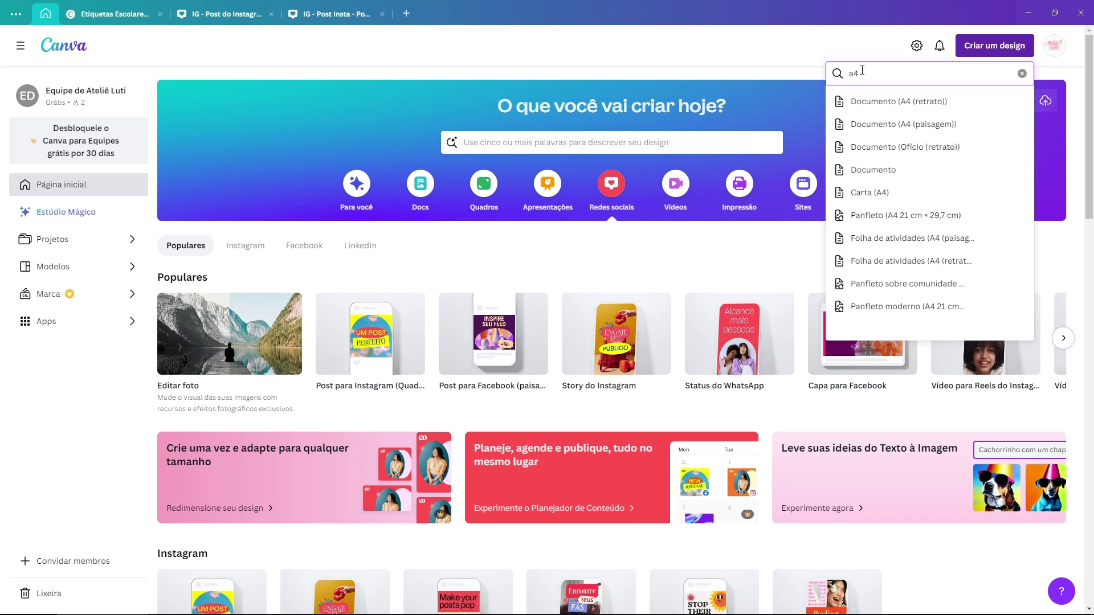
click(930, 126)
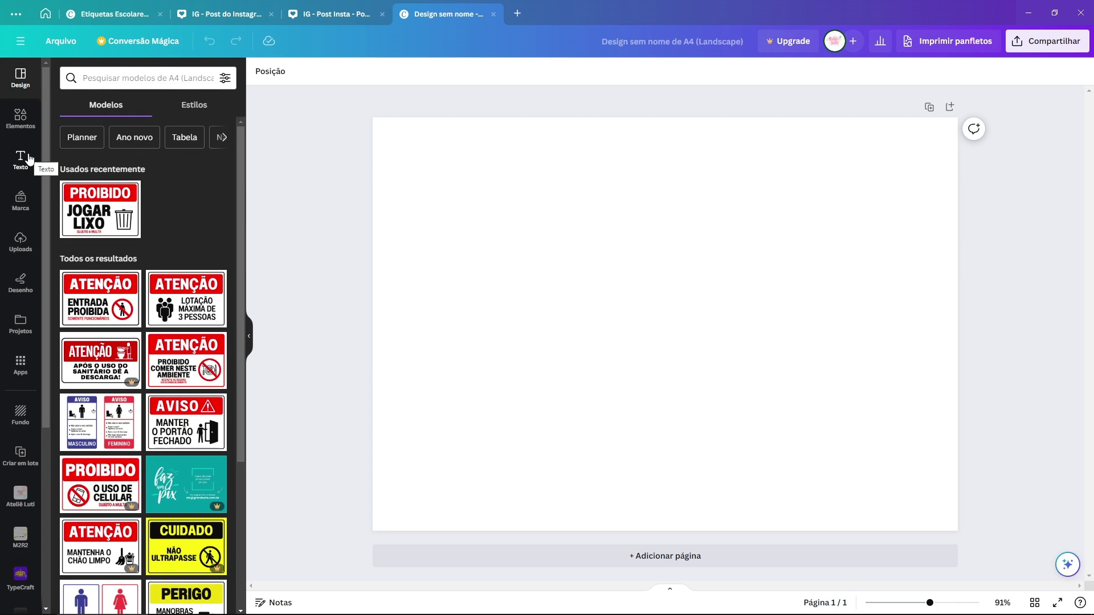
Step: Add the first square frame from Elementos > Molduras (Formas básicas) to the page
click(28, 125)
scroll(179, 219, down, 4)
scroll(172, 222, down, 8)
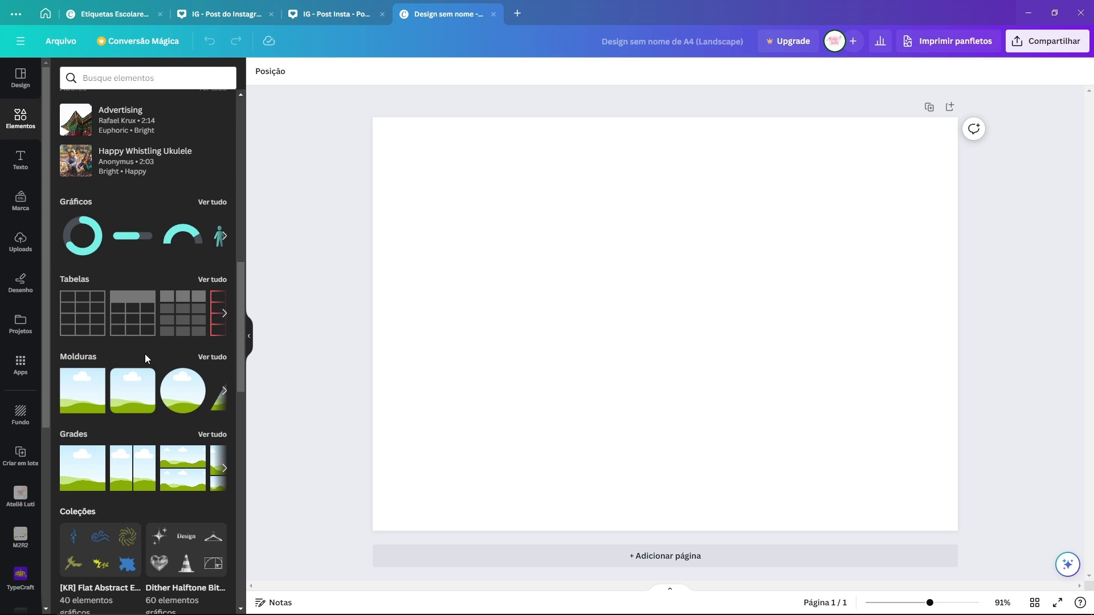
click(212, 357)
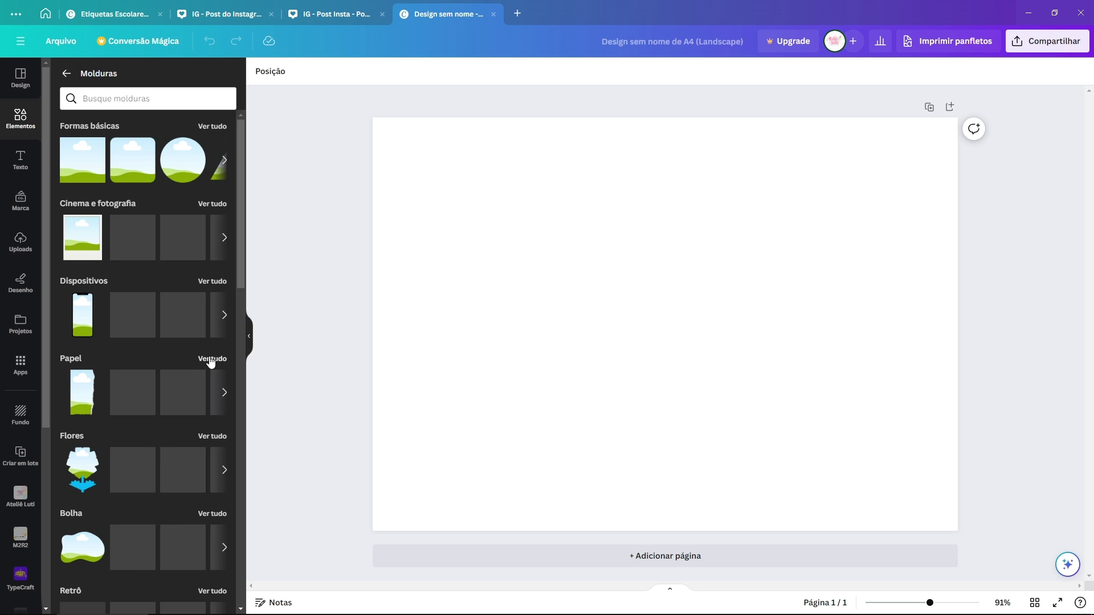
click(84, 170)
Step: Move and stretch the square frame into a wide rectangle in the page's upper-left area
drag(704, 335, 632, 231)
mouse_move(599, 174)
mouse_down()
mouse_move(599, 245)
mouse_move(598, 189)
mouse_up()
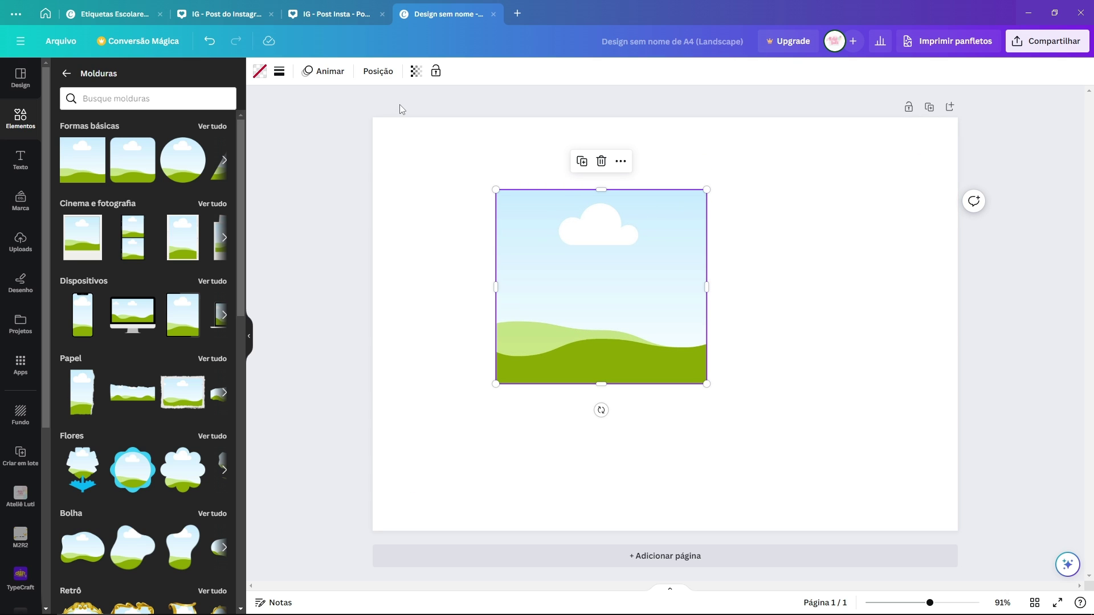
drag(707, 286, 799, 276)
drag(798, 384, 672, 303)
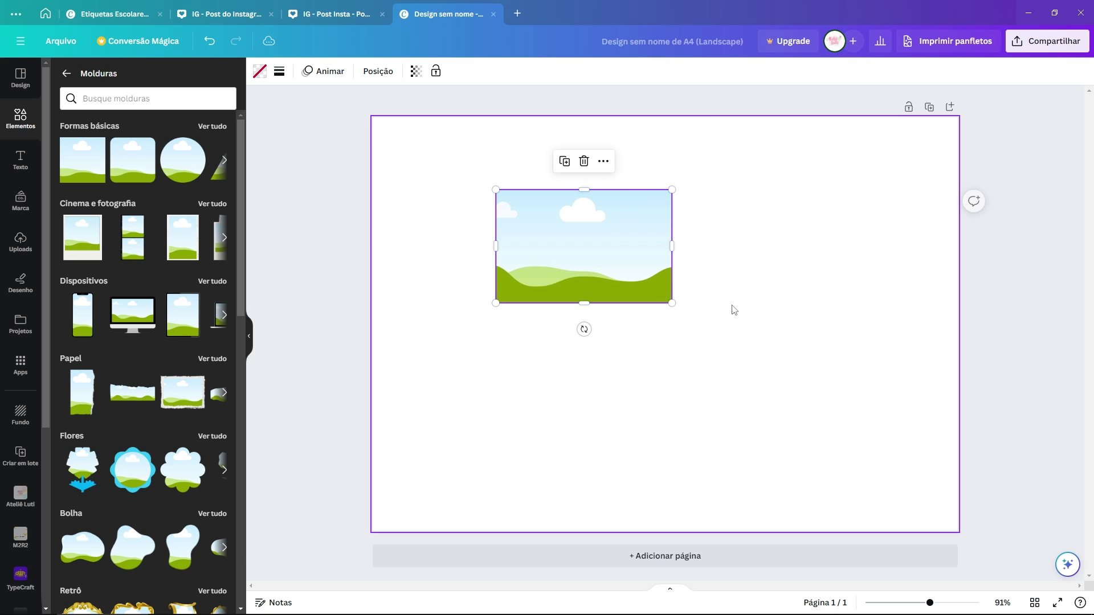
mouse_move(591, 233)
mouse_down()
mouse_move(527, 245)
mouse_move(581, 214)
mouse_up()
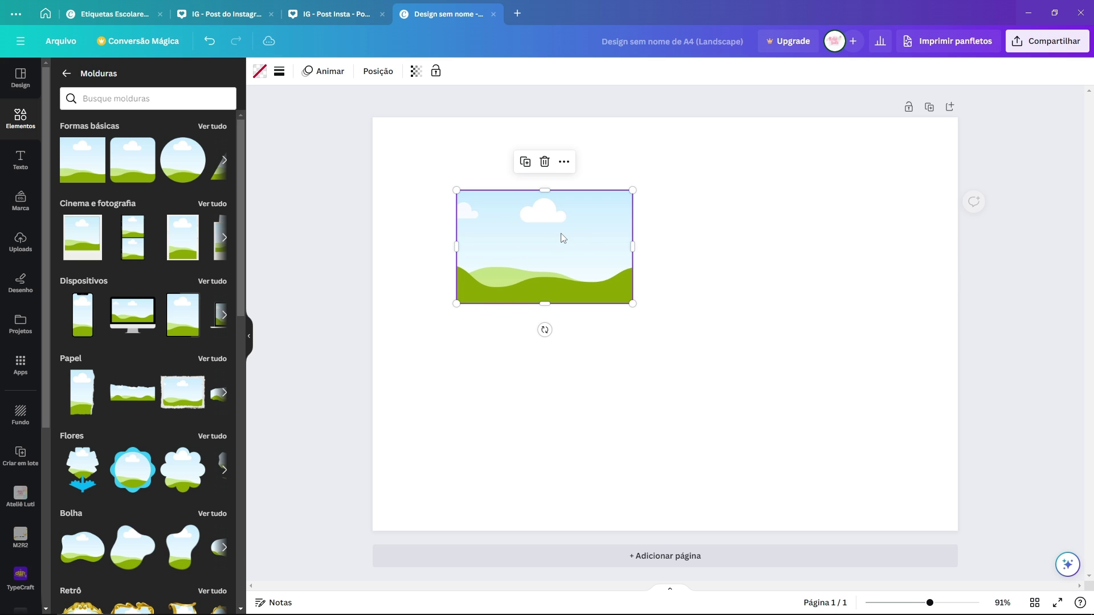
drag(632, 190, 726, 130)
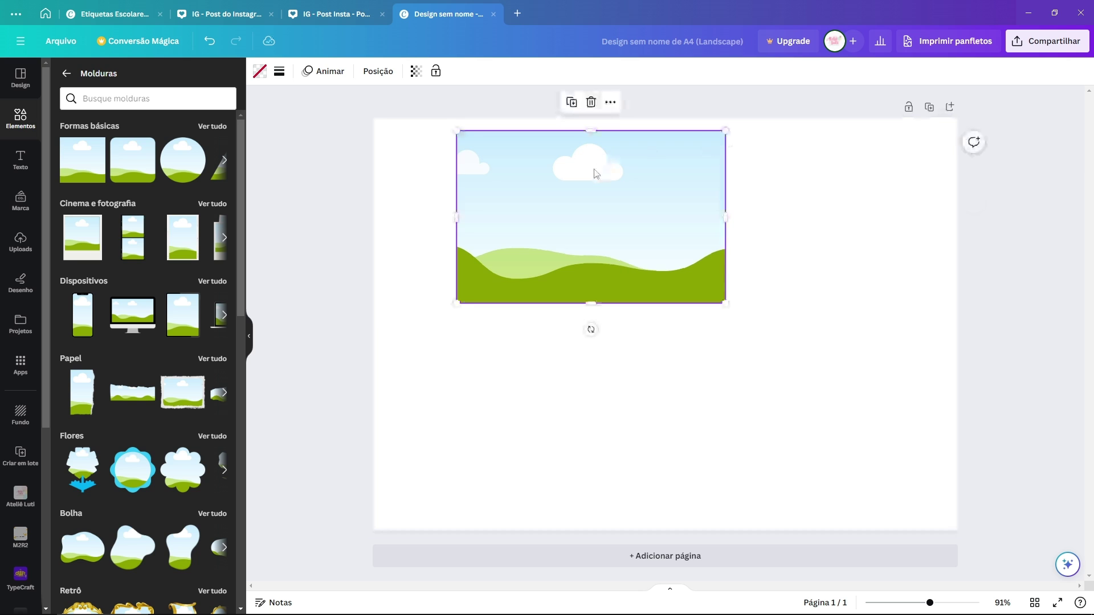
drag(595, 174, 591, 213)
click(443, 142)
drag(443, 142, 646, 215)
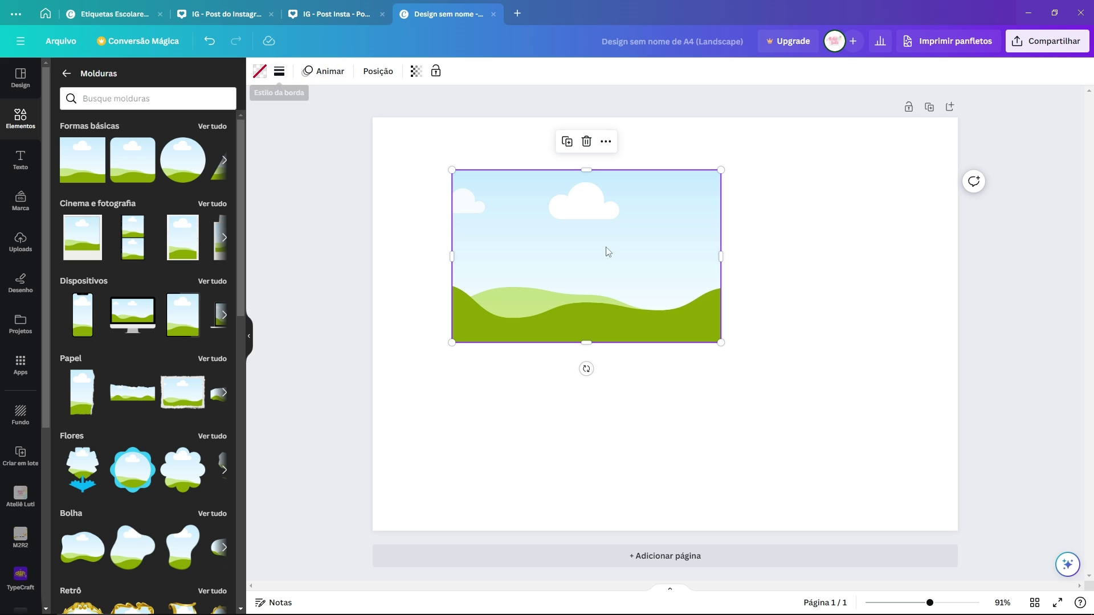
Step: Try rounding the frame's corners in Estilo da borda, then reset the rounding to zero
click(280, 73)
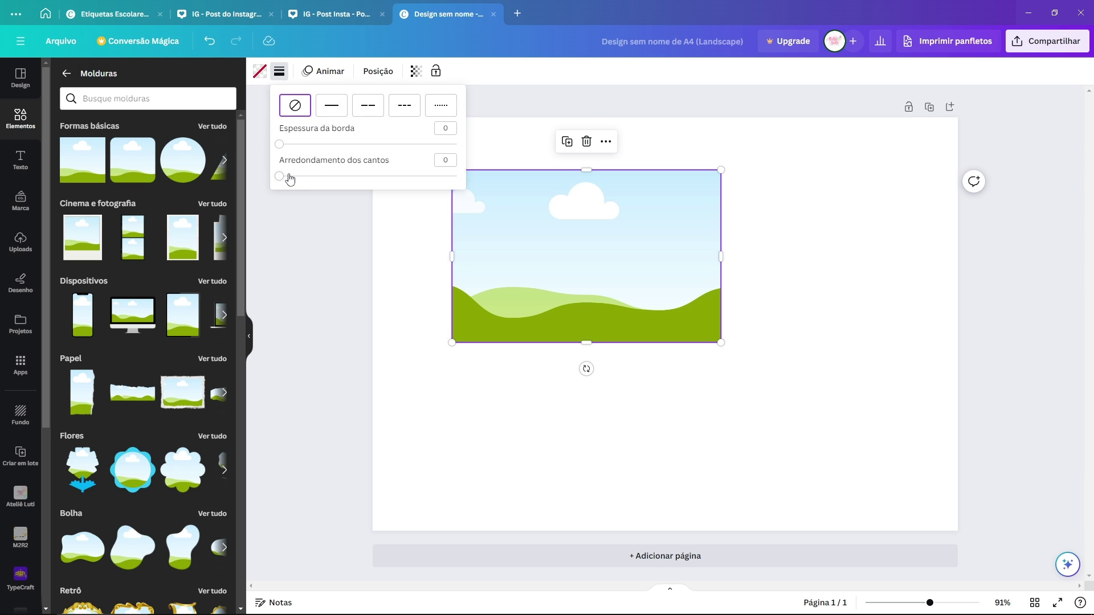
drag(280, 177, 345, 195)
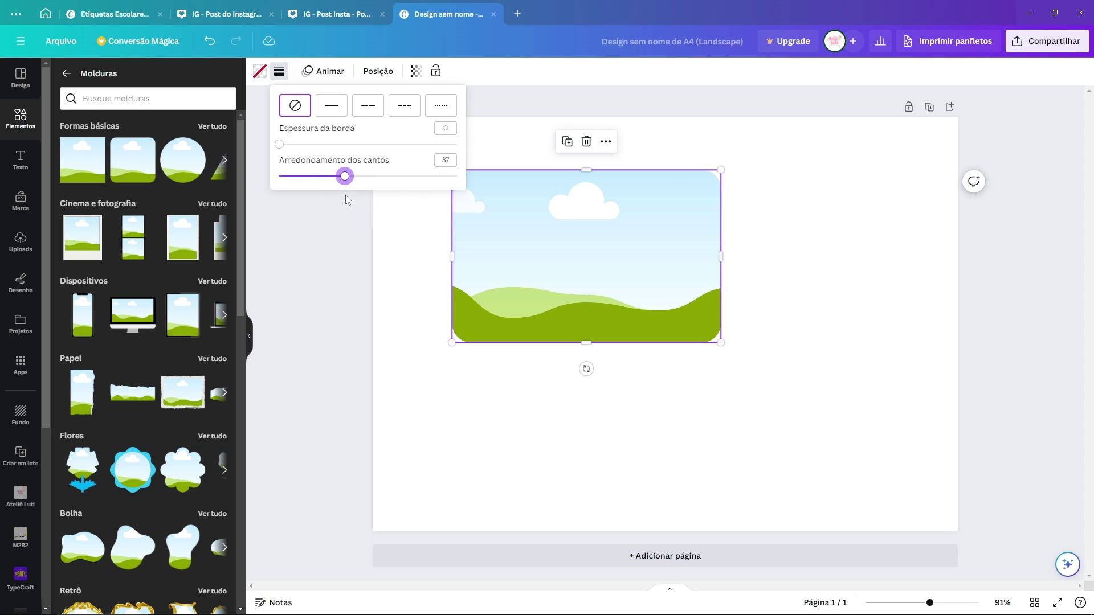
click(790, 211)
click(622, 212)
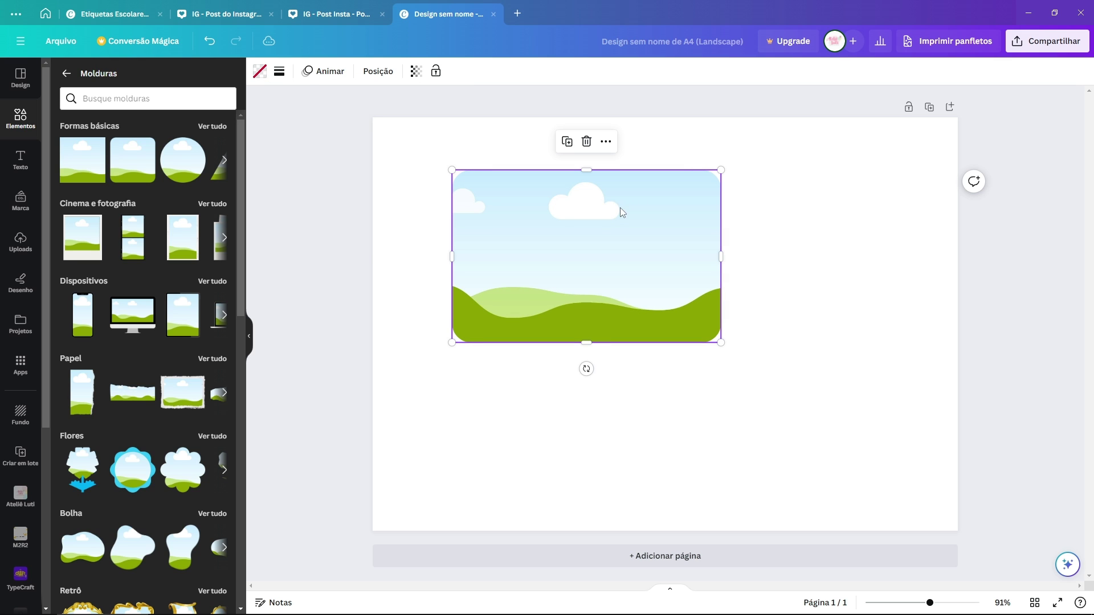
click(279, 70)
drag(321, 164, 260, 161)
click(691, 216)
Step: Reselect the frame, set Arredondamento dos cantos to 65, and move it up and left
click(759, 155)
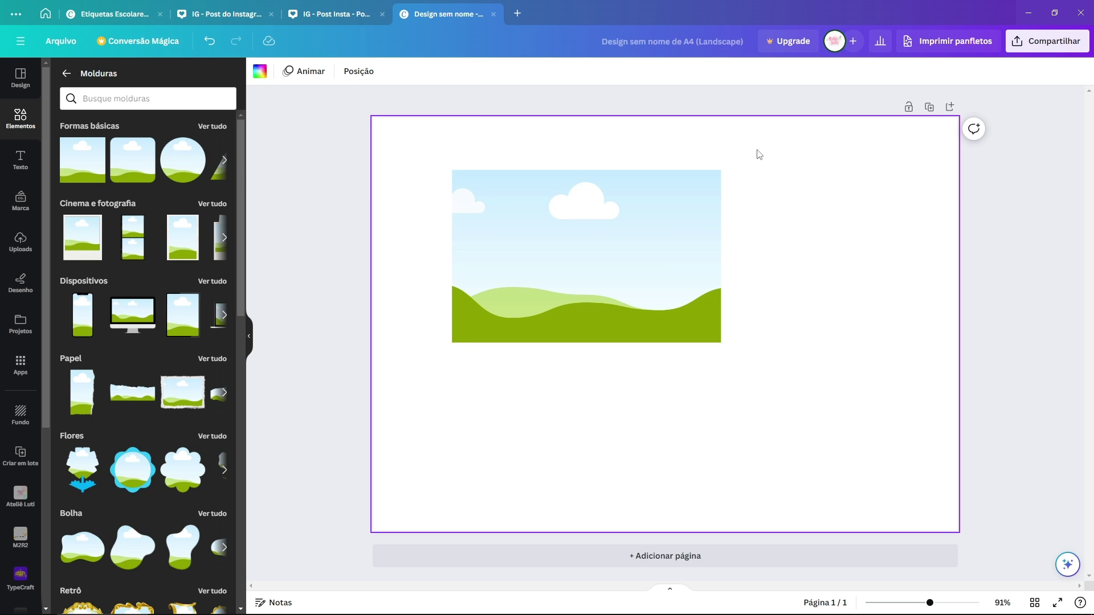
drag(759, 154, 710, 179)
click(802, 232)
drag(433, 144, 765, 374)
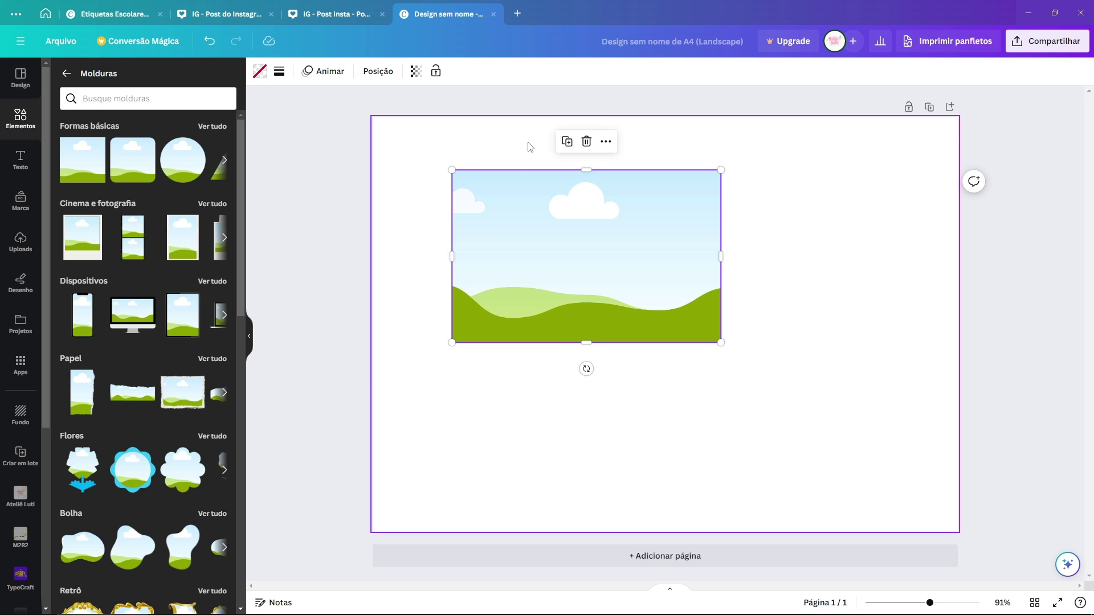
click(278, 71)
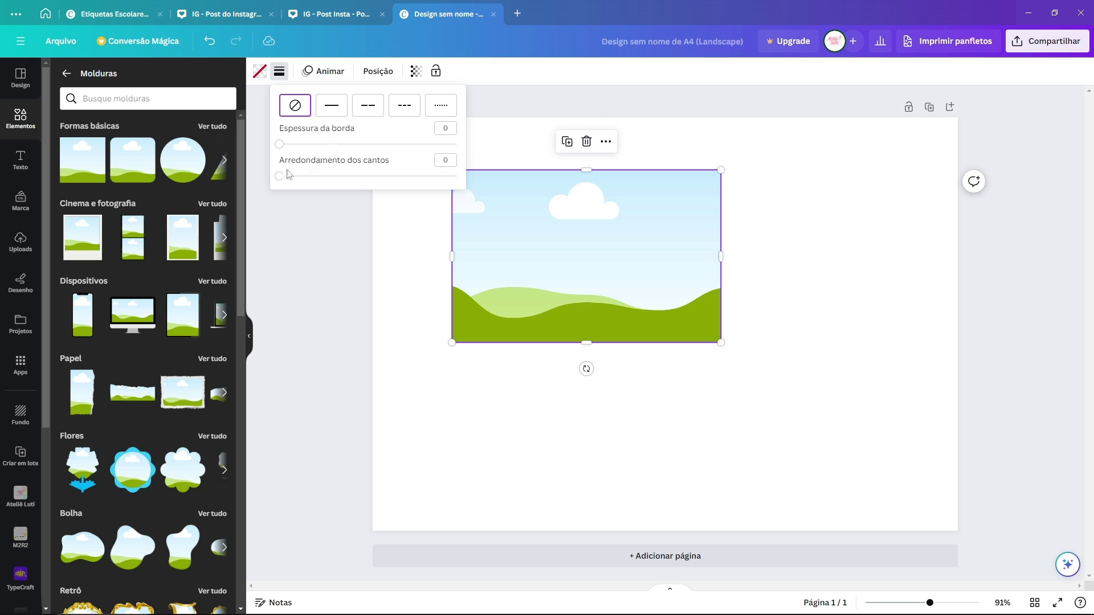
mouse_move(283, 180)
mouse_down()
mouse_move(396, 174)
mouse_move(279, 176)
mouse_up()
click(792, 188)
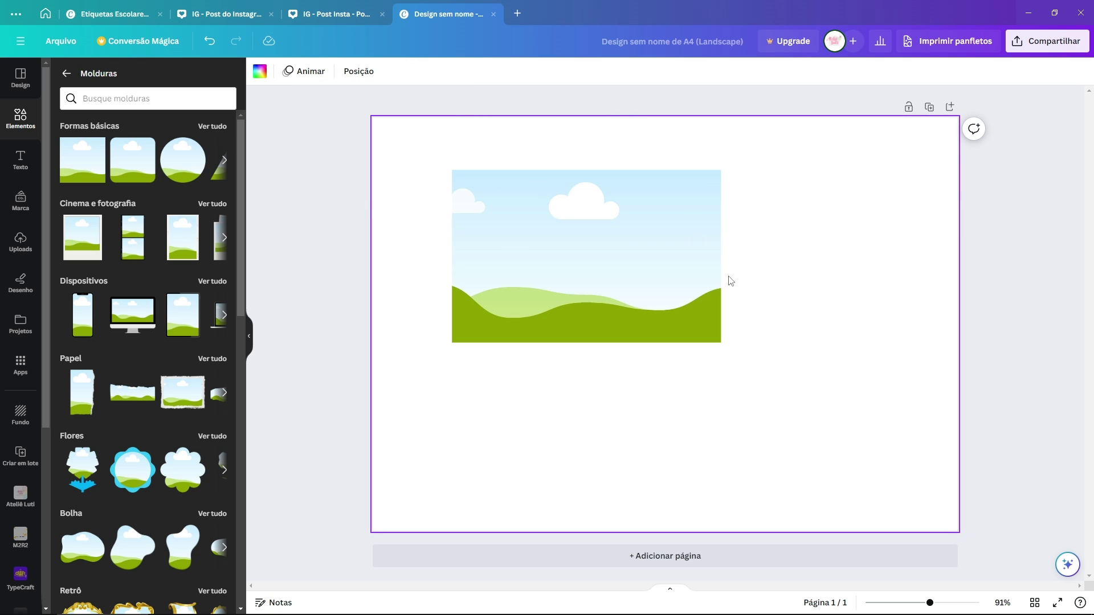
drag(615, 254, 530, 239)
Step: Switch to the Etiquetas Escolares reference design and scroll through its Bluey labels
key(ctrl+Tab)
scroll(901, 316, down, 5)
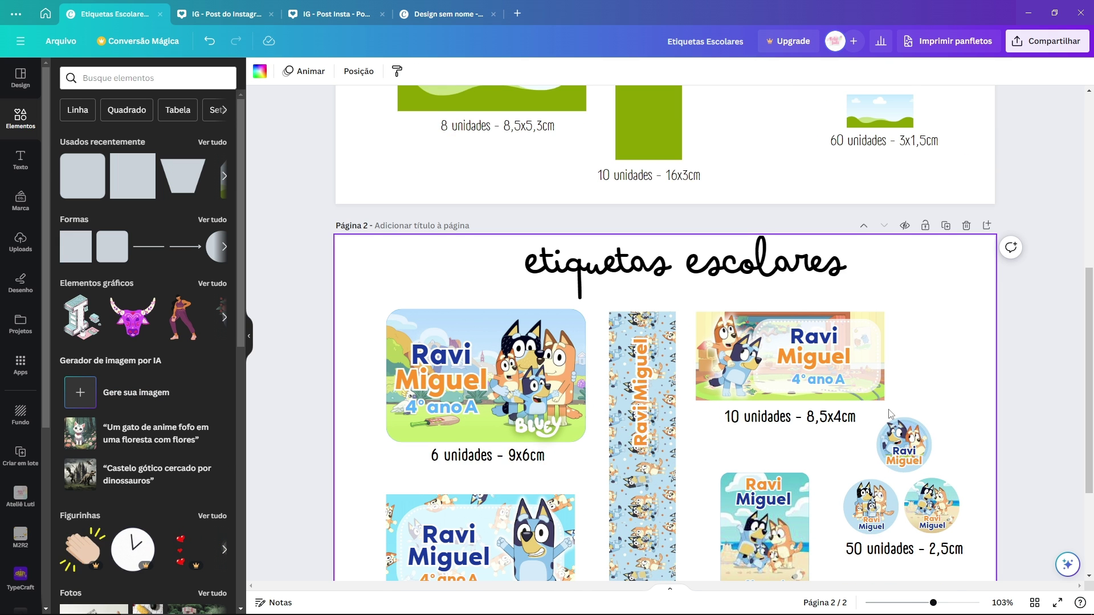
scroll(900, 316, down, 1)
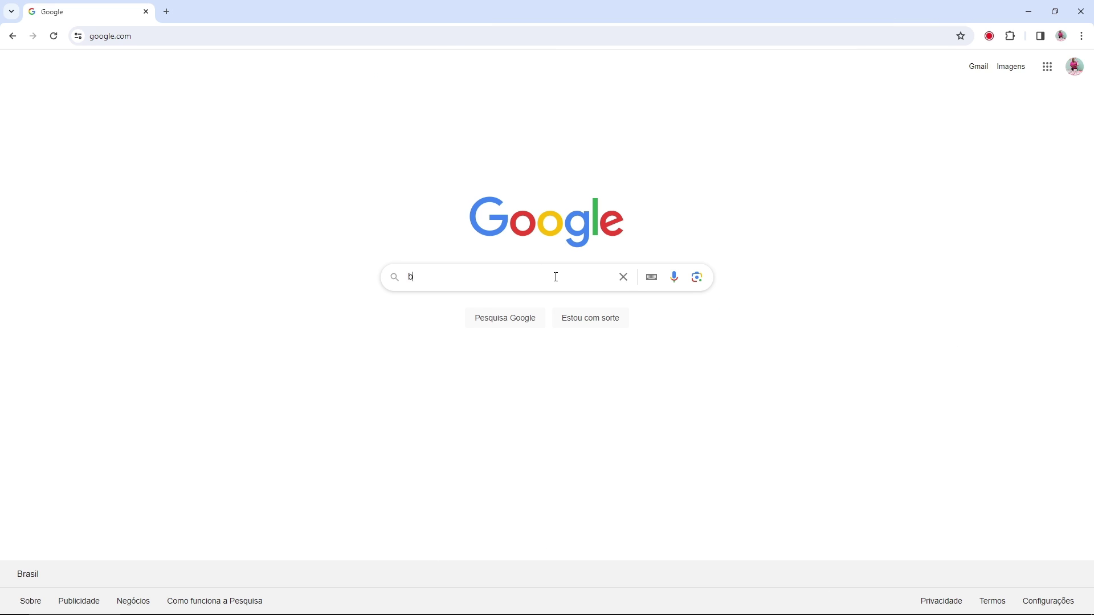
Step: Search Google Images for 'bluey', filter by Tamanho > Grande, and preview the Bluey - Characters image
text(luey)
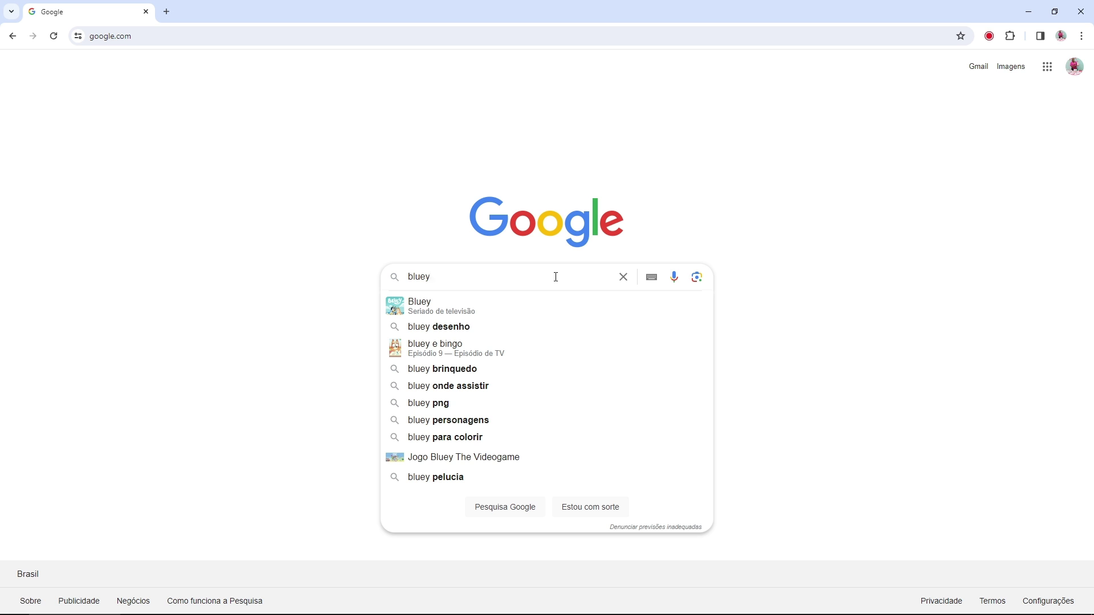
click(500, 307)
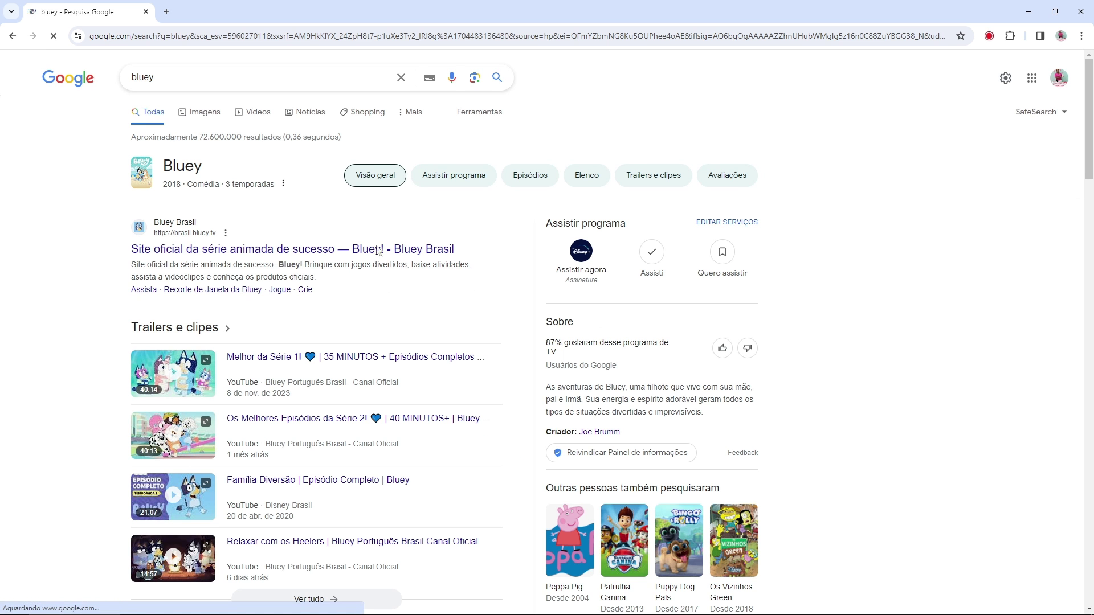
click(208, 114)
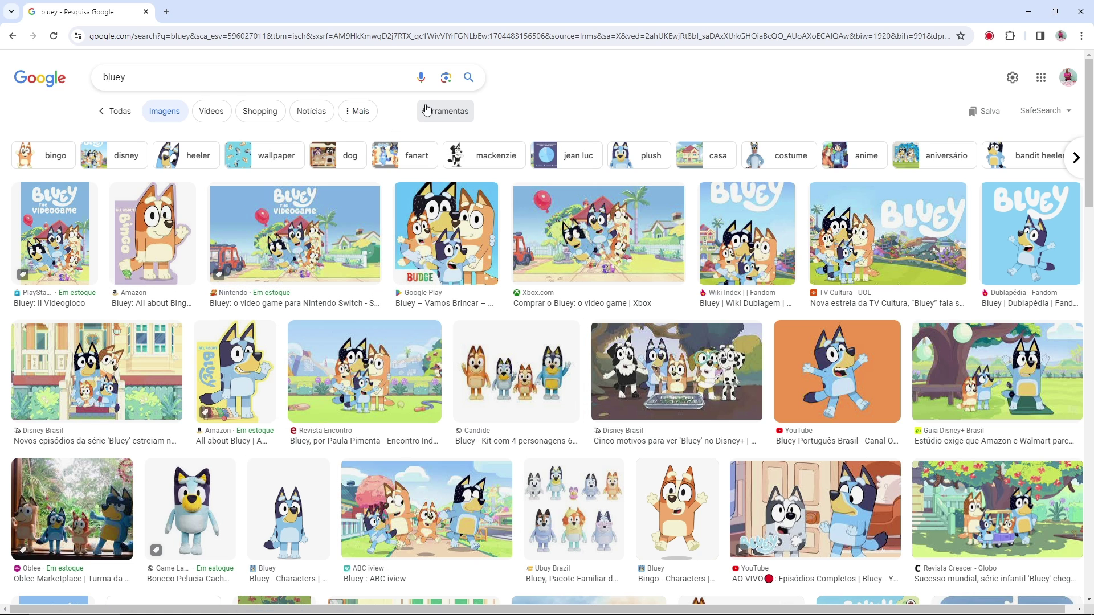
click(459, 118)
click(281, 140)
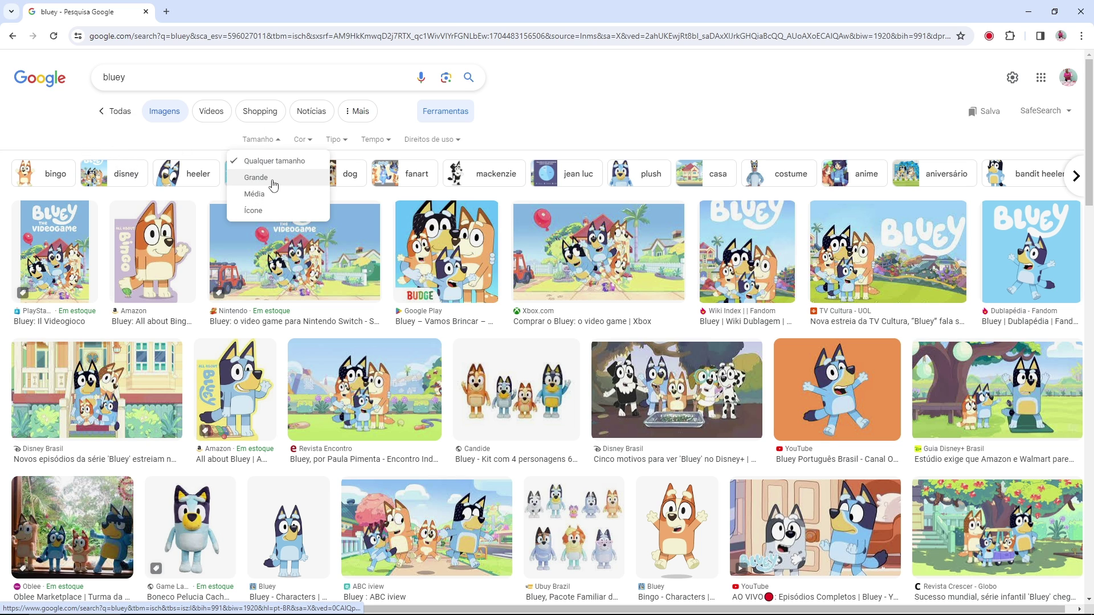
click(274, 178)
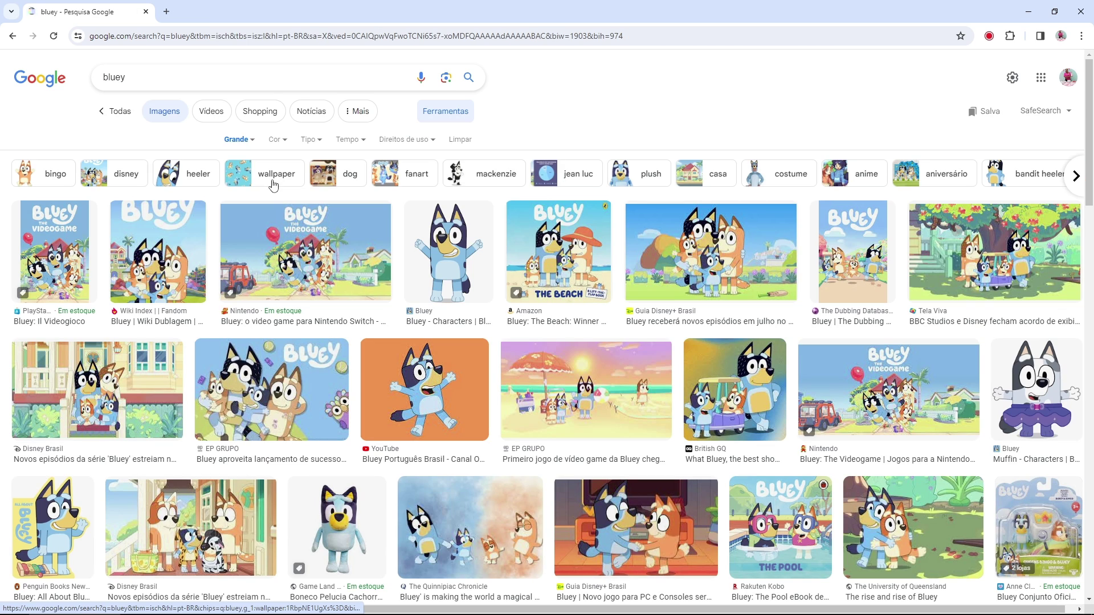
click(449, 251)
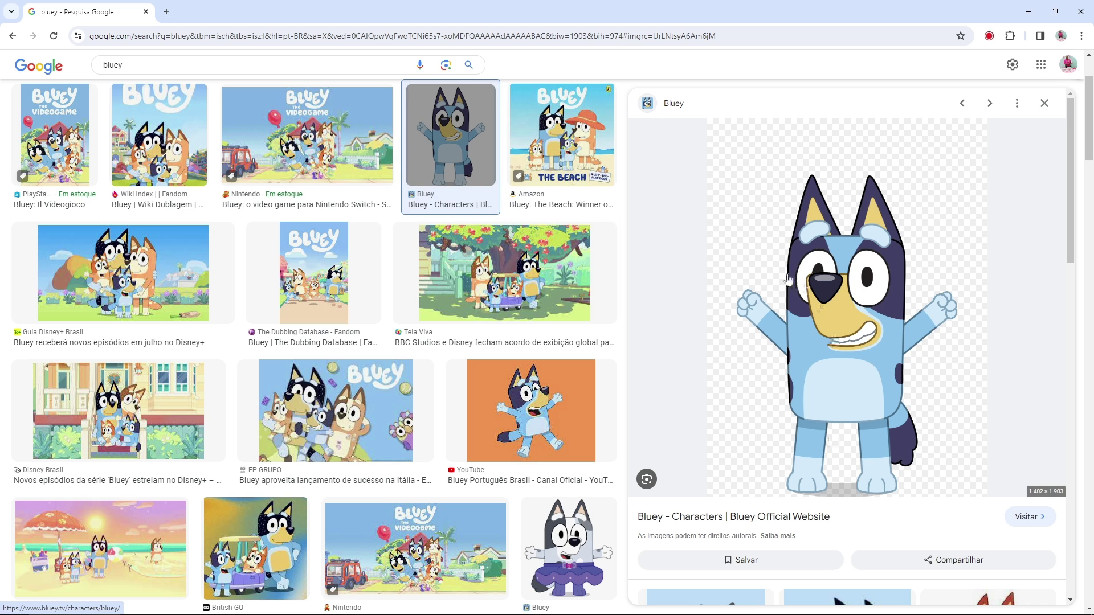
Step: Visit the bluey.tv character page that hosts the Bluey image
click(1029, 517)
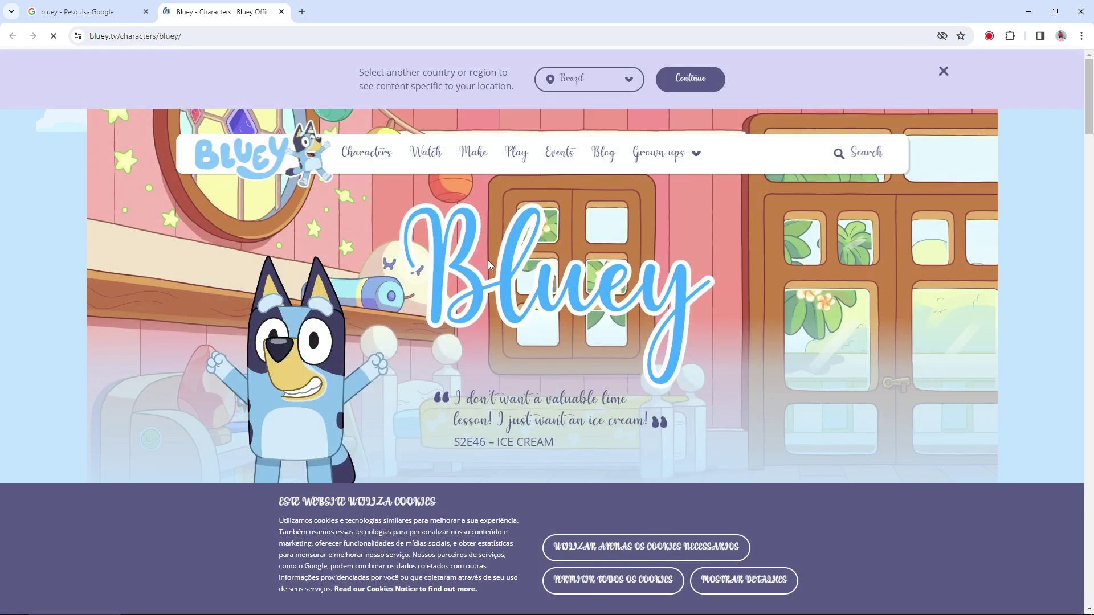
scroll(507, 252, down, 5)
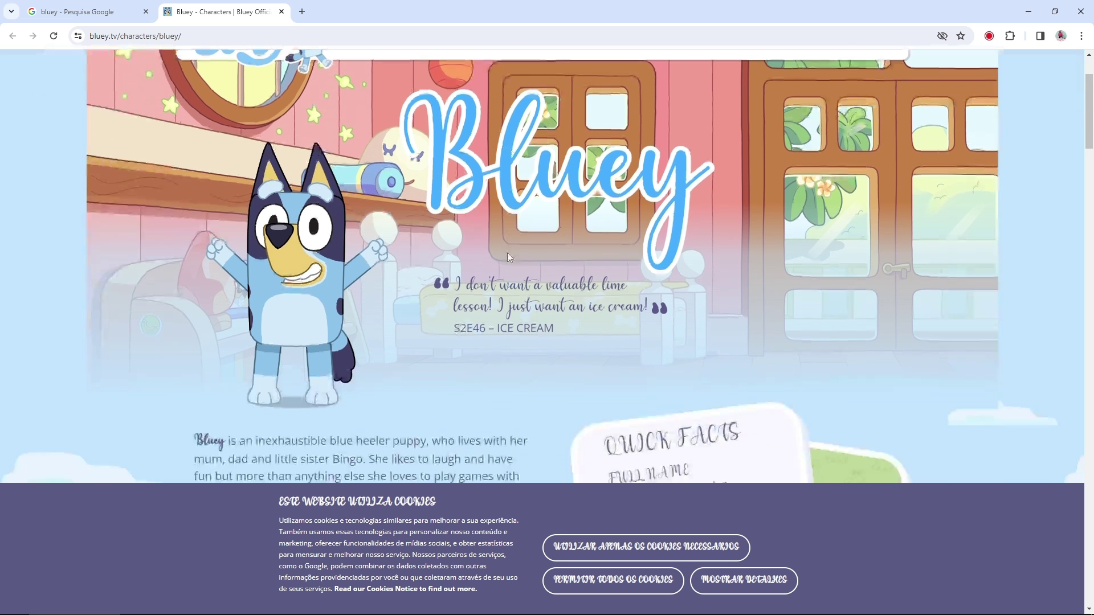
scroll(537, 214, down, 7)
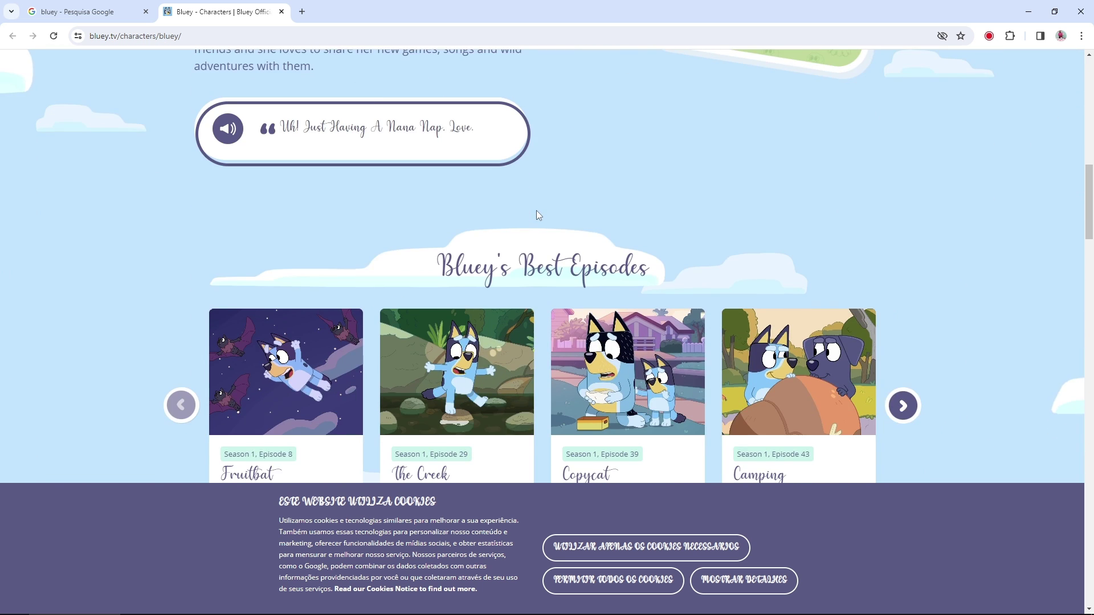
scroll(538, 215, up, 11)
scroll(537, 215, down, 5)
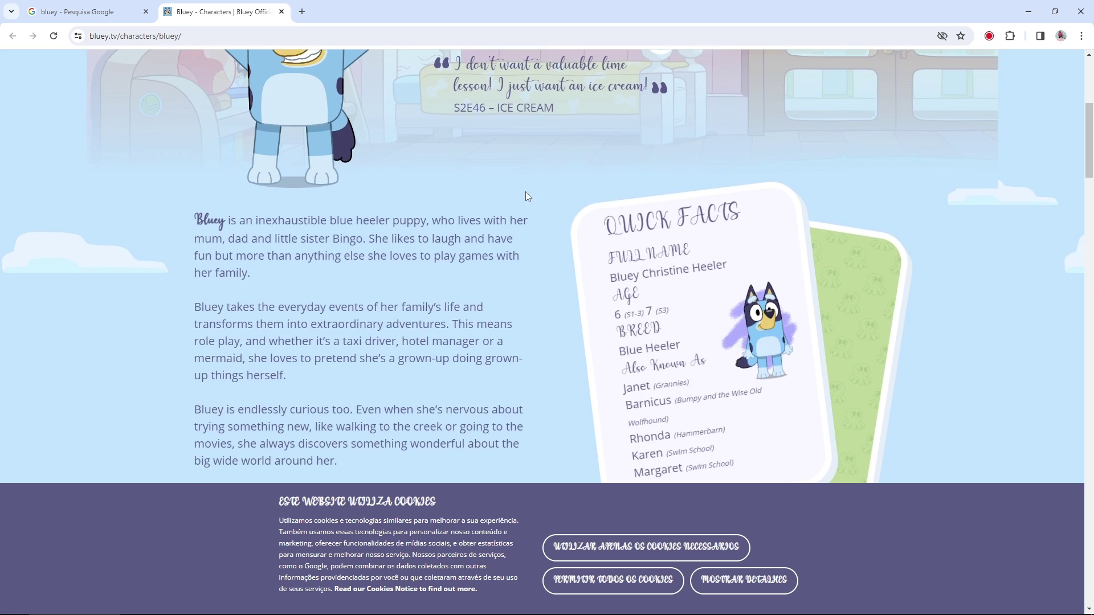
scroll(526, 191, up, 5)
Step: Open Bluey's picture in a new tab and view it at full size and fitted
right_click(300, 247)
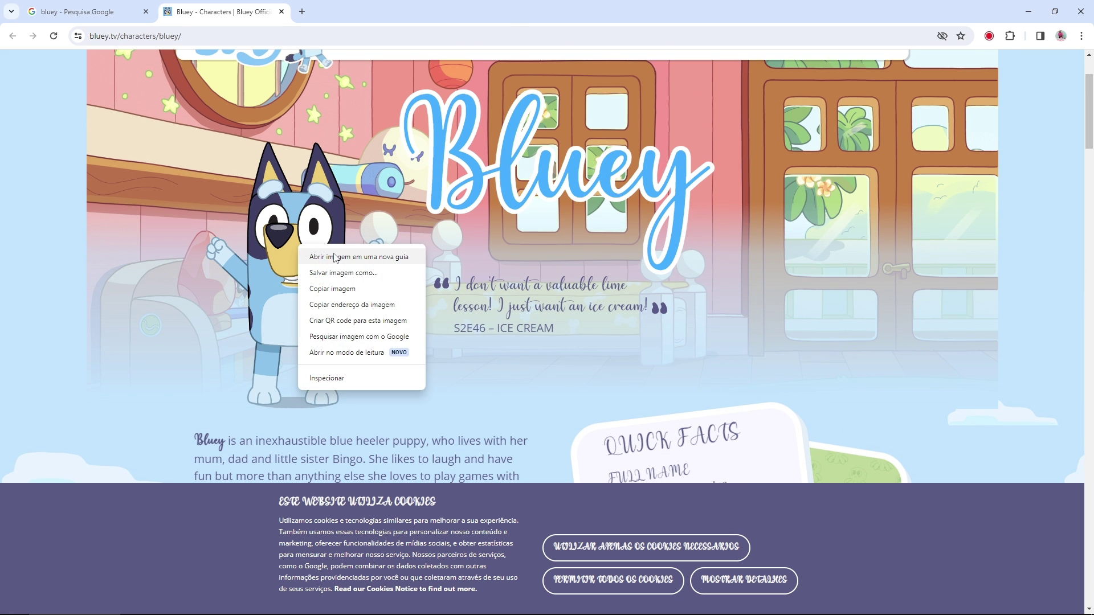
click(335, 257)
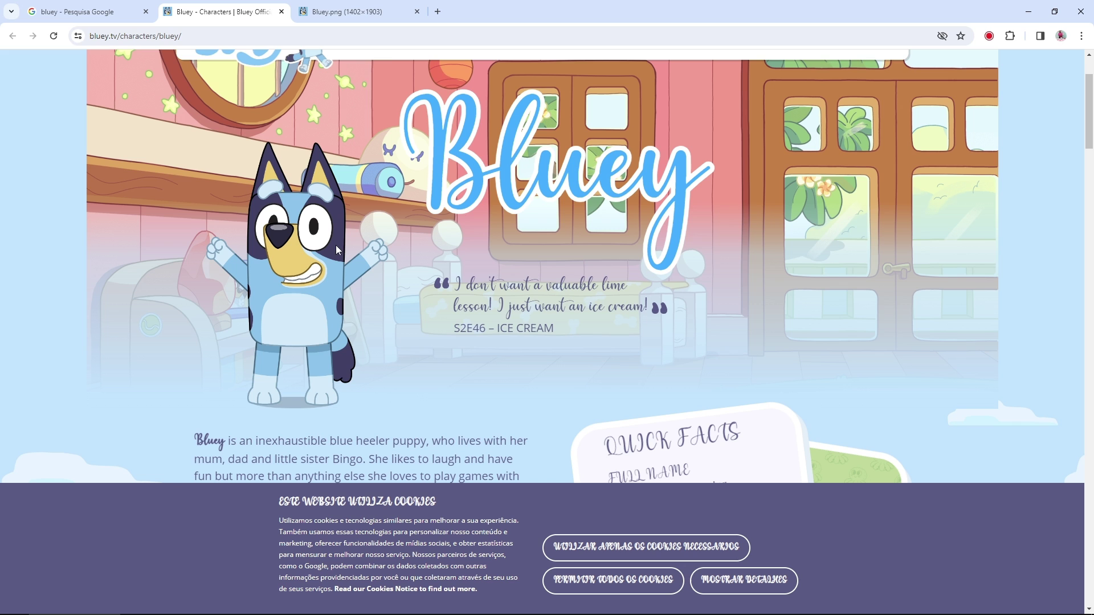
click(350, 11)
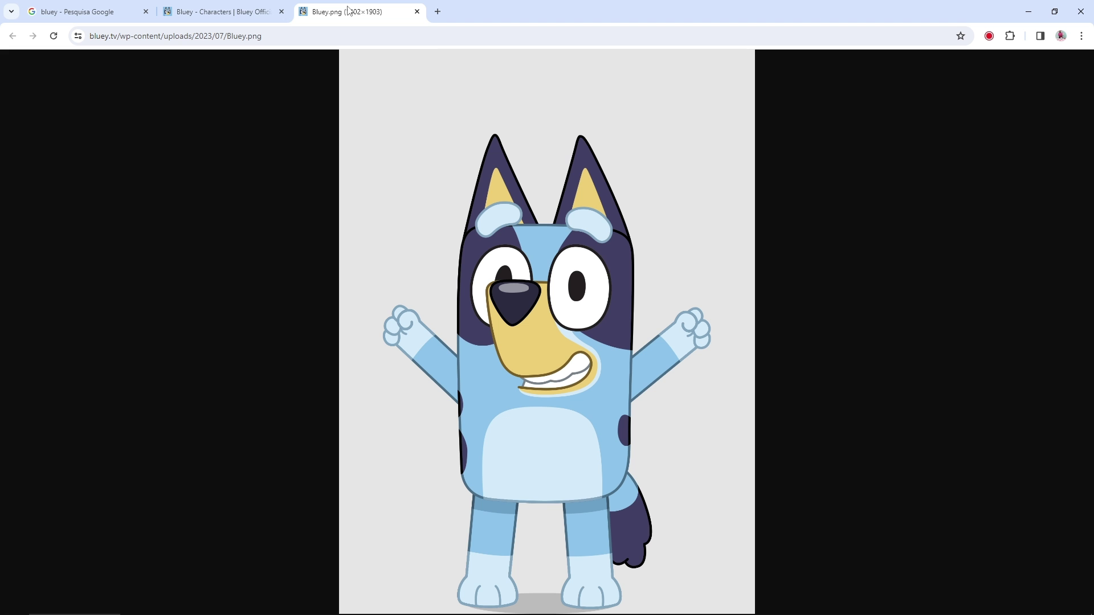
click(564, 309)
click(557, 325)
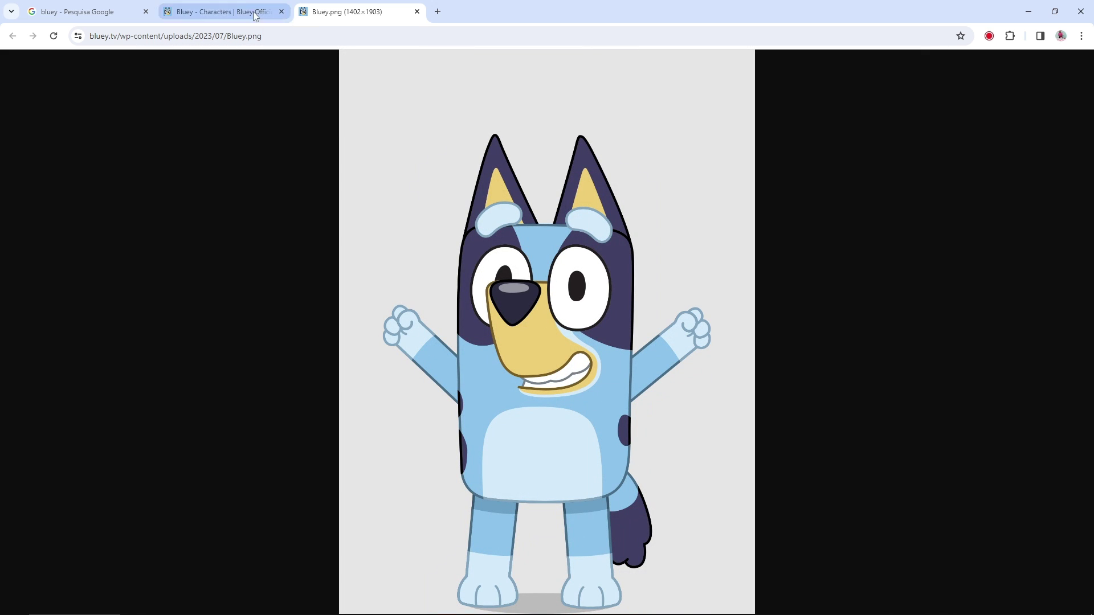
Step: Return to Bluey's character page and scroll down to the other characters
click(224, 13)
scroll(445, 207, down, 7)
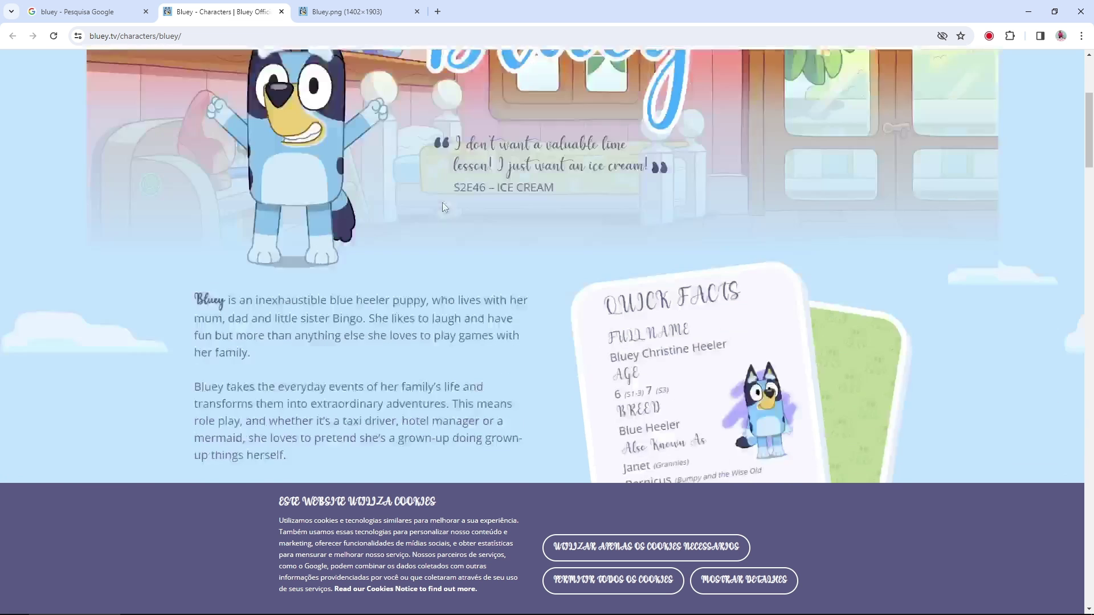
scroll(444, 207, down, 10)
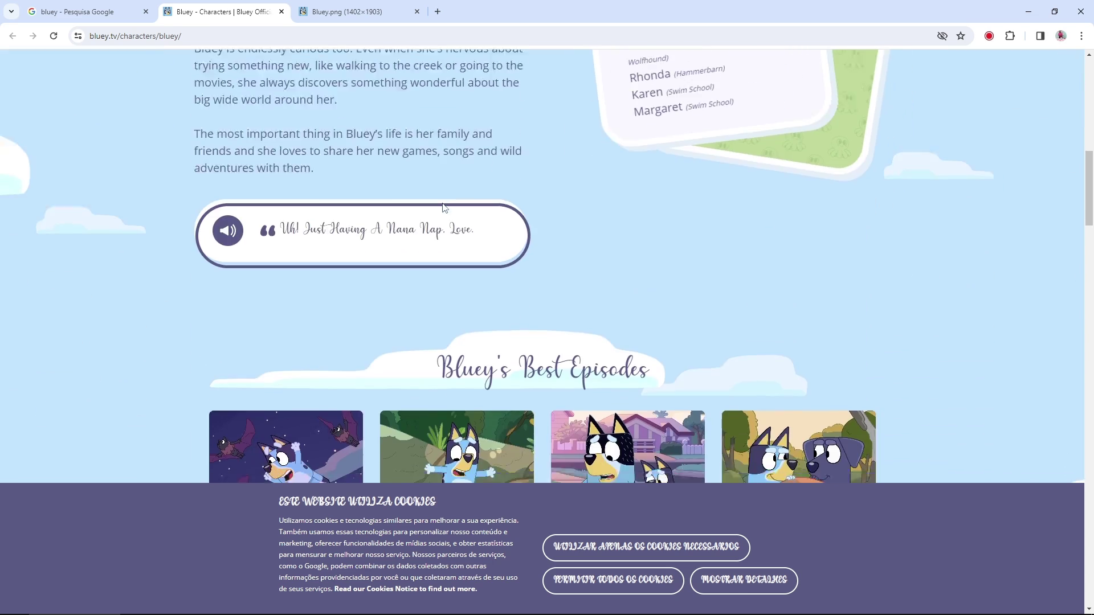
scroll(560, 280, down, 20)
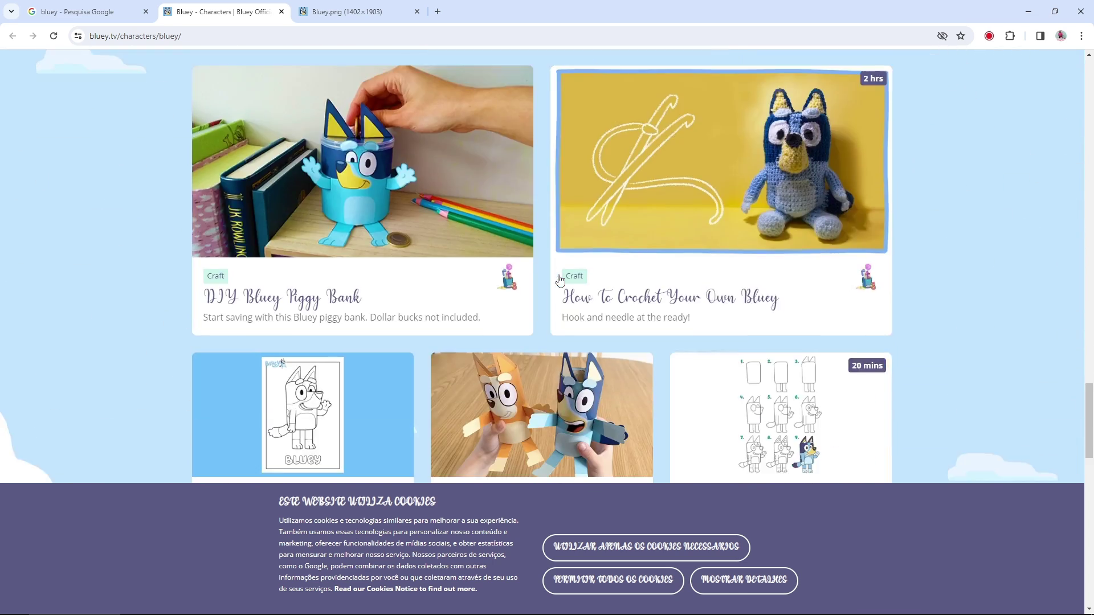
scroll(561, 280, down, 4)
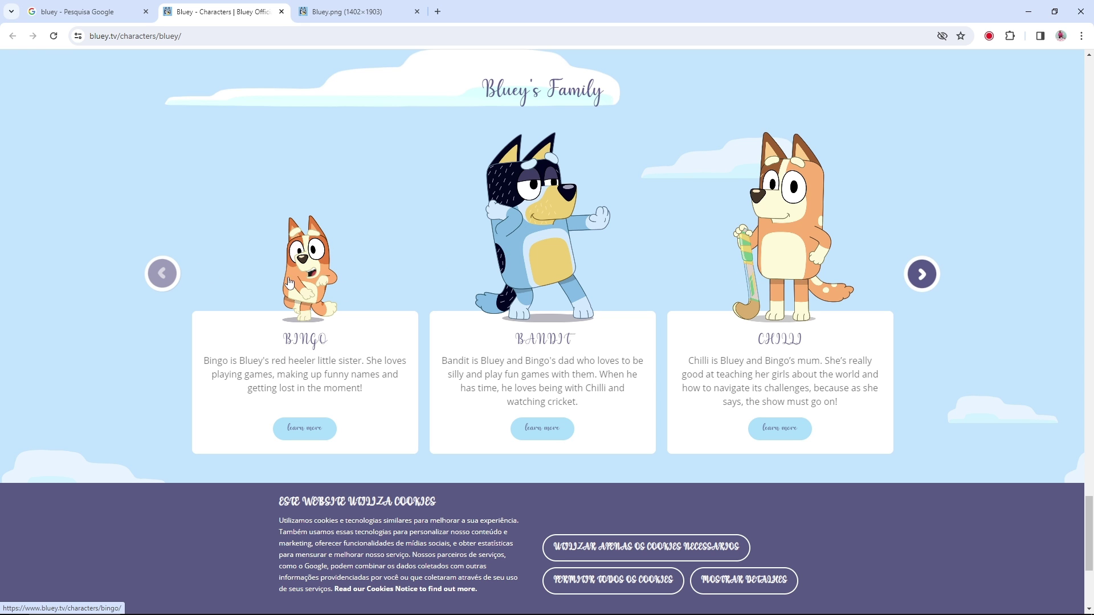
Step: Open Bingo's character page, view Bingo's full picture in a new tab, then close that tab
click(314, 259)
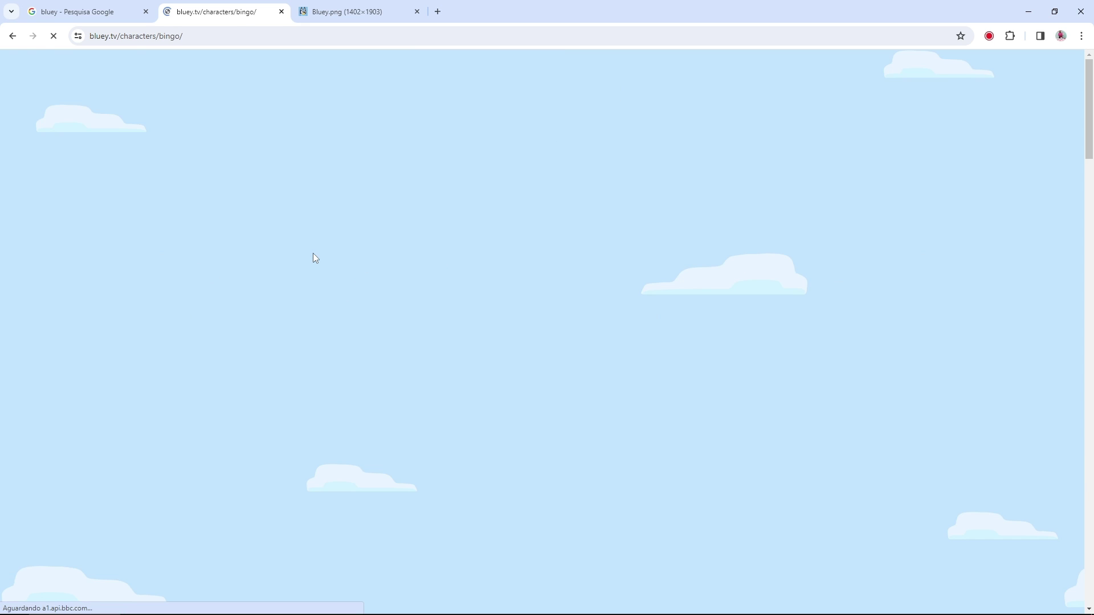
scroll(311, 259, down, 2)
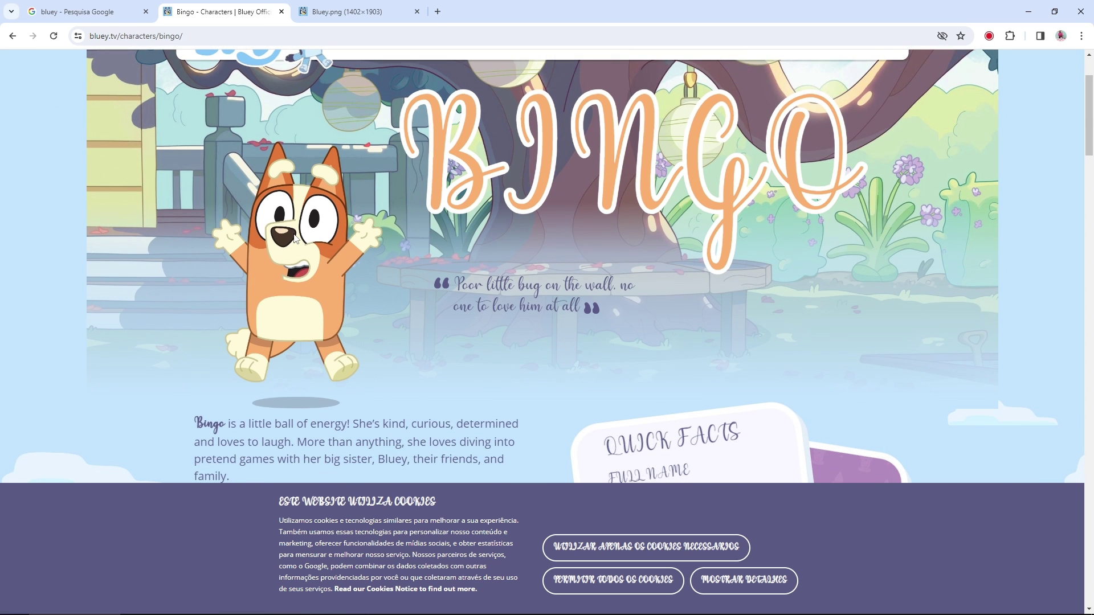
right_click(287, 218)
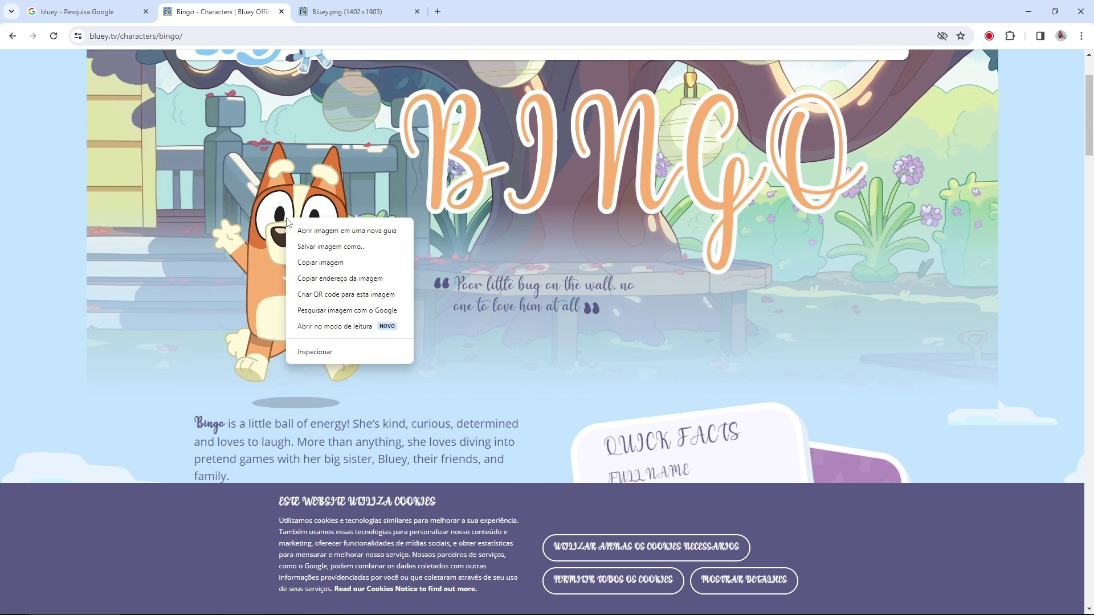
click(377, 234)
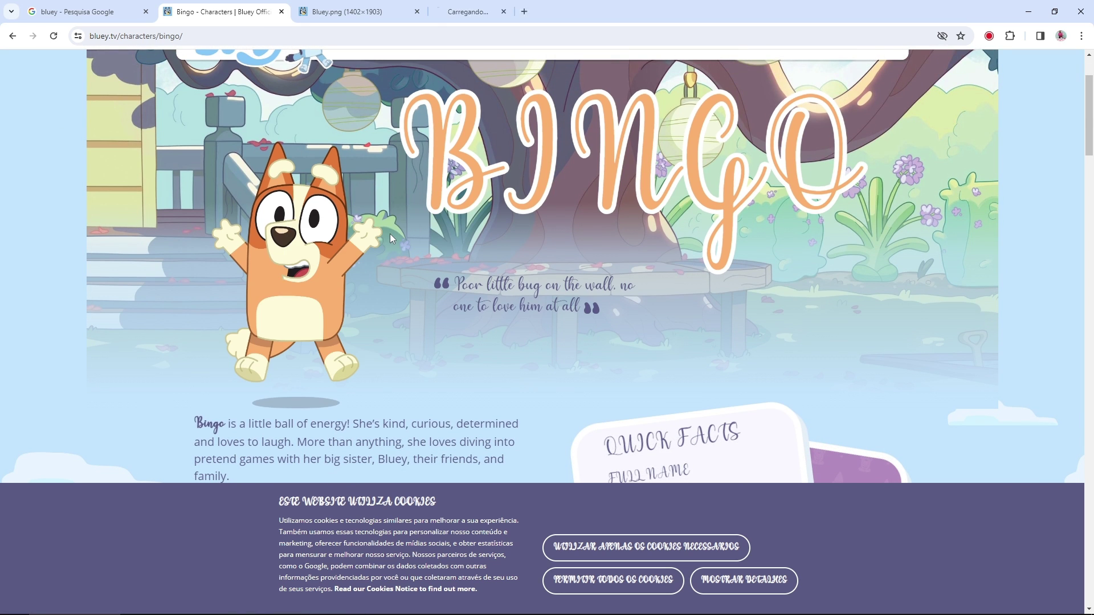
click(486, 14)
click(565, 361)
click(573, 352)
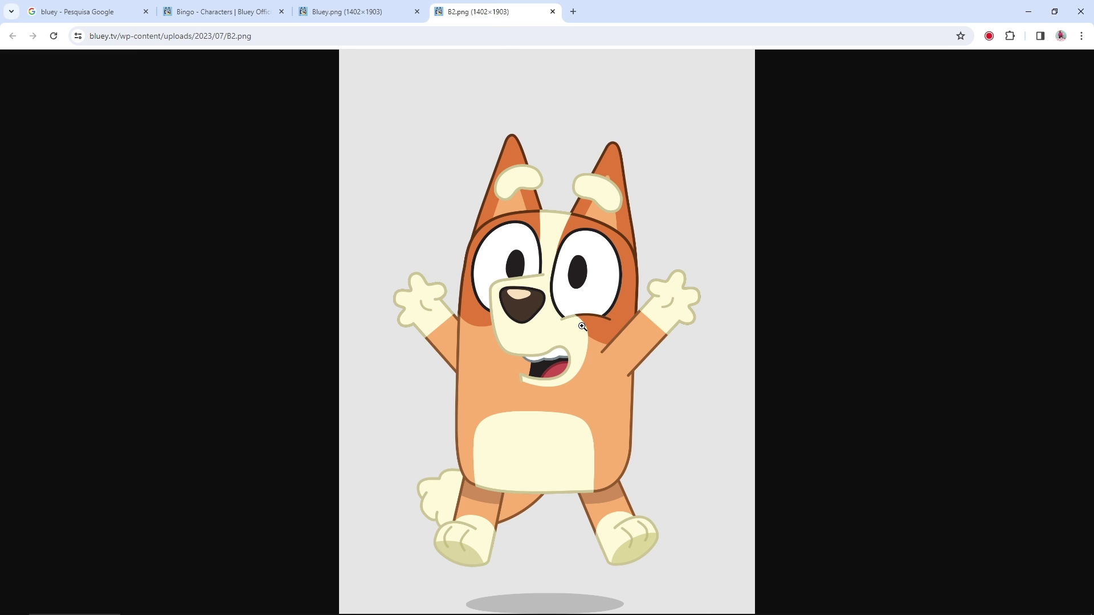
click(553, 12)
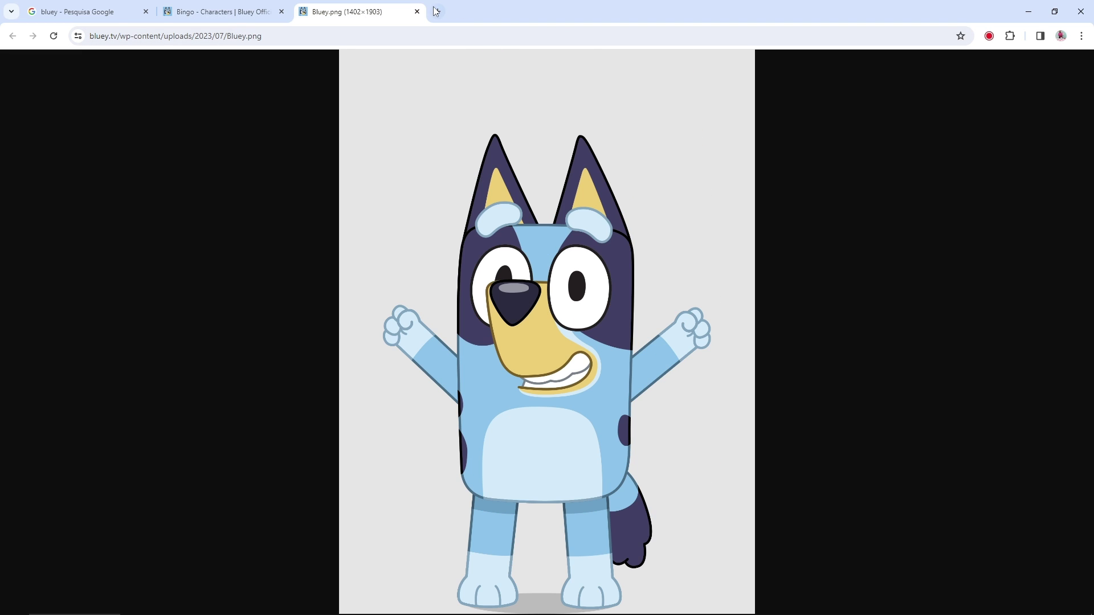
Step: Close the bluey.tv tabs and preview The Dubbing Database's Bluey poster in Google Images
click(417, 12)
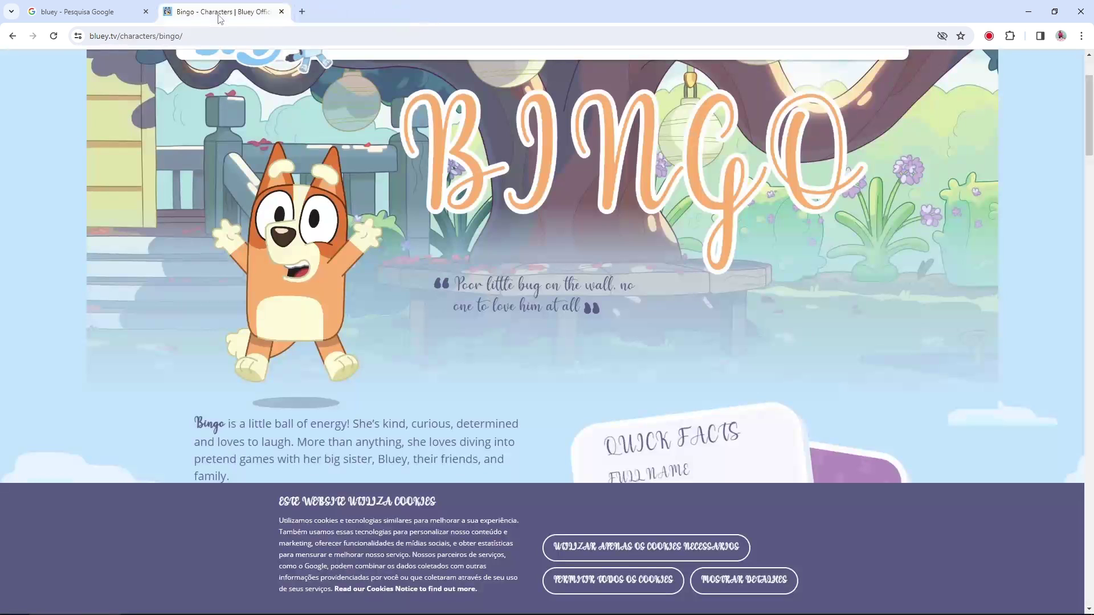
click(282, 11)
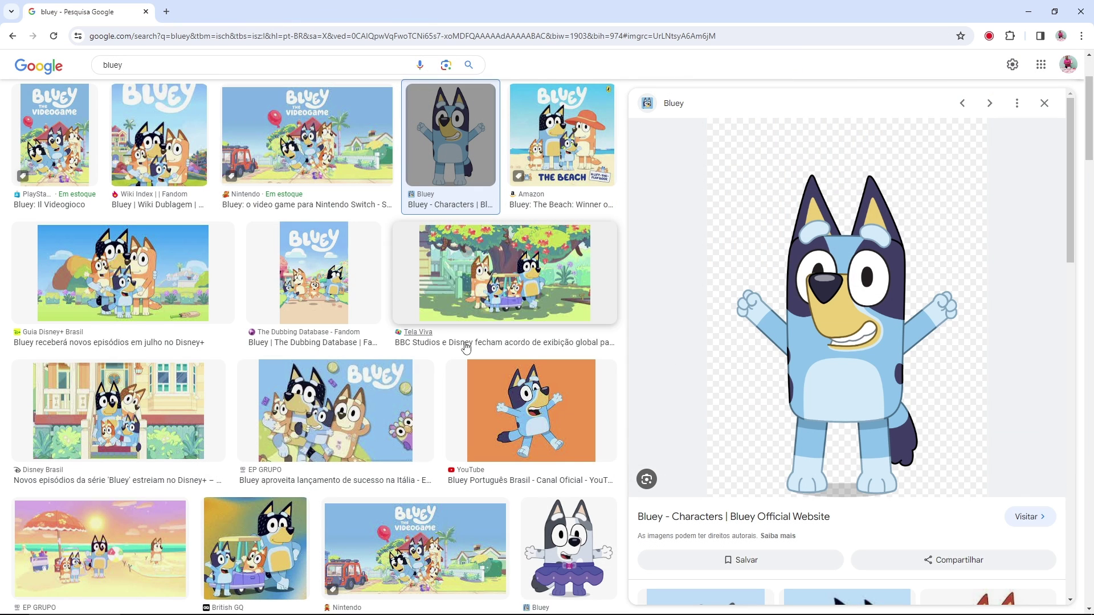
scroll(367, 325, up, 3)
scroll(345, 428, down, 3)
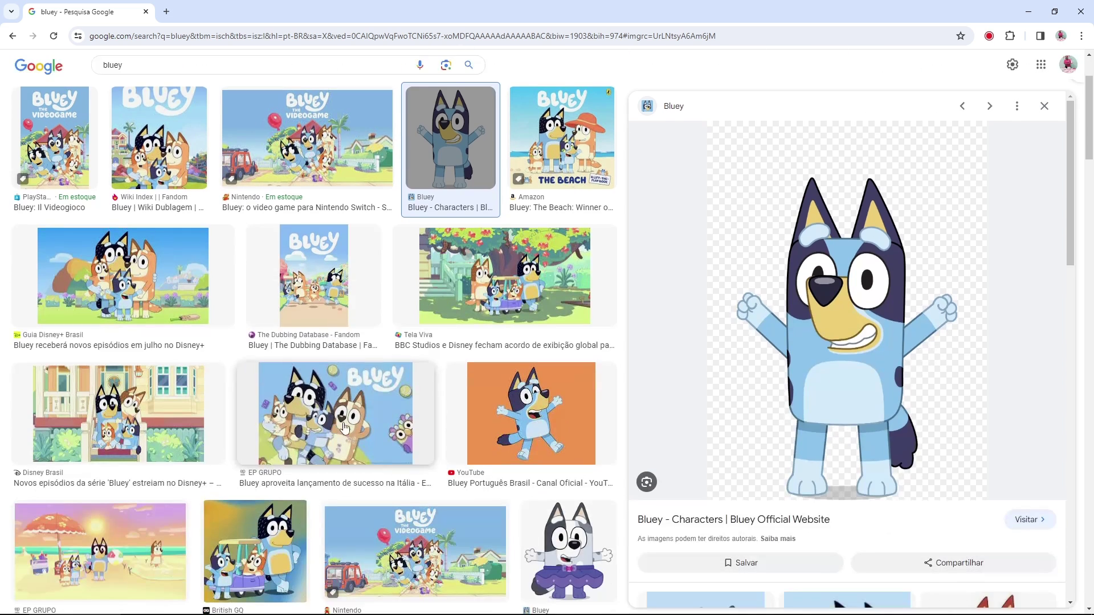
click(313, 274)
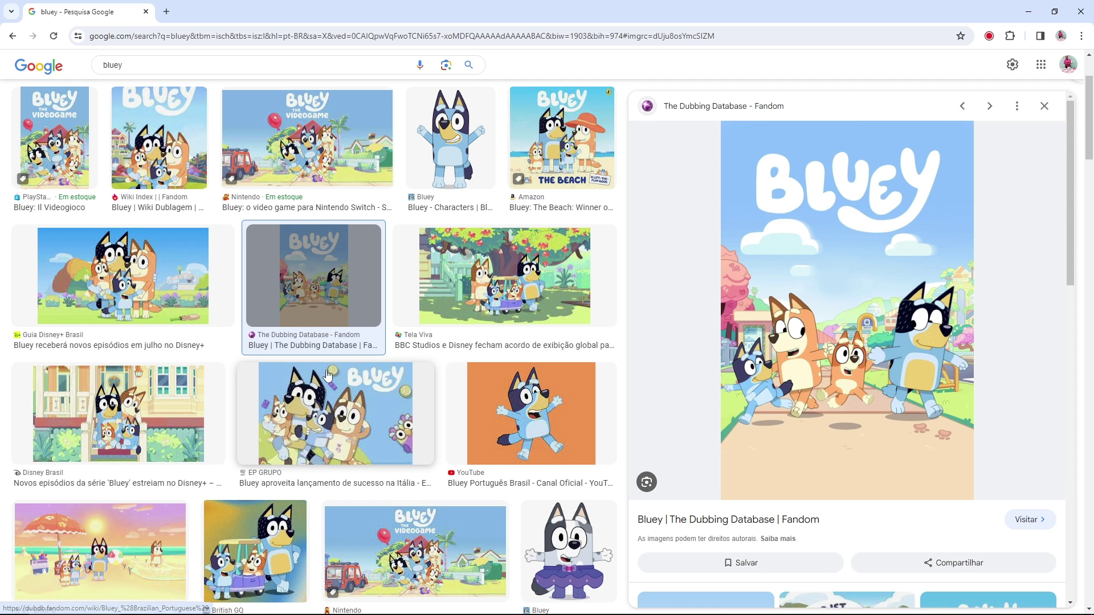
scroll(327, 376, up, 3)
click(104, 82)
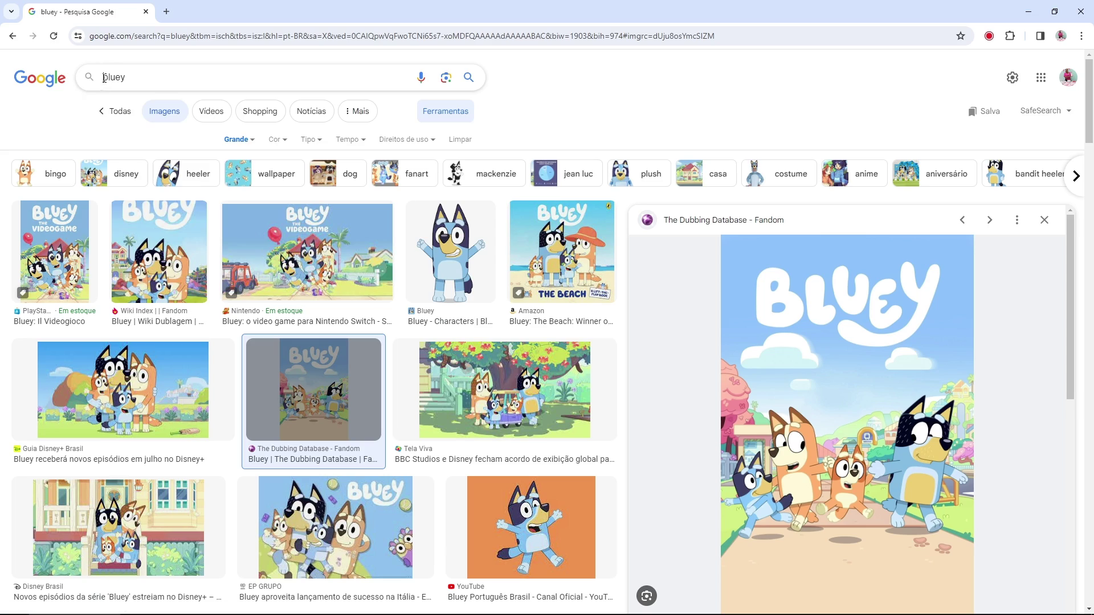
Step: Search images for 'cenário bluey', preview the Pinterest house backdrop and Obstacle Course scene, then return to Canva
text(cenário)
key(Return)
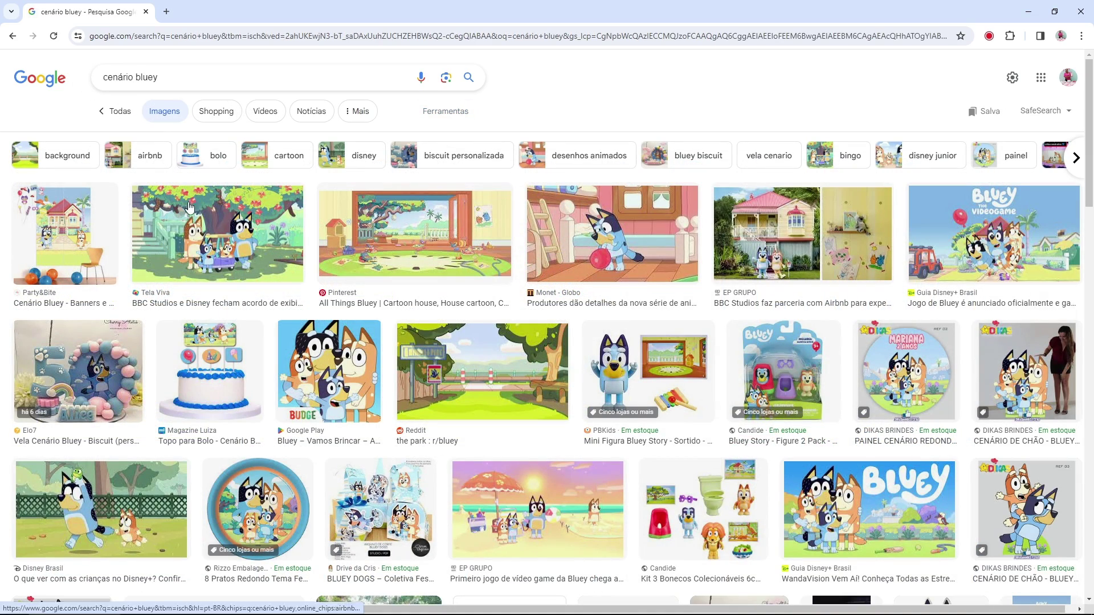
click(439, 253)
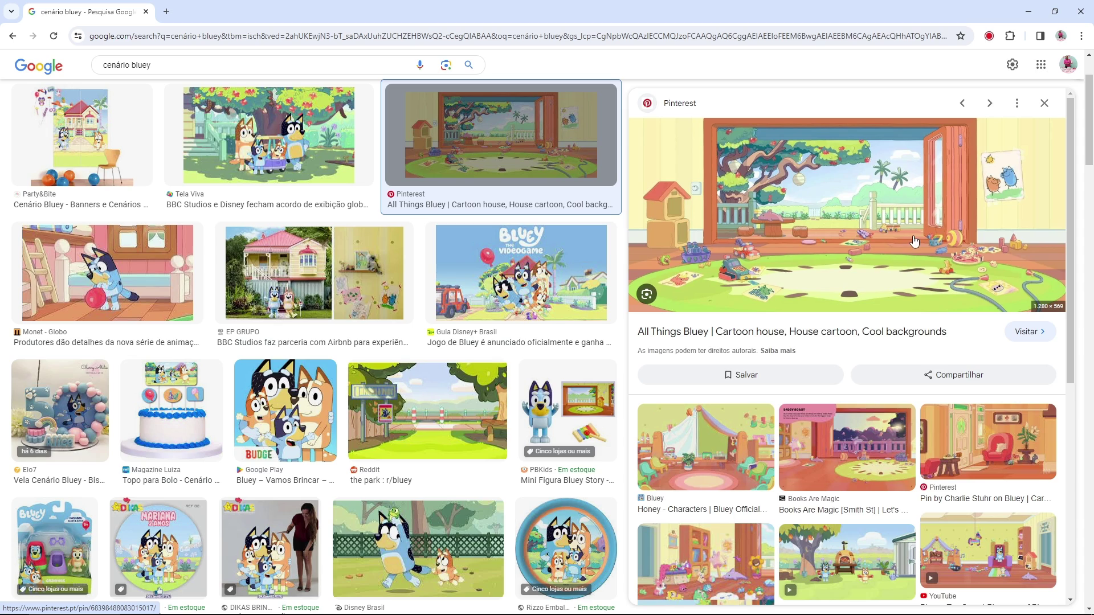
scroll(914, 242, down, 5)
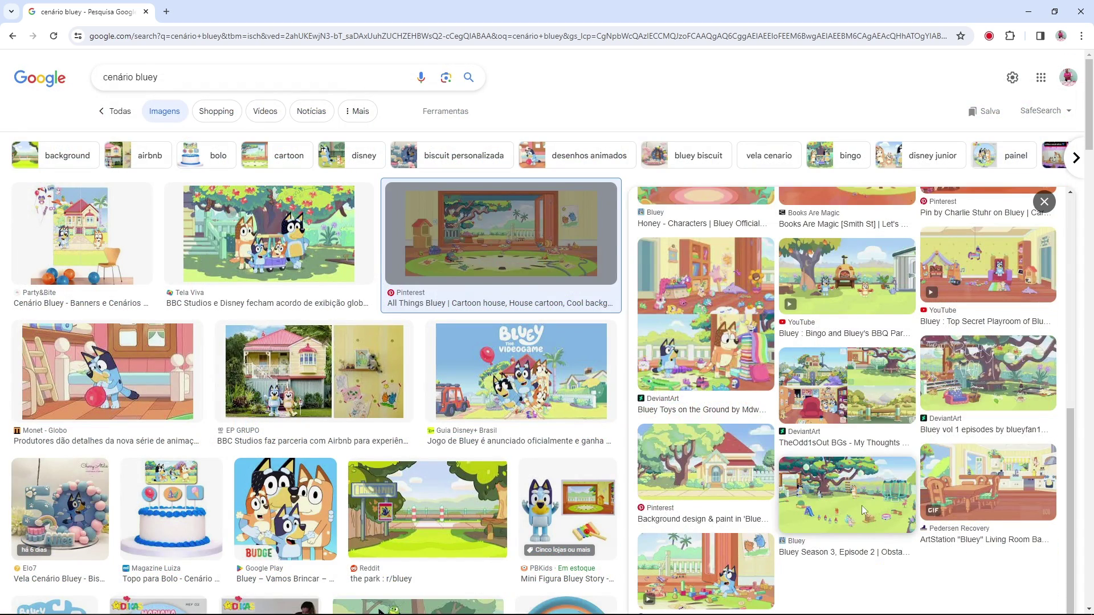
click(862, 508)
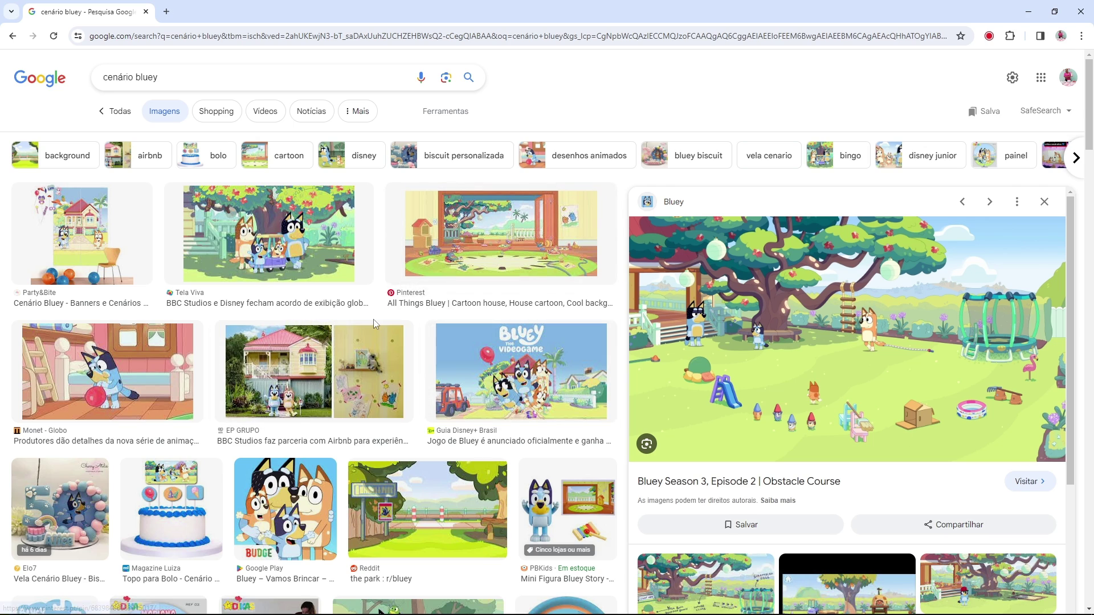
scroll(376, 324, down, 4)
scroll(382, 314, up, 4)
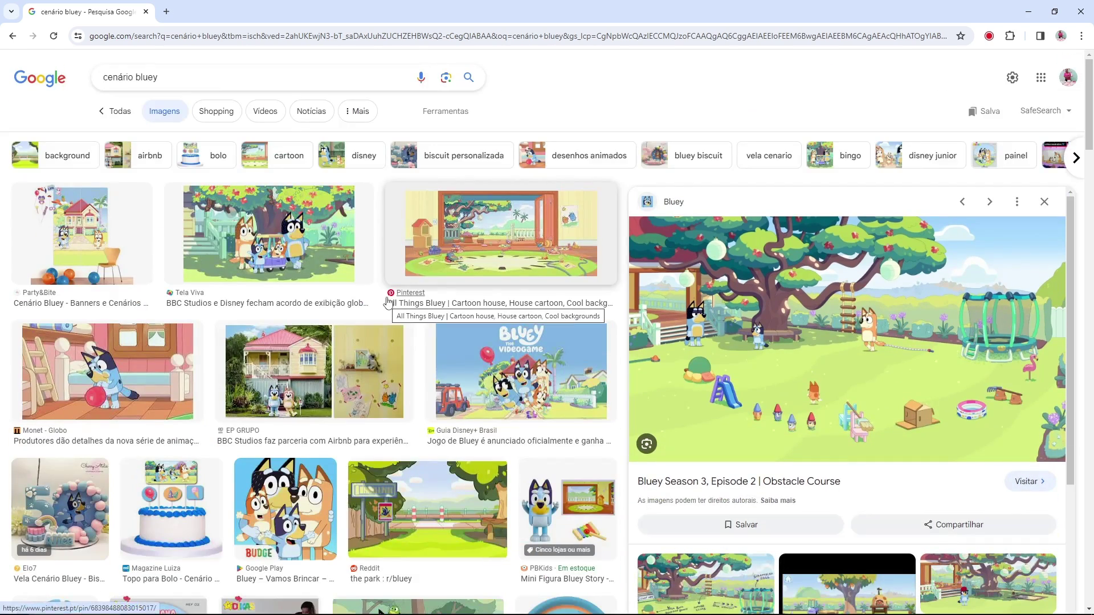
key(alt+Tab)
Step: Browse the uploaded Bluey characters and backgrounds, and nudge the landscape frame slightly right
click(515, 248)
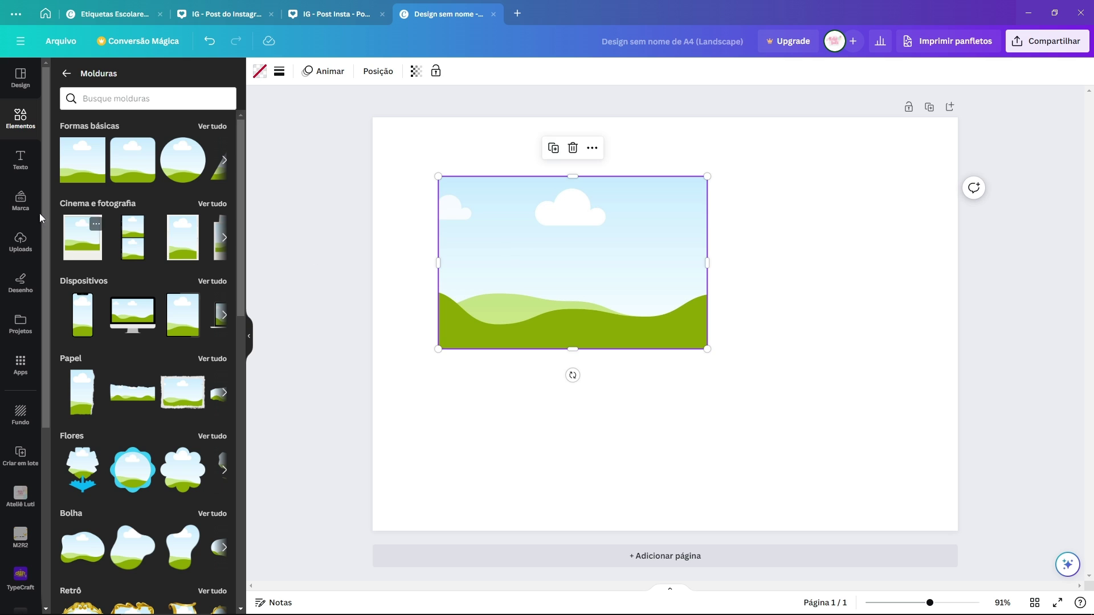
click(20, 239)
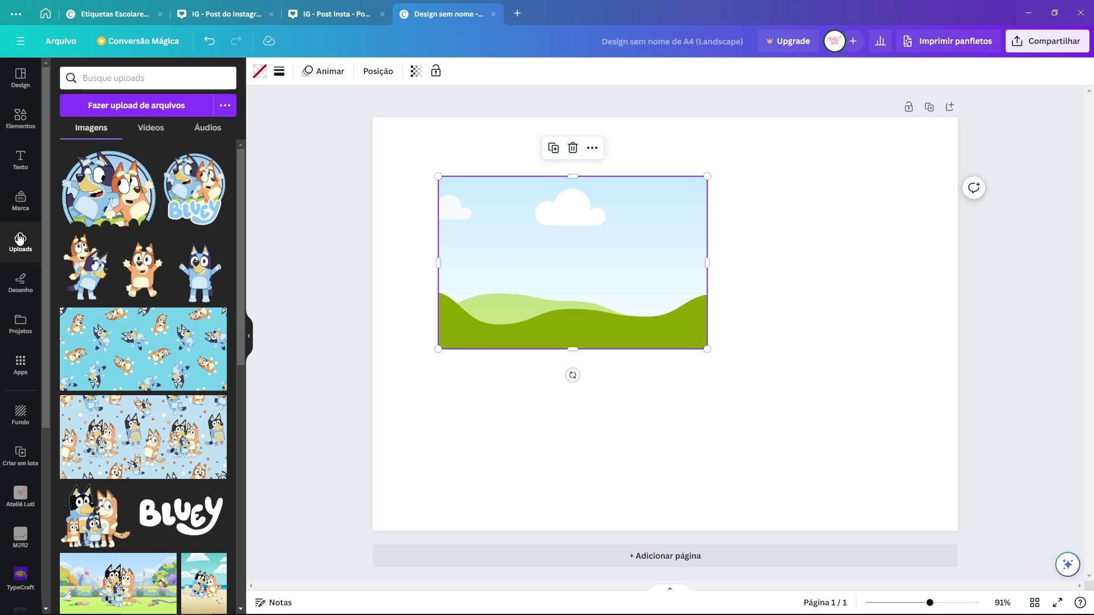
scroll(149, 310, down, 2)
scroll(157, 308, up, 1)
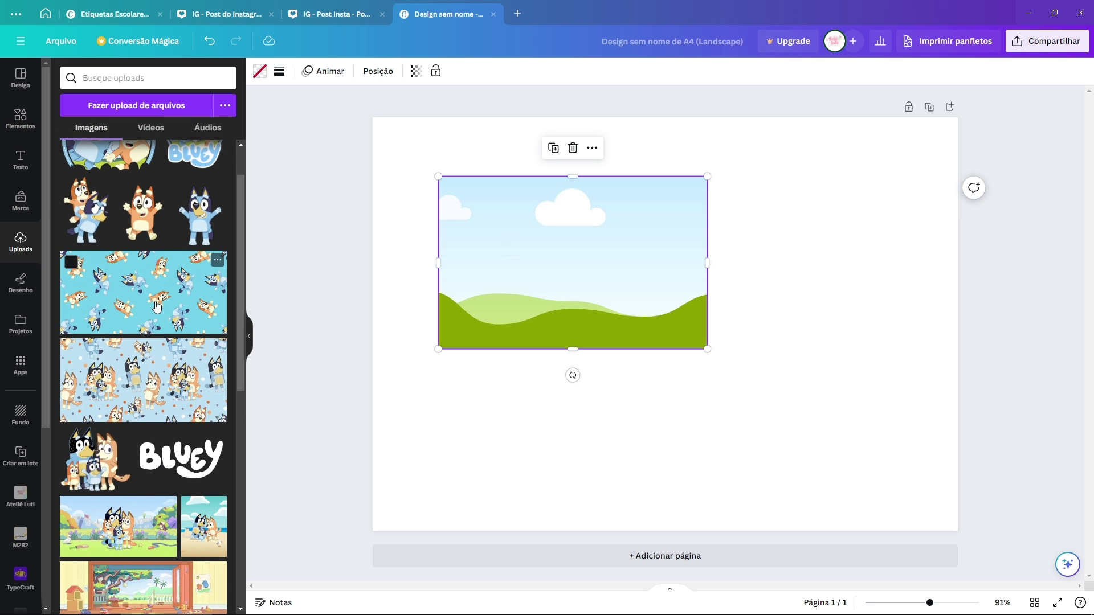
scroll(157, 308, down, 7)
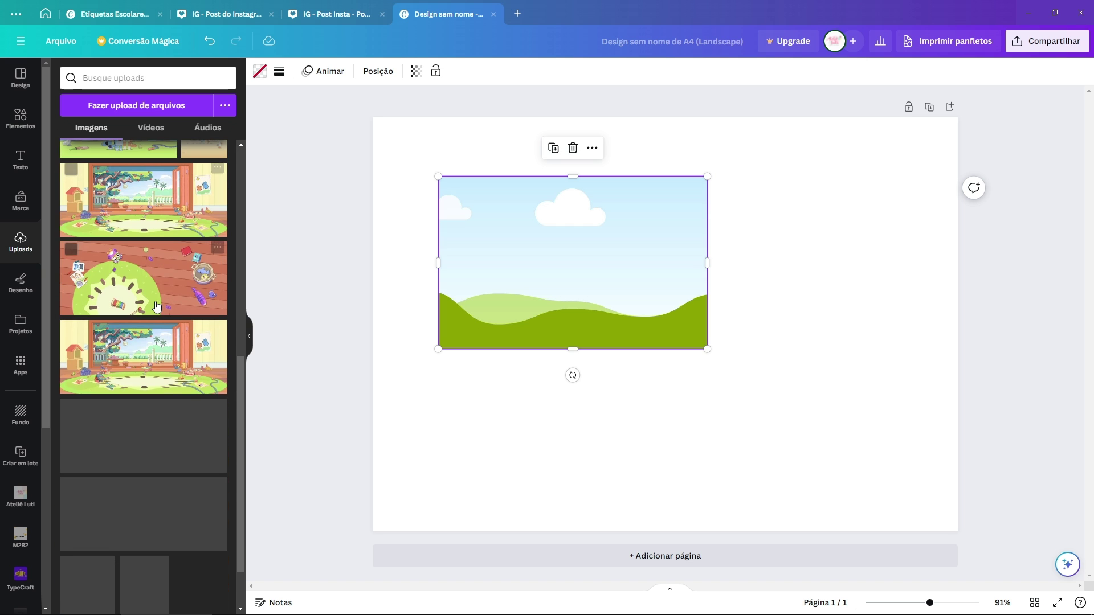
scroll(157, 308, up, 6)
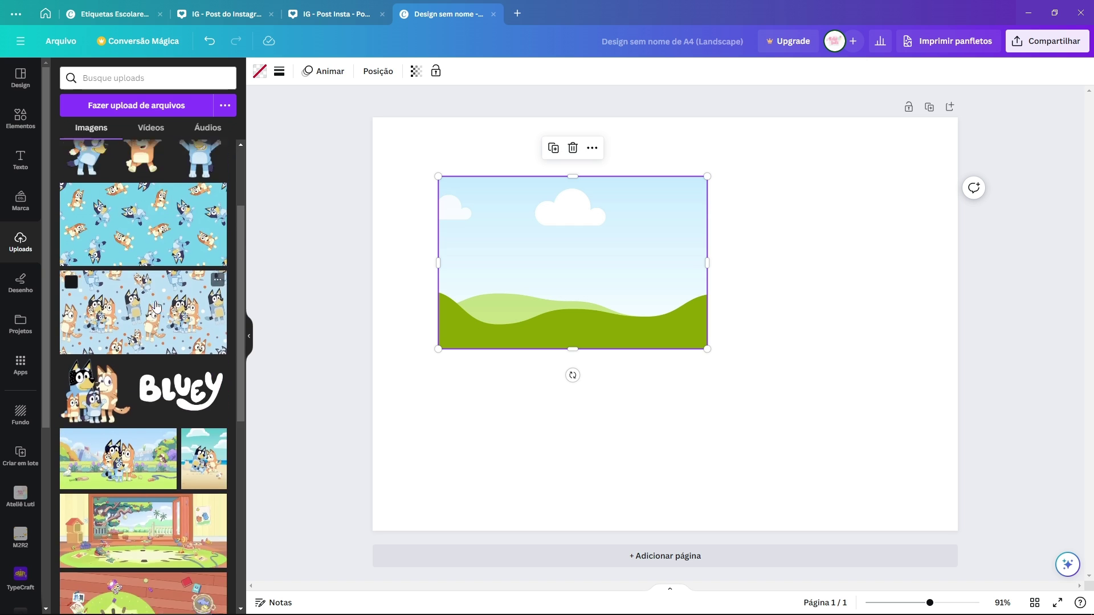
scroll(158, 307, down, 7)
scroll(158, 307, up, 8)
drag(541, 217, 557, 261)
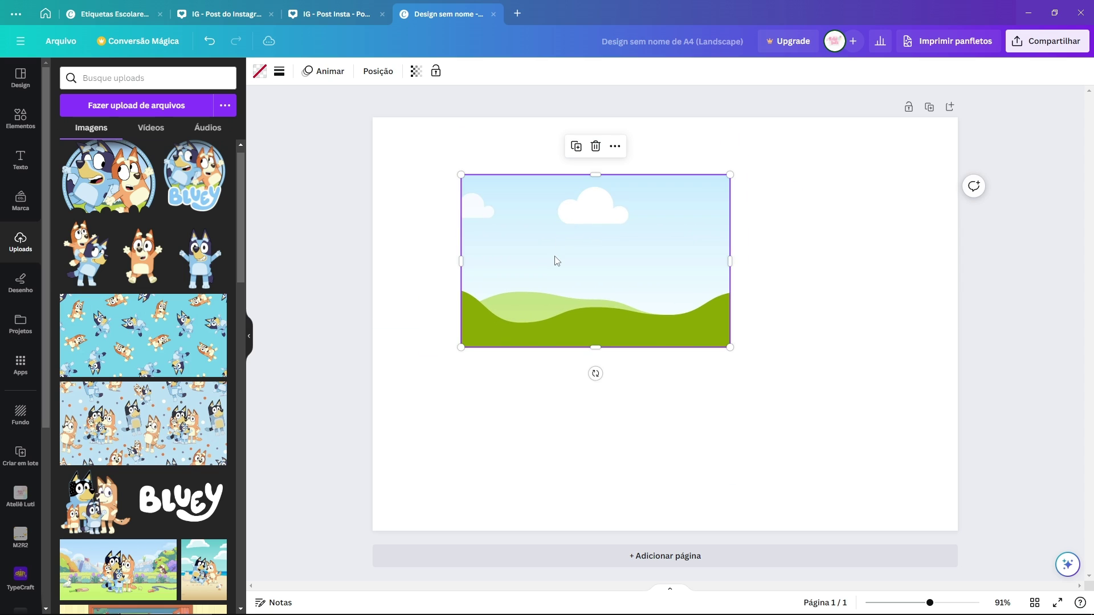
Step: Set the landscape image to 9 cm wide by 6 cm high in Posição
click(379, 71)
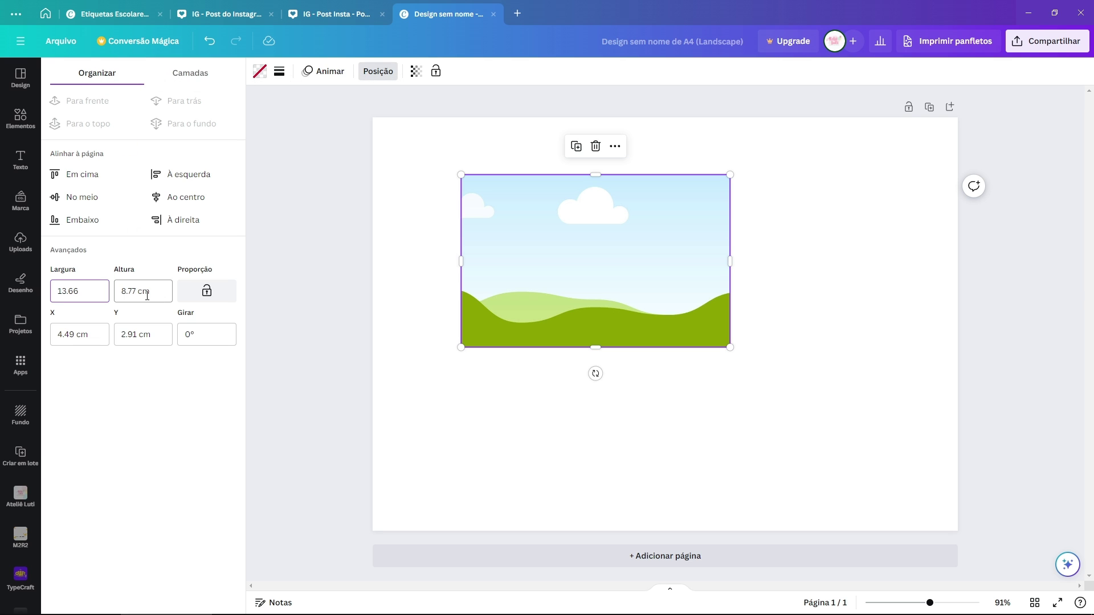
click(83, 291)
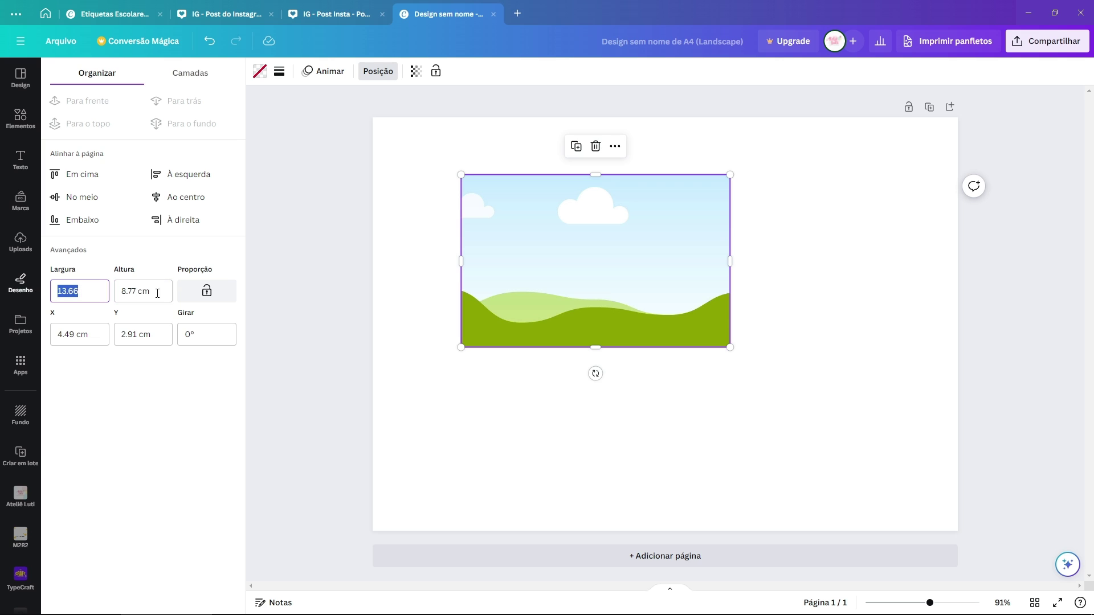
mouse_move(544, 231)
mouse_down()
mouse_move(539, 296)
mouse_move(530, 236)
mouse_up()
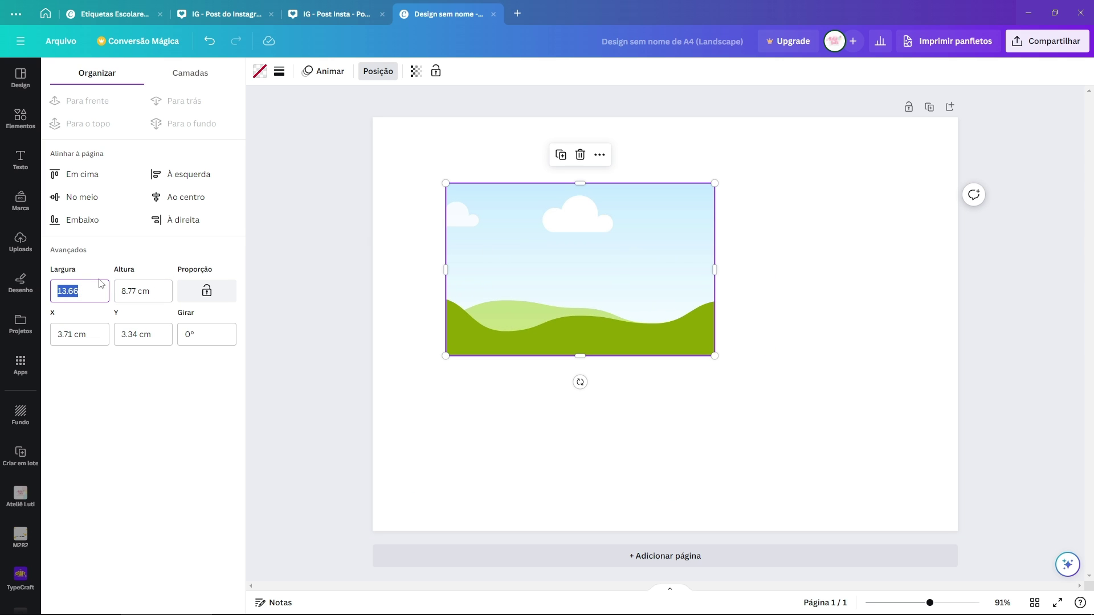
click(117, 291)
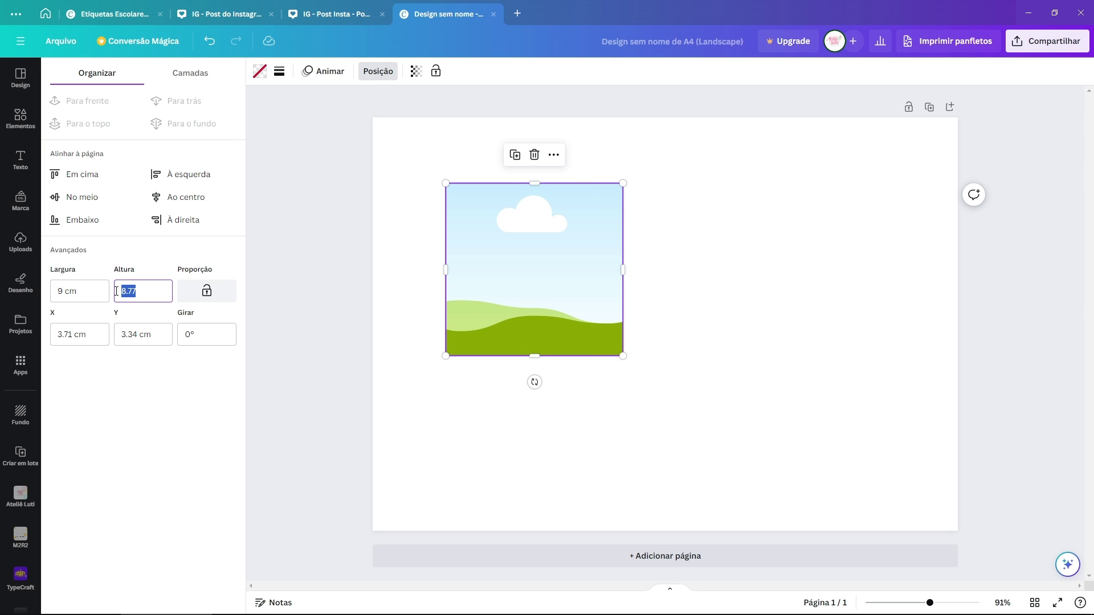
key(Return)
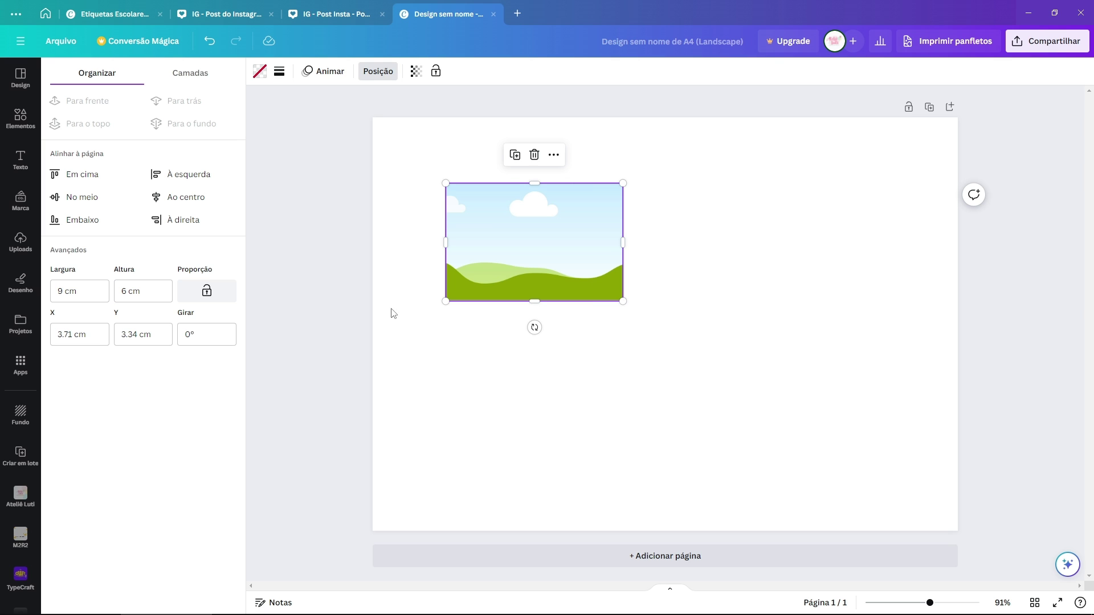
Step: Move the image into the page's top-left corner and duplicate it
click(393, 313)
click(530, 268)
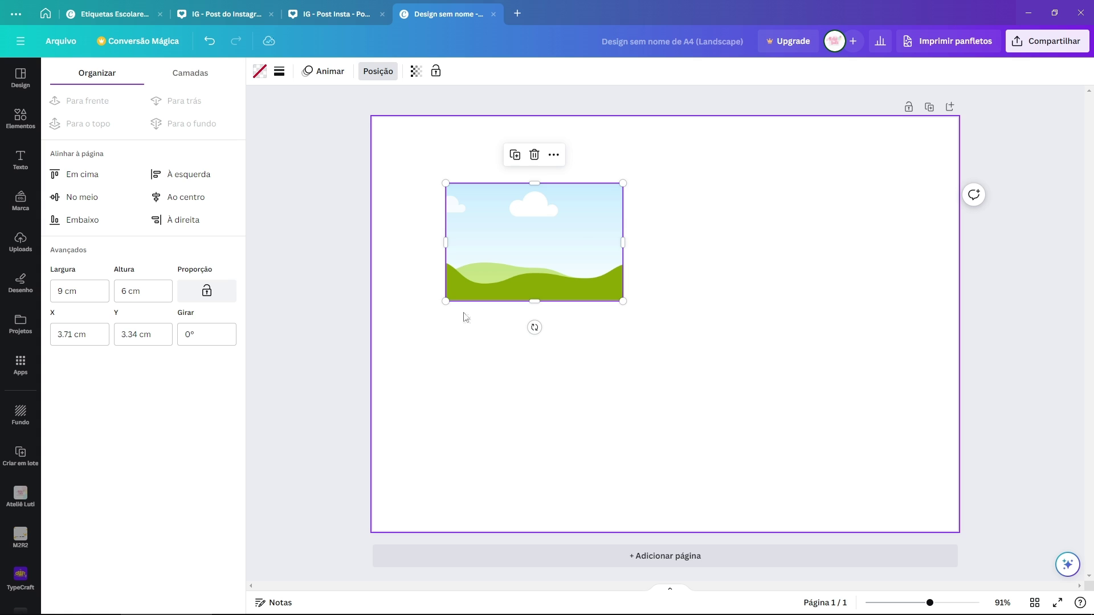
drag(567, 240, 641, 191)
key(ctrl+d)
Step: Copy the image and then the row to form a three-by-three grid of landscape images
click(639, 105)
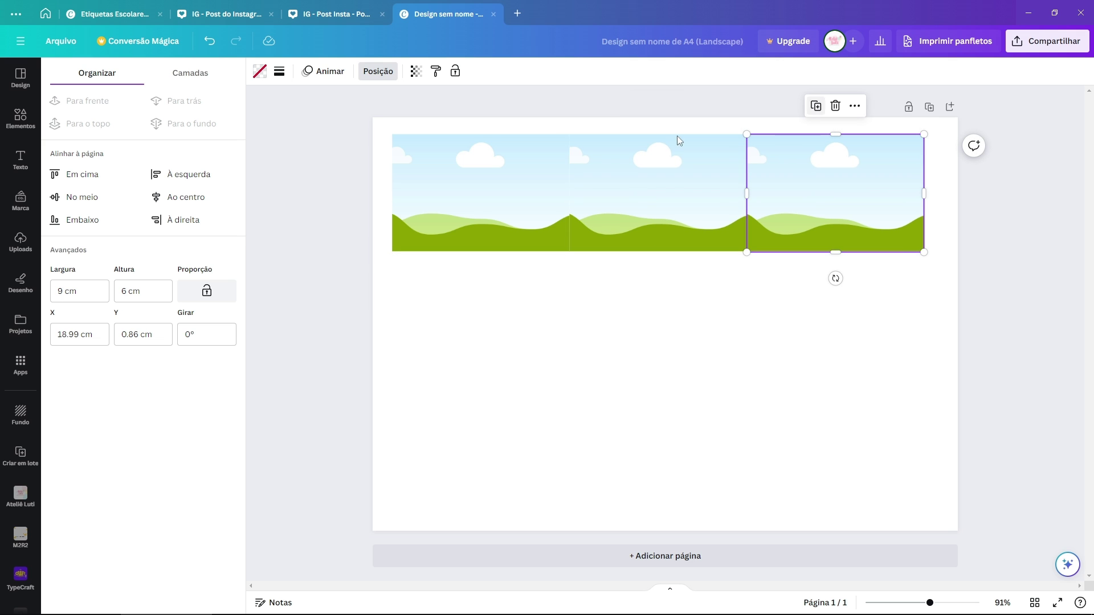
drag(881, 349, 433, 191)
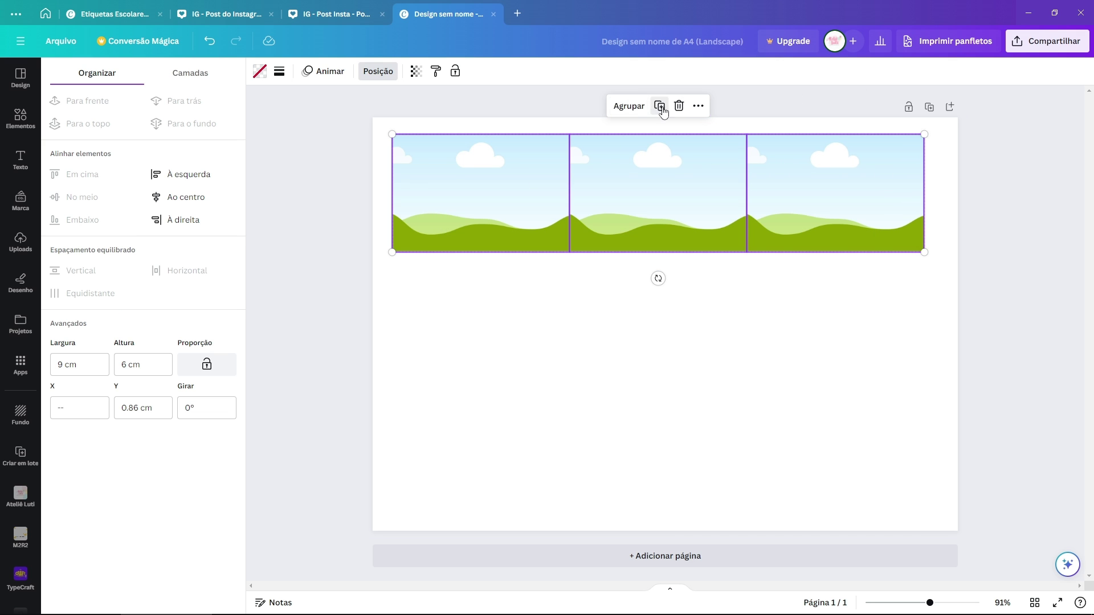
click(660, 106)
drag(664, 197, 674, 306)
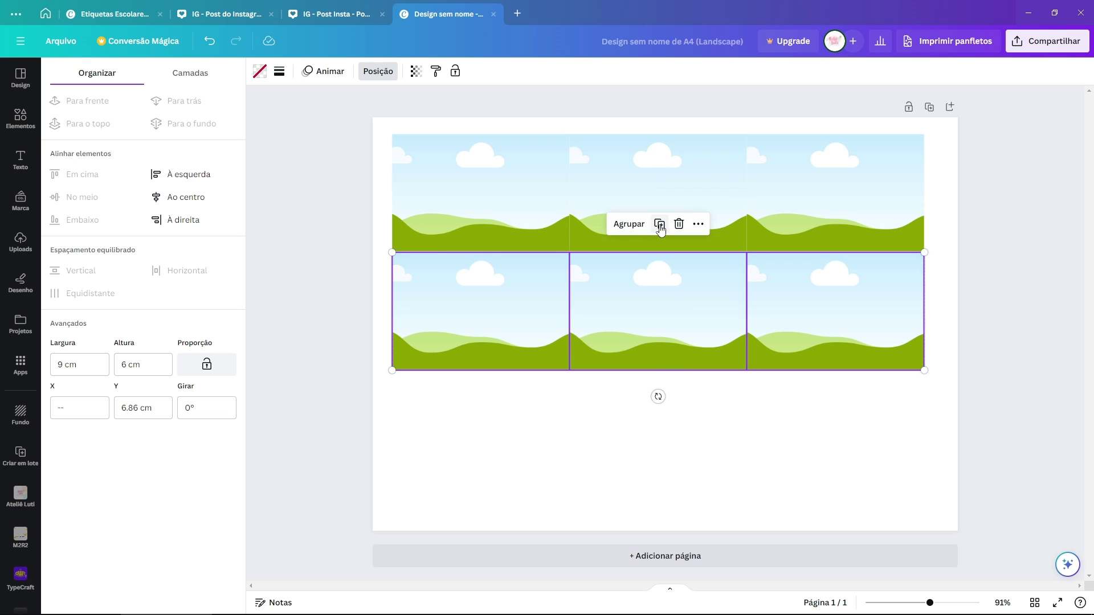
click(660, 225)
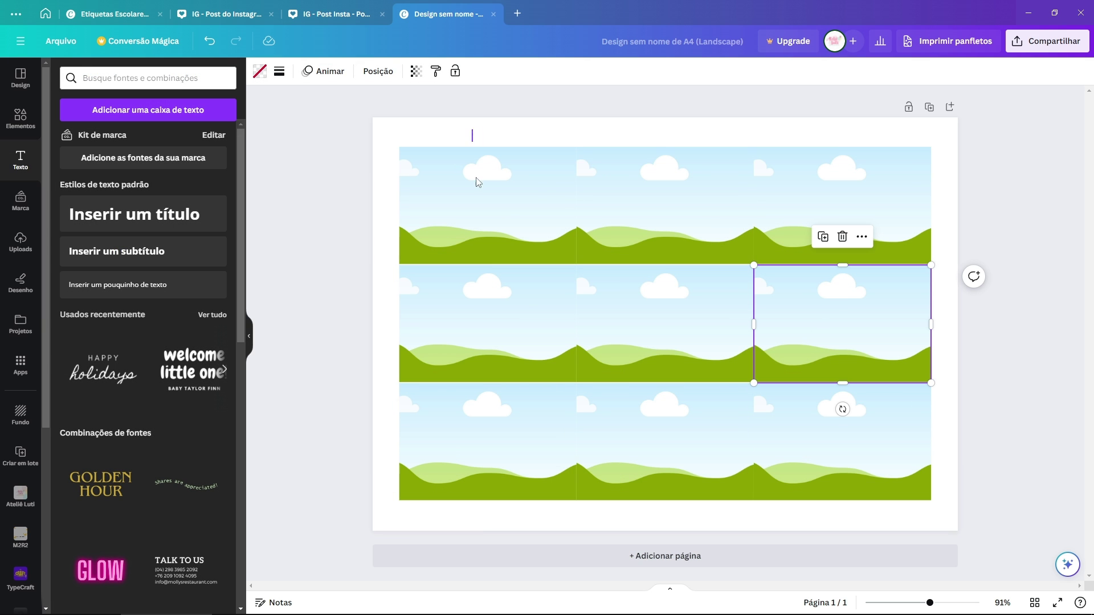
Step: Select the grid's columns in turn, then reselect the top-left image
click(476, 171)
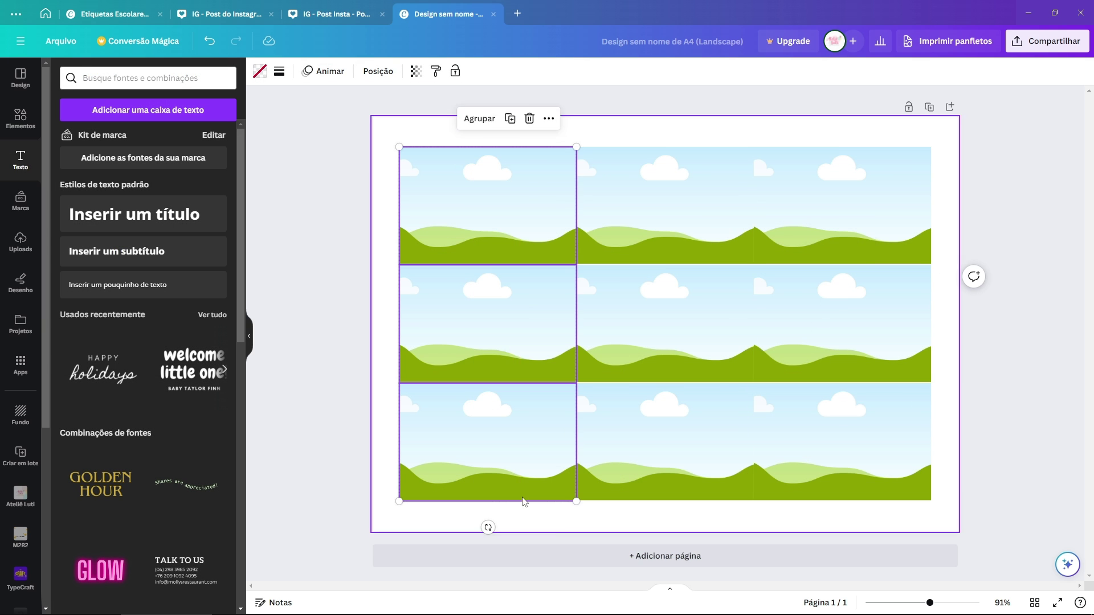
drag(676, 122, 729, 512)
drag(849, 133, 862, 482)
click(486, 174)
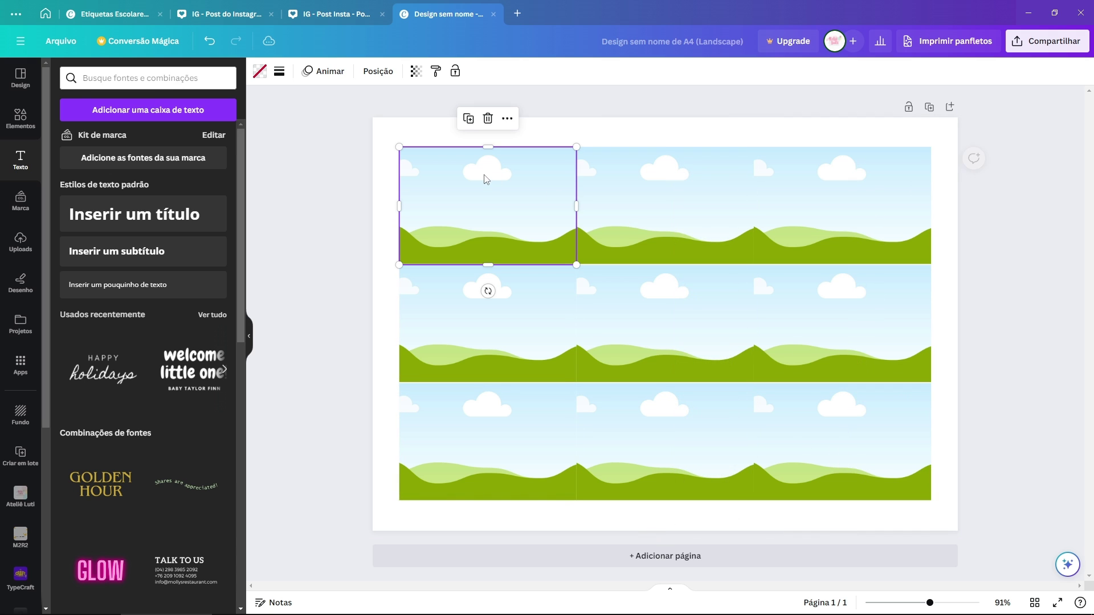
drag(538, 135, 909, 475)
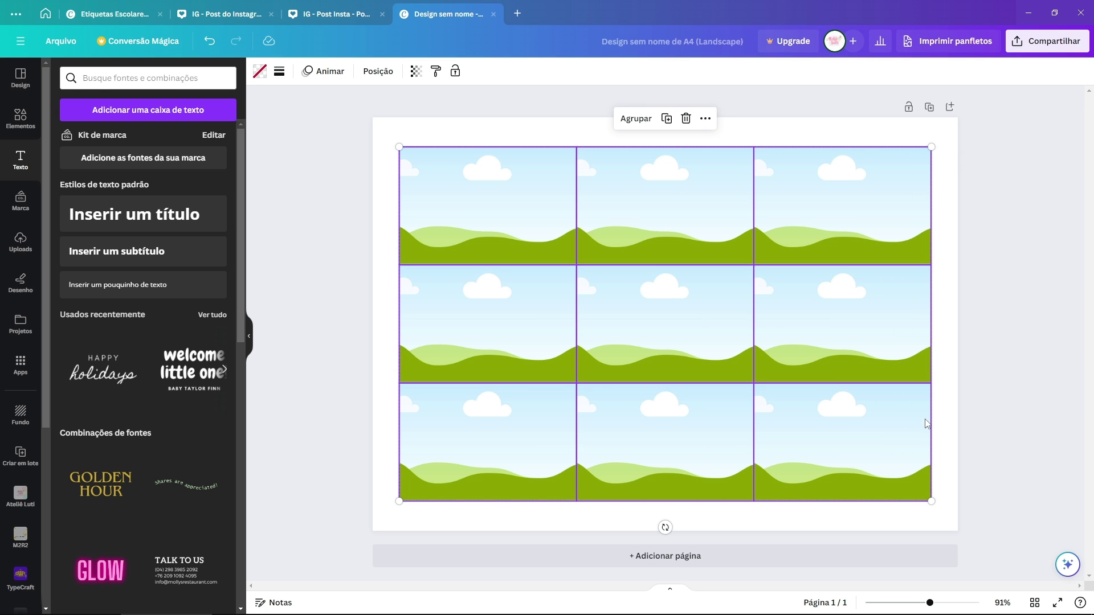
click(952, 333)
click(525, 239)
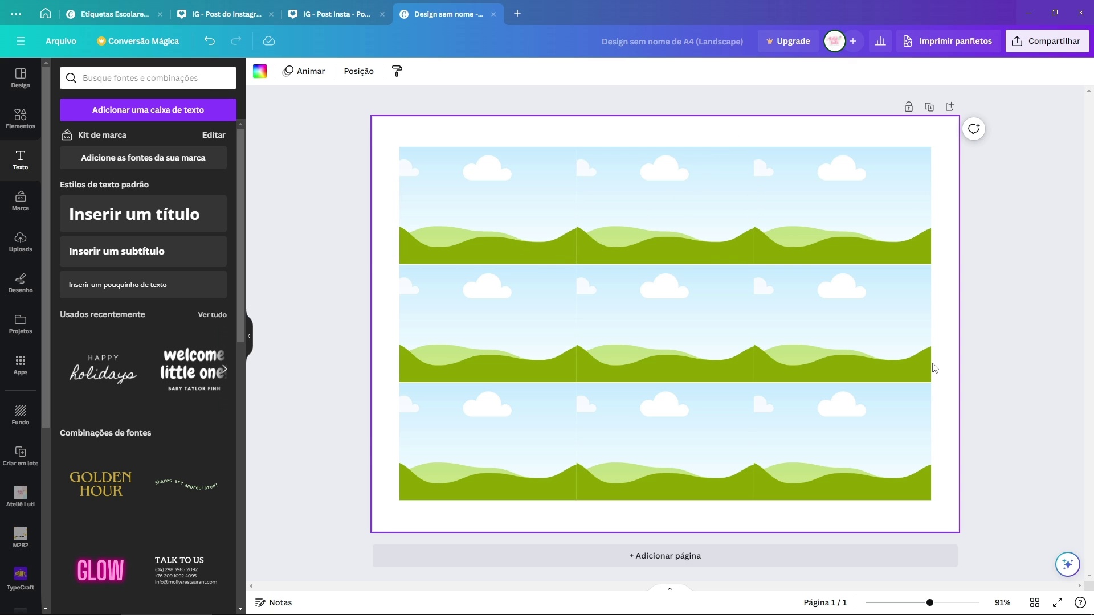
Step: Delete the right column and rotate the remaining six images -90°, centred on the page
drag(968, 457, 803, 147)
key(Delete)
drag(841, 186, 364, 495)
drag(451, 471, 513, 469)
drag(637, 527, 803, 329)
drag(647, 288, 658, 276)
Step: Spread the left and right image columns apart and nudge the bottom row down
click(381, 239)
drag(381, 239, 526, 390)
drag(874, 264, 796, 381)
drag(872, 422, 460, 440)
click(460, 444)
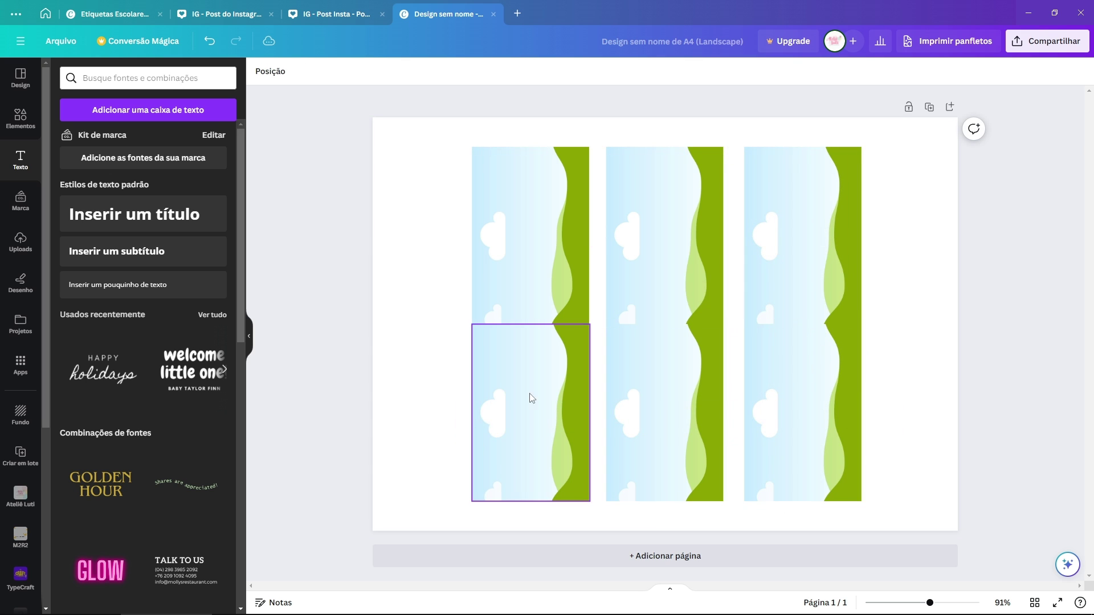
drag(413, 394, 940, 407)
key(shift+Down)
click(939, 435)
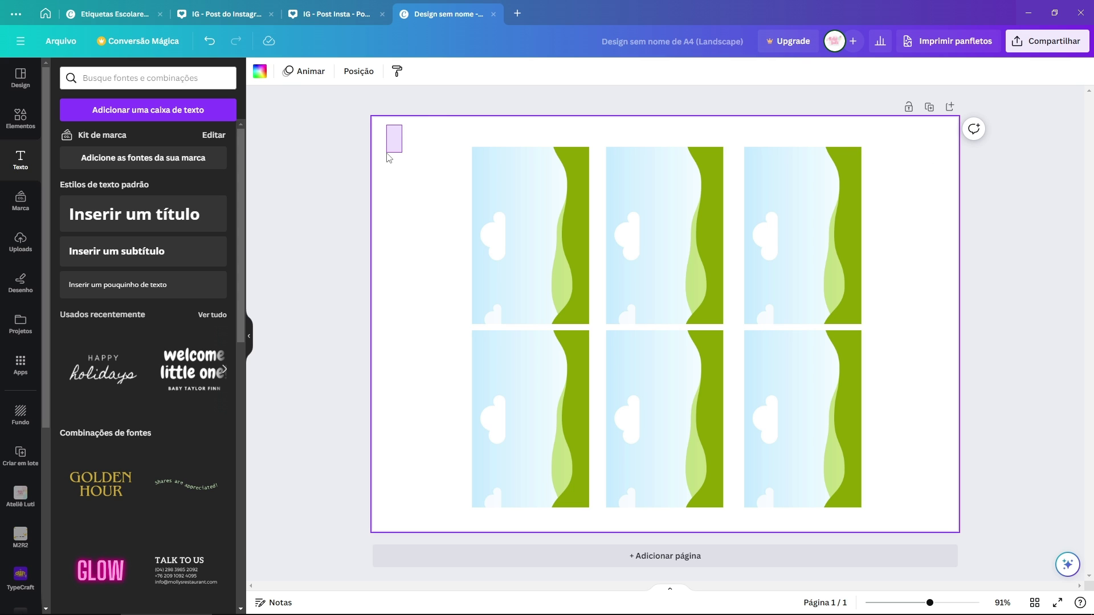
Step: Shift the six portrait images left and add a copy of the top-right image beside them
drag(388, 154, 388, 155)
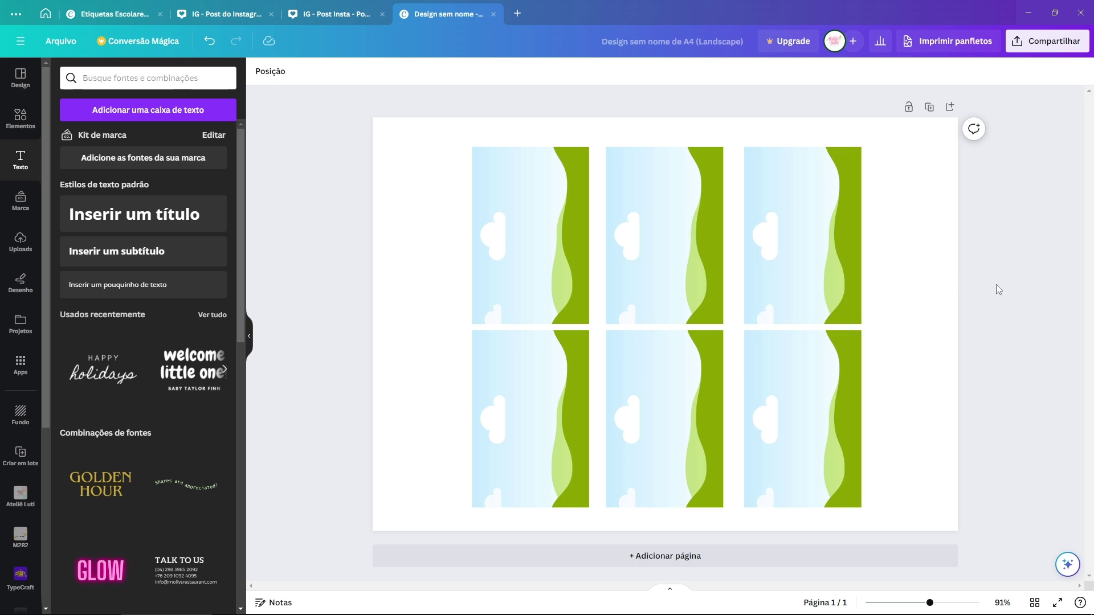
drag(960, 223, 519, 412)
drag(520, 412, 472, 421)
click(807, 239)
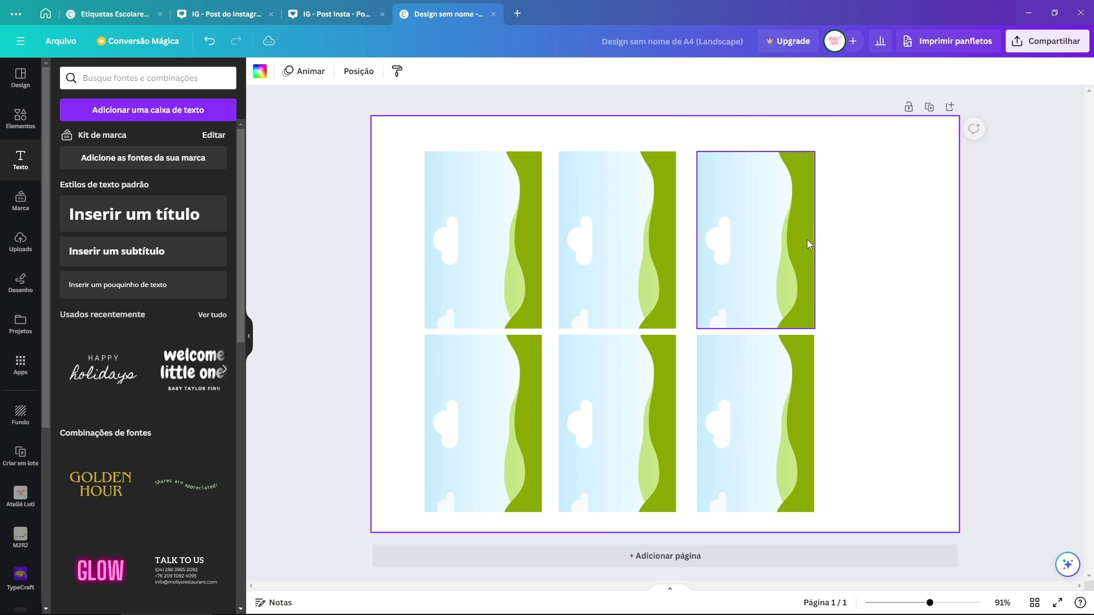
right_click(802, 246)
click(844, 328)
drag(757, 262, 874, 349)
Step: Undo the arrangement back to a single landscape image and select it
click(879, 180)
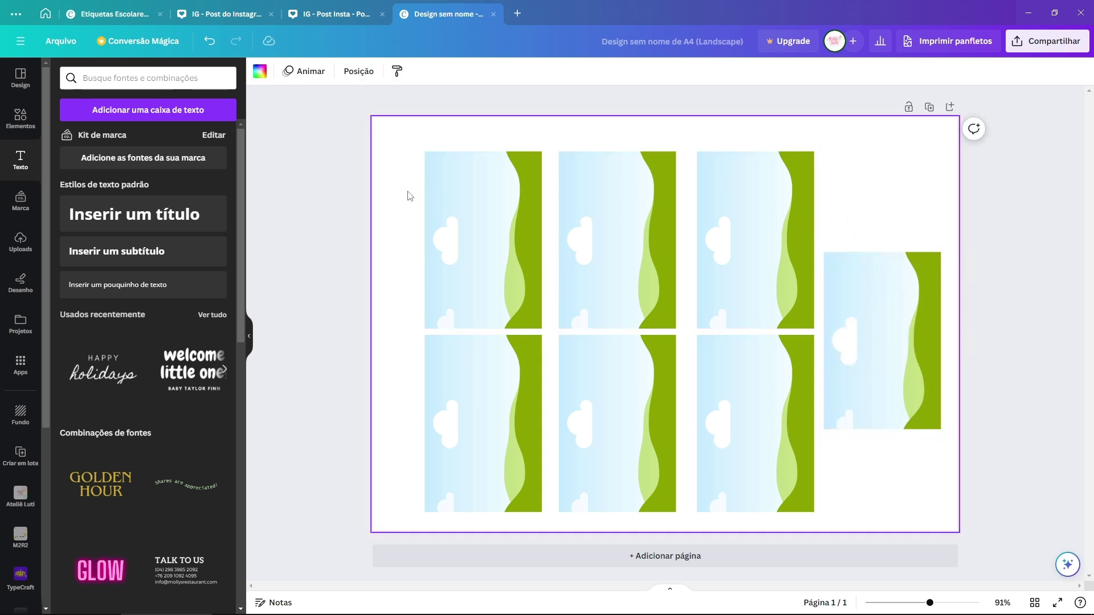
drag(393, 188, 882, 506)
drag(854, 369, 852, 362)
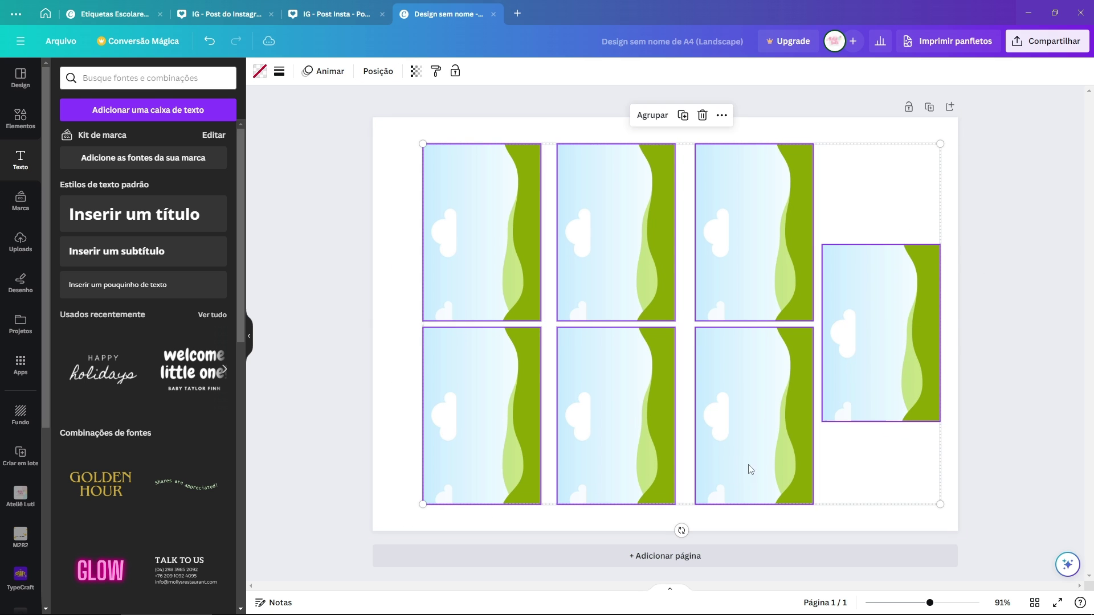
click(835, 206)
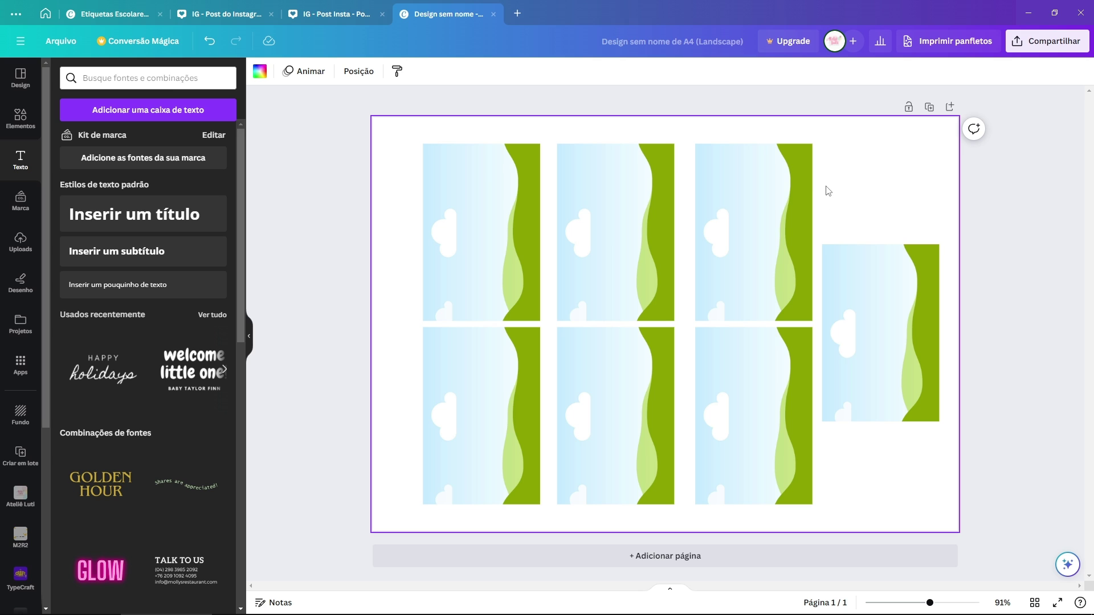
key(ctrl+z)
key(ctrl+z)
key(ctrl+z)
key(ctrl+z)
key(ctrl+z)
key(ctrl+z)
click(589, 234)
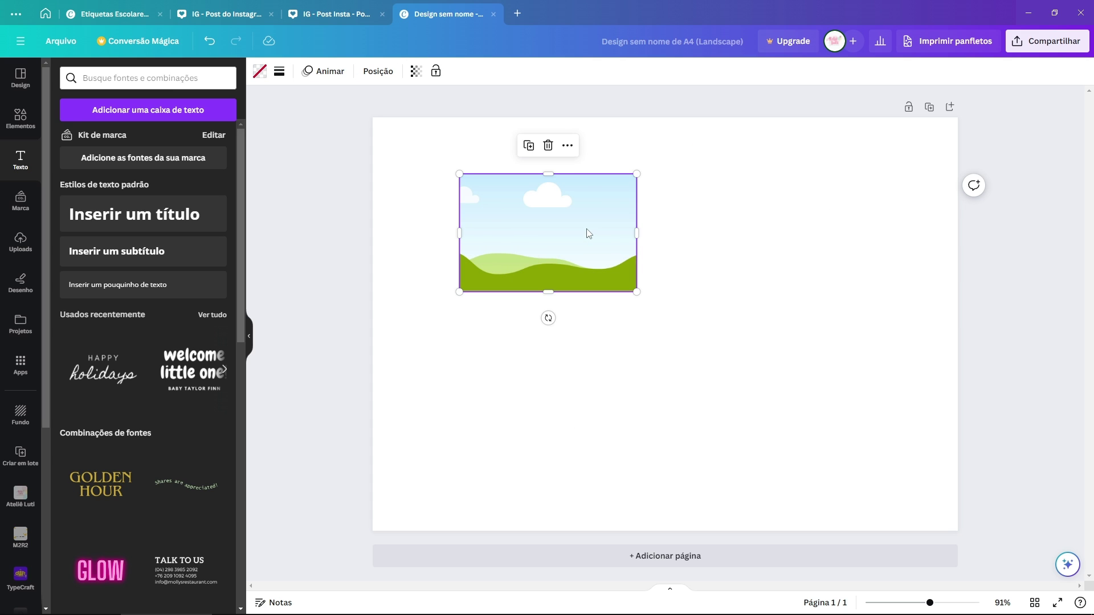
key(ctrl+z)
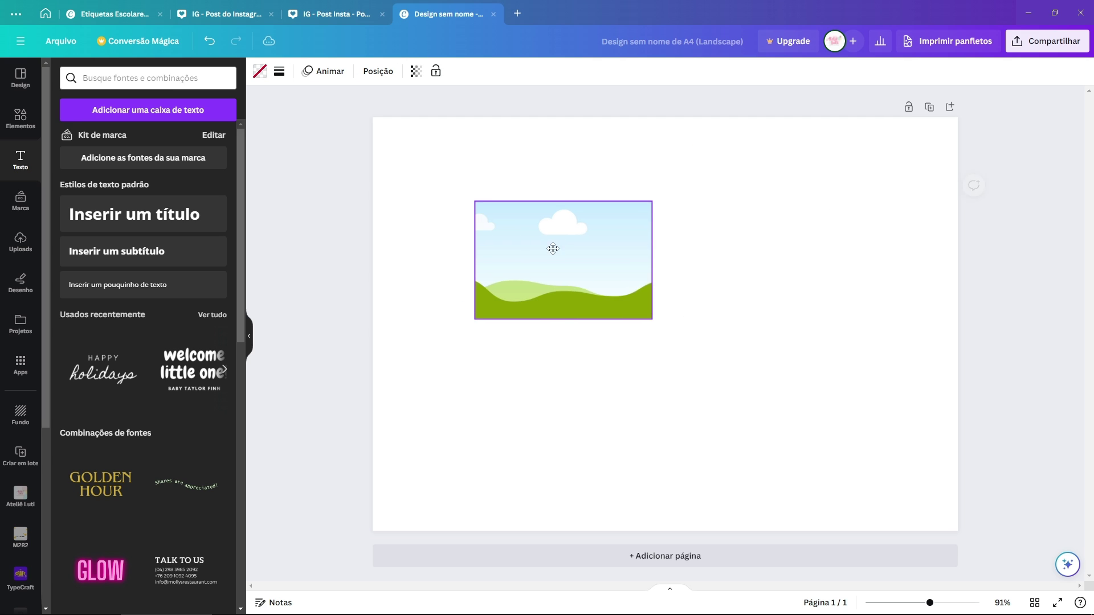
click(17, 238)
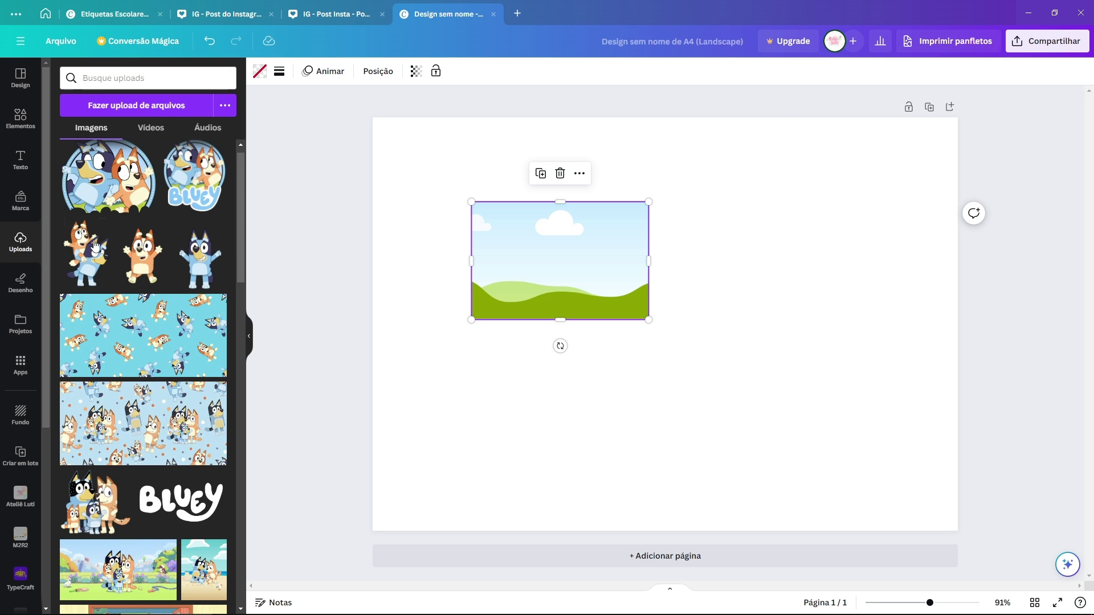
click(144, 268)
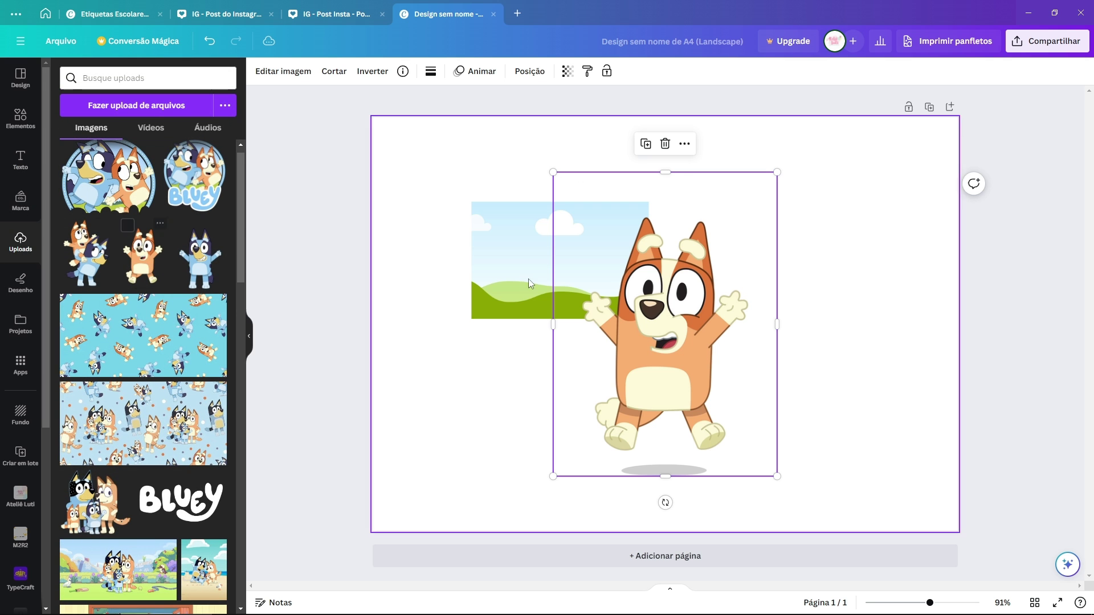
drag(781, 172, 659, 323)
drag(598, 405, 682, 262)
key(Escape)
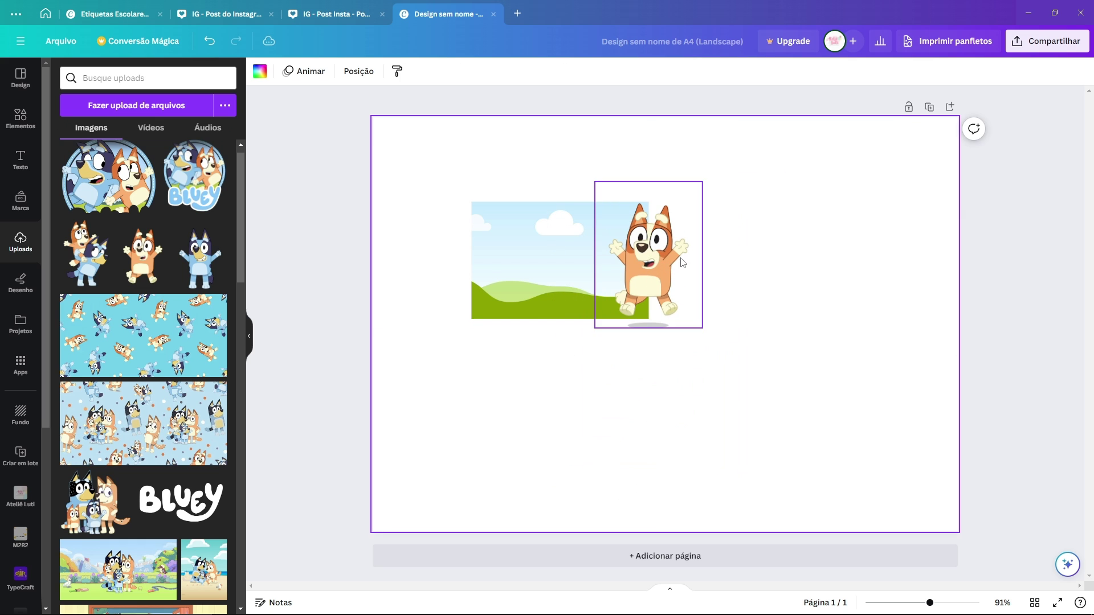
drag(469, 174, 741, 356)
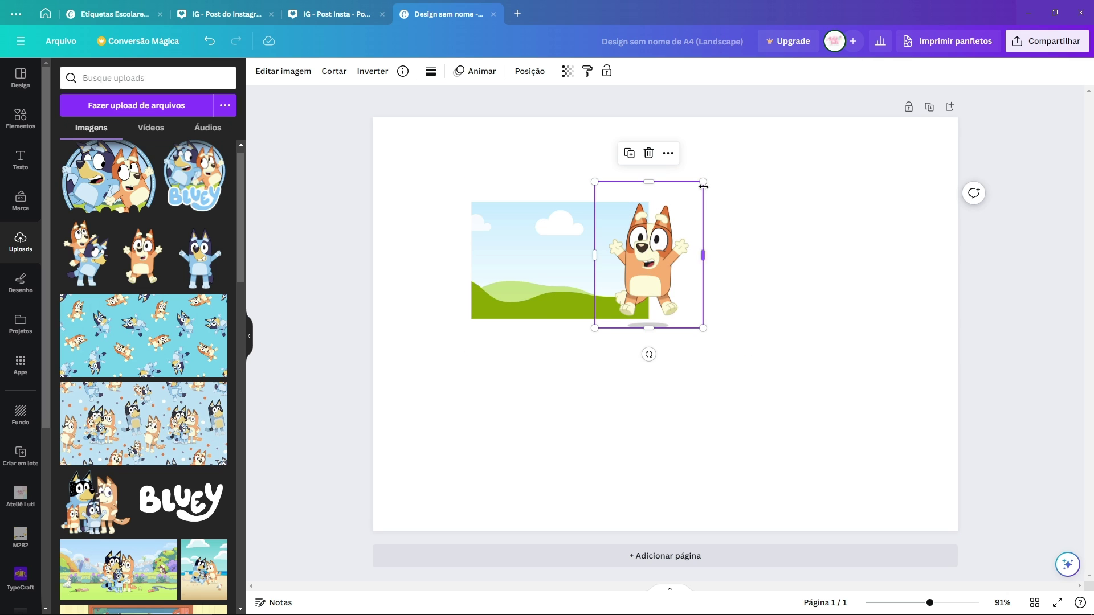
drag(703, 186, 719, 159)
click(678, 342)
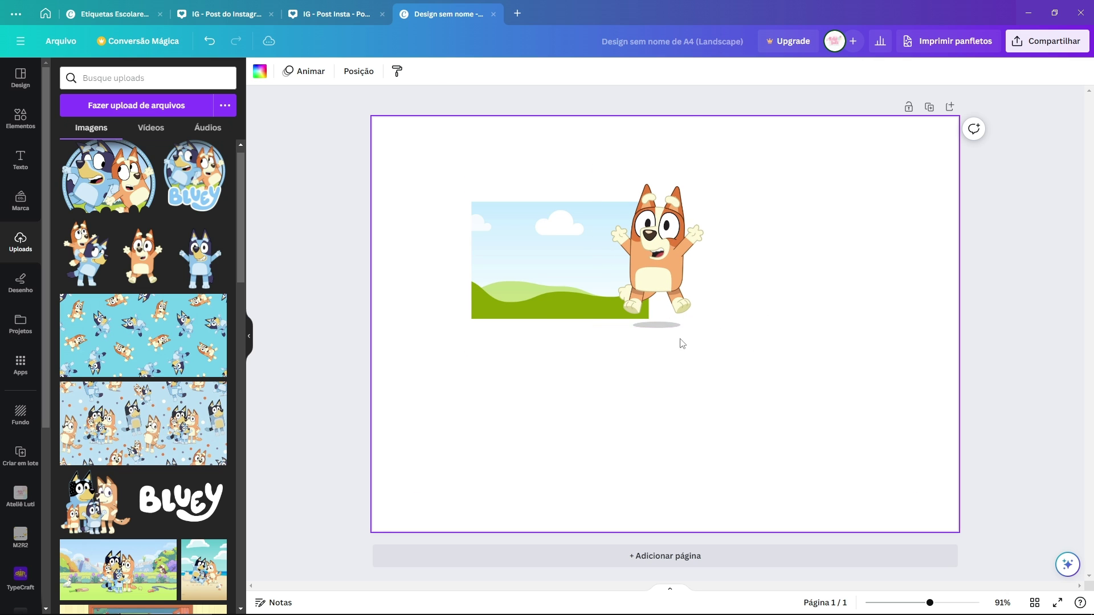
drag(446, 138, 806, 407)
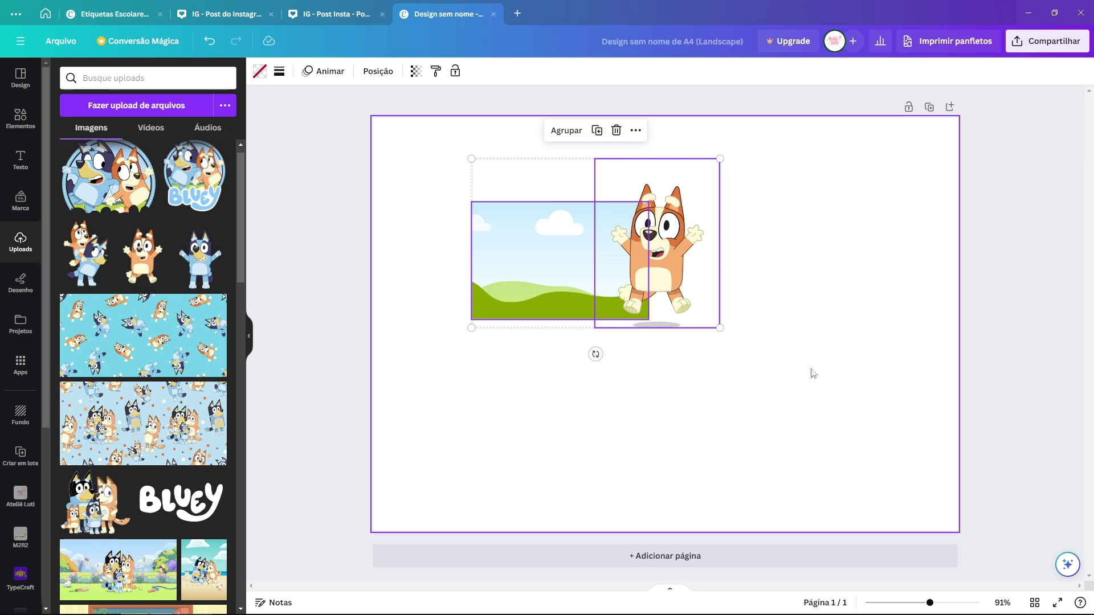
drag(661, 256, 620, 252)
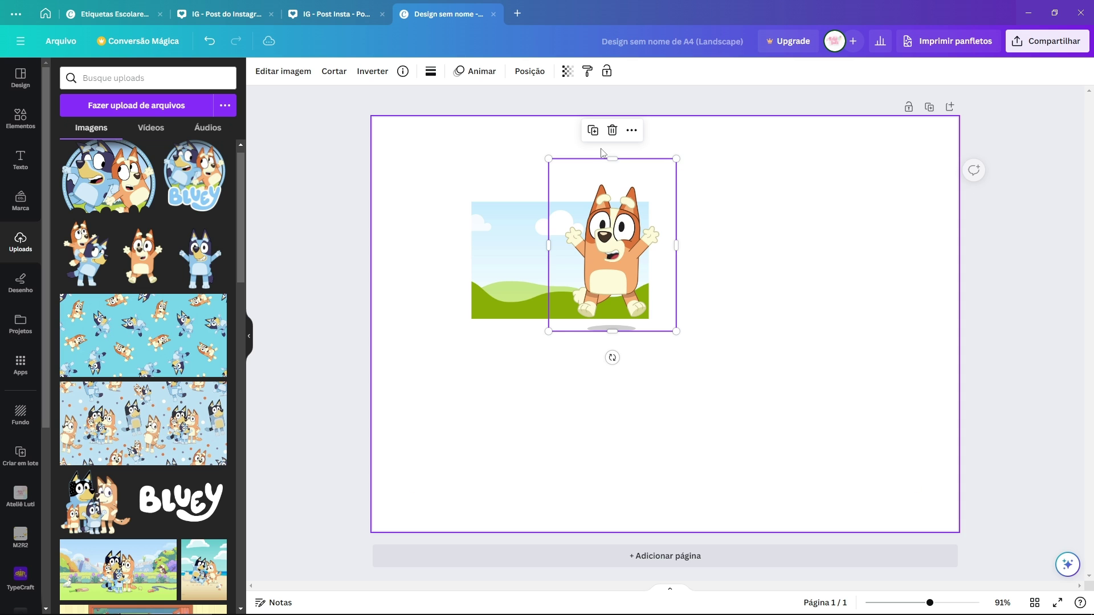
drag(602, 153, 777, 313)
drag(411, 162, 738, 392)
mouse_move(587, 250)
mouse_down()
mouse_move(577, 233)
mouse_move(576, 243)
mouse_up()
drag(442, 171, 705, 351)
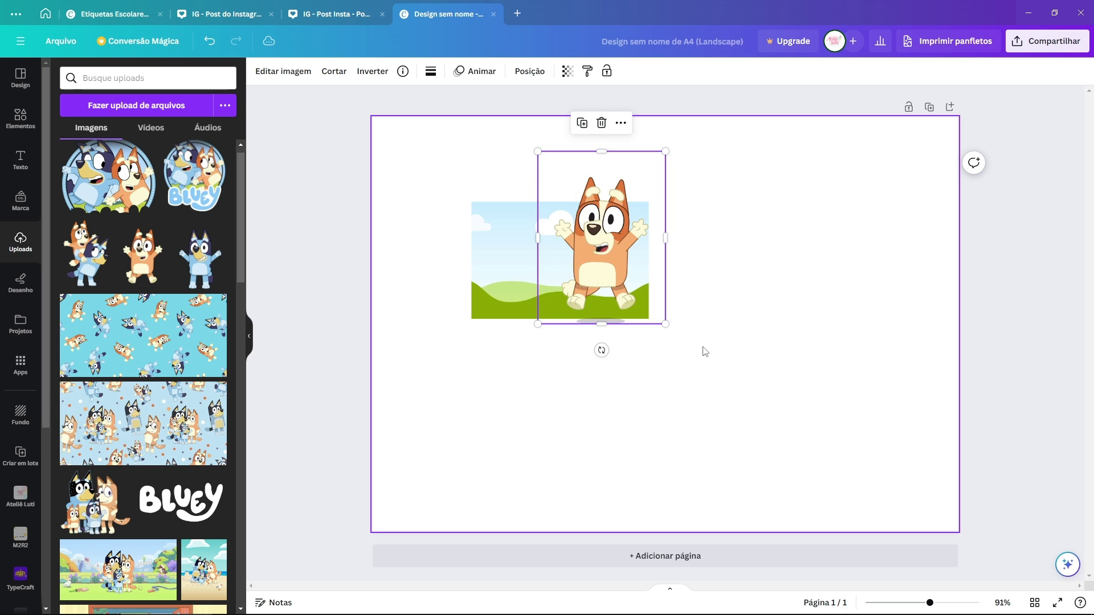
key(ctrl+z)
key(ctrl+z)
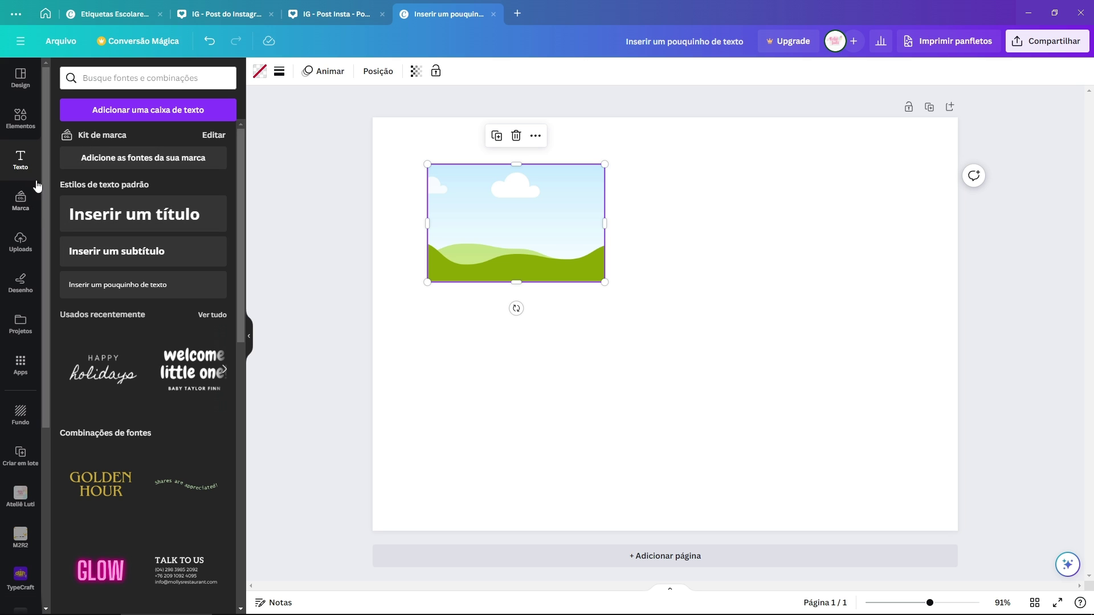
Step: Add a two-line text box reading '9x6cm' and '9 unds - R$ 00,00' below the image
click(121, 285)
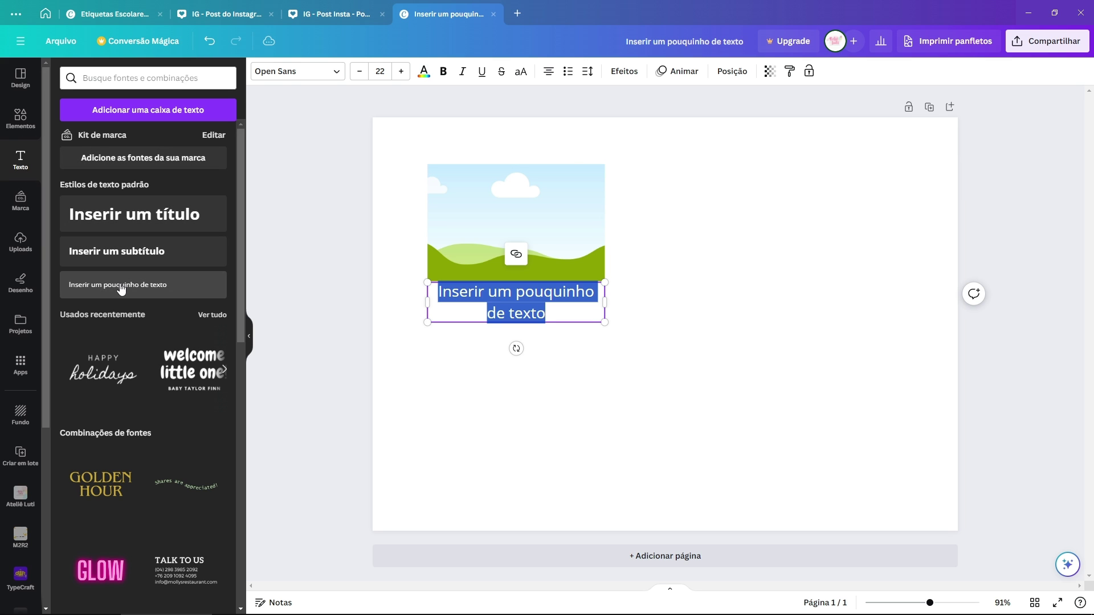
text(9x6)
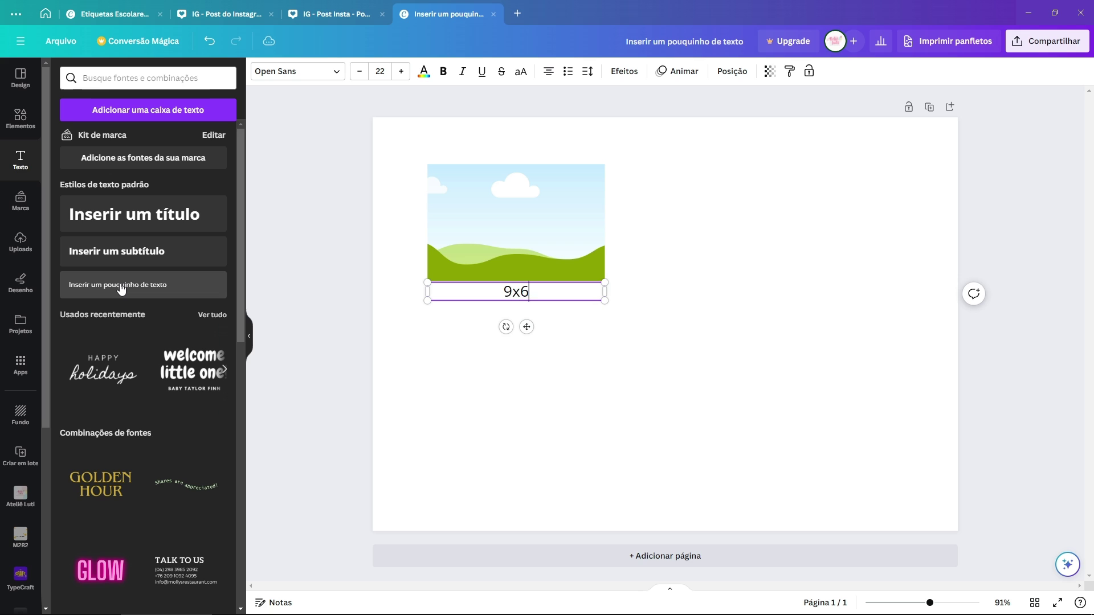
text(cm)
key(Return)
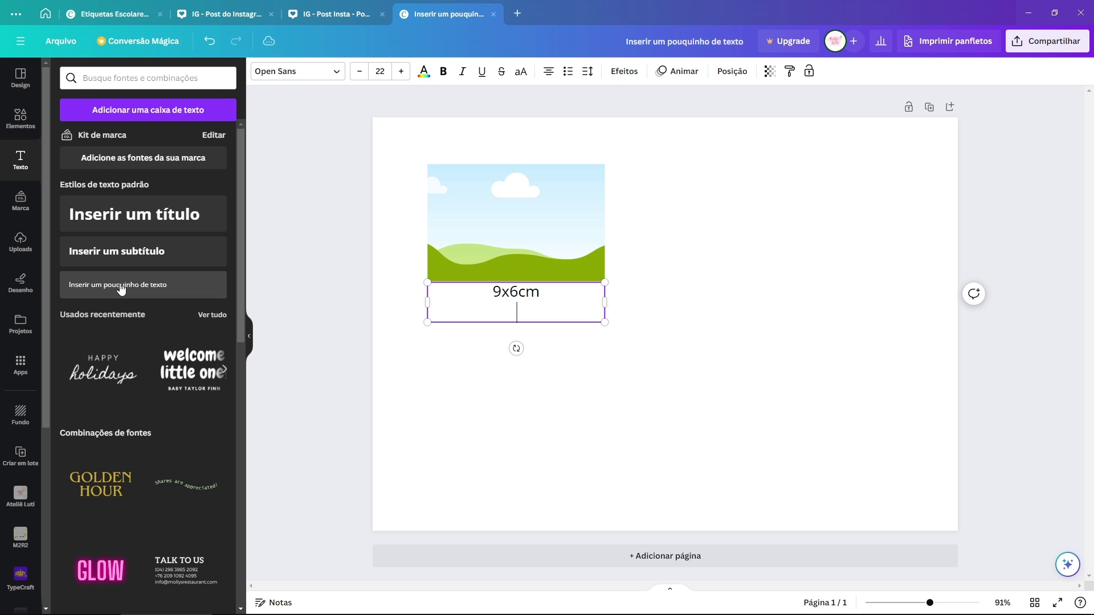
text(9 unds - R$ 00,00)
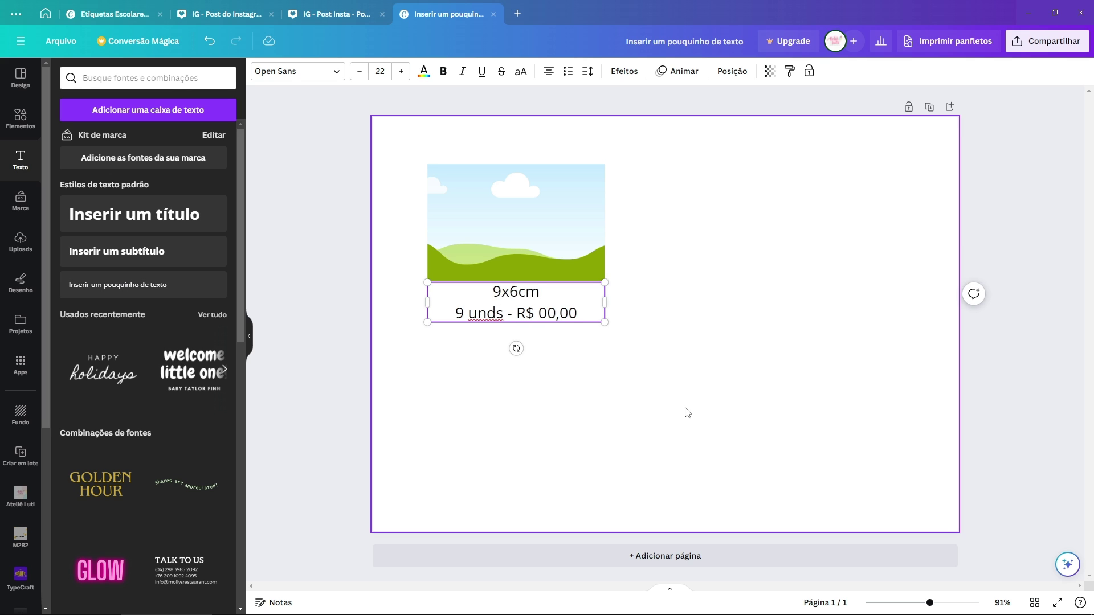
drag(625, 383, 425, 163)
shift+click(598, 300)
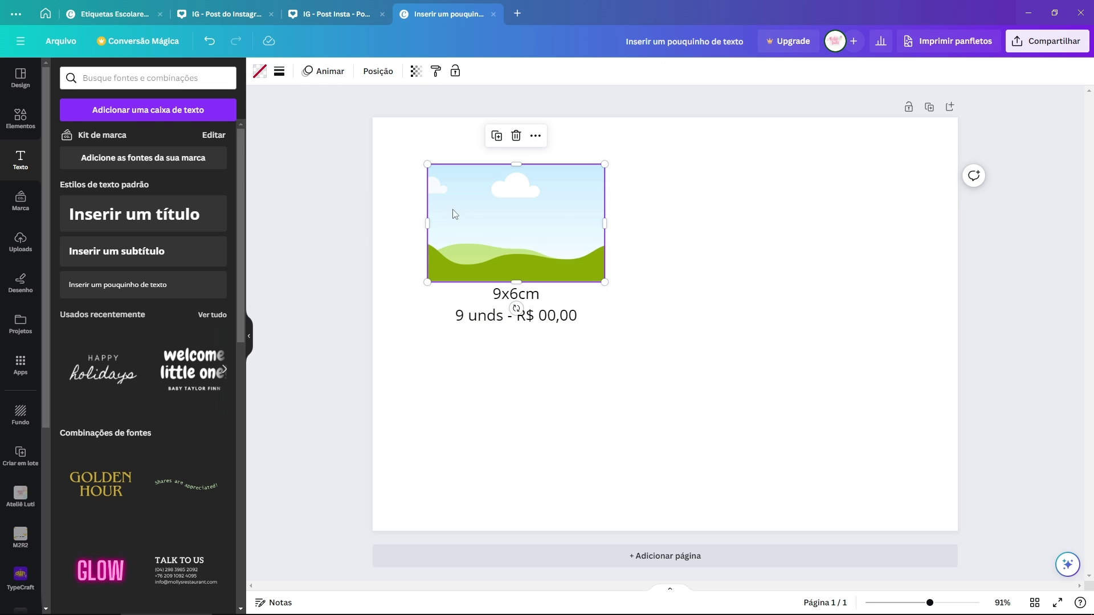
key(ctrl+z)
Step: Fill the frame with the uploaded Bluey garden picture, enlarged and repositioned by cropping
scroll(136, 284, down, 2)
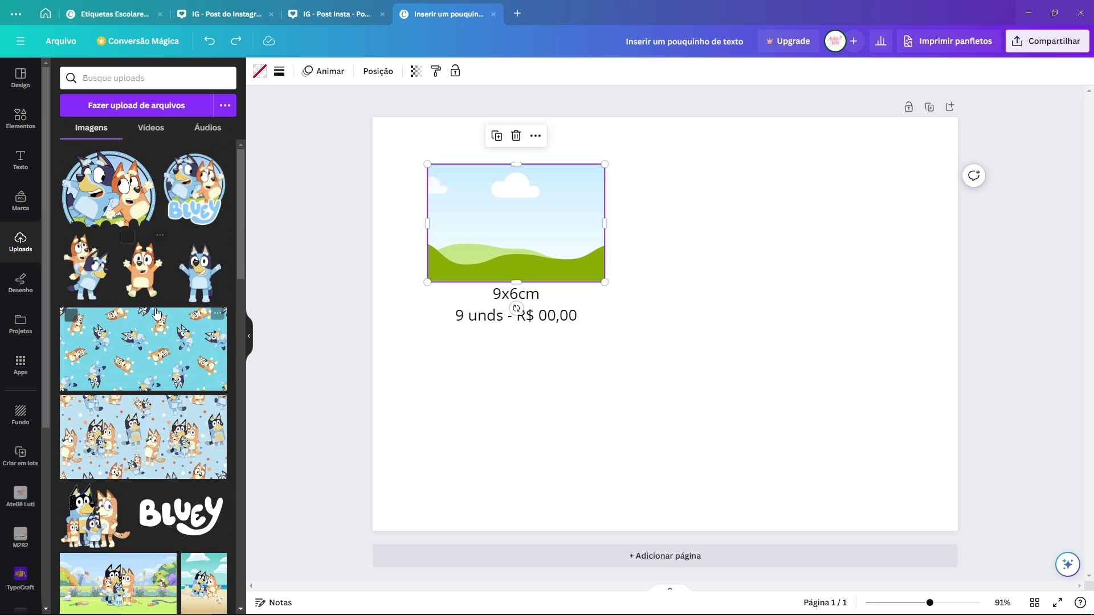
scroll(136, 283, down, 3)
drag(118, 413, 520, 228)
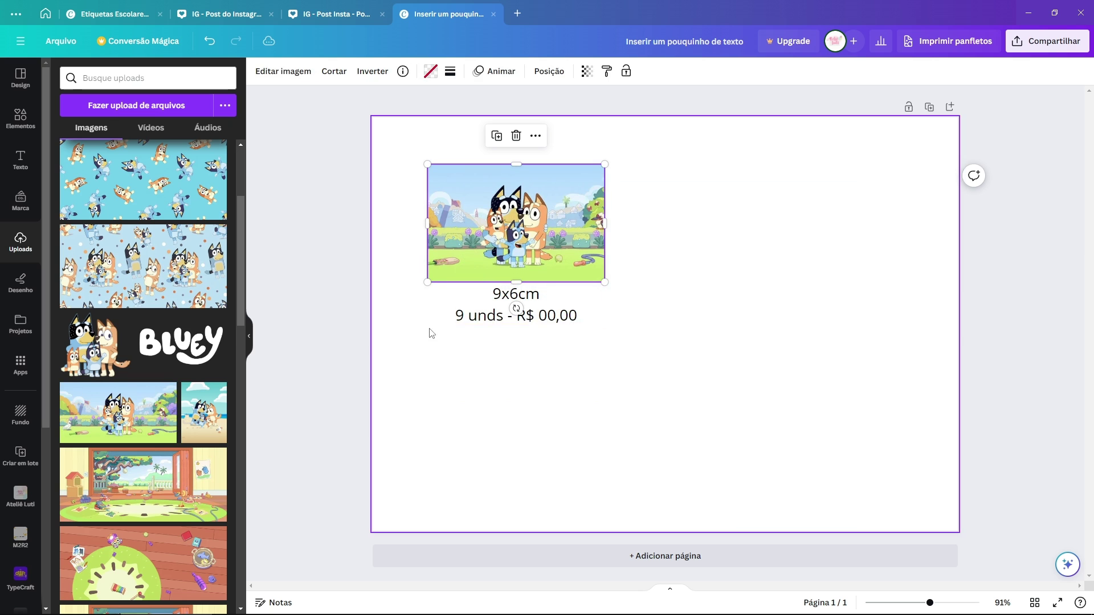
double_click(542, 190)
drag(631, 160, 709, 122)
drag(635, 197, 639, 220)
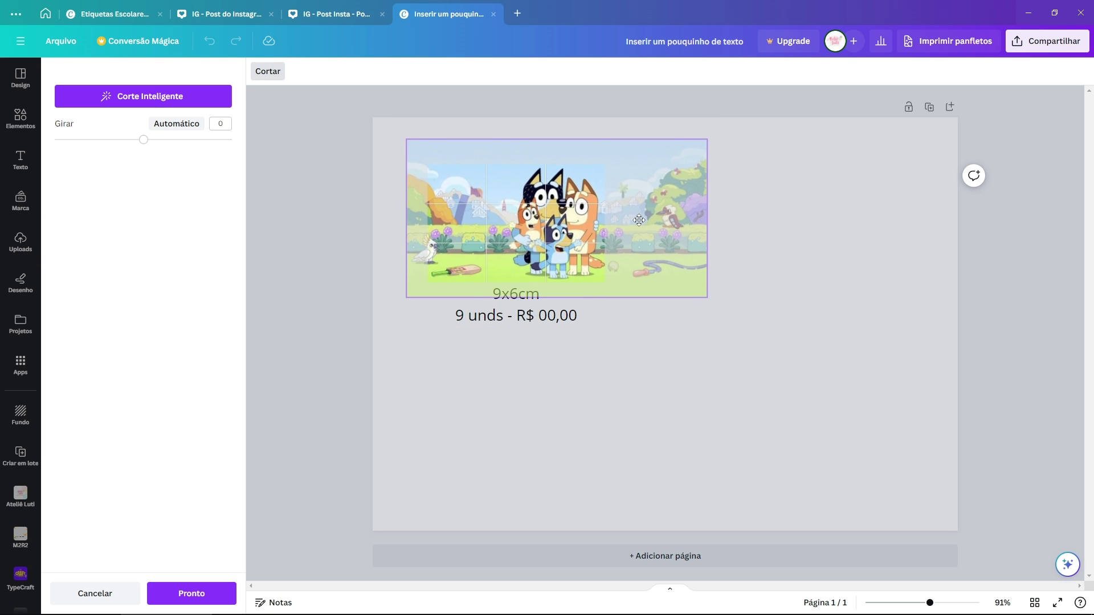
click(735, 308)
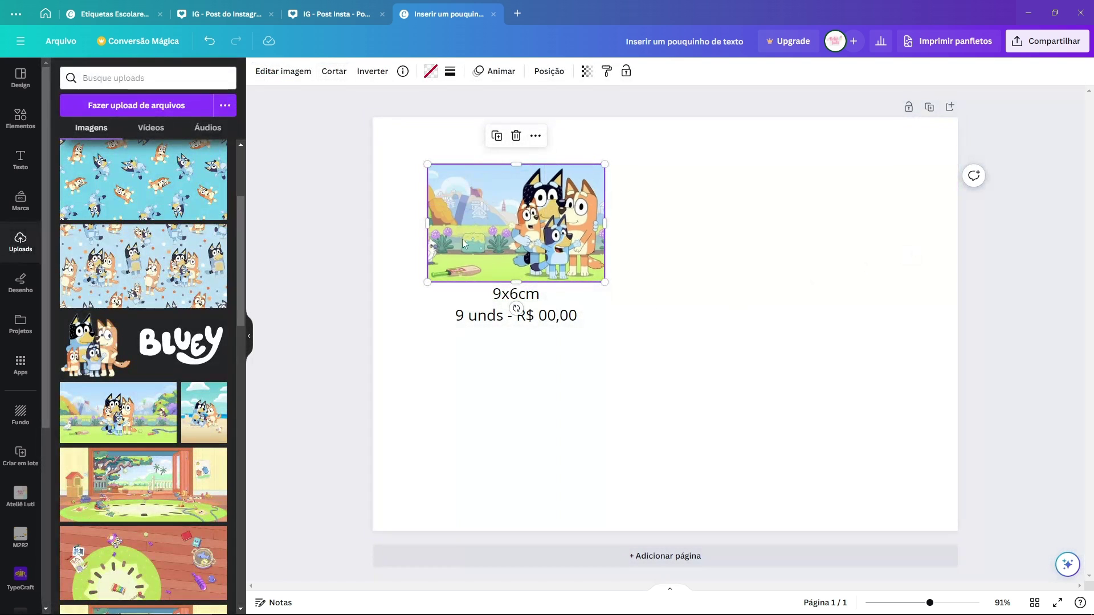
click(542, 321)
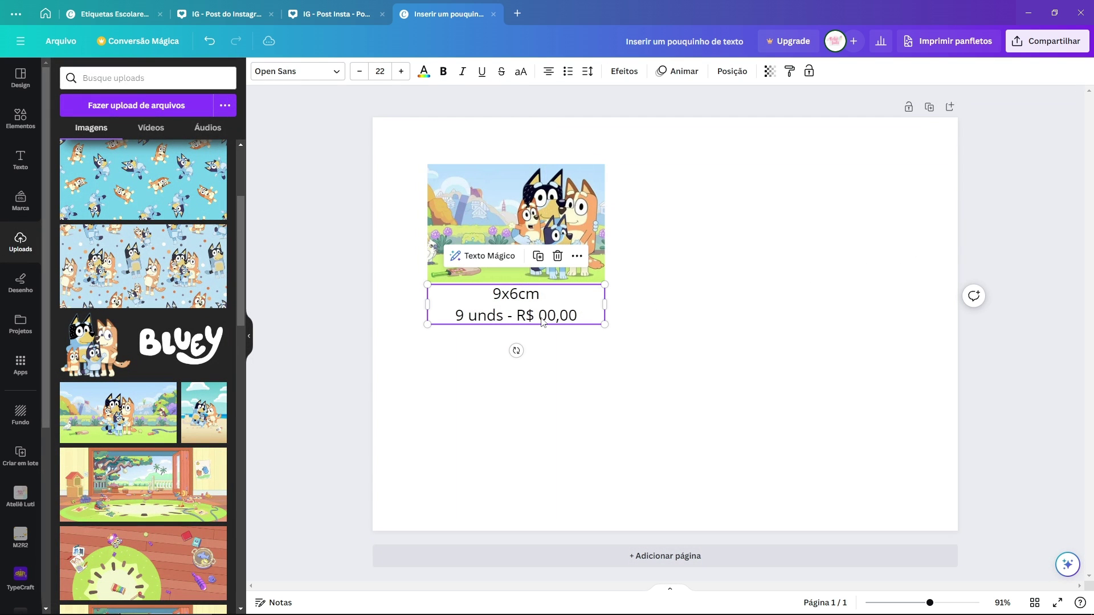
Step: Duplicate the caption, retype it as 'Beatriz', and place it over the picture's left side
click(538, 256)
drag(575, 324, 574, 384)
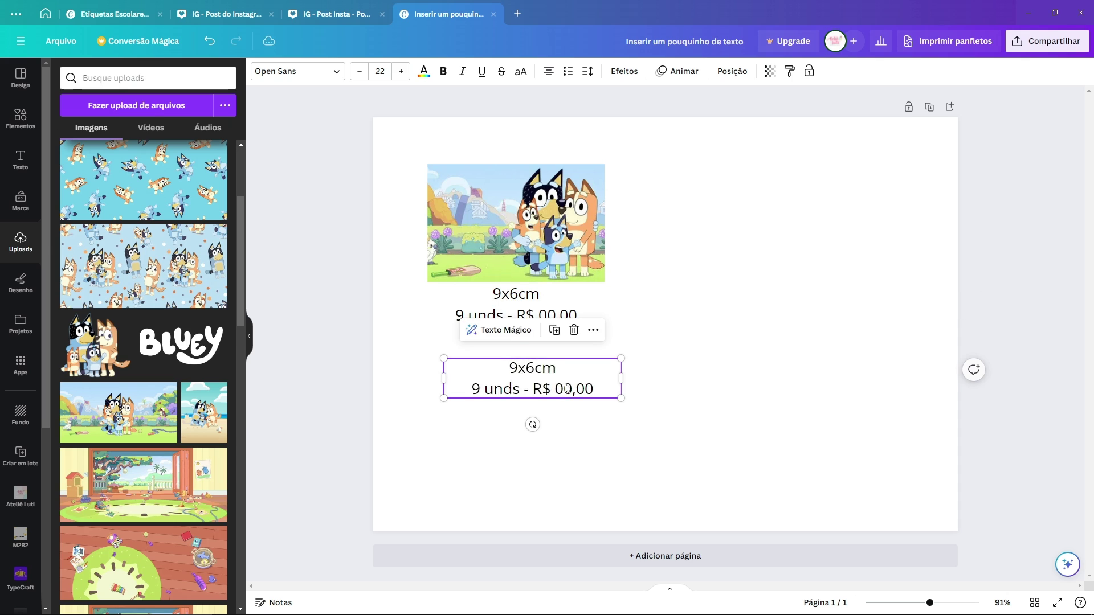
double_click(573, 384)
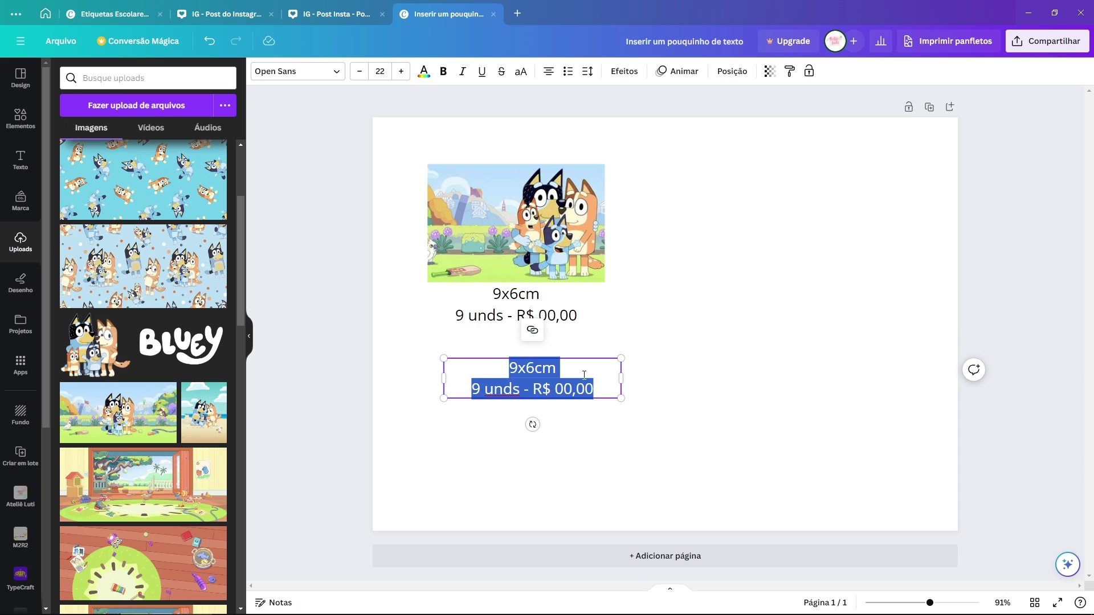
text(Beatriz)
drag(622, 379, 478, 211)
click(556, 435)
click(494, 372)
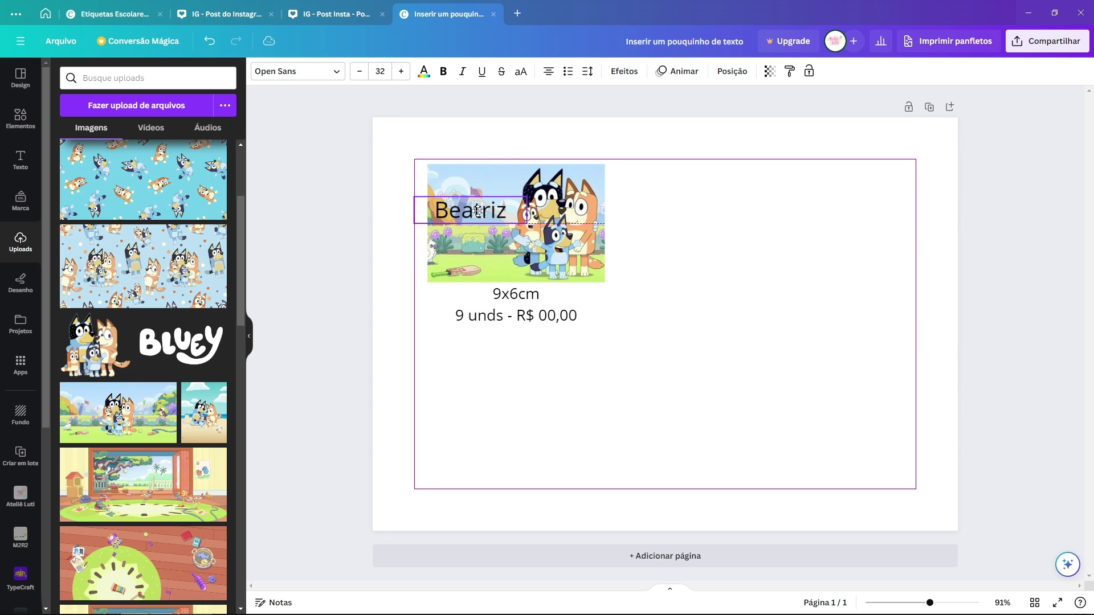
Step: Set the name in Oleo Script and colour it pink
click(297, 72)
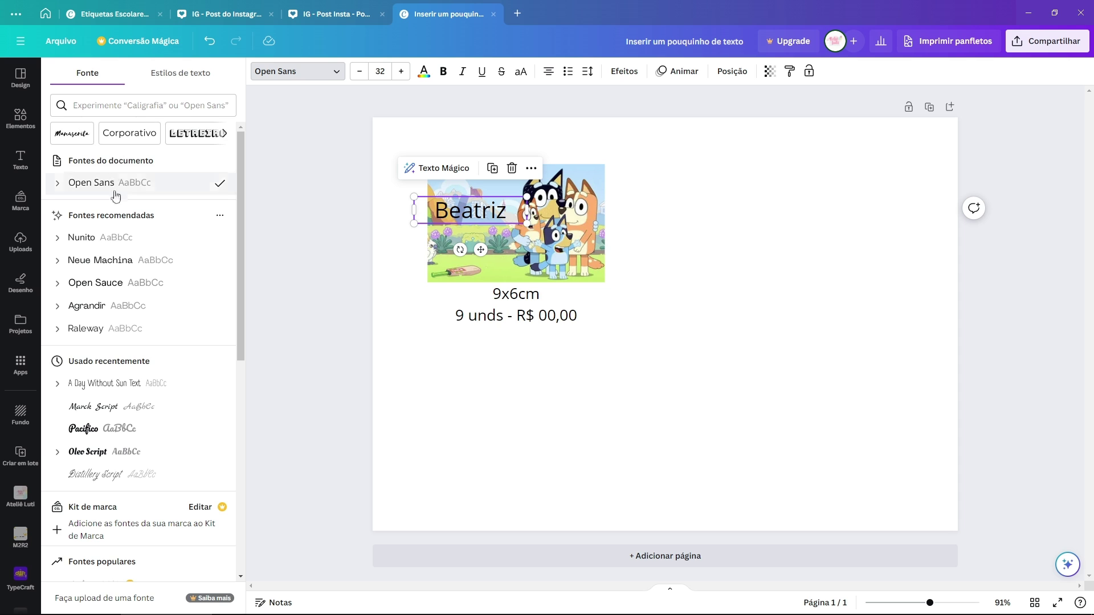
click(77, 237)
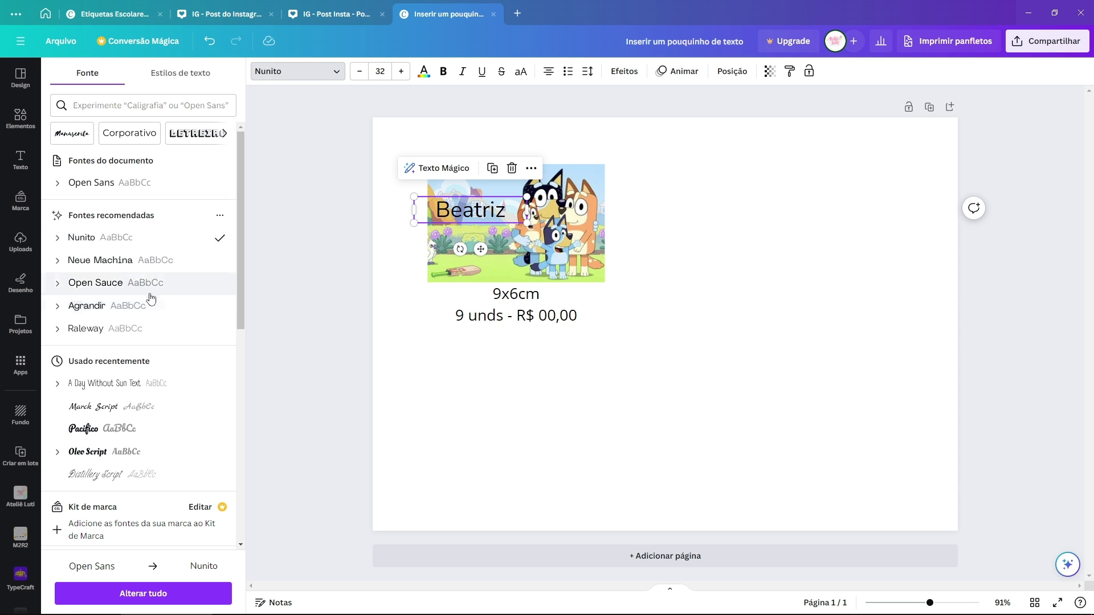
click(88, 451)
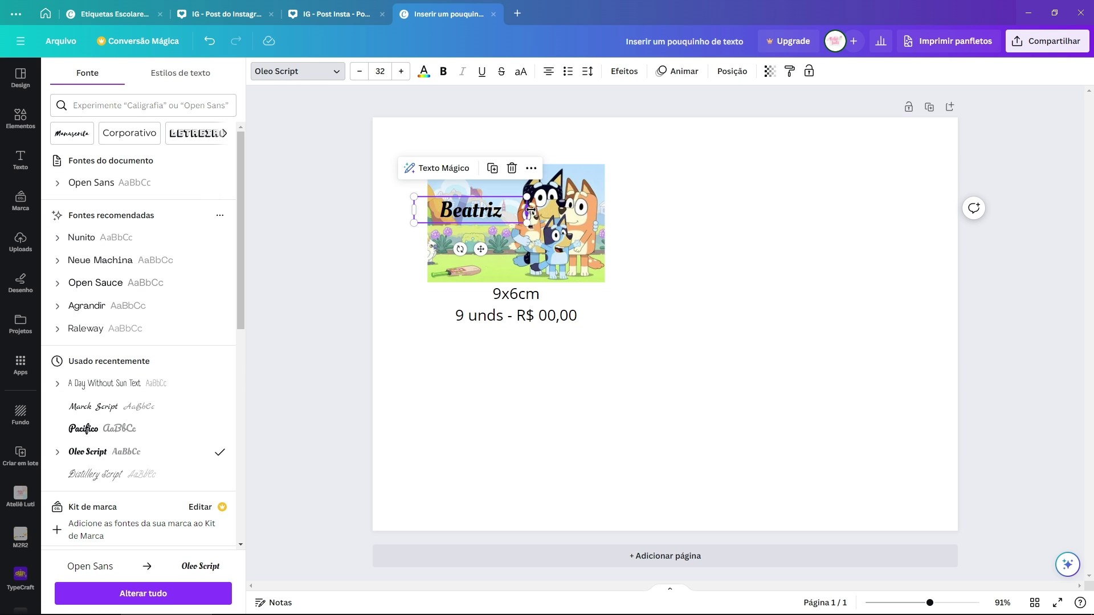
drag(527, 210, 532, 188)
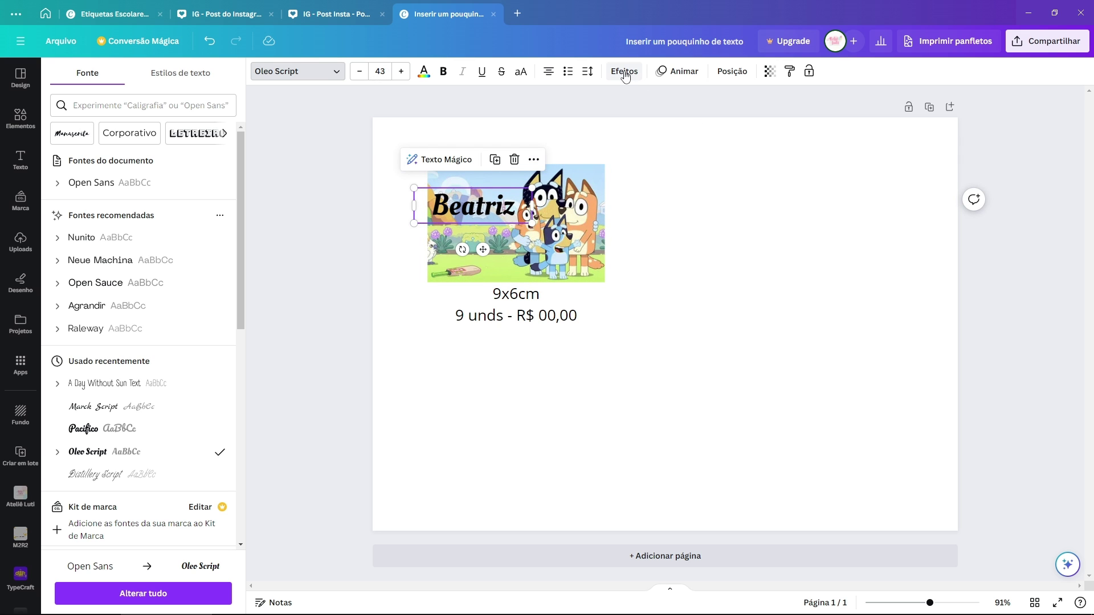
click(424, 73)
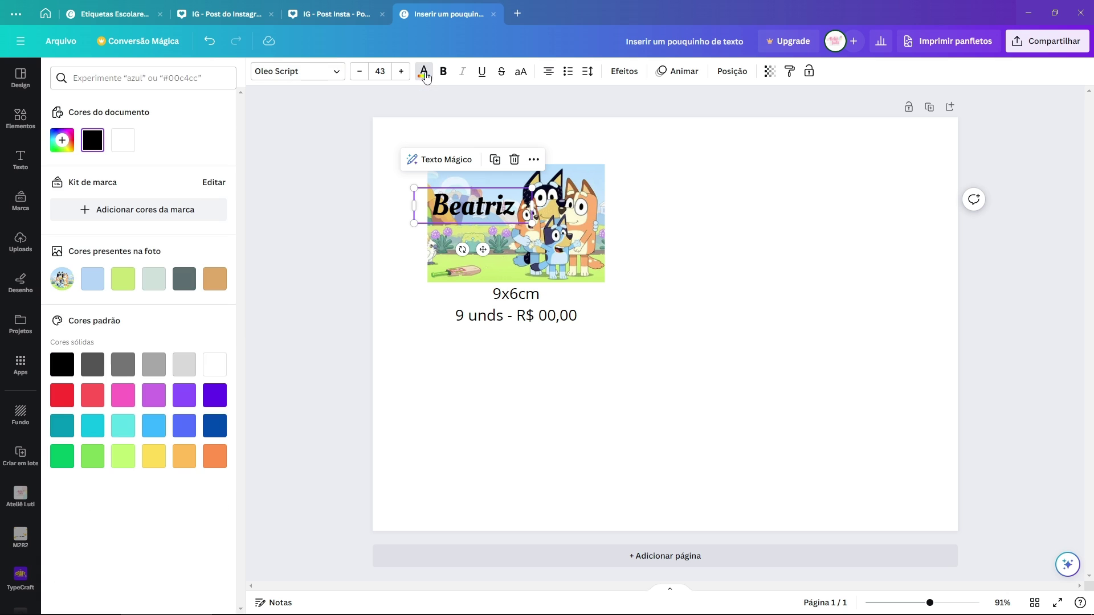
click(62, 140)
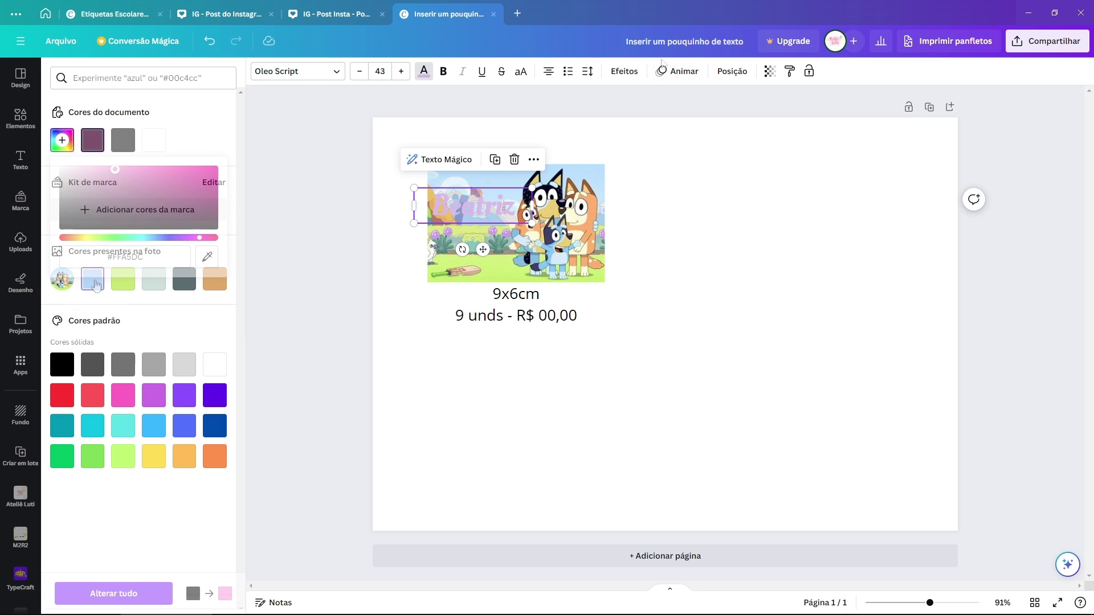
Step: Give the name a thick white outline effect
click(625, 72)
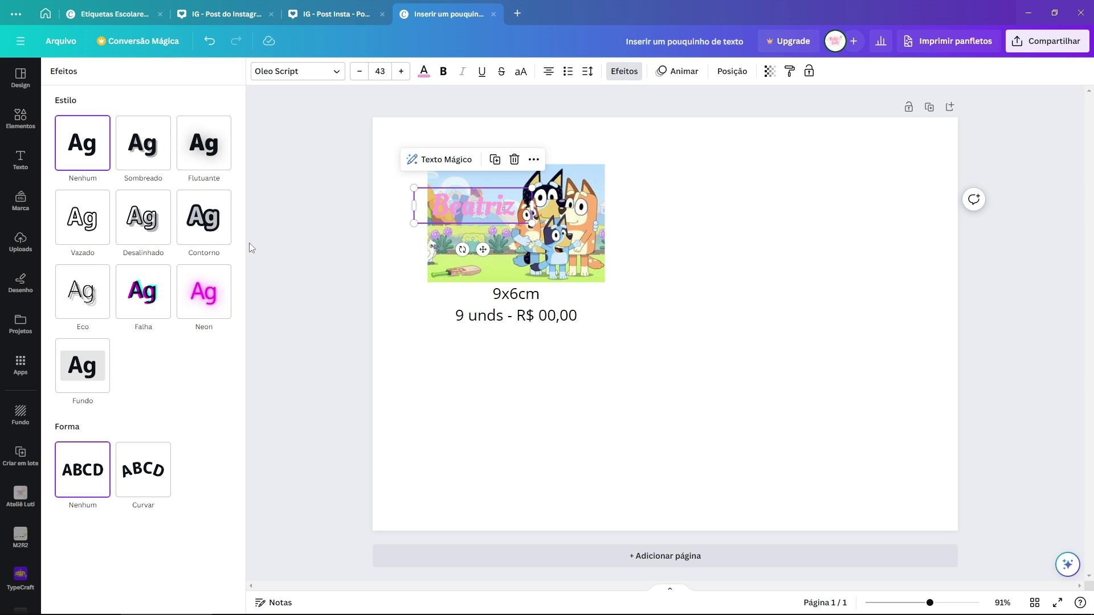
click(212, 229)
click(222, 311)
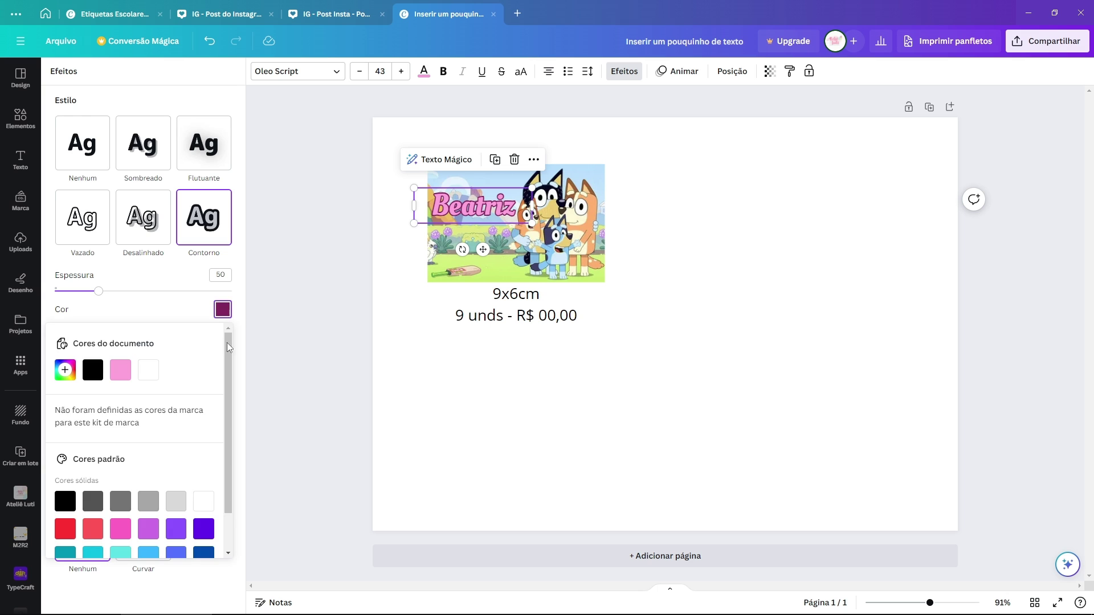
click(149, 371)
drag(111, 295, 134, 294)
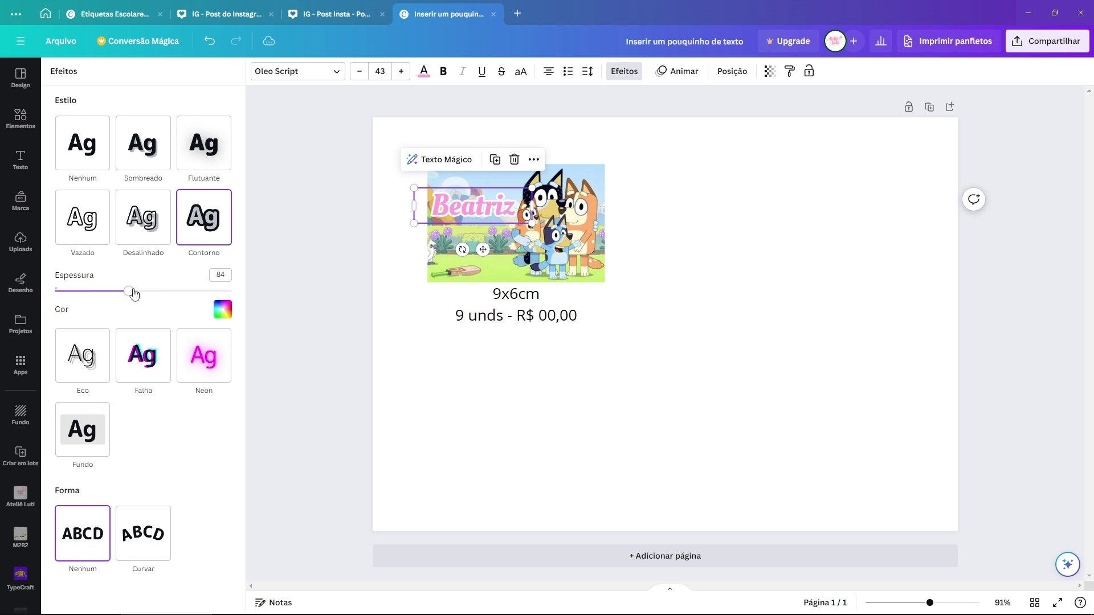
click(696, 208)
scroll(505, 165, up, 5)
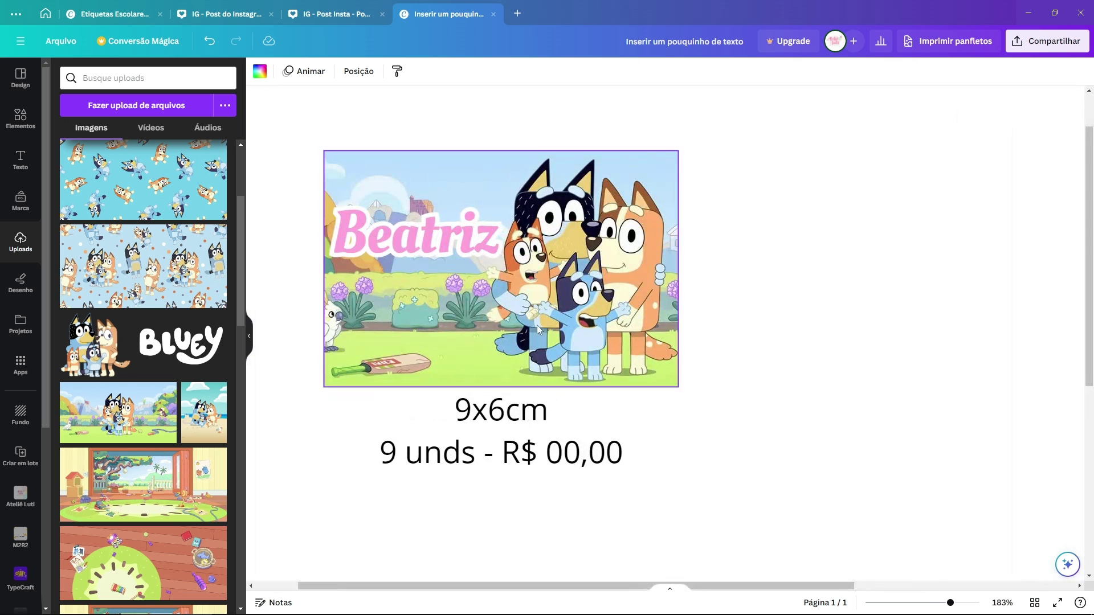
Step: Shrink the '2º ano' text, place it under Beatriz, and colour it light blue
click(440, 235)
click(416, 305)
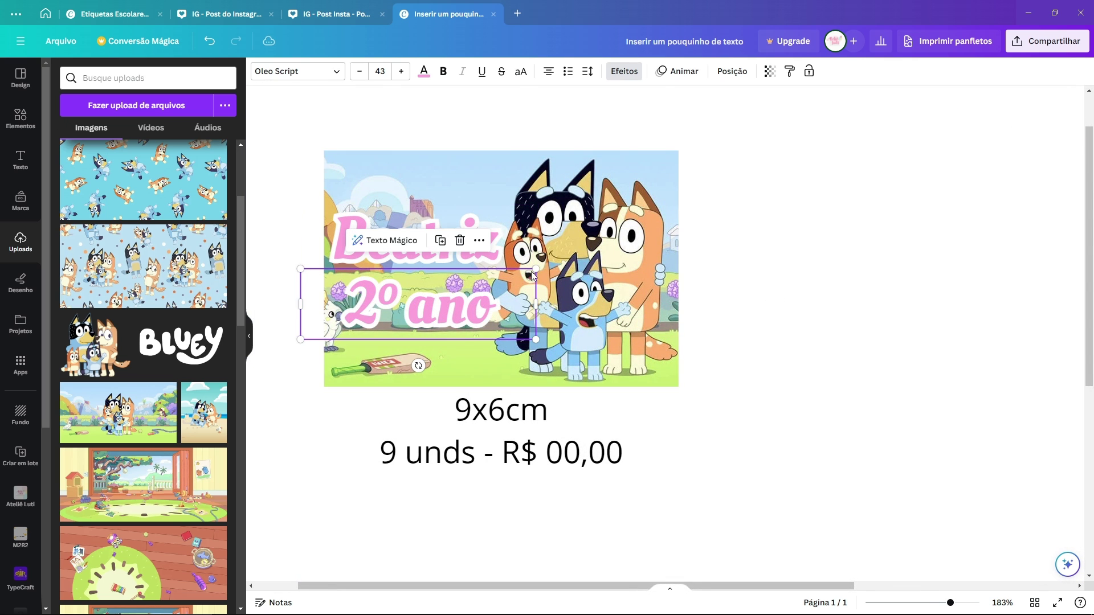
drag(536, 268, 459, 277)
drag(447, 293, 478, 269)
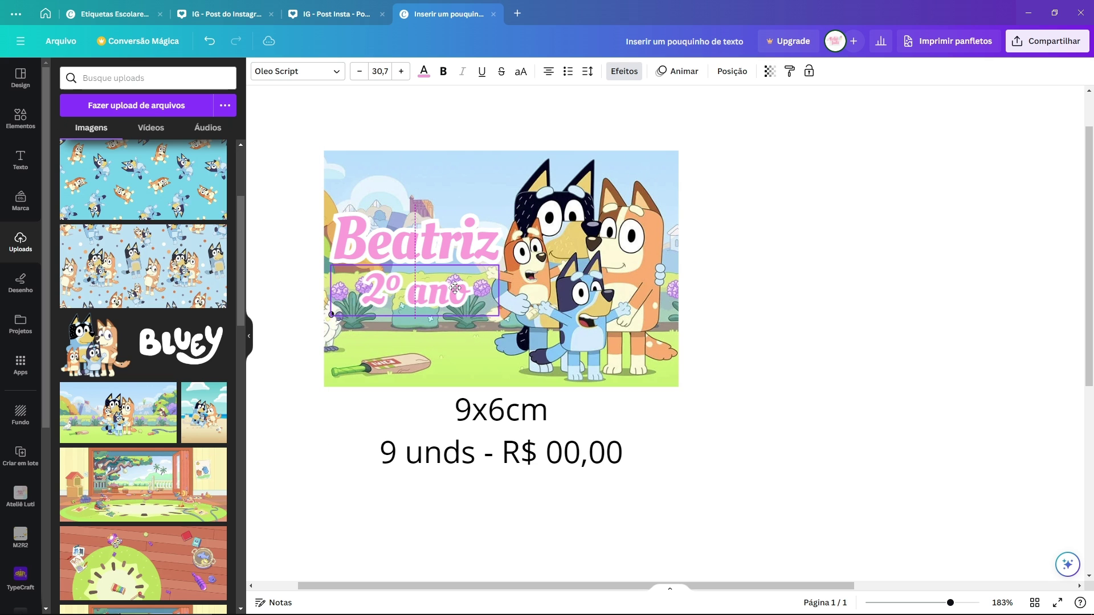
click(422, 73)
click(96, 275)
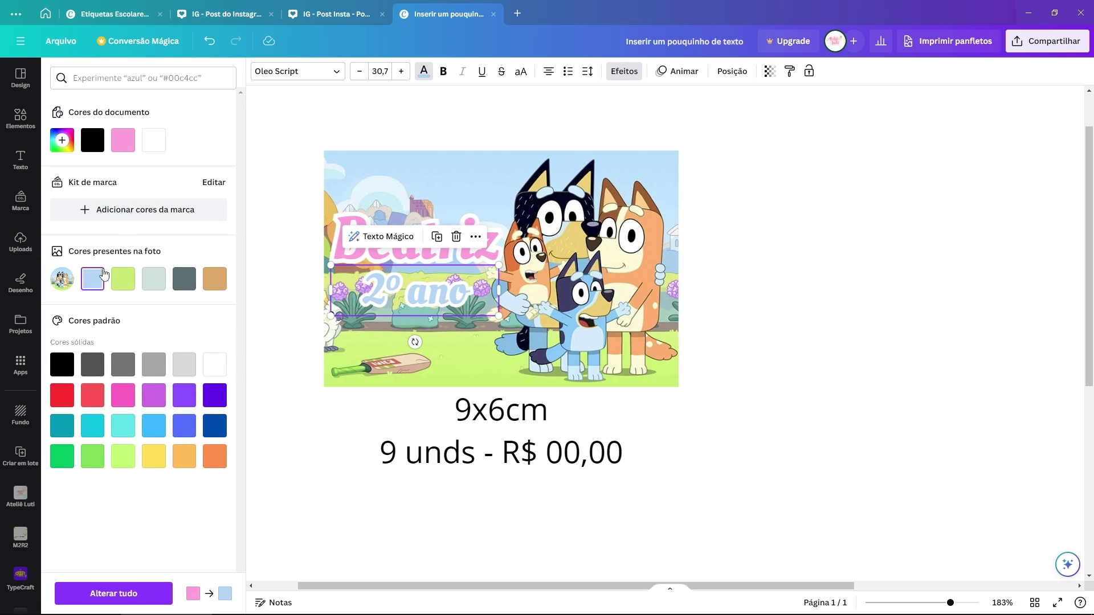
click(62, 140)
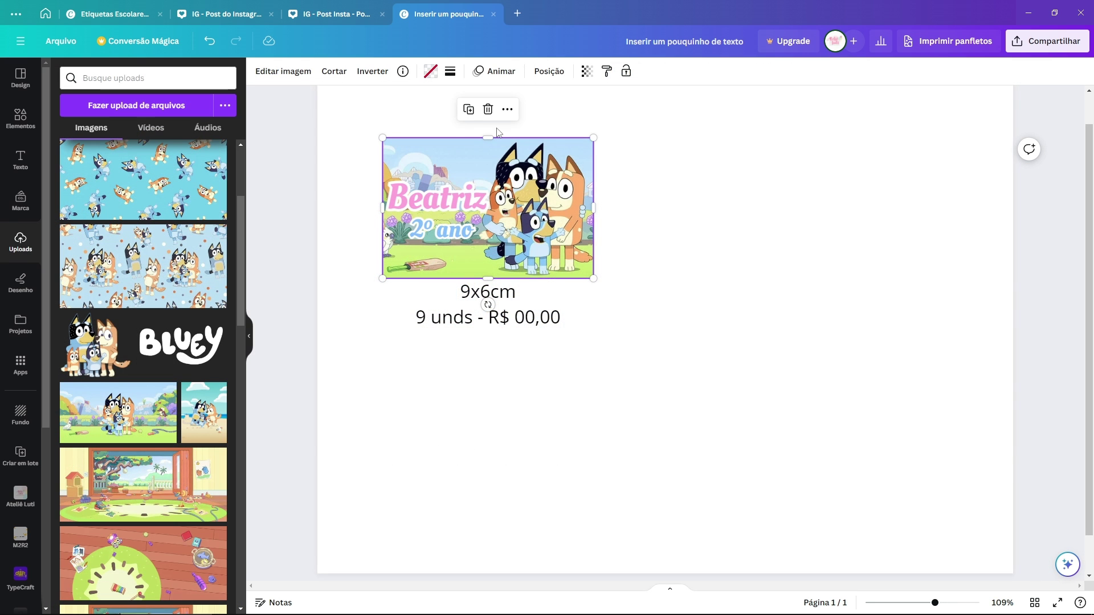
Step: Duplicate the Bluey image below the price caption and resize the copy to 8.5 × 5 cm
click(468, 112)
drag(525, 214, 518, 415)
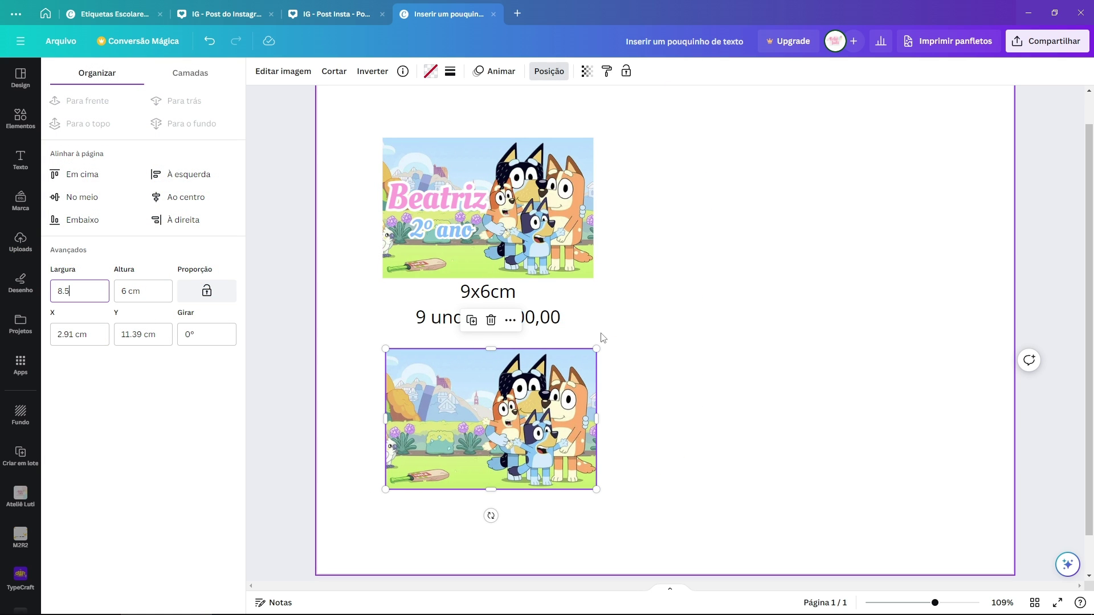
click(155, 283)
key(Return)
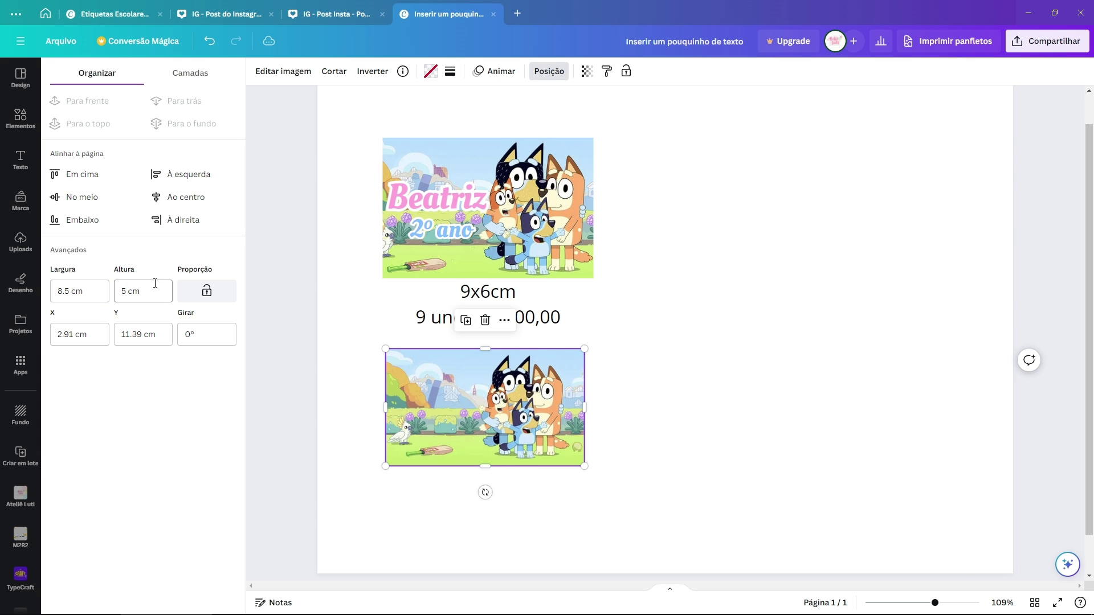
scroll(554, 333, down, 1)
scroll(554, 333, up, 1)
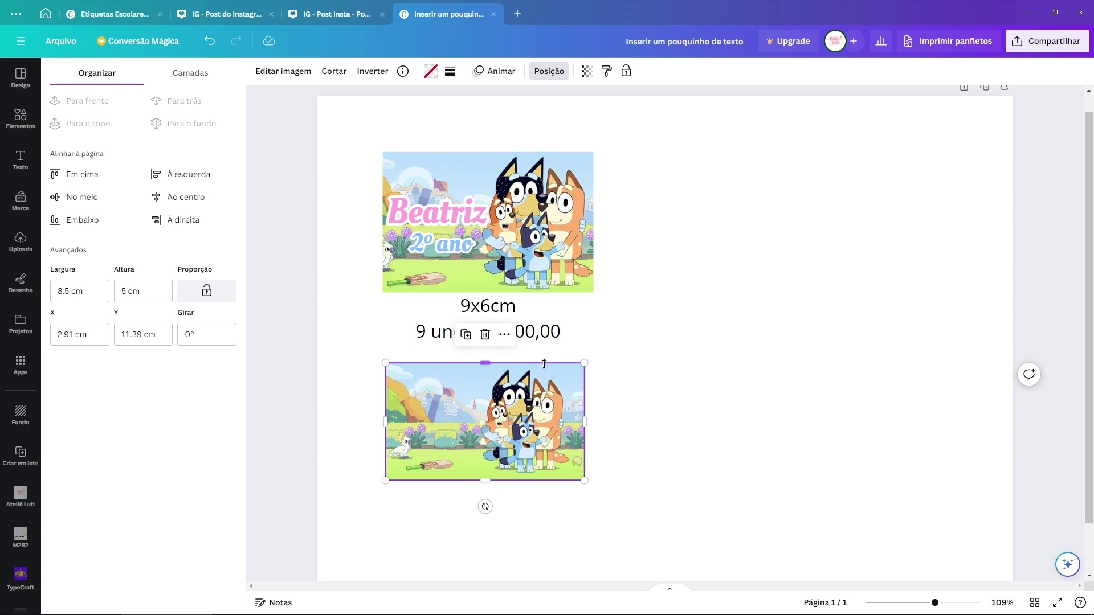
scroll(557, 397, up, 1)
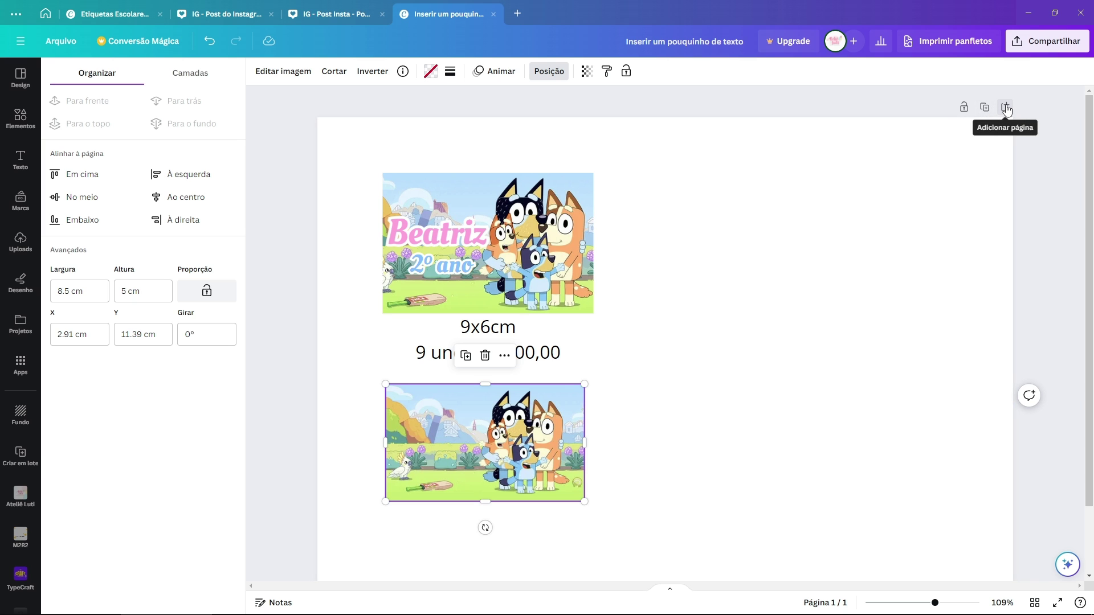
Step: Add a second page, move the plain Bluey image onto it, and make a row of three
click(1007, 108)
scroll(845, 110, up, 5)
drag(524, 171, 513, 416)
scroll(513, 416, down, 5)
drag(512, 208, 488, 214)
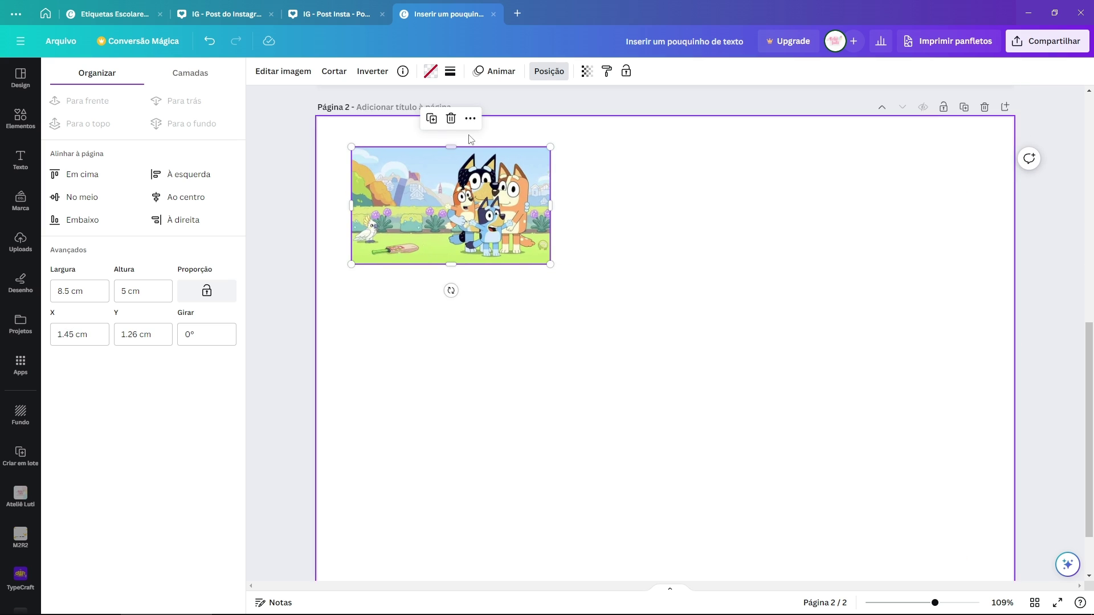
click(431, 118)
drag(677, 220, 637, 222)
click(631, 117)
Step: Duplicate the row into four rows and centre the twelve-image grid on page 2
key(ctrl+a)
key(ctrl+d)
key(ctrl+d)
scroll(960, 465, down, 2)
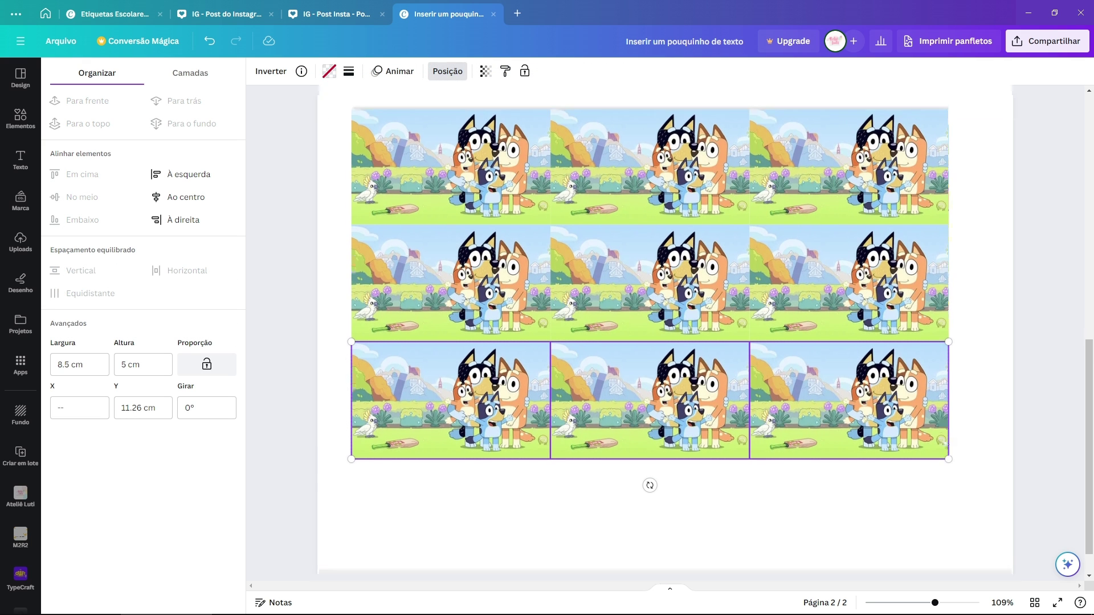
key(ctrl+d)
click(977, 472)
scroll(972, 502, up, 2)
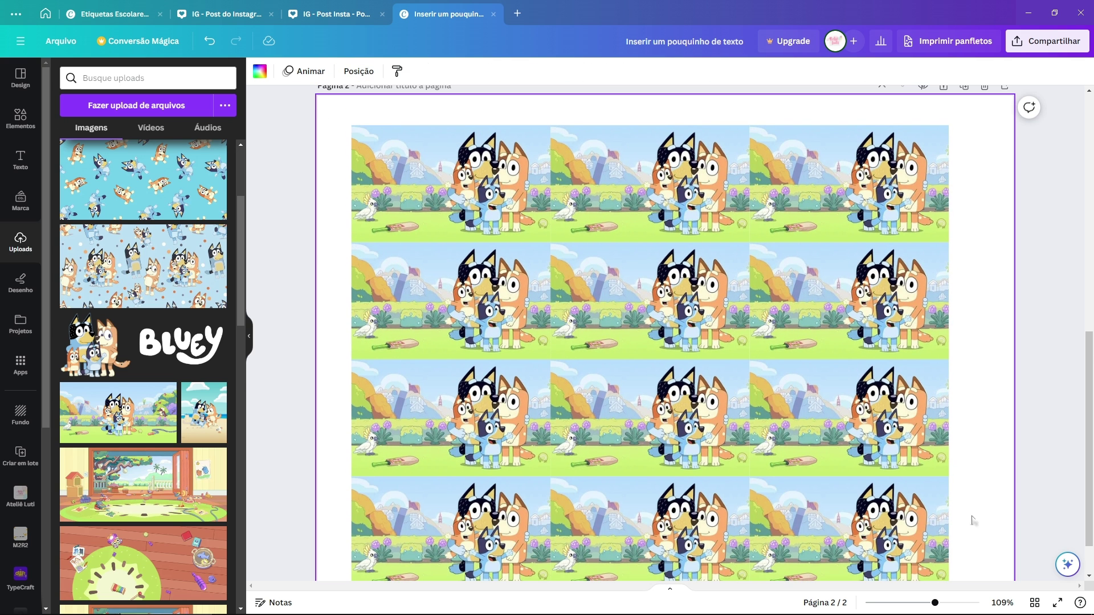
drag(974, 530, 459, 265)
drag(429, 171, 434, 153)
scroll(580, 213, down, 2)
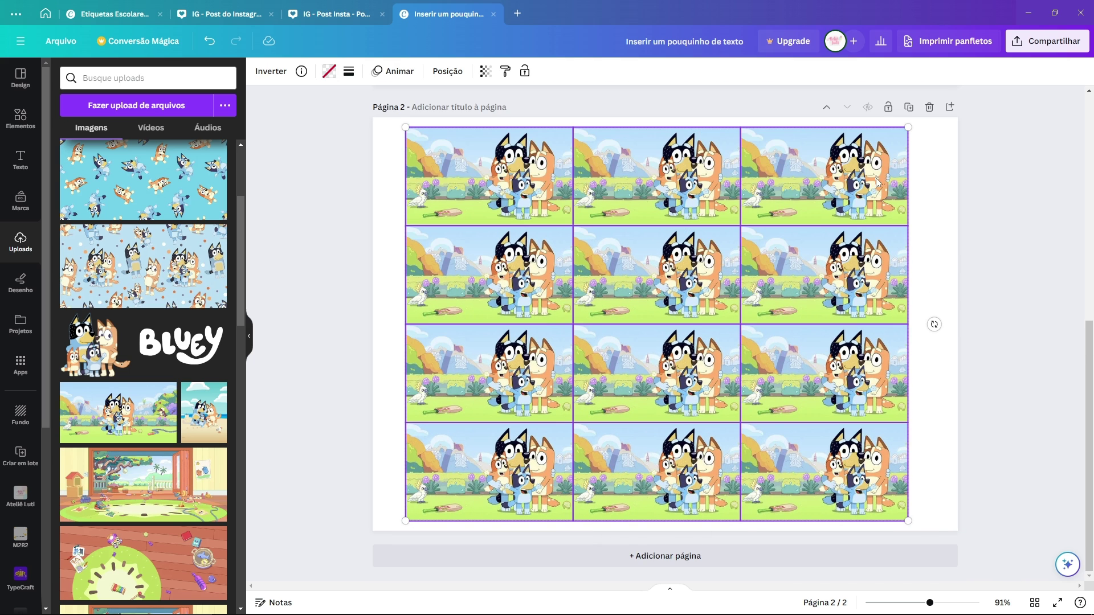
click(936, 197)
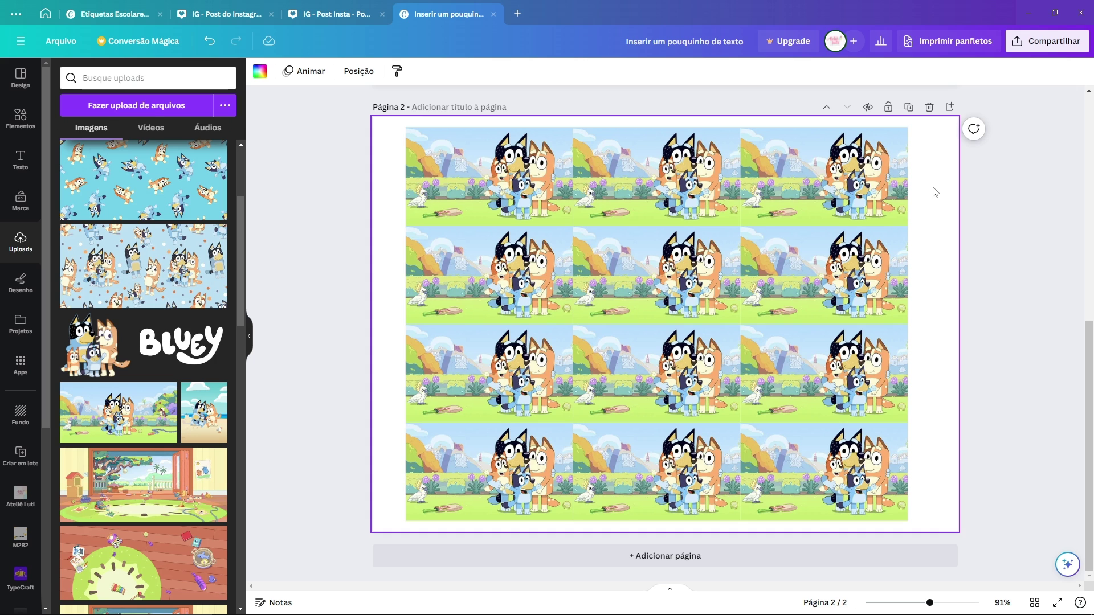
Step: Try rotating the left eight images sideways, undo it, and select all twelve images
drag(388, 157, 621, 540)
drag(767, 325, 574, 149)
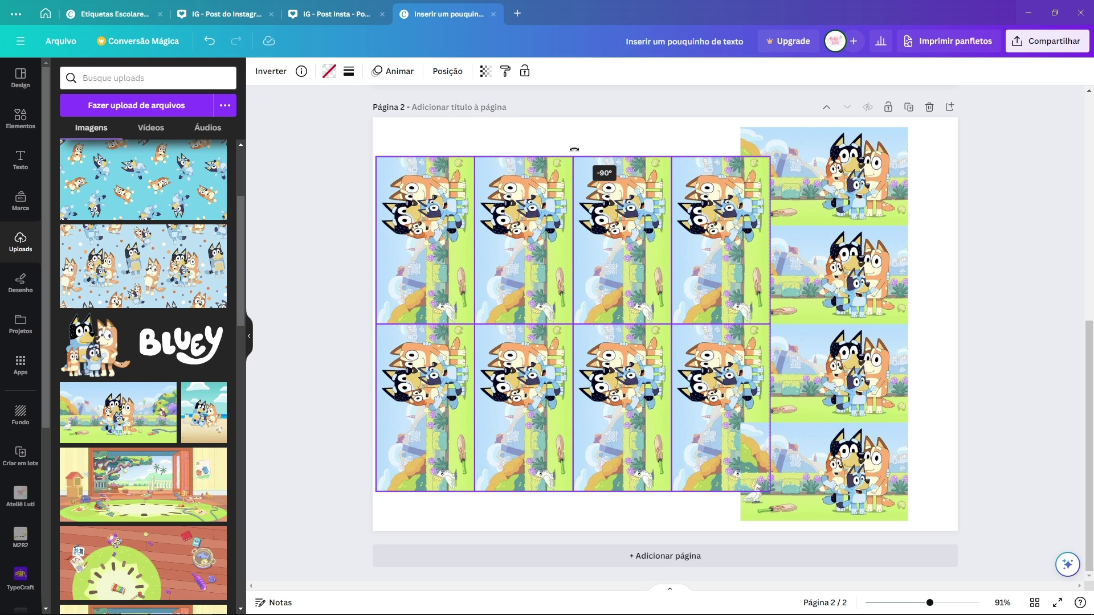
drag(586, 202, 607, 203)
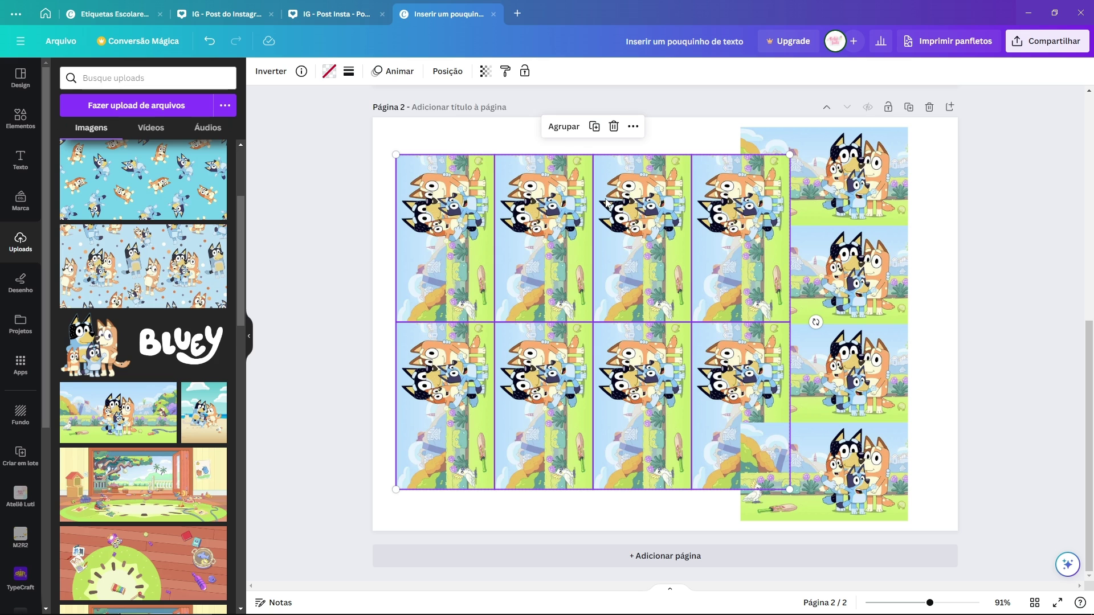
key(ctrl+z)
key(ctrl+z)
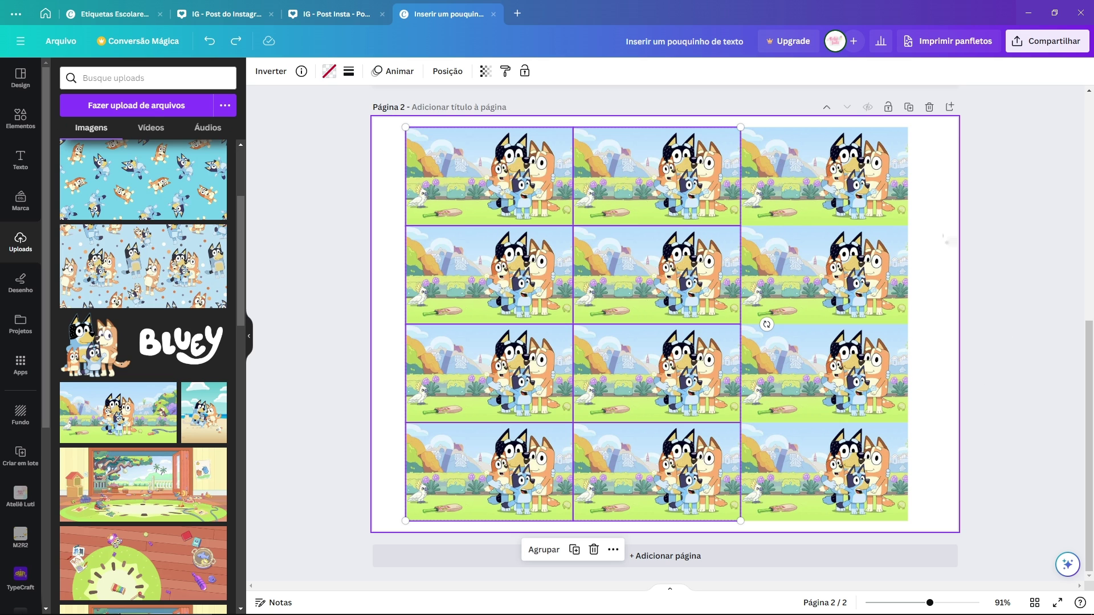
click(944, 237)
drag(933, 161, 385, 504)
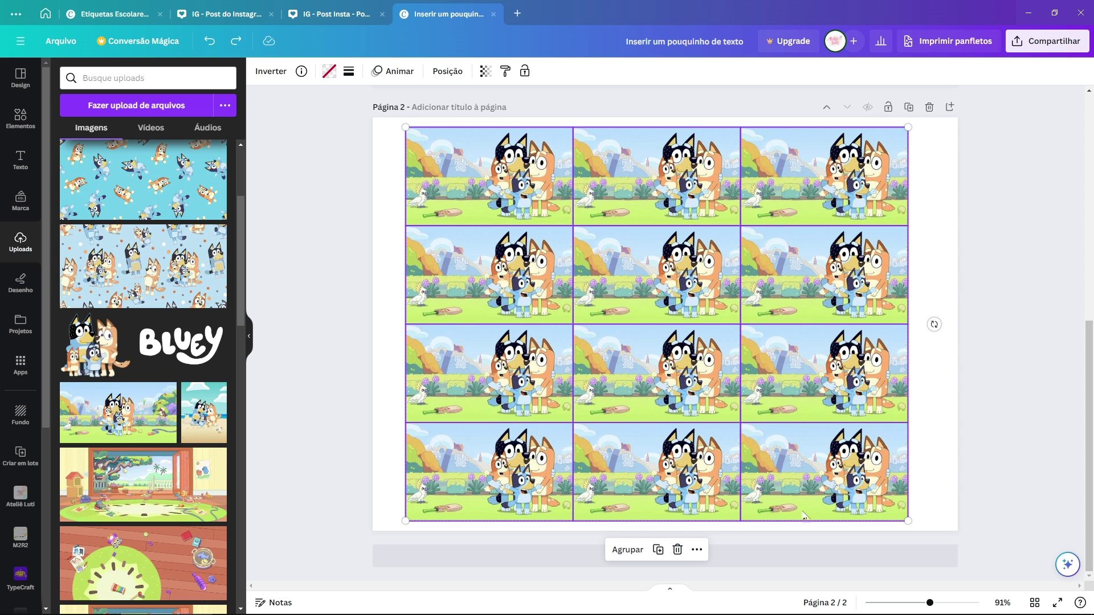
scroll(791, 446, up, 8)
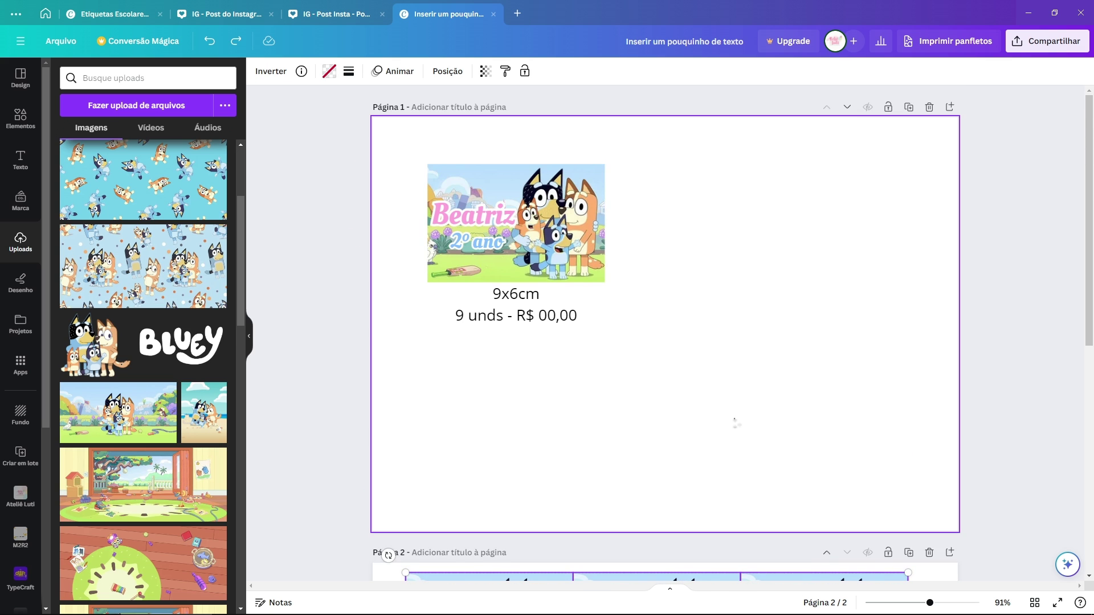
Step: Bring one Bluey image up to page 1 and place a copied size-and-price caption beneath it
scroll(590, 251, down, 3)
drag(533, 454, 548, 171)
scroll(536, 256, up, 4)
click(530, 295)
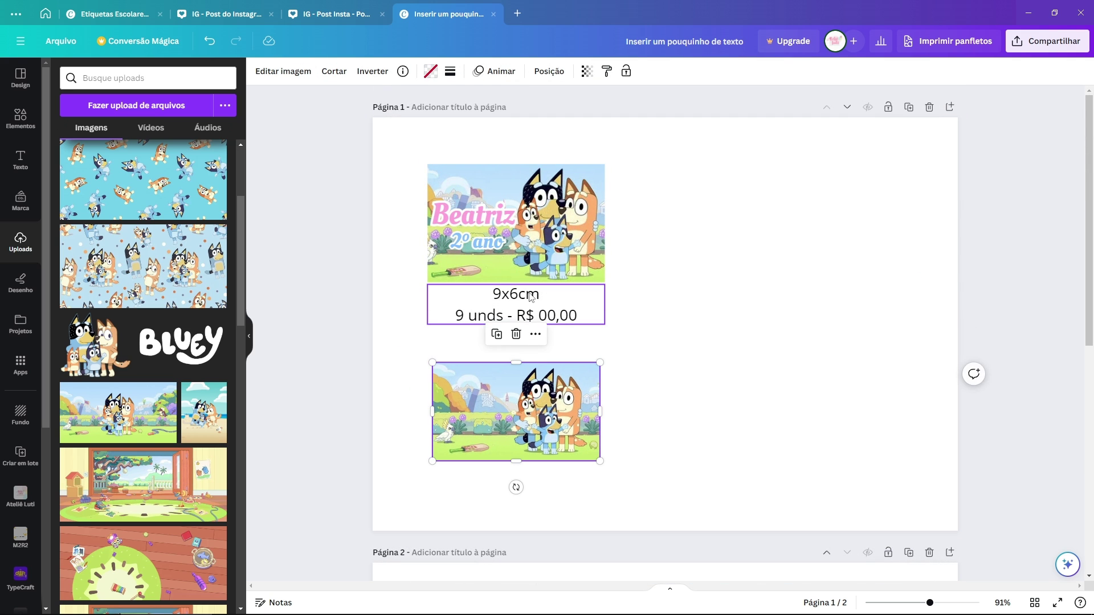
key(ctrl+d)
drag(531, 305, 538, 485)
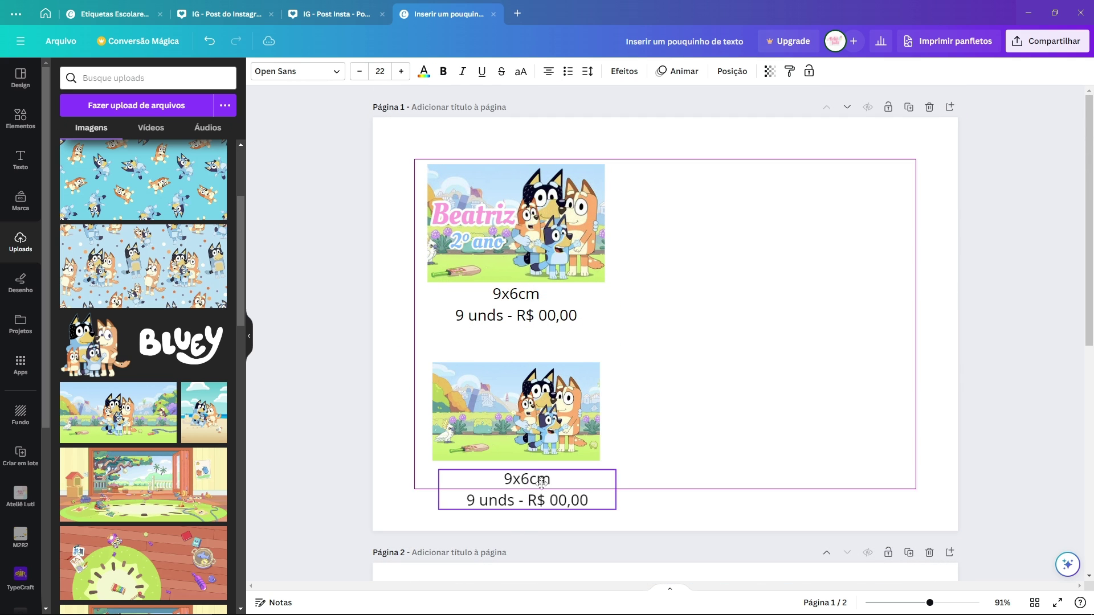
double_click(538, 485)
click(567, 419)
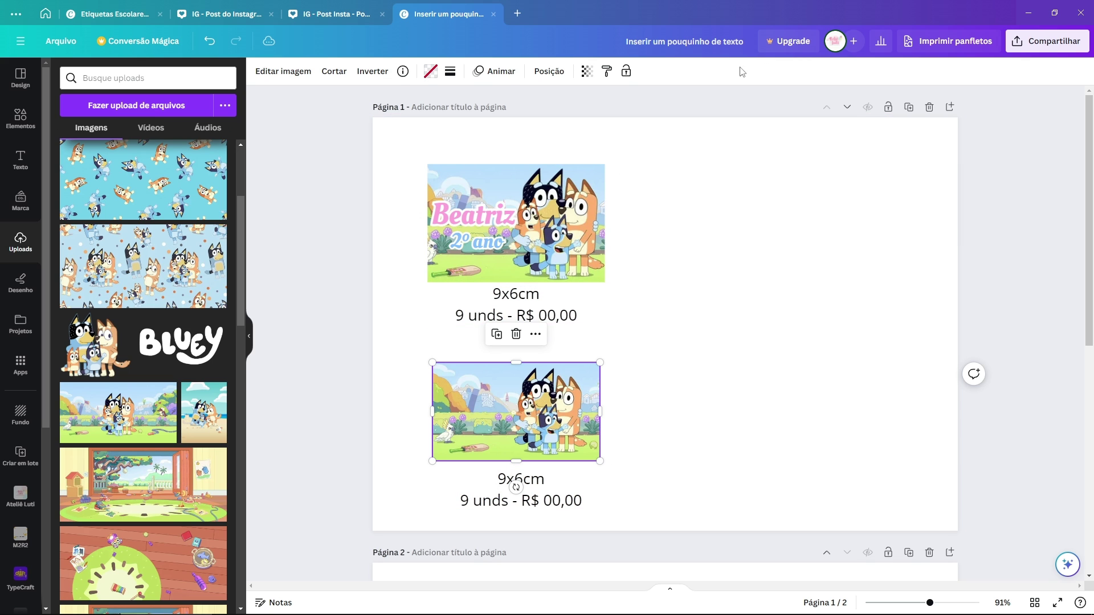
Step: Change the lower caption's size to 8,5x5cm and its quantity to 12 unds
click(549, 71)
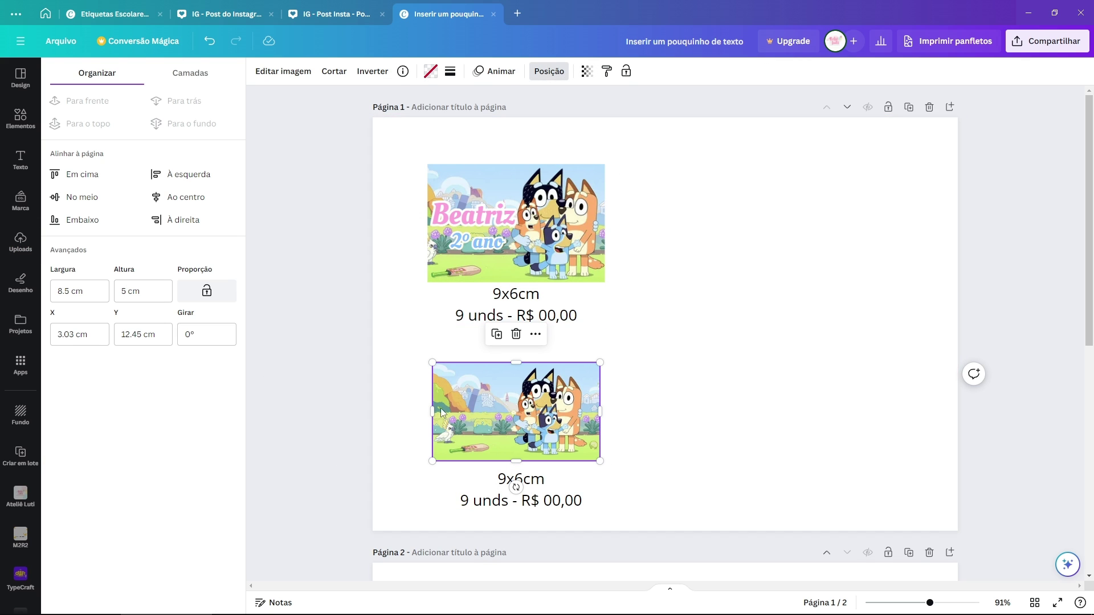
click(538, 482)
click(538, 482)
double_click(523, 482)
text(8,5x5cm)
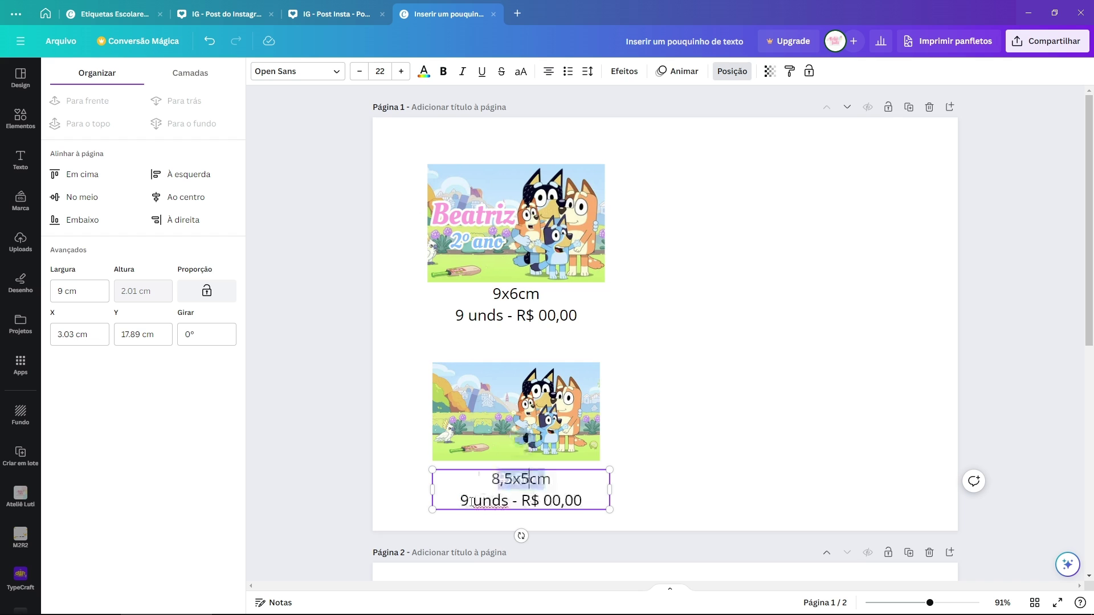
double_click(464, 501)
text(12)
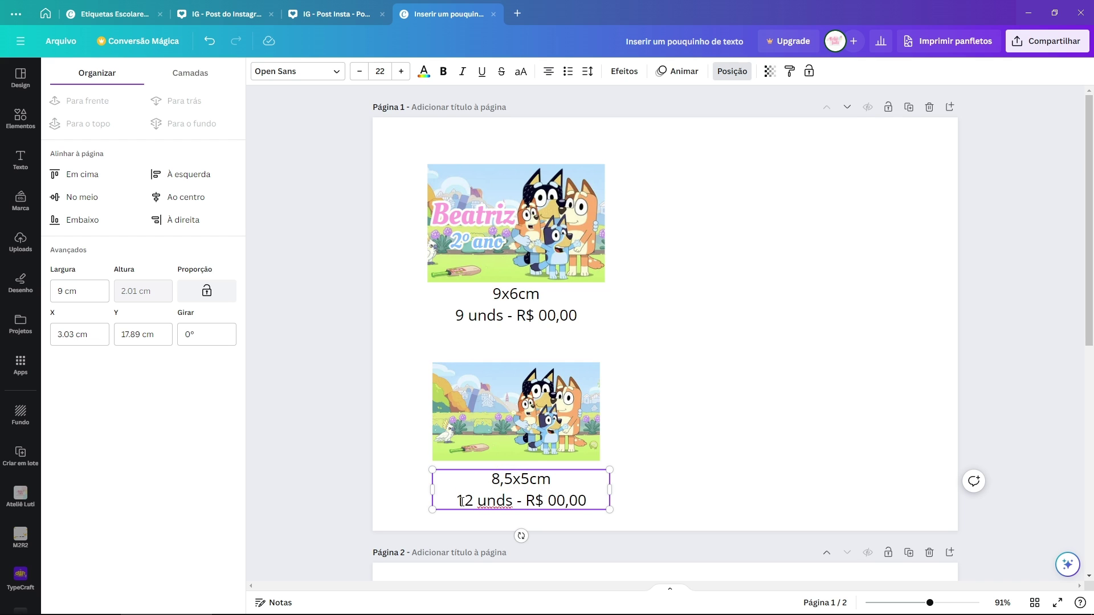
Step: Set both the upper and lower label prices to R$ 20,00
click(544, 320)
click(541, 317)
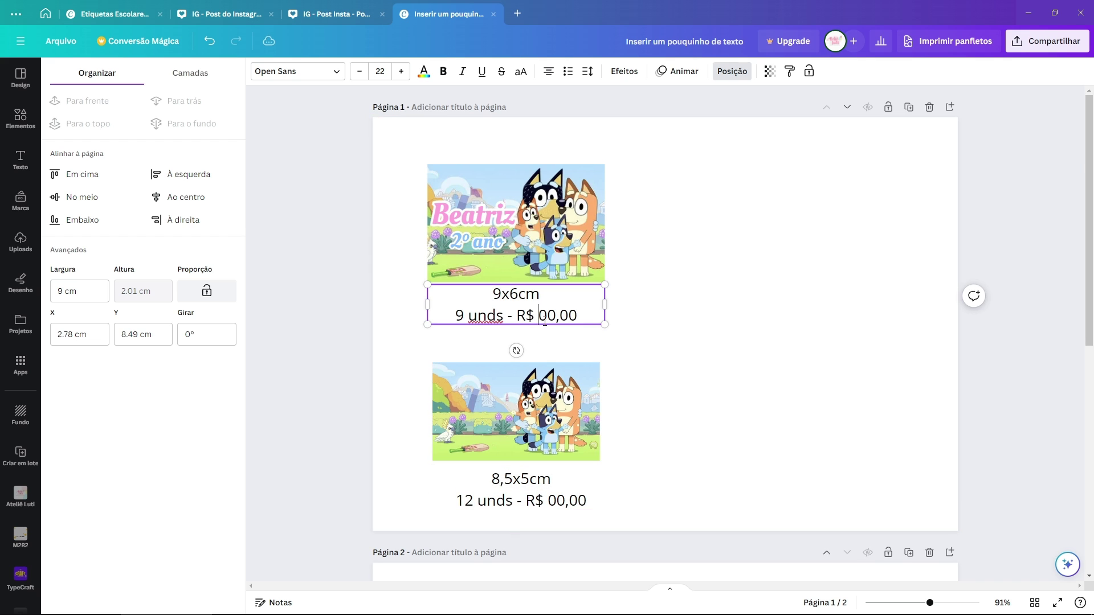
text(2)
click(556, 500)
click(557, 501)
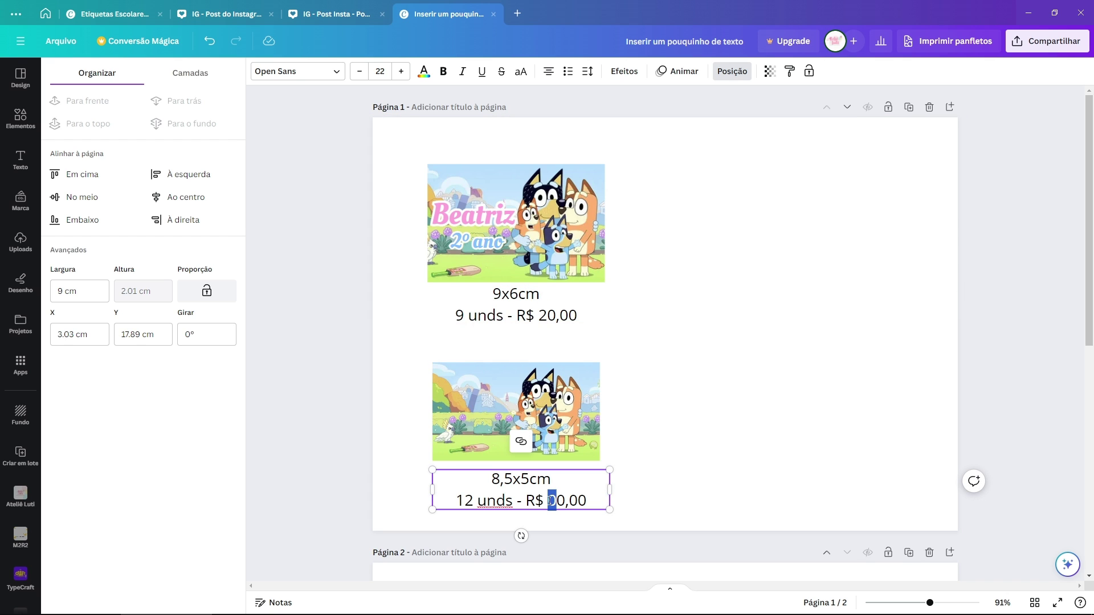
text(2)
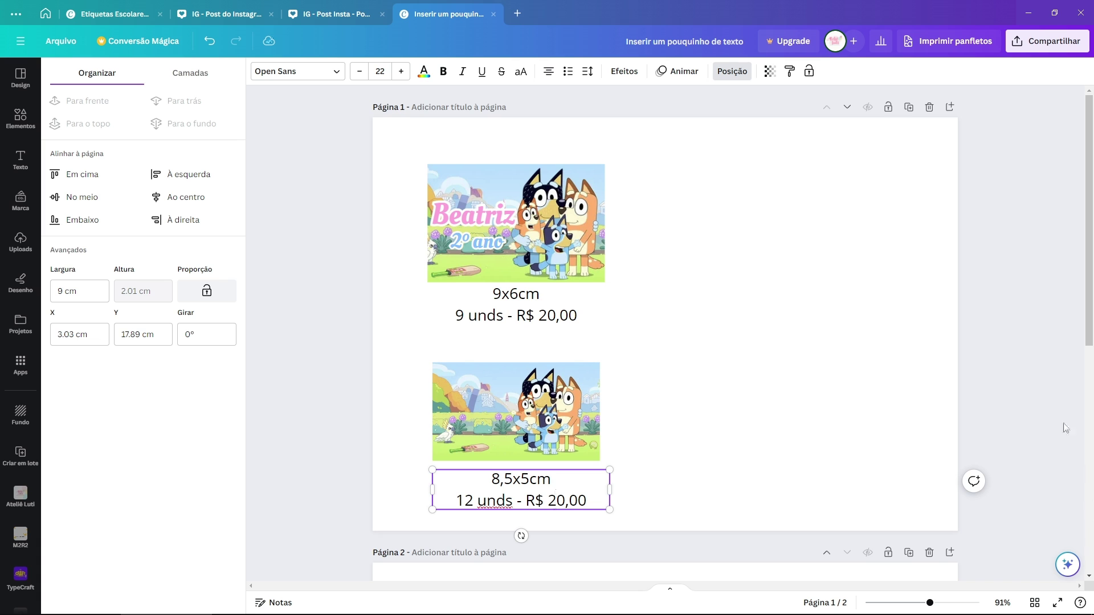
click(722, 347)
Step: Move both label groups up and left, and centre the lower caption under its image
drag(657, 183, 433, 335)
drag(484, 302, 472, 278)
drag(678, 362, 429, 513)
drag(541, 424, 523, 393)
mouse_move(519, 458)
mouse_down()
mouse_move(507, 450)
mouse_move(514, 442)
mouse_up()
click(695, 442)
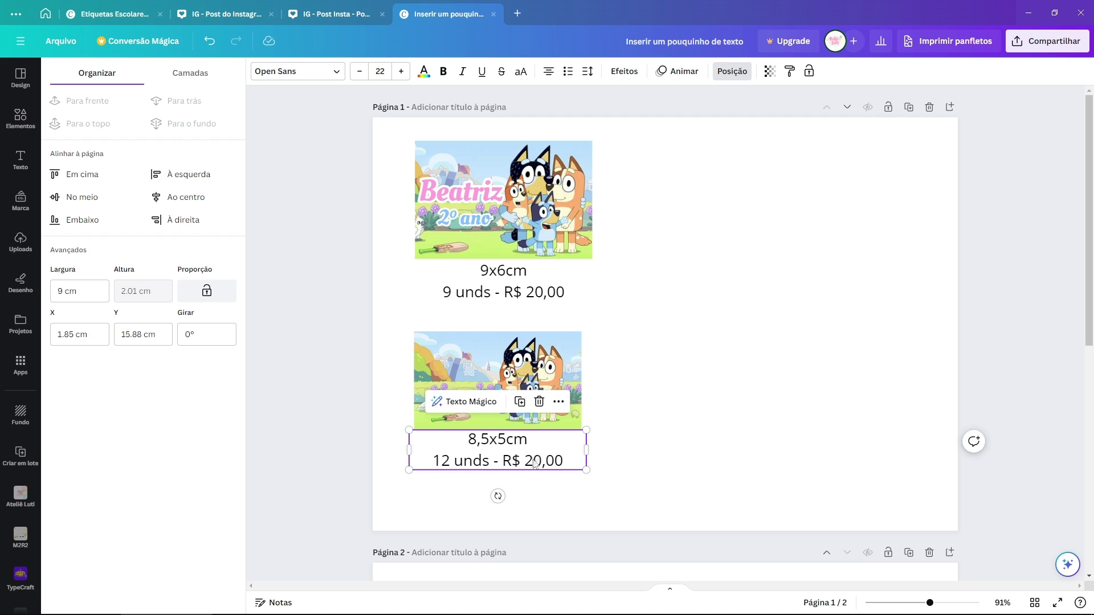
click(692, 399)
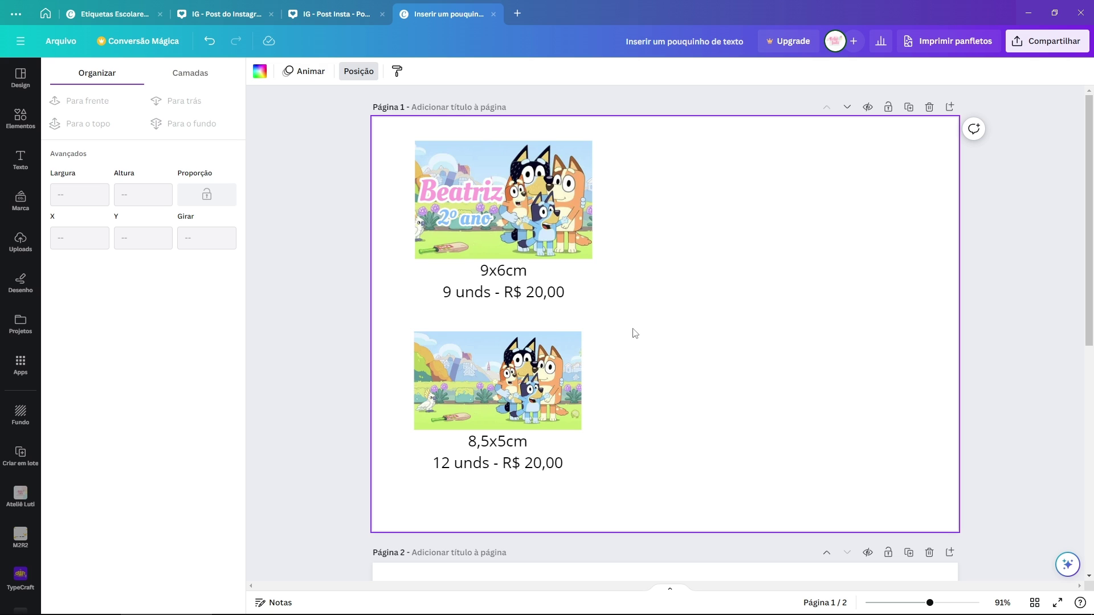
Step: Replace the lower label's garden image with the light-blue Bluey pattern from Uploads
ctrl+scroll(621, 156, up, 2)
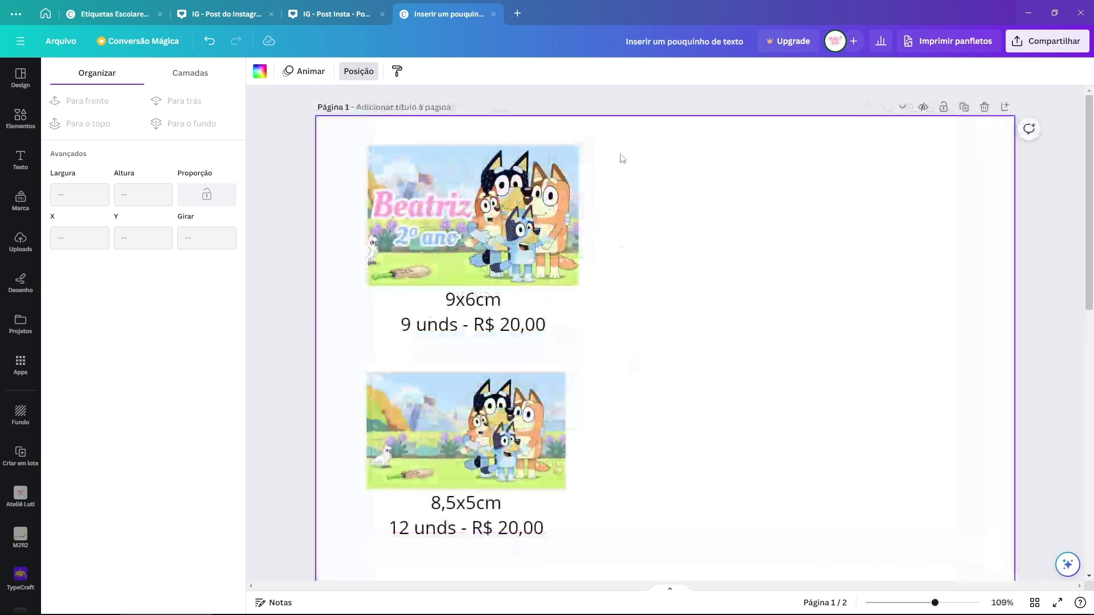
drag(629, 152, 339, 290)
click(696, 256)
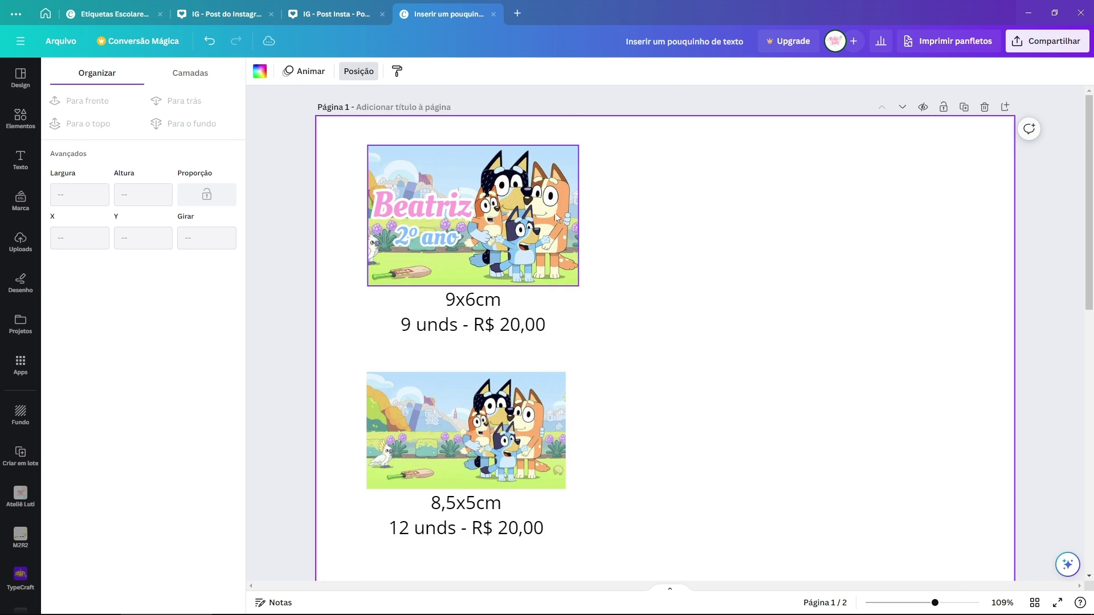
click(28, 248)
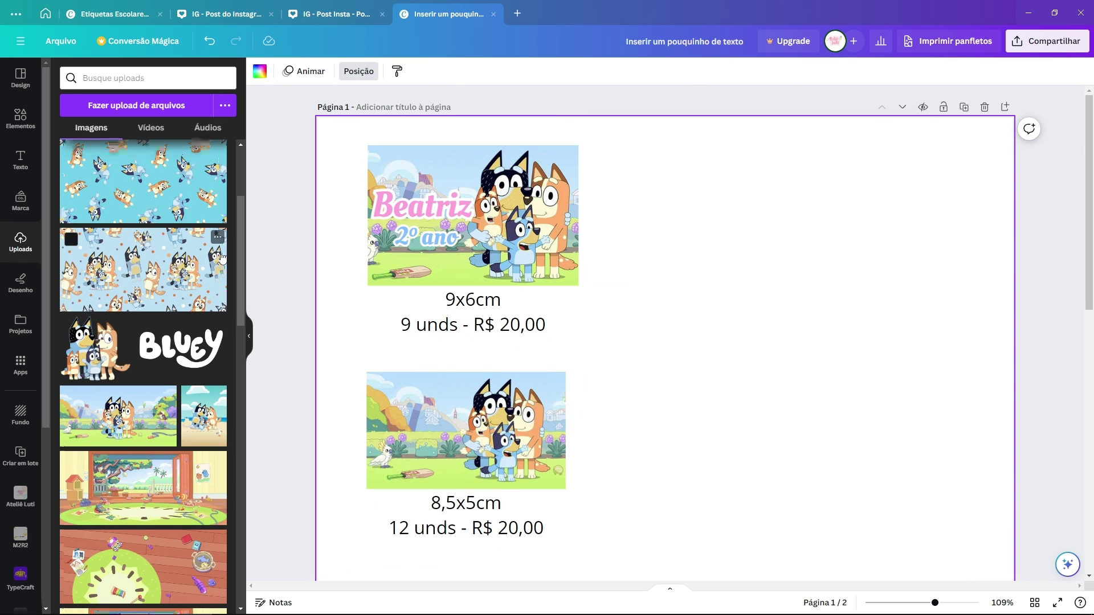
scroll(143, 256, up, 2)
drag(143, 291, 440, 409)
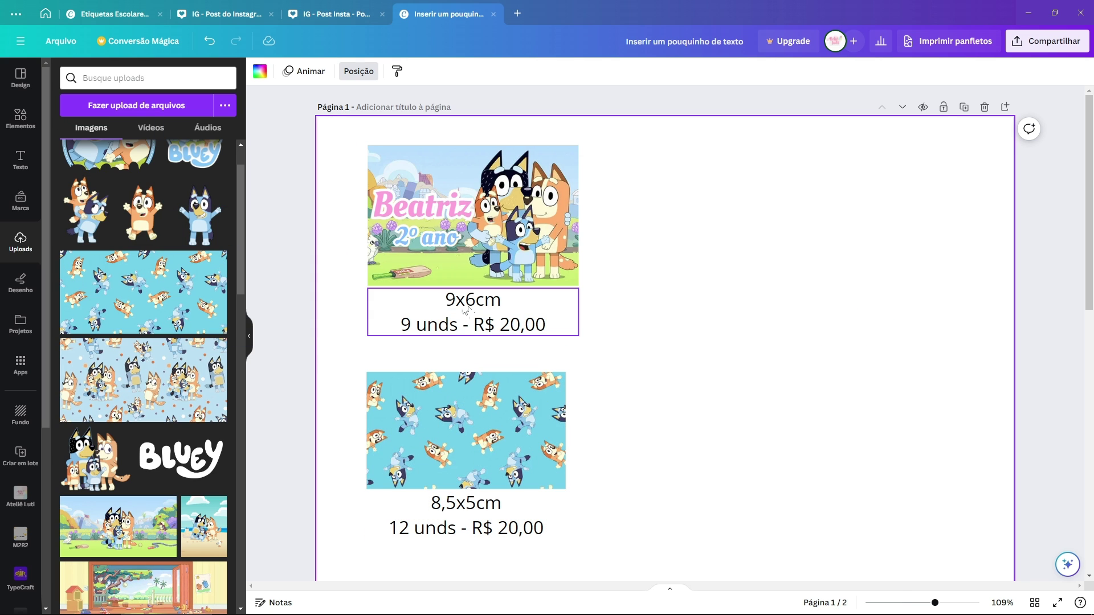
click(17, 120)
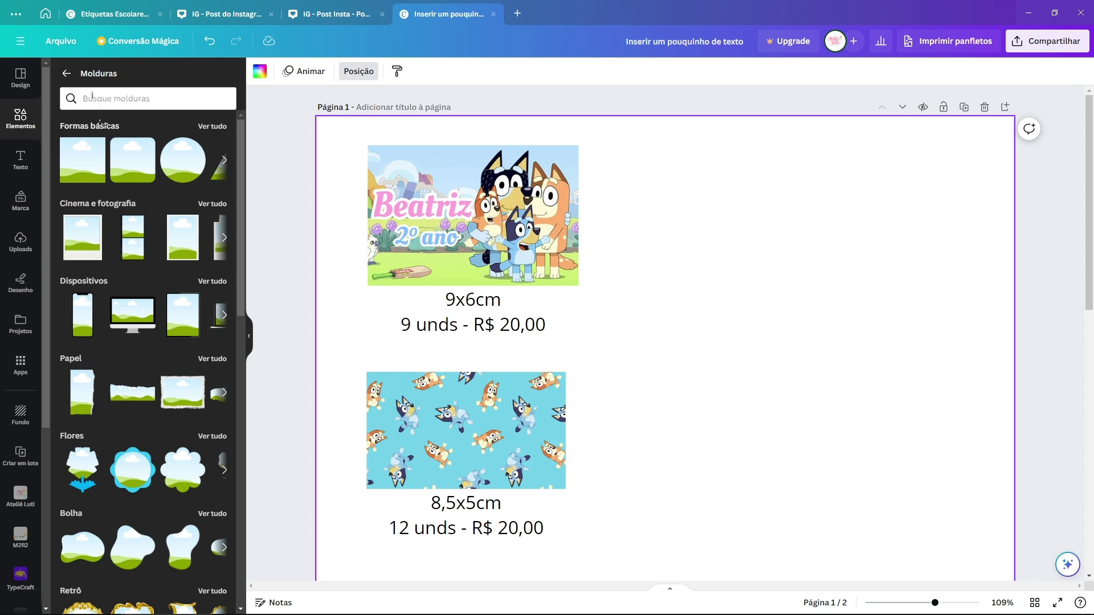
Step: Add a rounded square shape with corner rounding set to 40
click(66, 73)
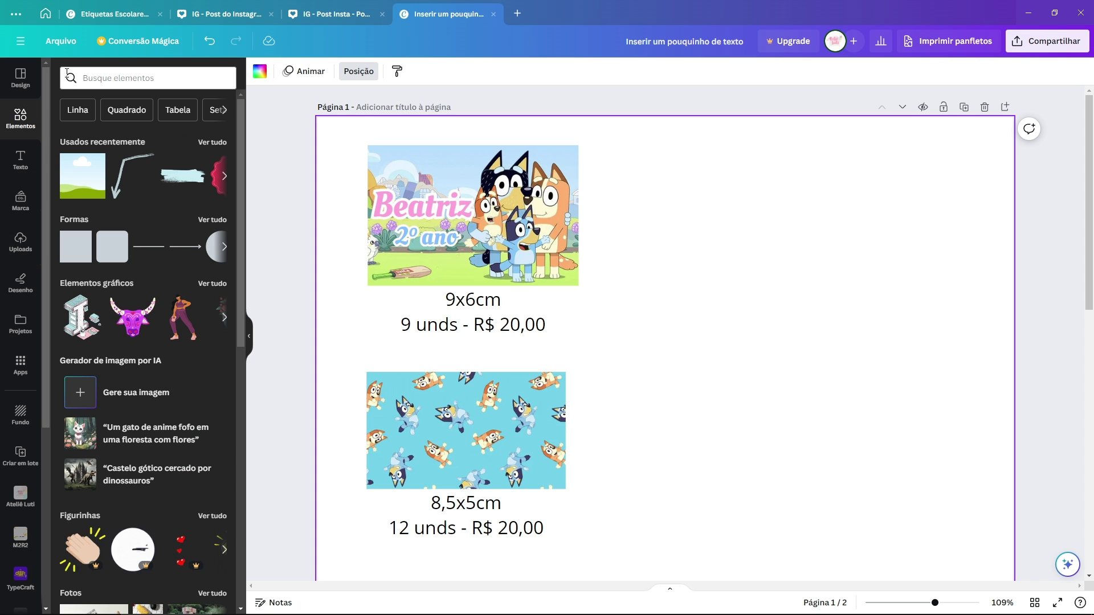
click(211, 220)
click(117, 356)
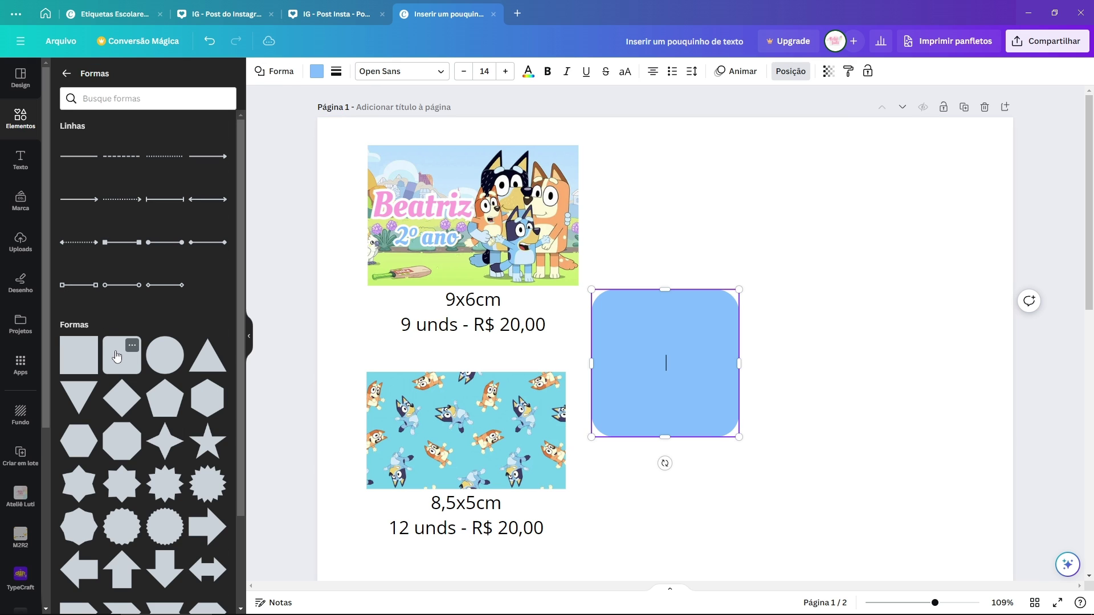
click(336, 73)
mouse_move(402, 176)
mouse_down()
mouse_move(447, 177)
mouse_move(408, 179)
mouse_up()
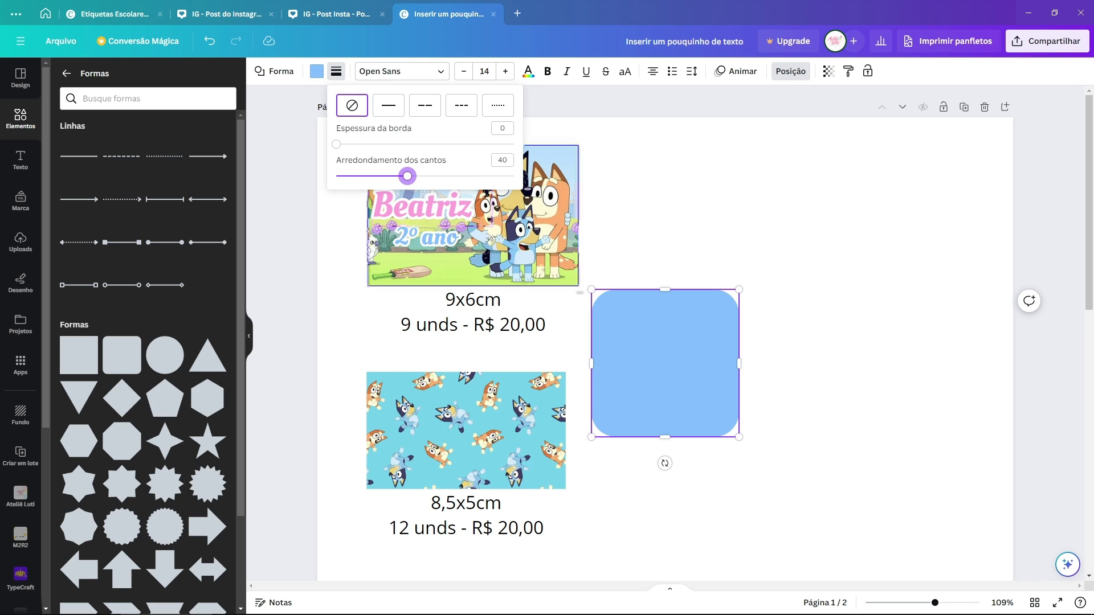
click(671, 336)
Step: Make the blue shape shorter and move it onto the Bluey pattern image
mouse_move(671, 335)
mouse_down()
mouse_move(645, 349)
mouse_move(671, 330)
mouse_up()
drag(666, 284, 663, 365)
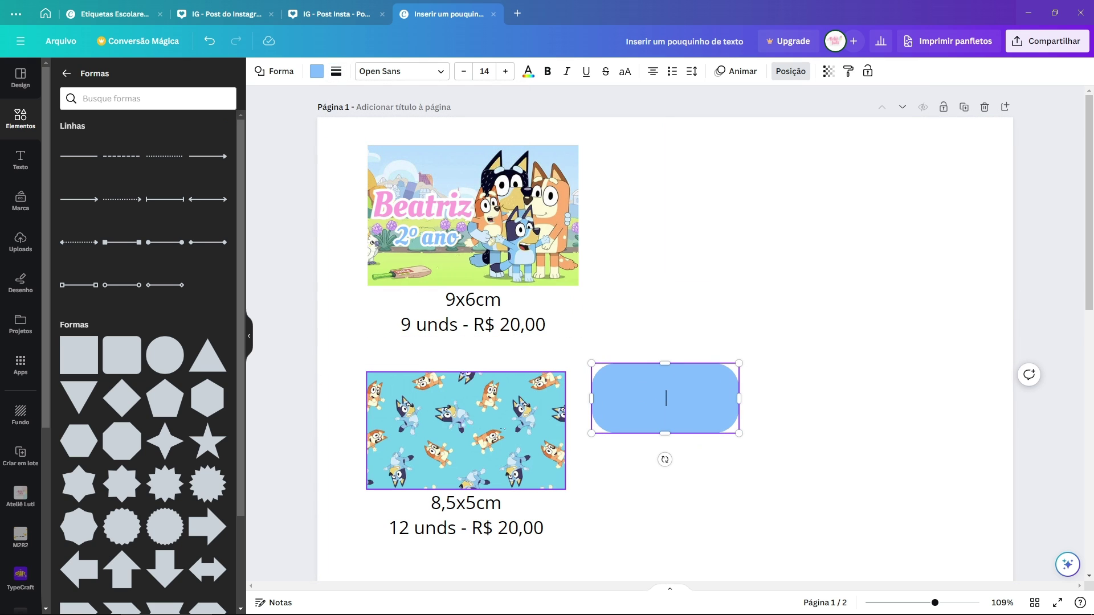
click(665, 457)
drag(669, 415, 446, 422)
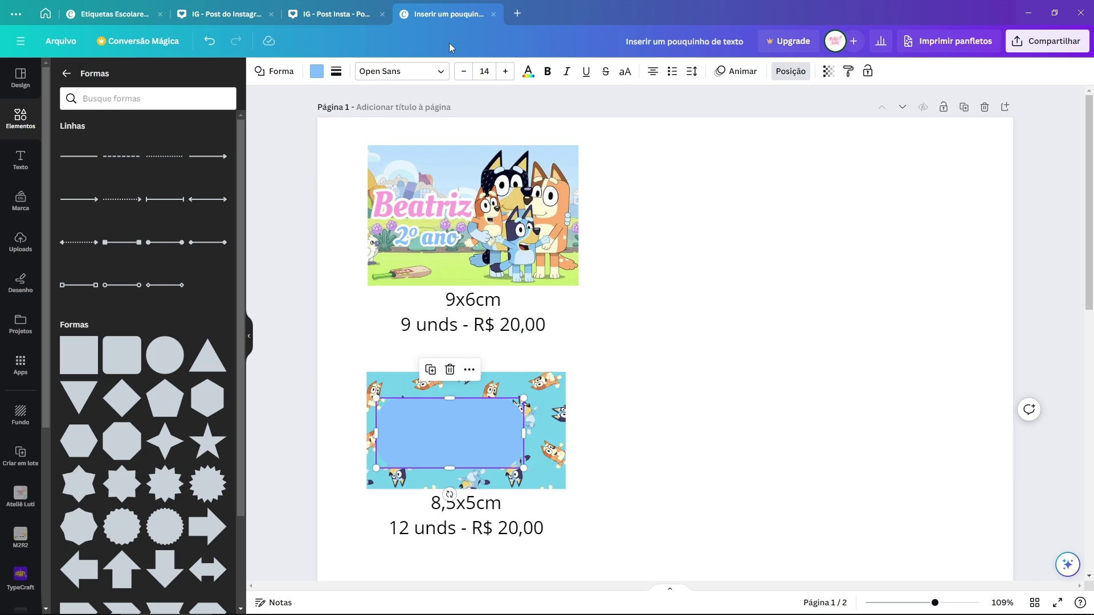
click(317, 71)
Step: Make the rectangle white, then enlarge and centre it on the lower label
click(217, 143)
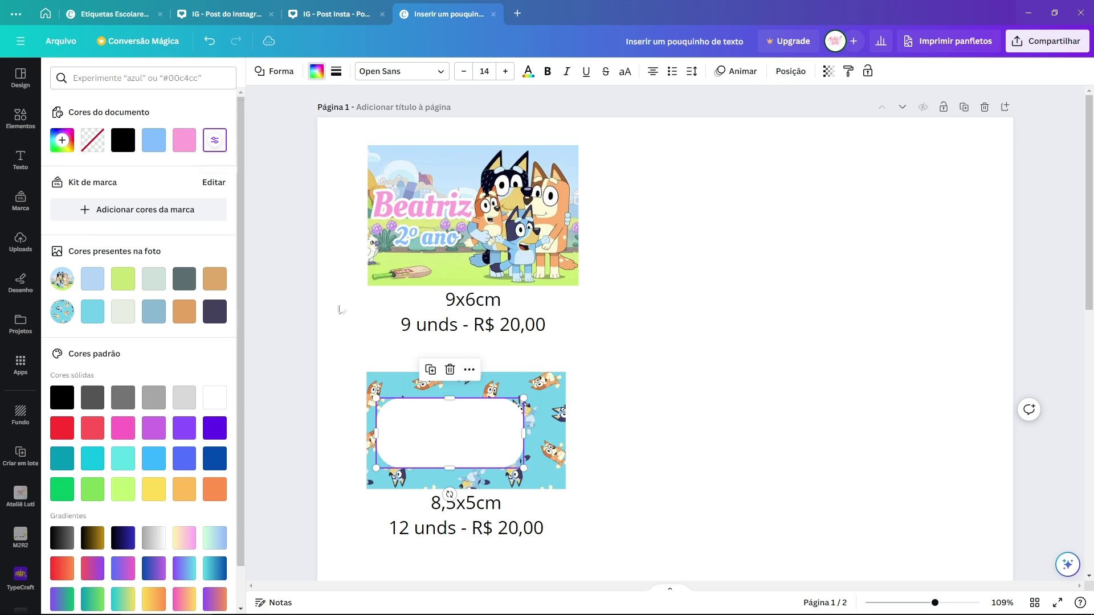
drag(467, 429, 493, 417)
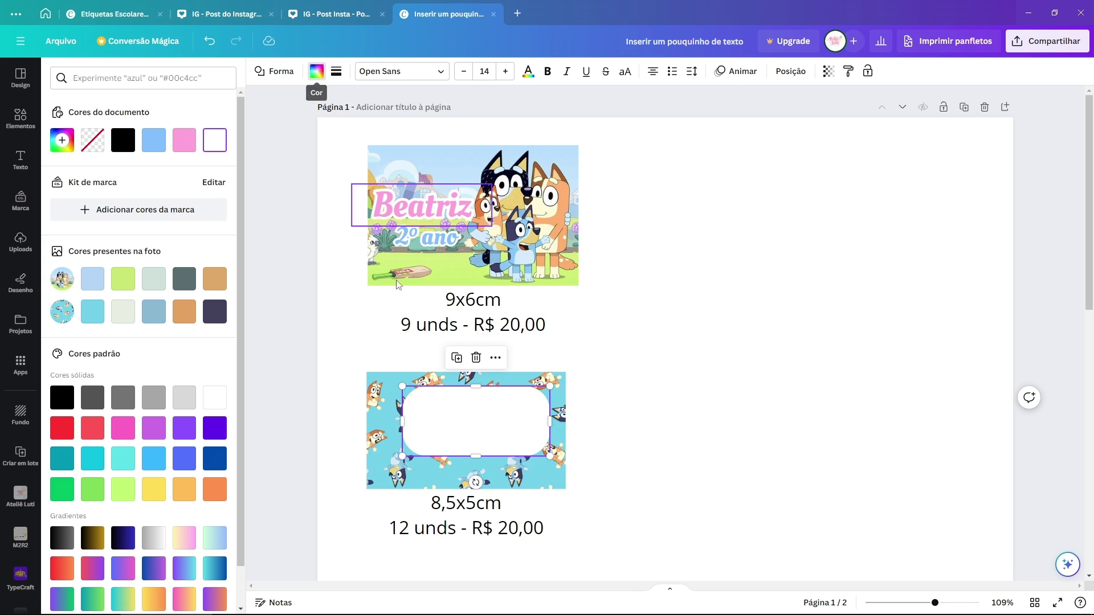
drag(481, 414, 456, 433)
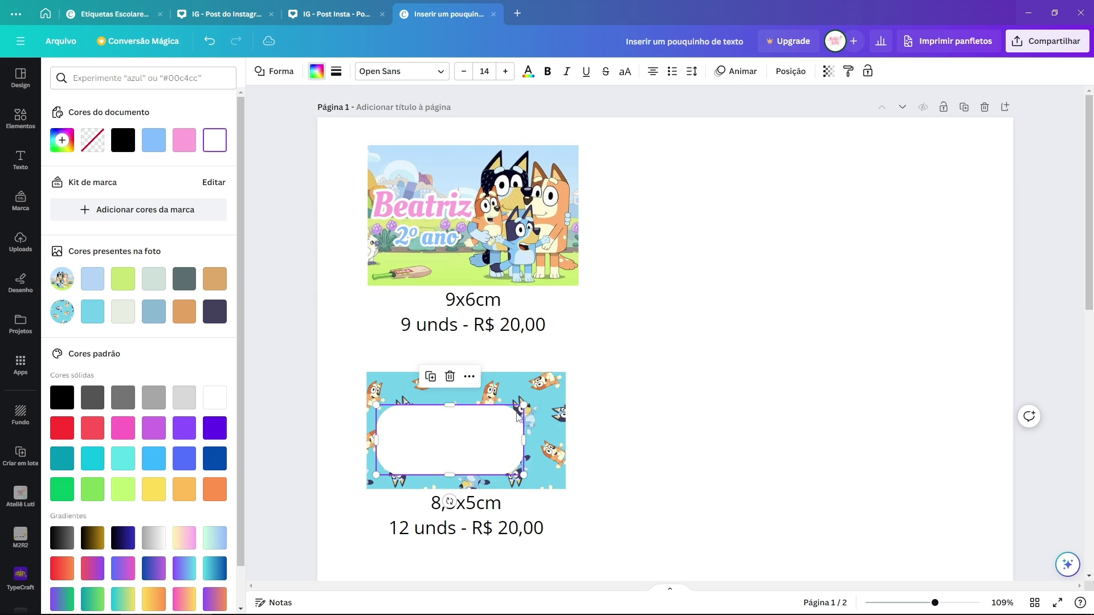
drag(523, 405, 555, 385)
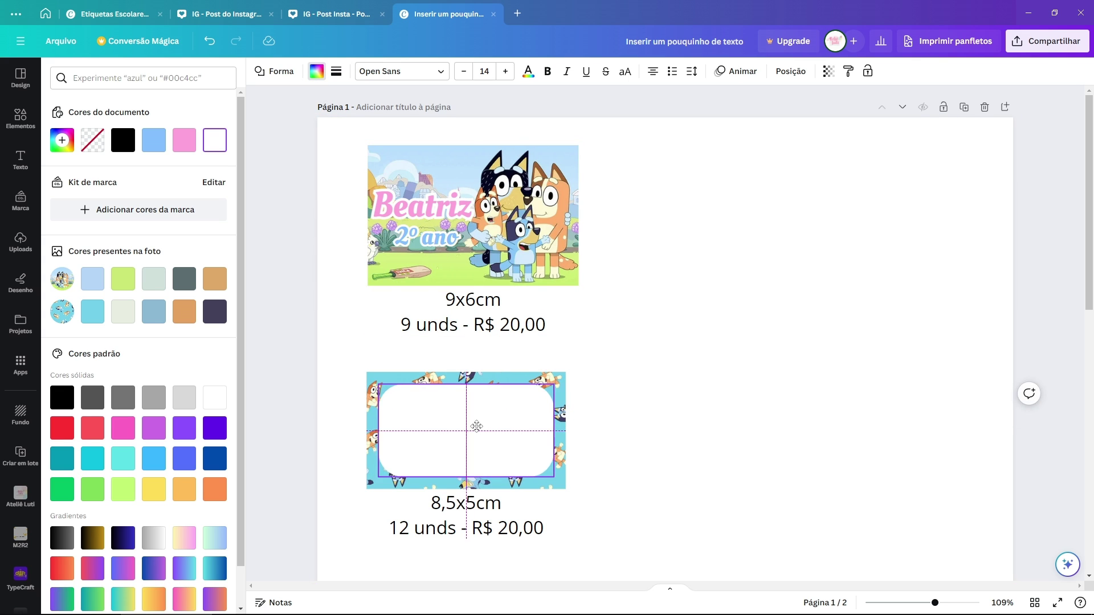
drag(473, 422, 476, 428)
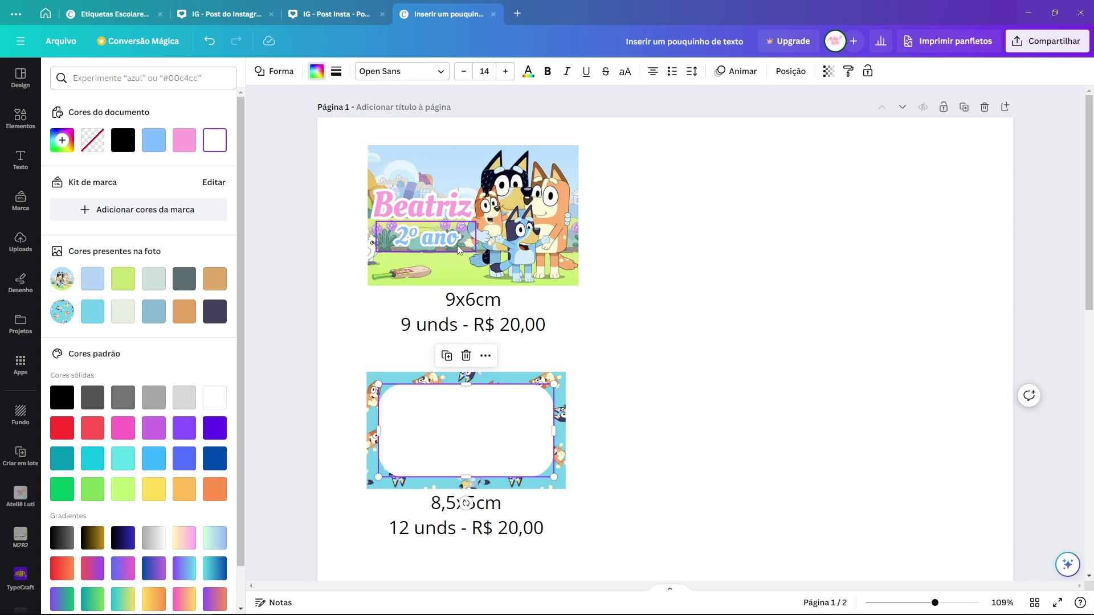
Step: Set the white rectangle's transparency to about 77 so the pattern shows through
click(828, 72)
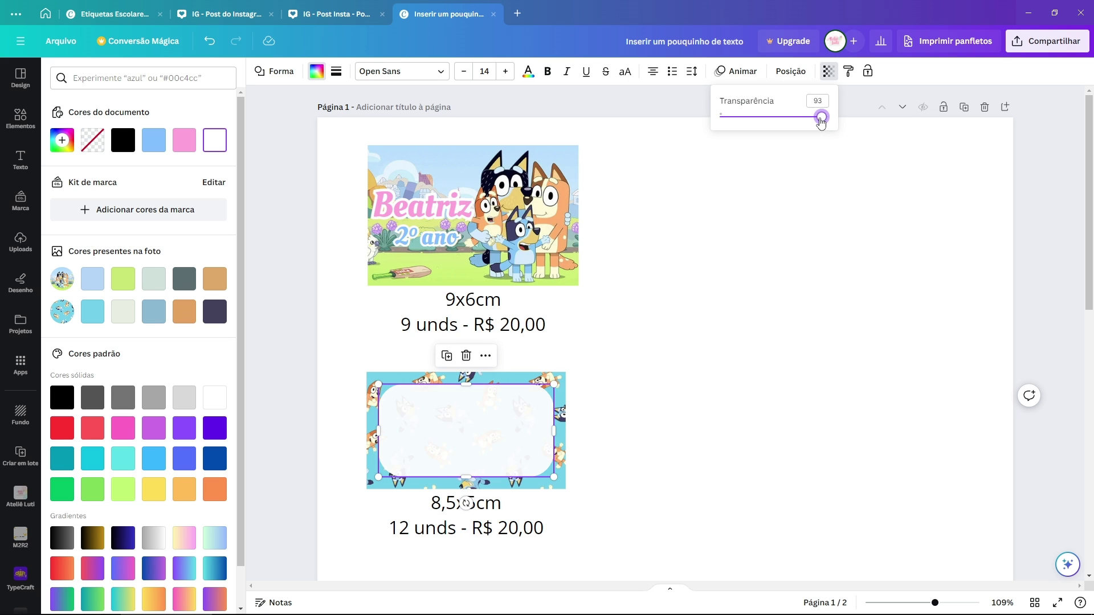
drag(821, 119, 805, 121)
click(589, 576)
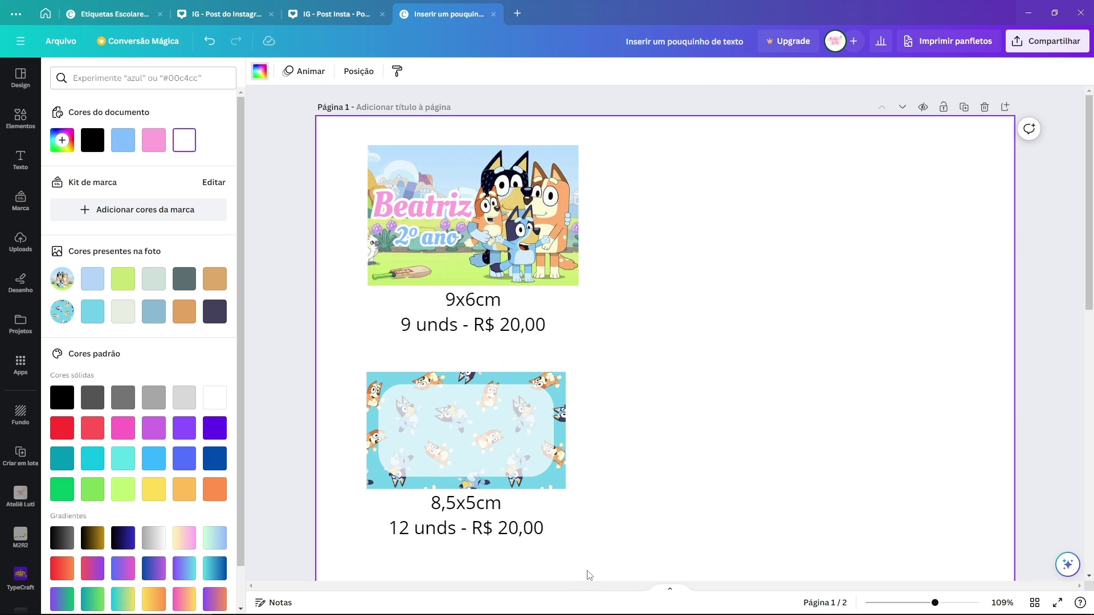
scroll(417, 566, down, 2)
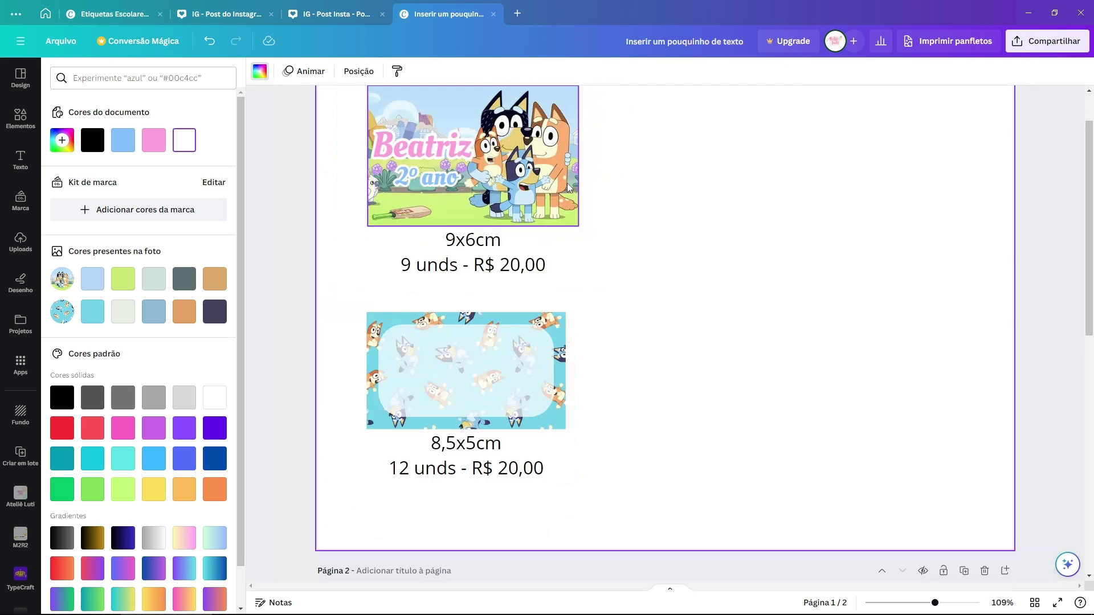
scroll(662, 271, up, 2)
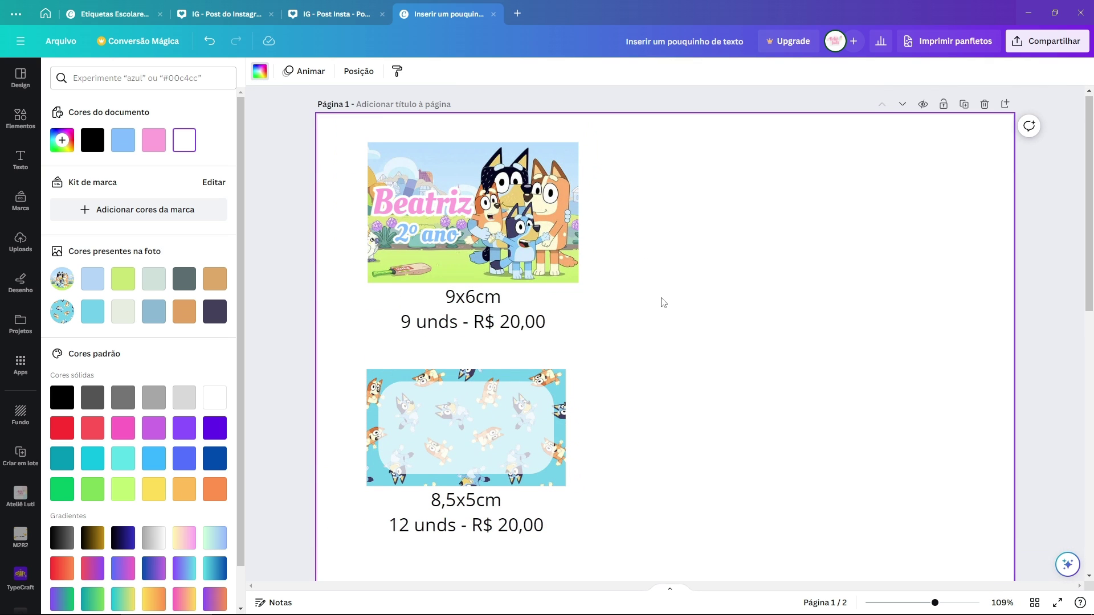
Step: Duplicate the translucent panel and make the copy a fully opaque white box (transparency 100)
click(484, 402)
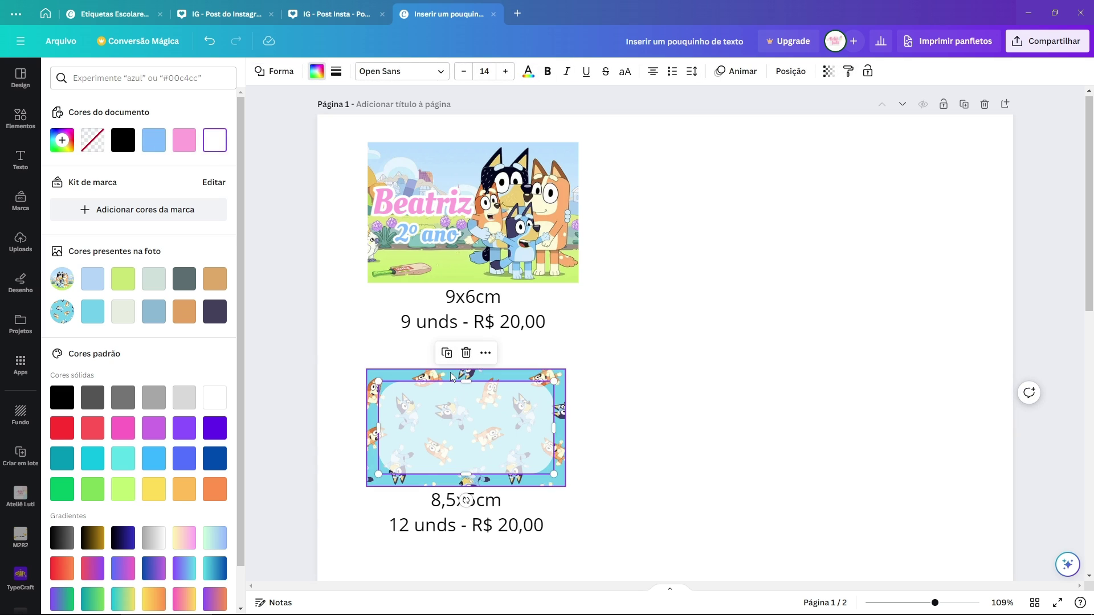
drag(481, 421, 552, 398)
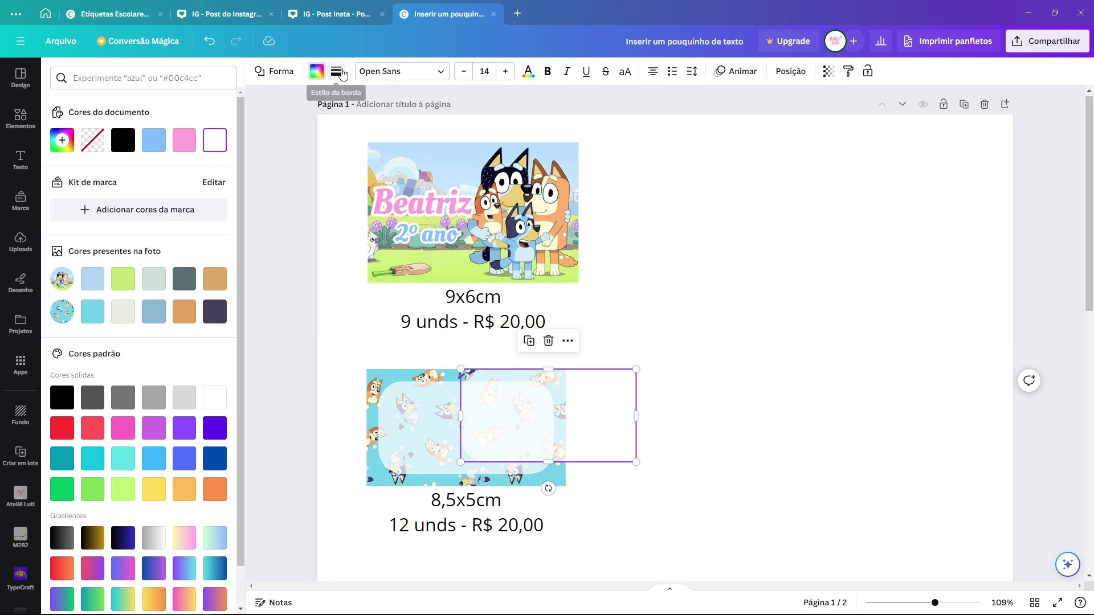
drag(545, 421, 502, 420)
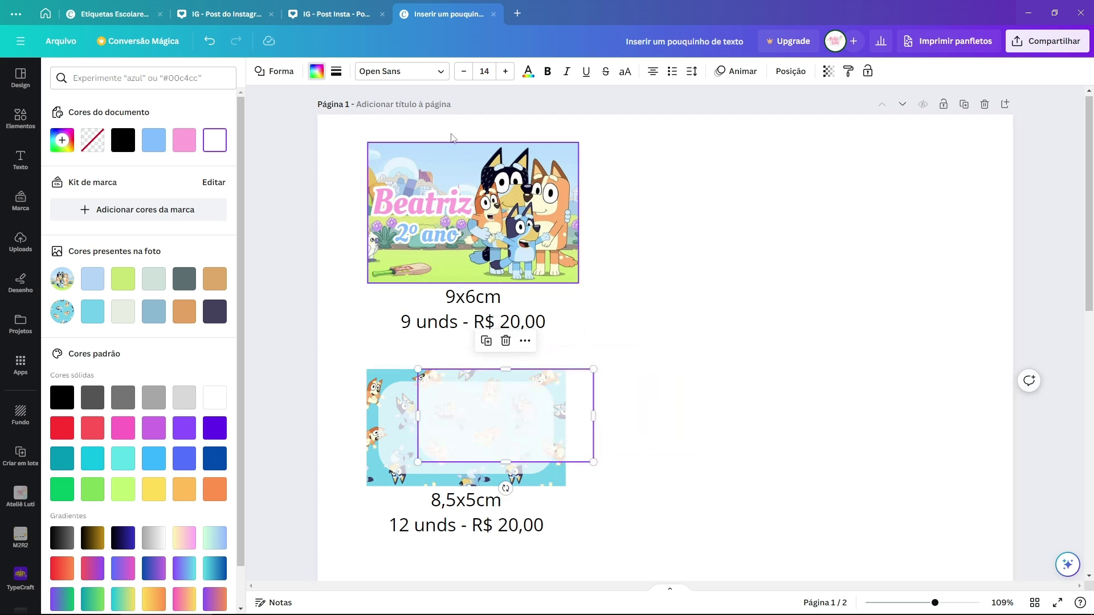
click(828, 72)
drag(803, 124, 874, 123)
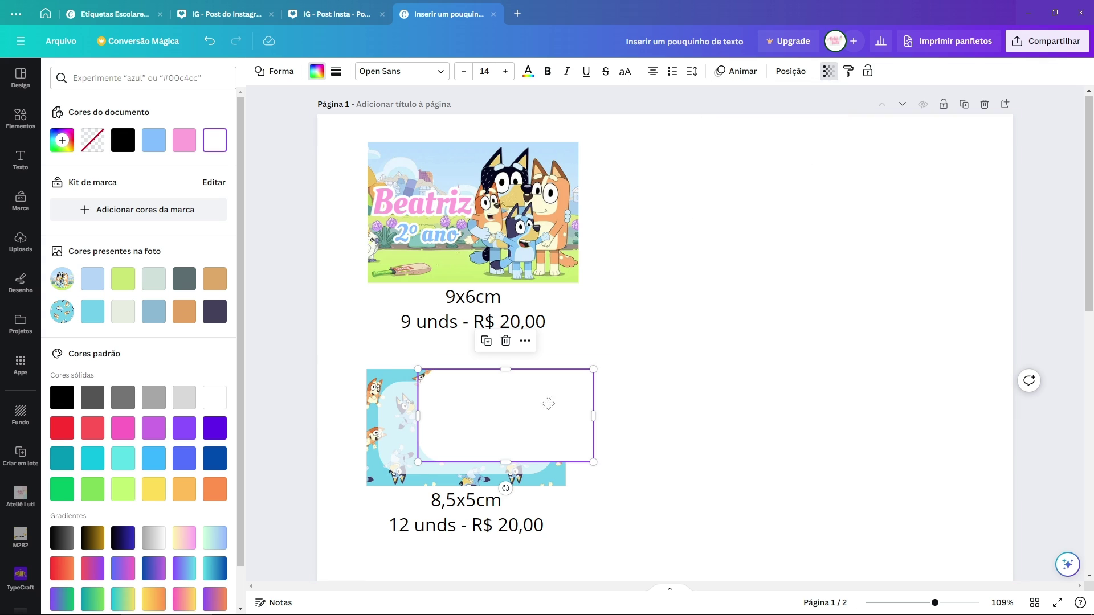
drag(547, 403, 572, 417)
Step: Give the white box a dotted black border with weight 4
click(337, 72)
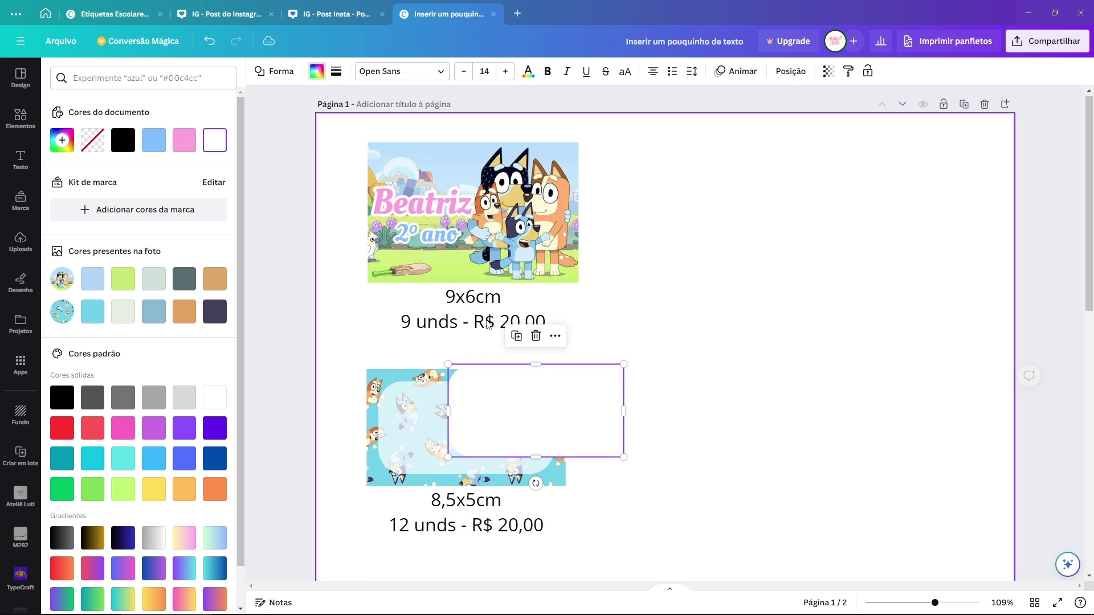
click(337, 73)
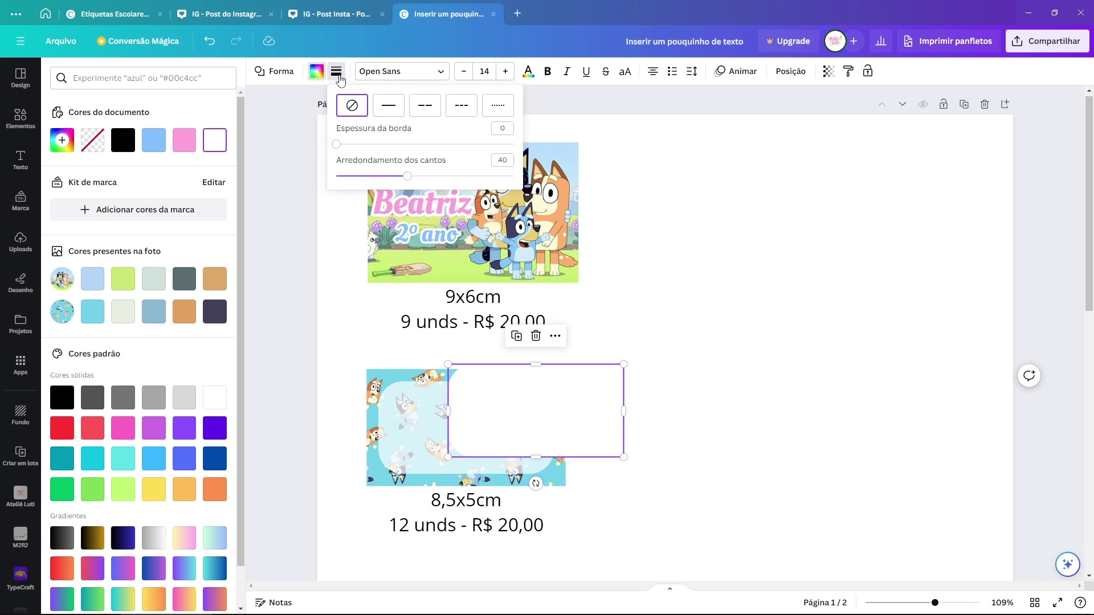
click(398, 108)
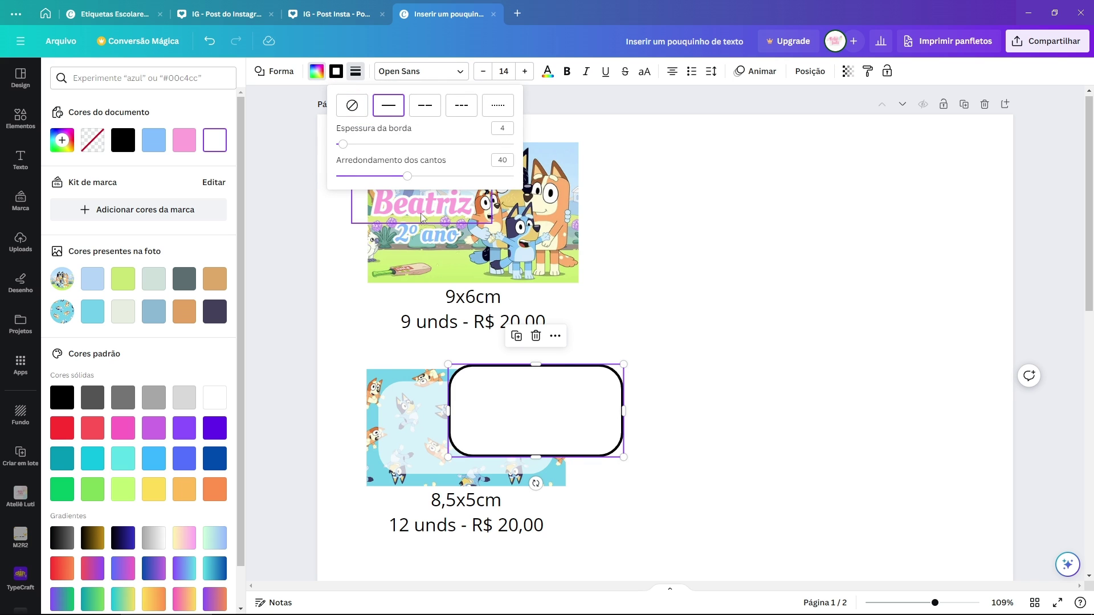
click(500, 107)
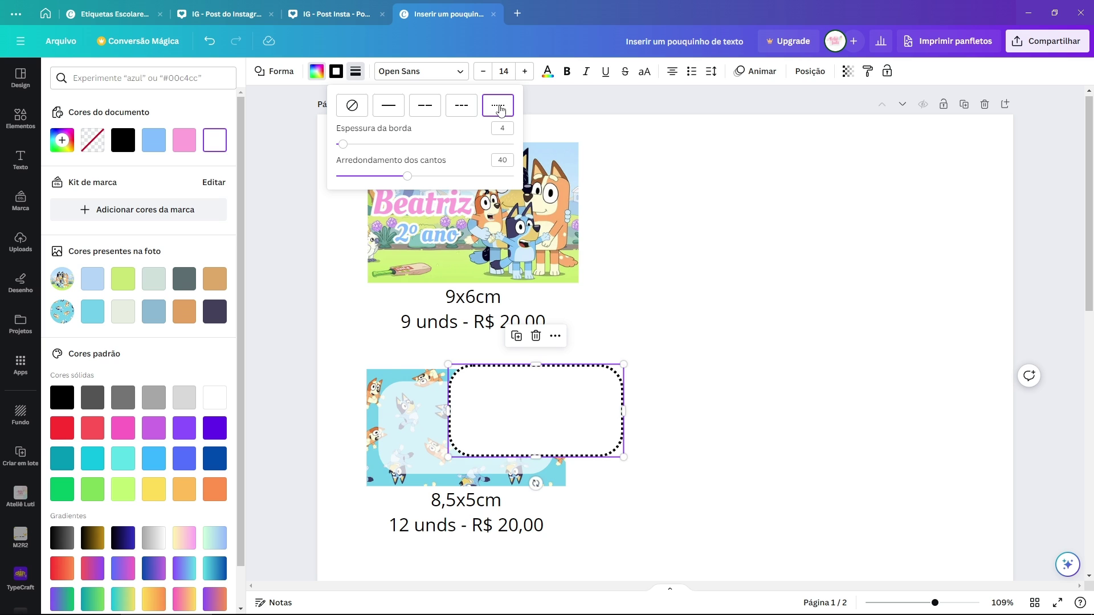
Step: Move the dotted box onto the Bluey label and resize it to sit inside the panel
drag(571, 401, 506, 412)
drag(554, 381, 531, 383)
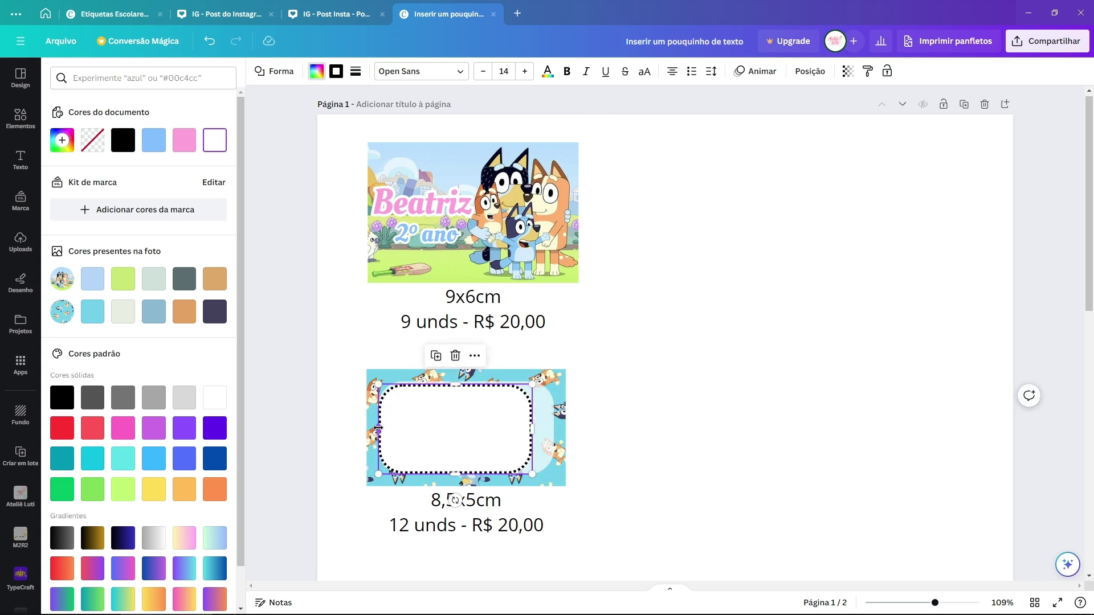
drag(379, 429, 385, 428)
drag(457, 473, 464, 469)
drag(532, 427, 546, 427)
drag(464, 385, 464, 389)
drag(546, 387, 551, 386)
Step: Reduce the dotted box's corner rounding
click(356, 71)
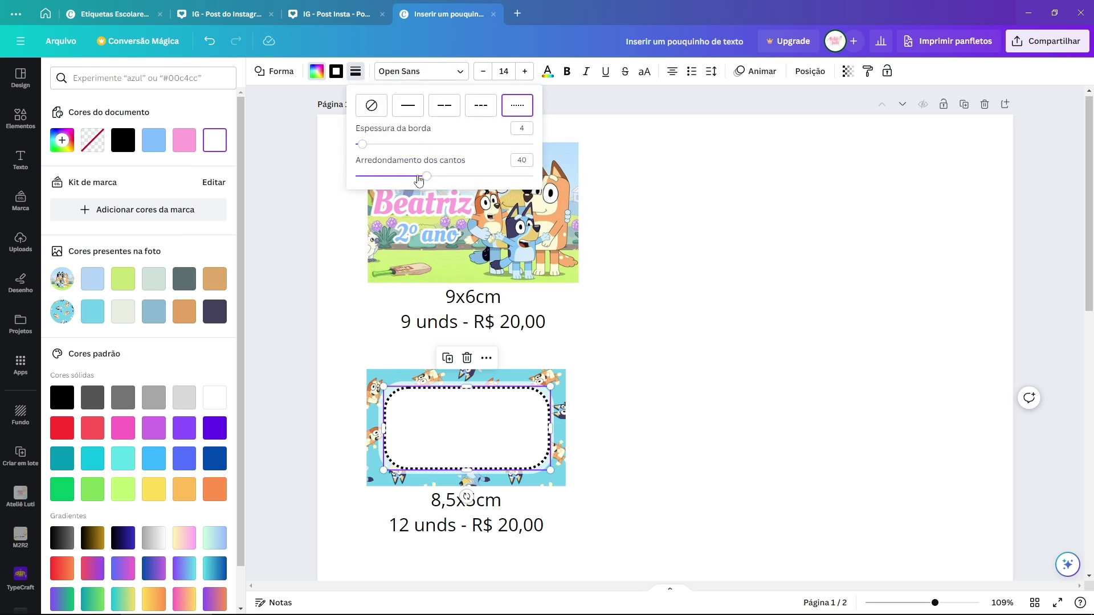
drag(419, 180, 405, 178)
click(587, 335)
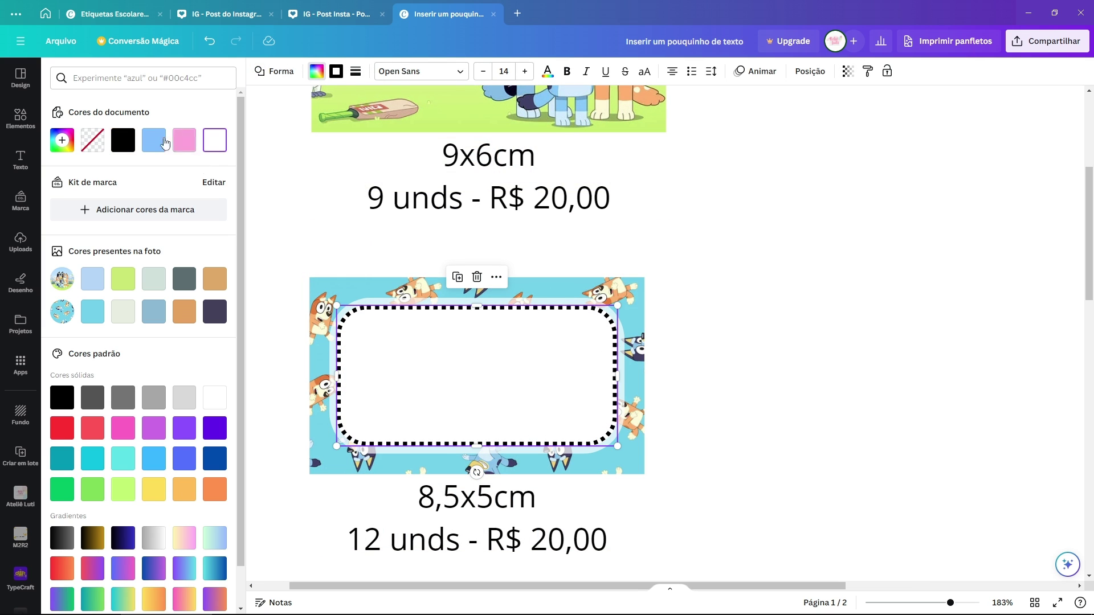
Step: Remove the dotted box's fill and recolour its dotted border pale cyan #8BDBF1
click(154, 141)
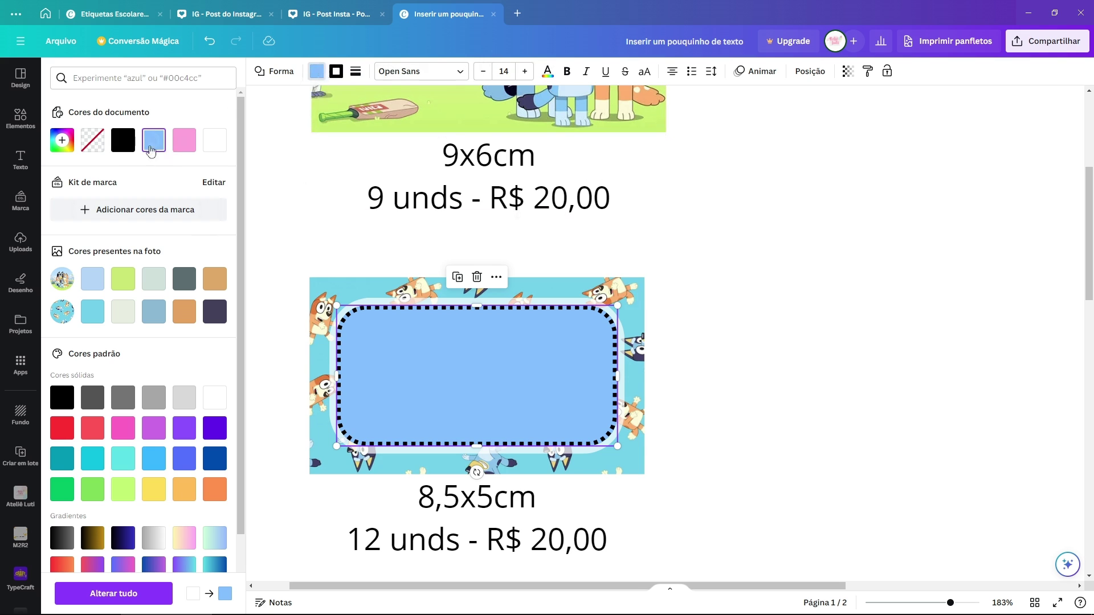
click(93, 142)
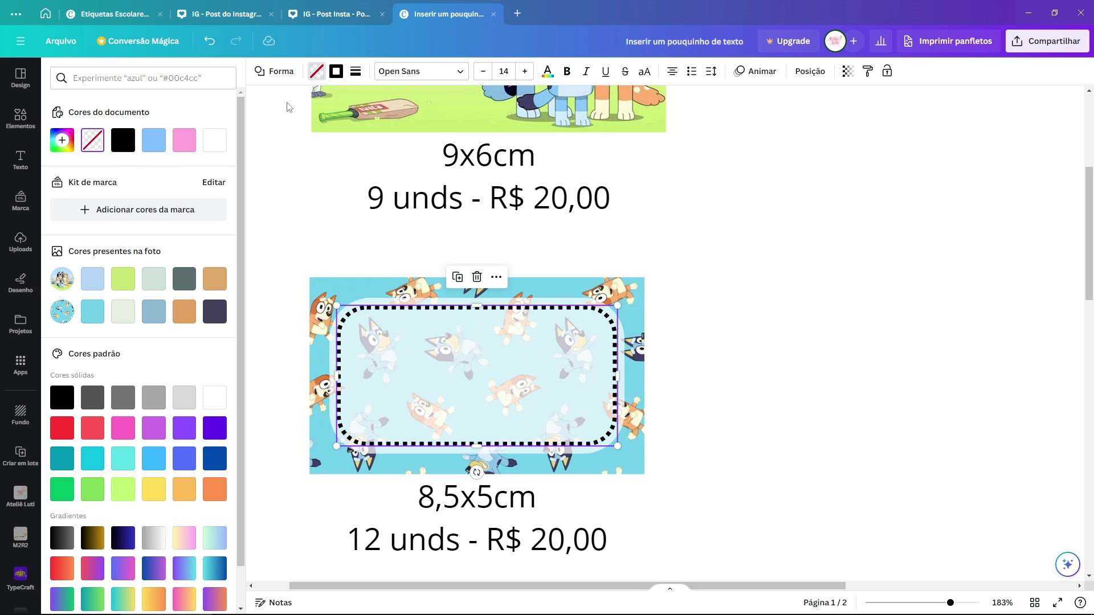
click(342, 76)
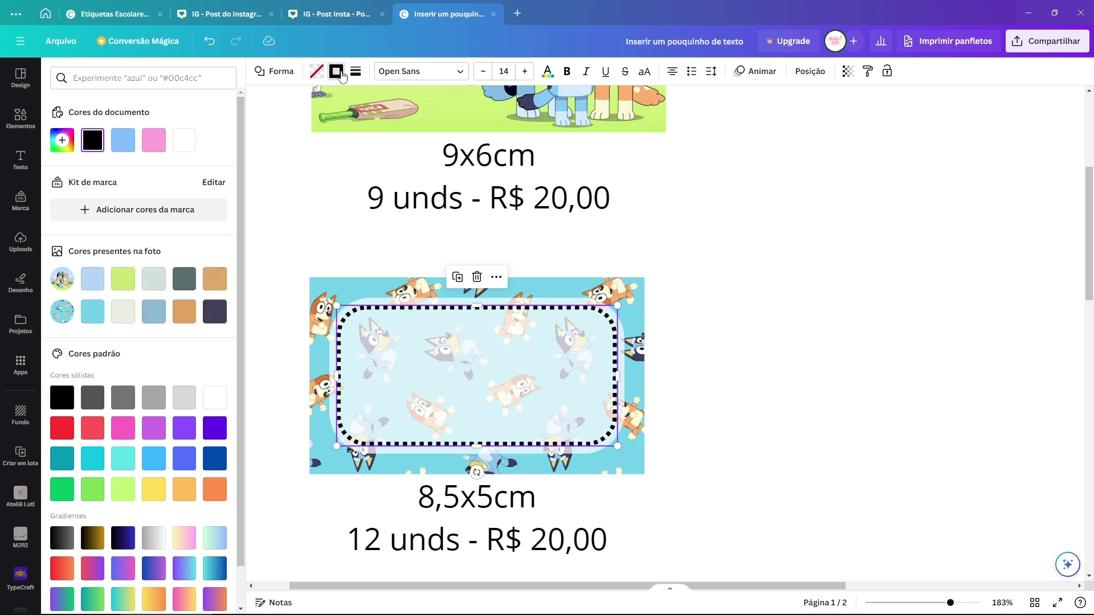
click(123, 142)
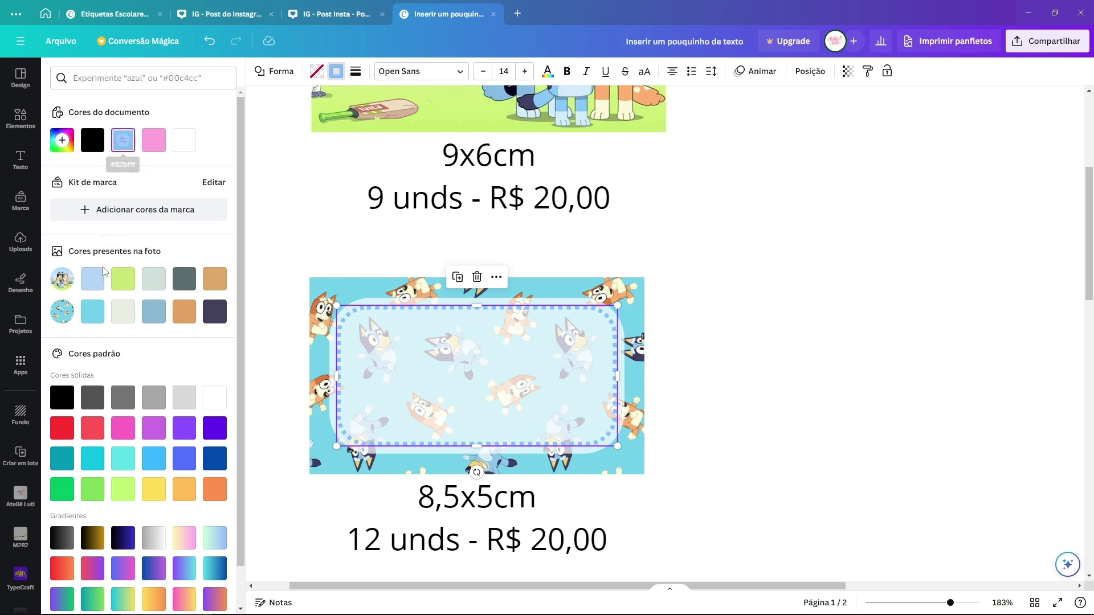
click(95, 315)
click(62, 141)
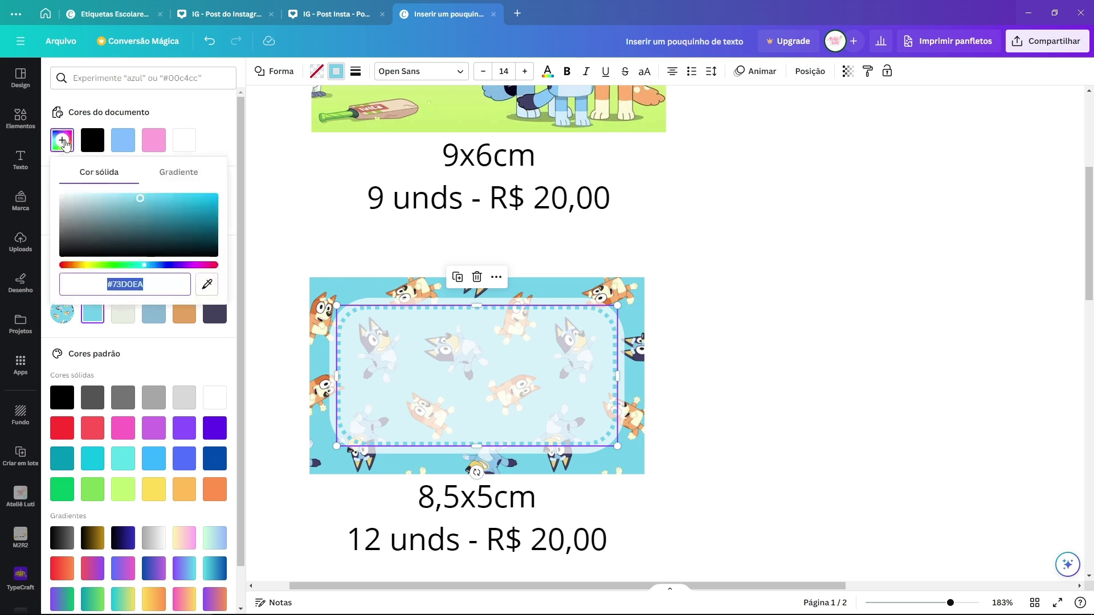
drag(140, 201, 127, 196)
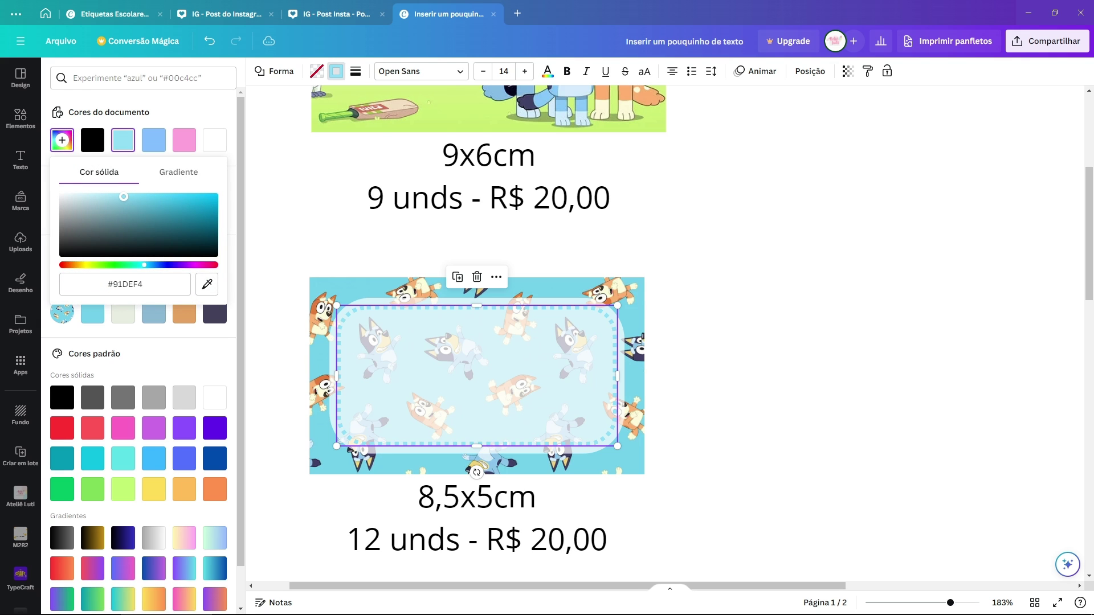
click(739, 380)
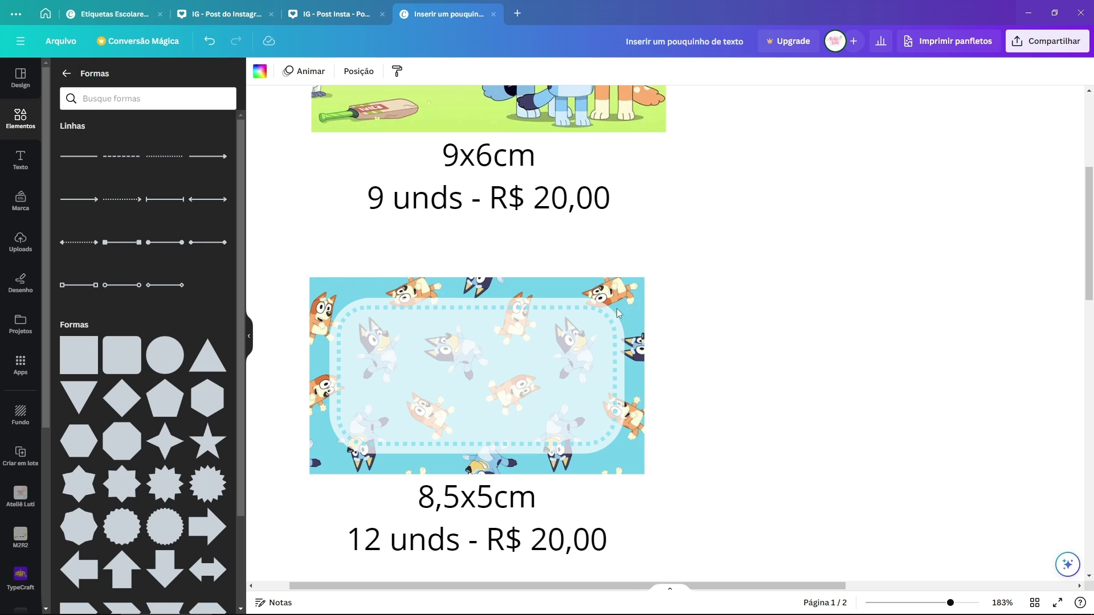
scroll(701, 345, up, 5)
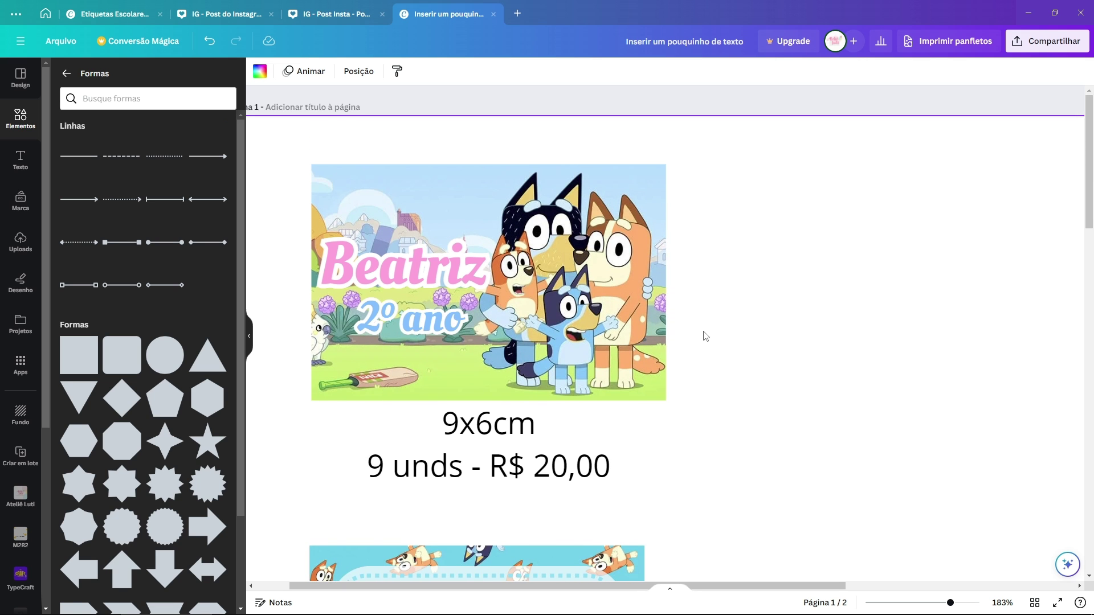
ctrl+scroll(706, 336, down, 2)
Step: Add the Bingo and Bluey upload, shrink it, and place it right of the 8,5x5cm label
scroll(706, 336, down, 3)
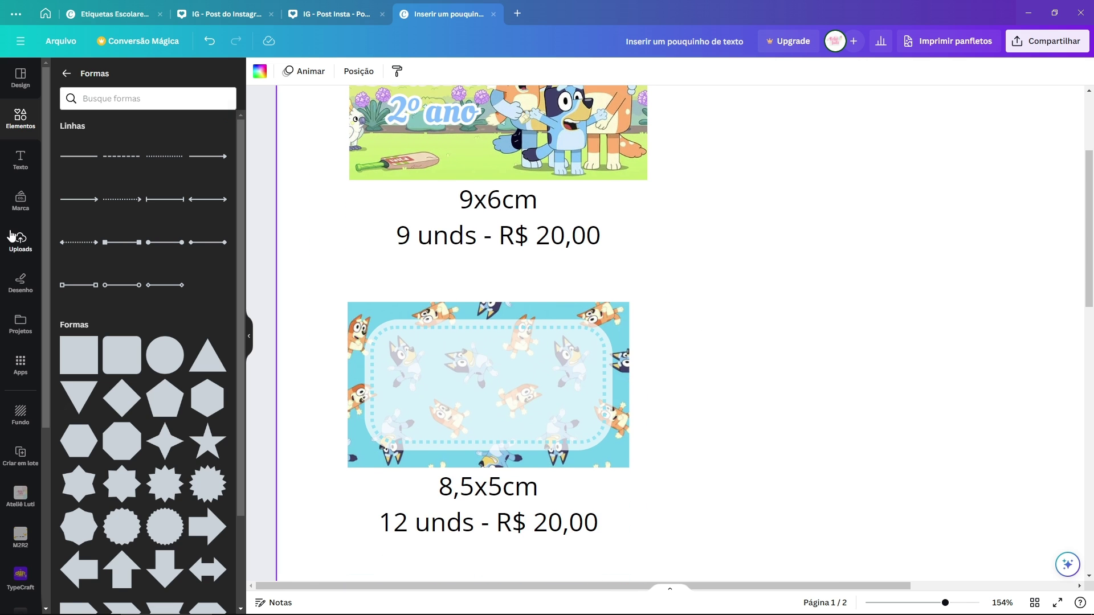
click(20, 239)
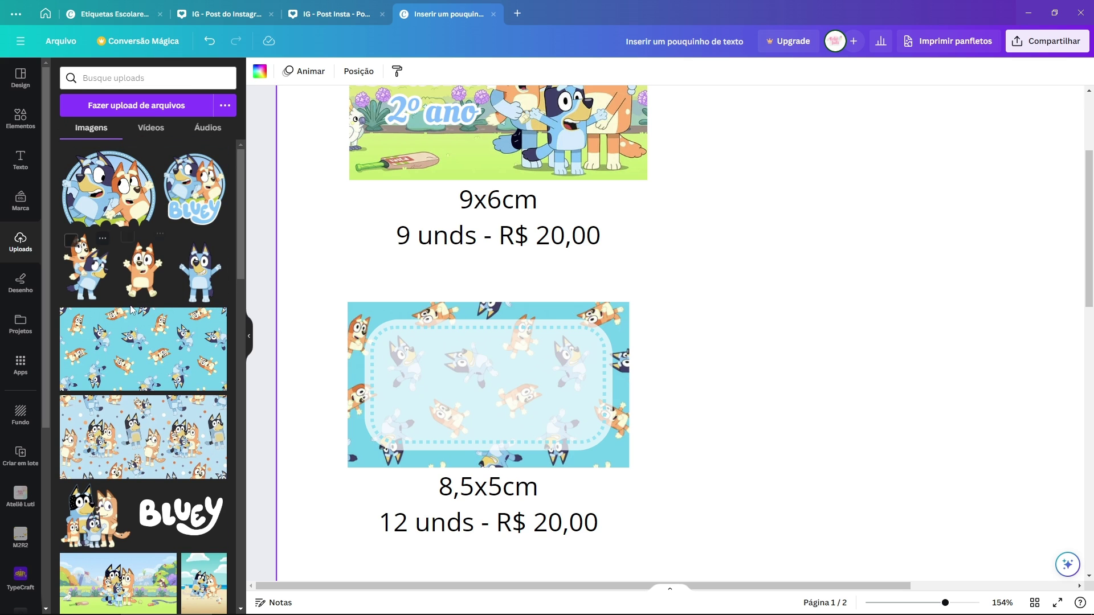
click(87, 279)
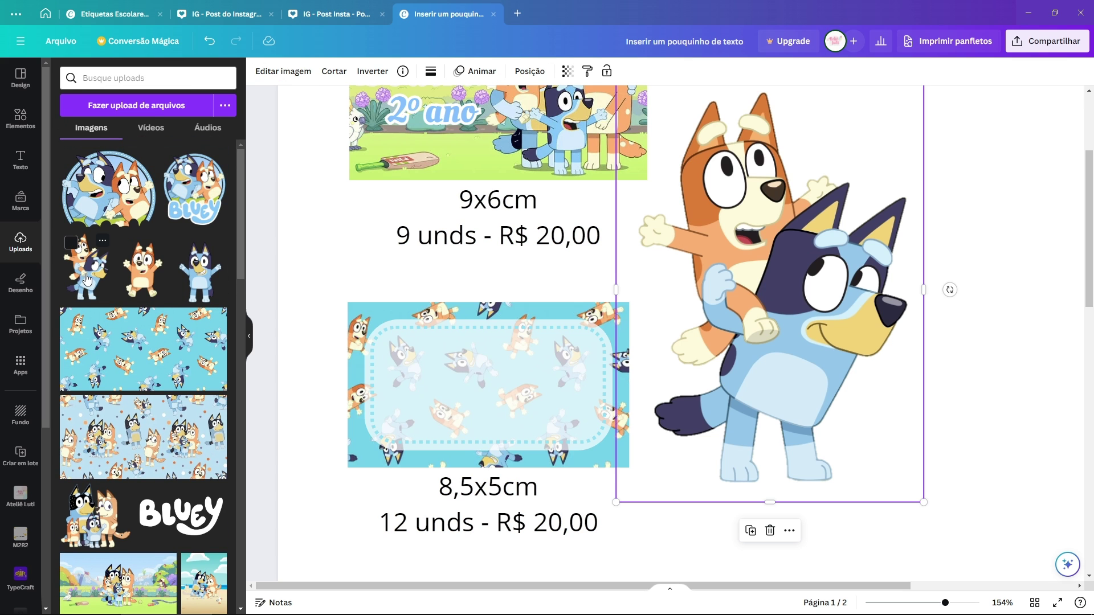
drag(924, 505, 708, 210)
drag(667, 166, 377, 321)
key(ctrl+z)
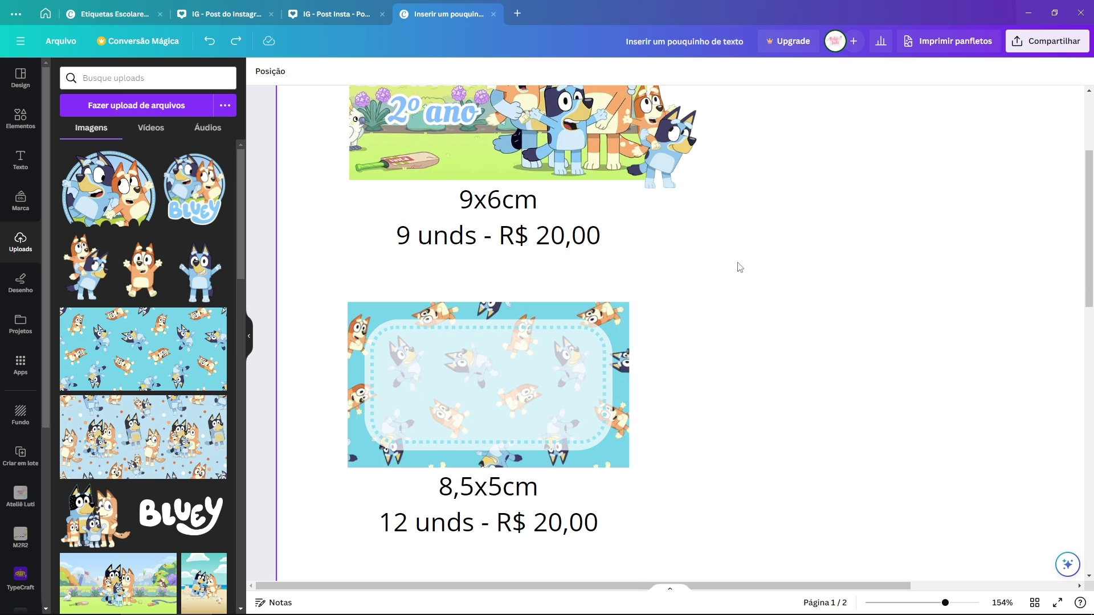
drag(680, 197, 746, 429)
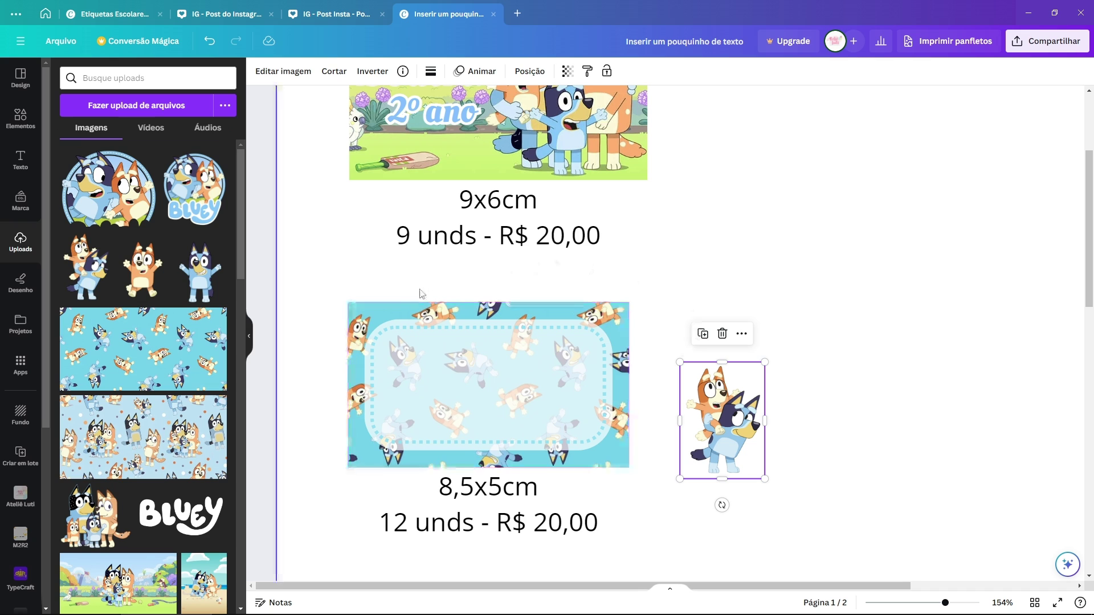
click(378, 305)
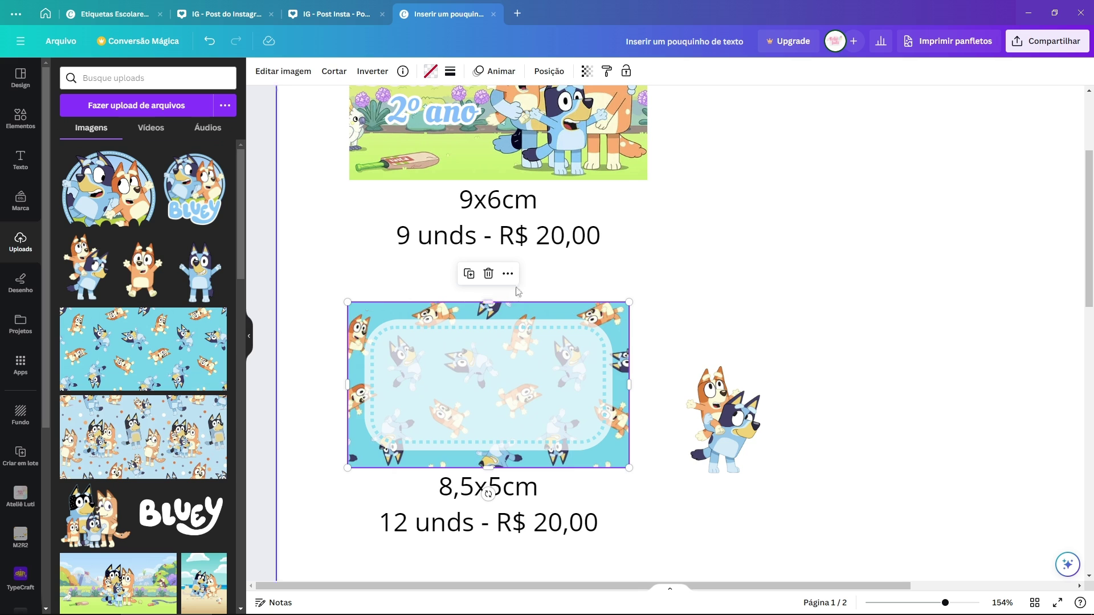
Step: Lock the pattern label and enlarge the Bingo and Bluey sticker over its lower-left corner
click(509, 275)
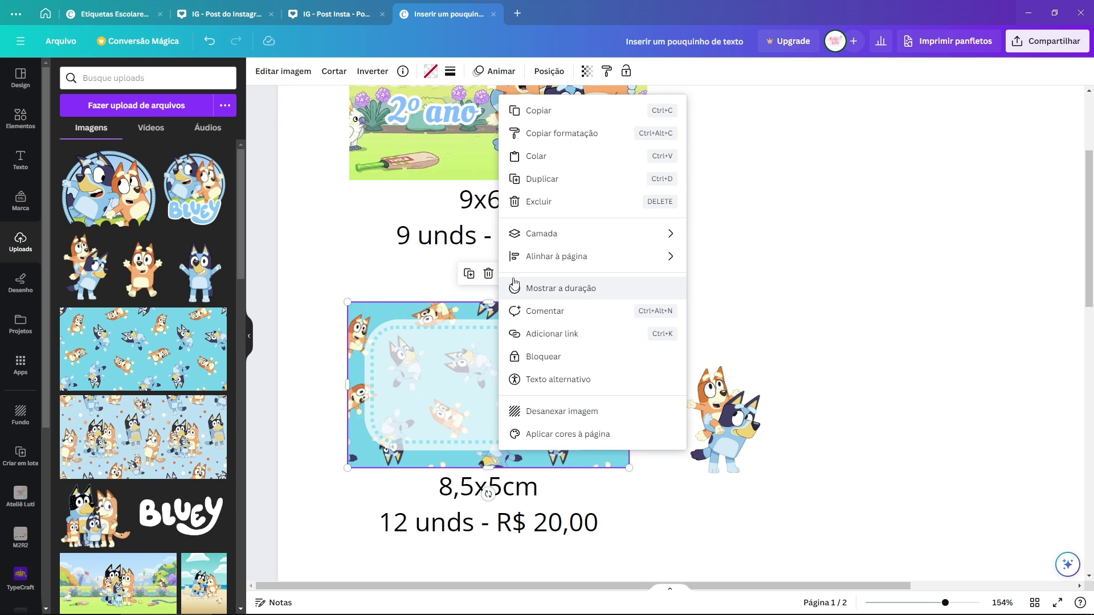
click(545, 357)
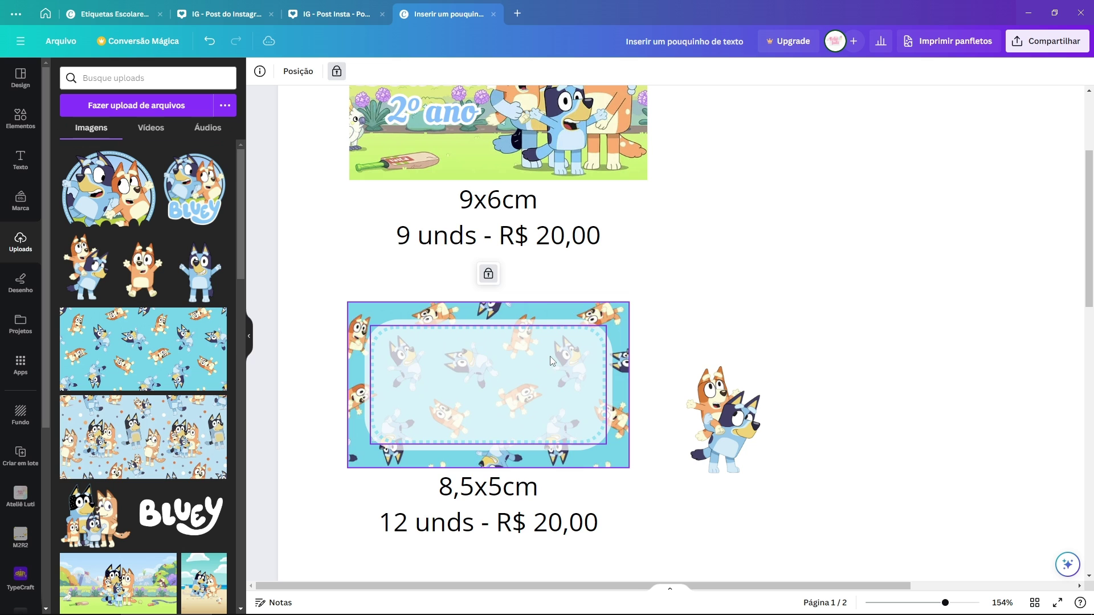
drag(717, 415, 396, 307)
drag(427, 392, 402, 397)
click(592, 320)
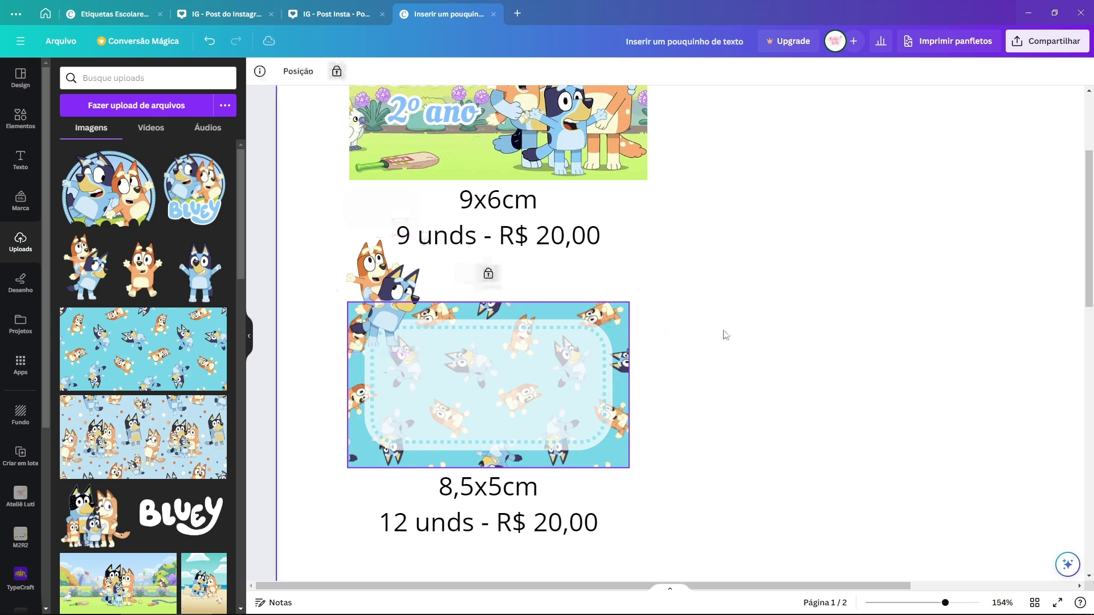
drag(409, 293, 408, 397)
drag(435, 351, 467, 305)
click(618, 318)
drag(425, 385, 423, 381)
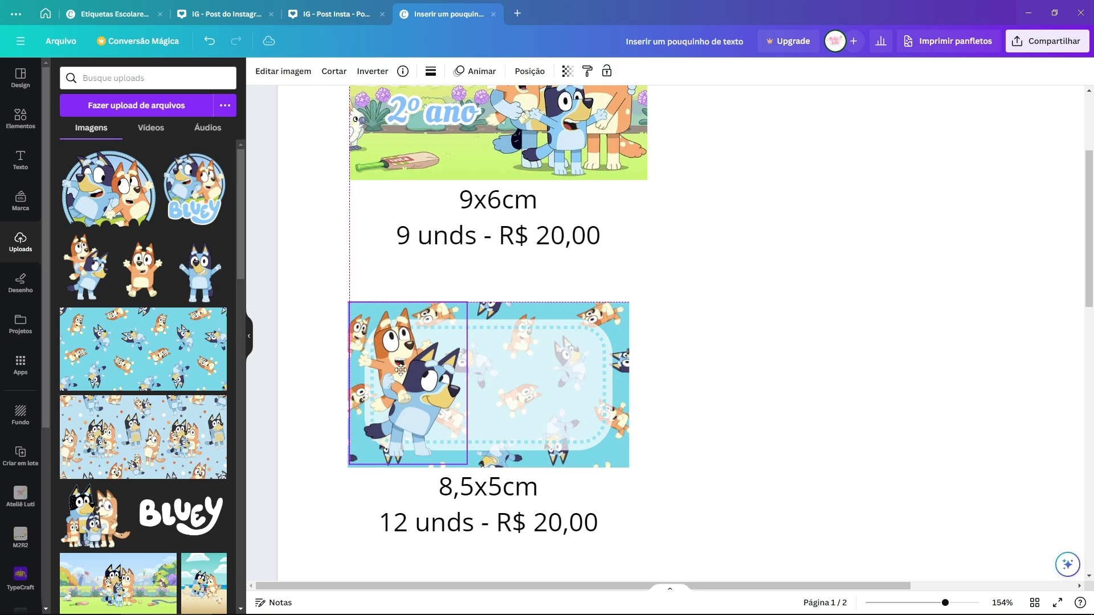
click(618, 317)
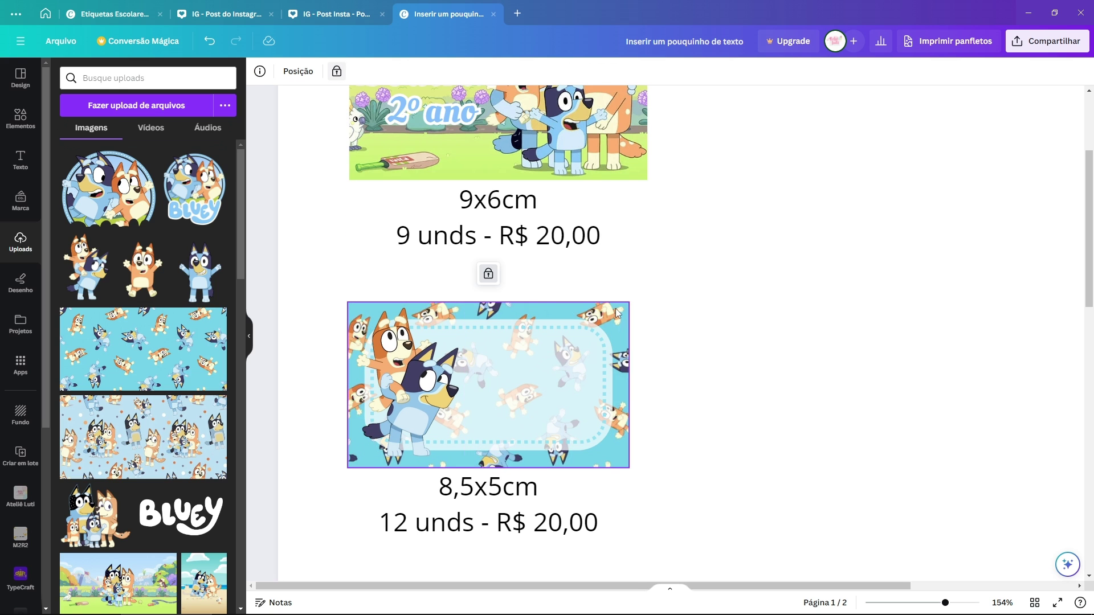
Step: Try moving the label group right, unlocking the label, and undo each move
drag(687, 305, 315, 457)
drag(411, 386, 832, 387)
key(ctrl+z)
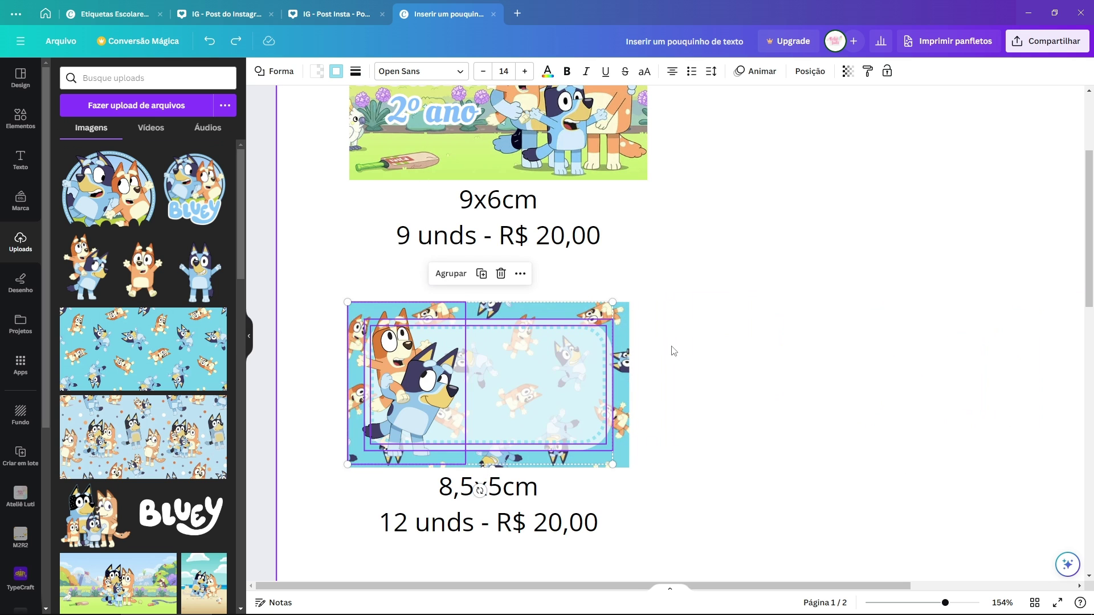
click(674, 350)
click(624, 308)
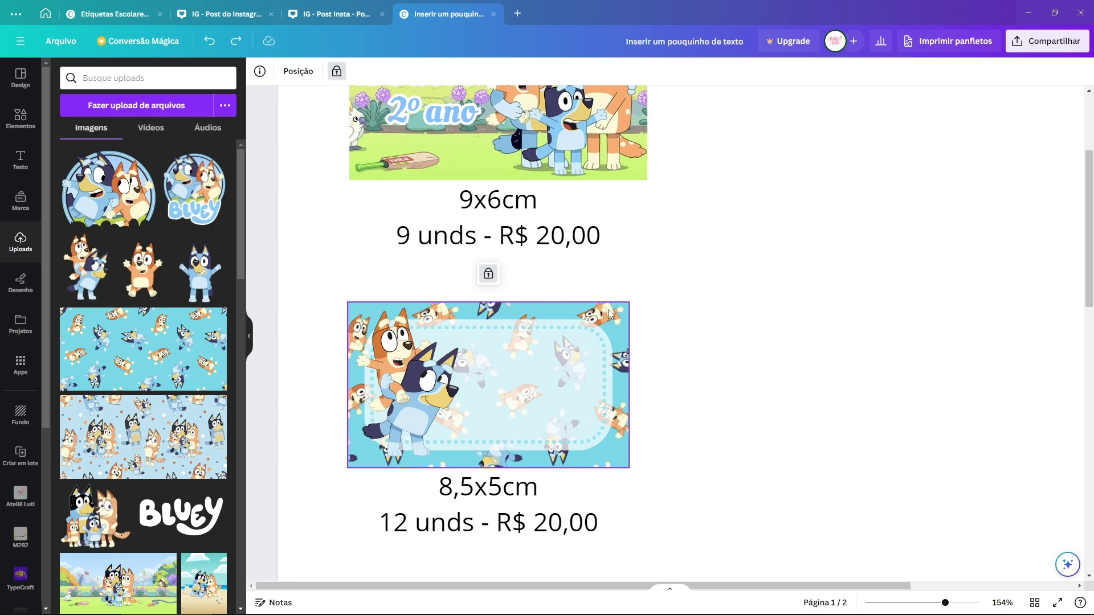
click(488, 274)
drag(687, 298, 808, 401)
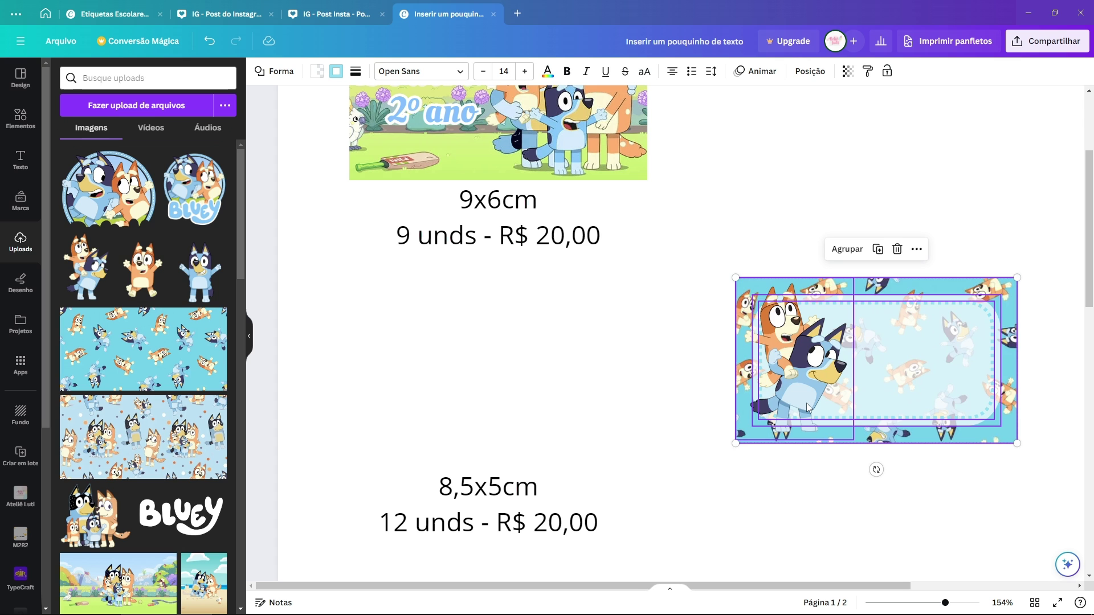
key(ctrl+z)
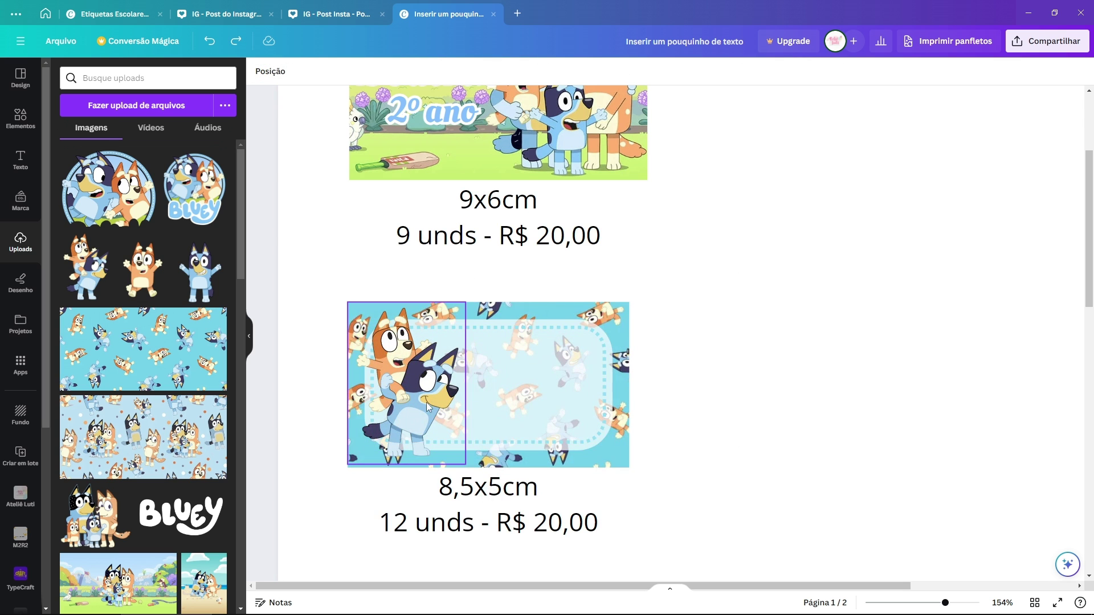
scroll(429, 406, up, 3)
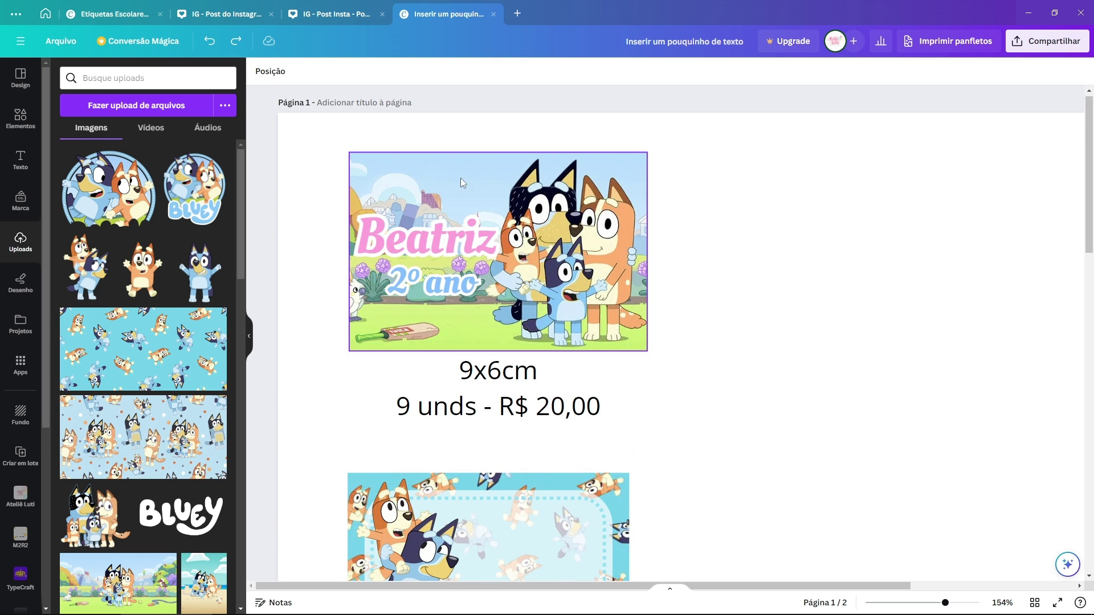
scroll(593, 293, down, 2)
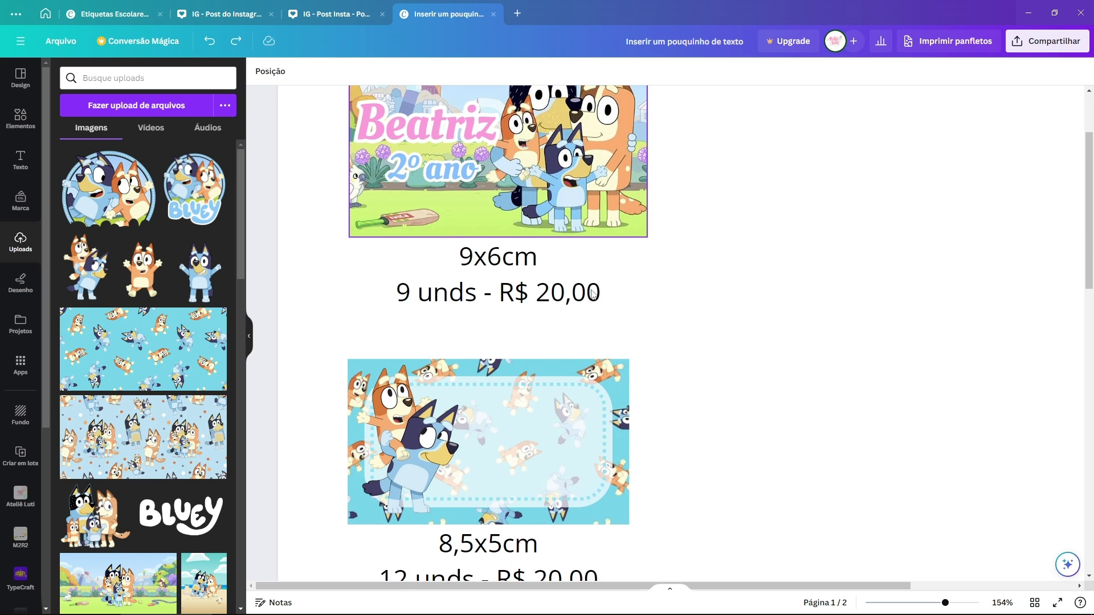
scroll(593, 293, down, 1)
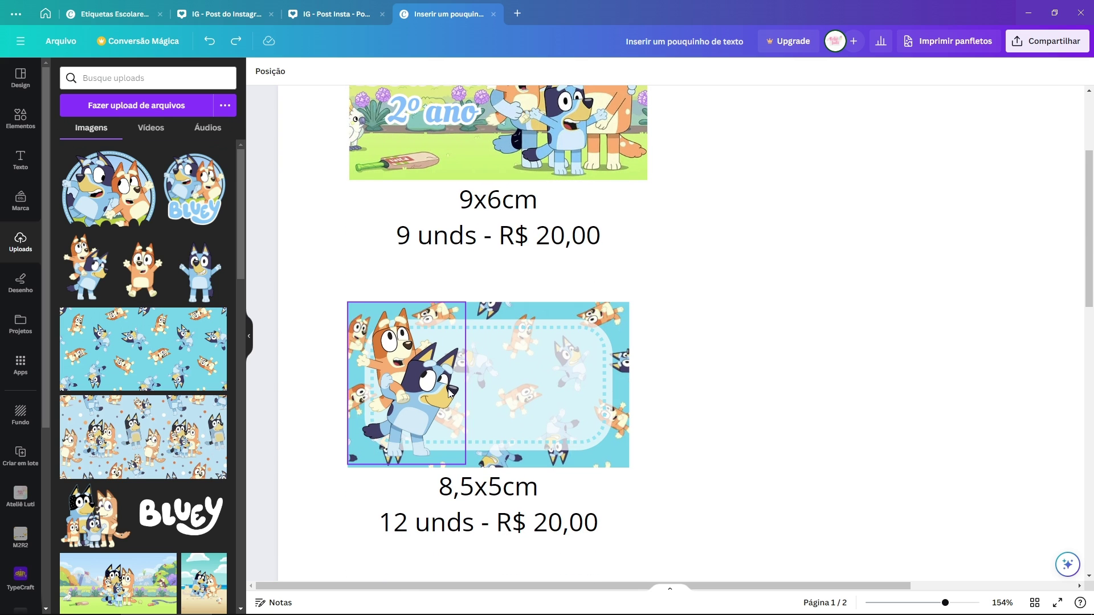
Step: Apply the Brilhante glow shadow to the Bingo and Bluey sticker
click(420, 389)
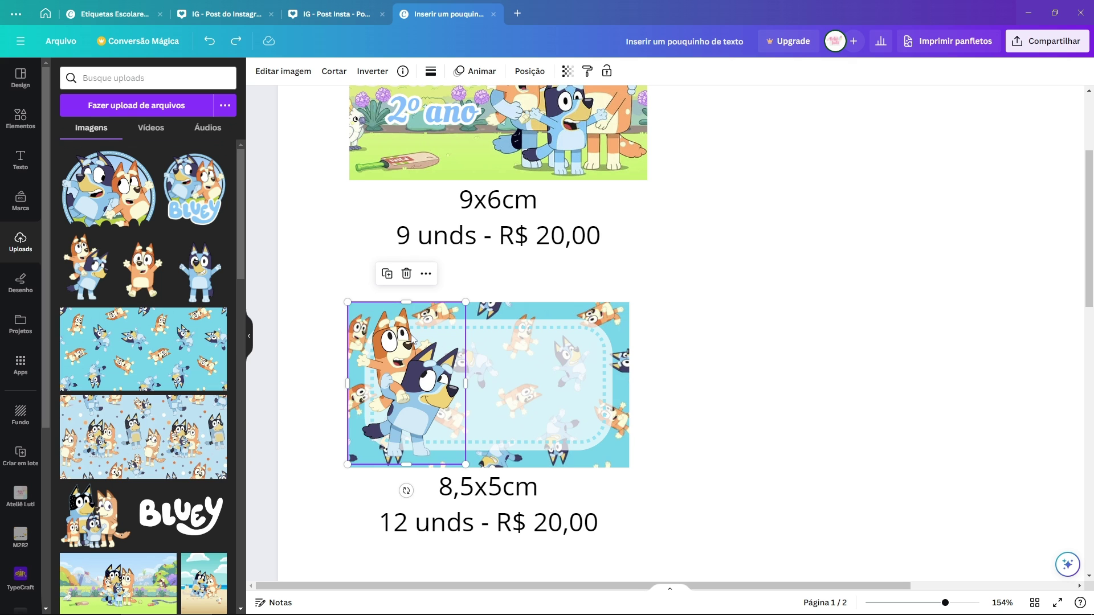
scroll(444, 391, down, 2)
scroll(264, 221, up, 4)
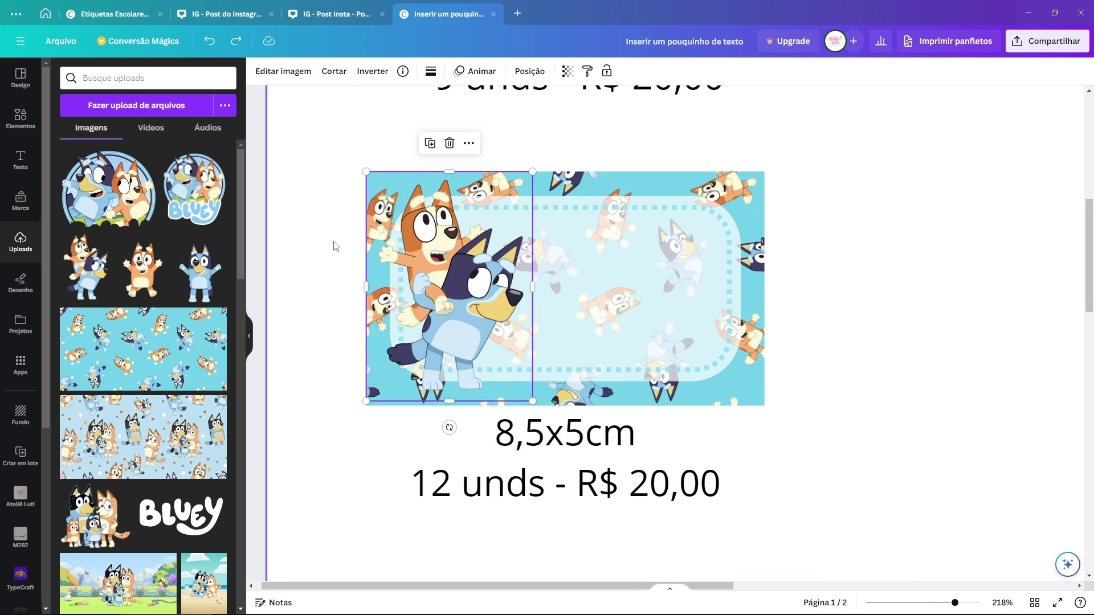
click(303, 74)
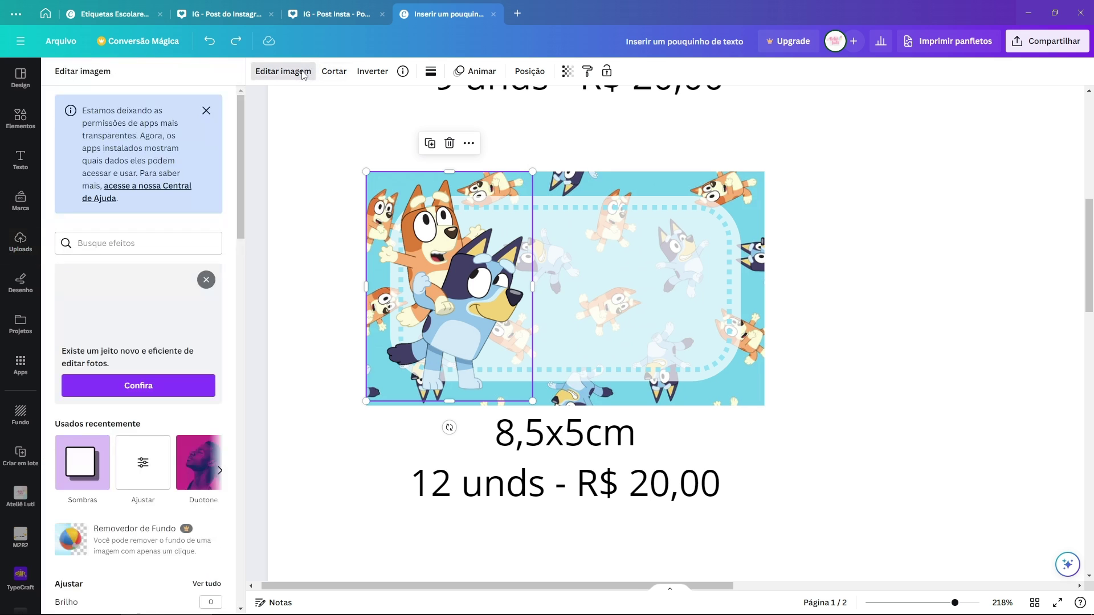
scroll(189, 218, down, 12)
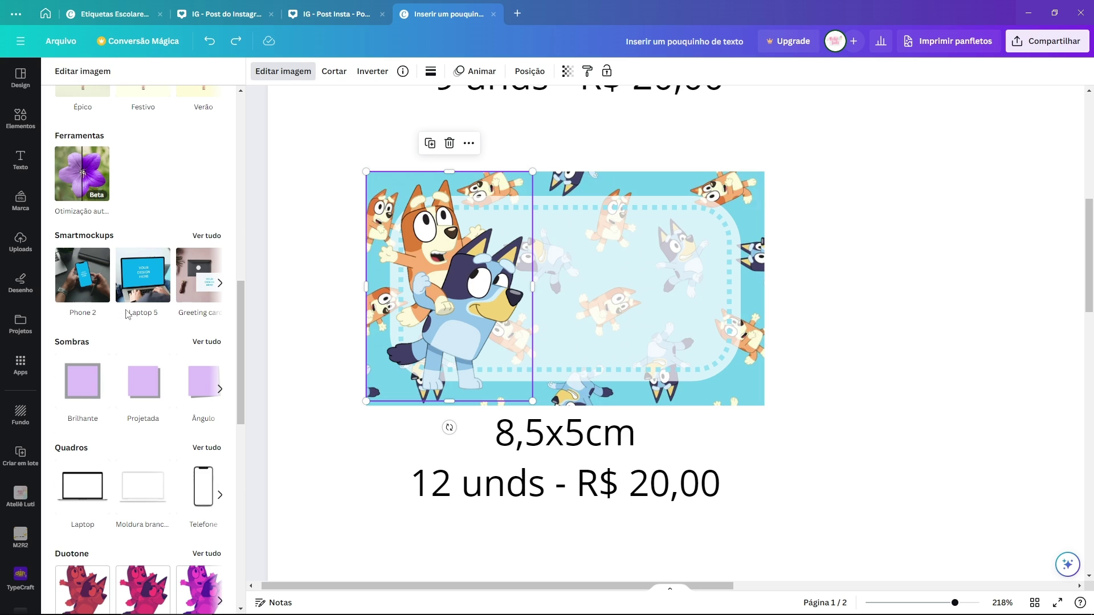
click(207, 343)
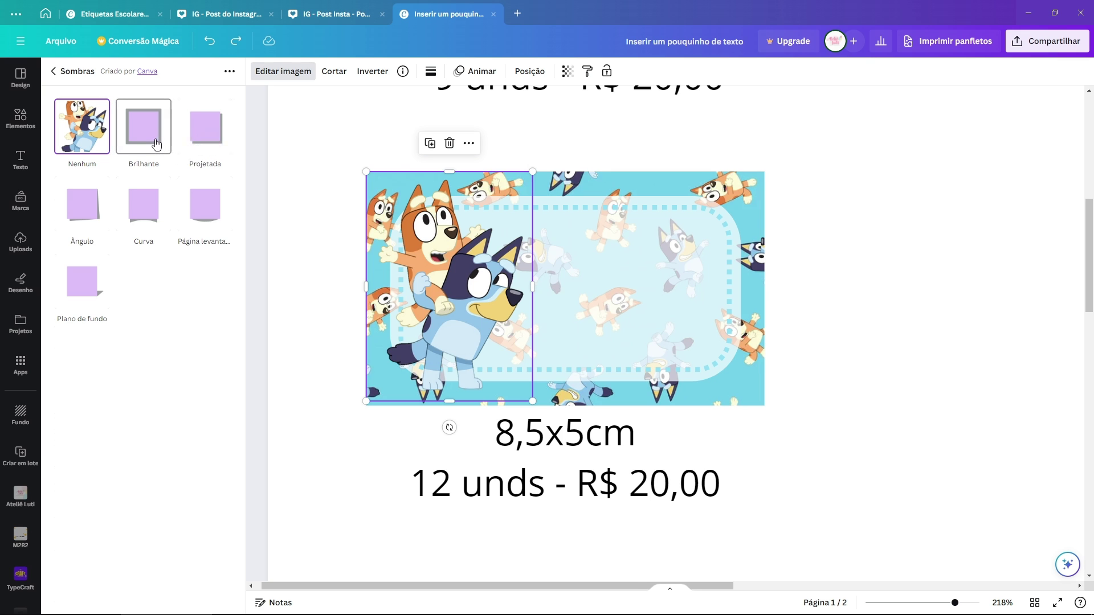
click(155, 144)
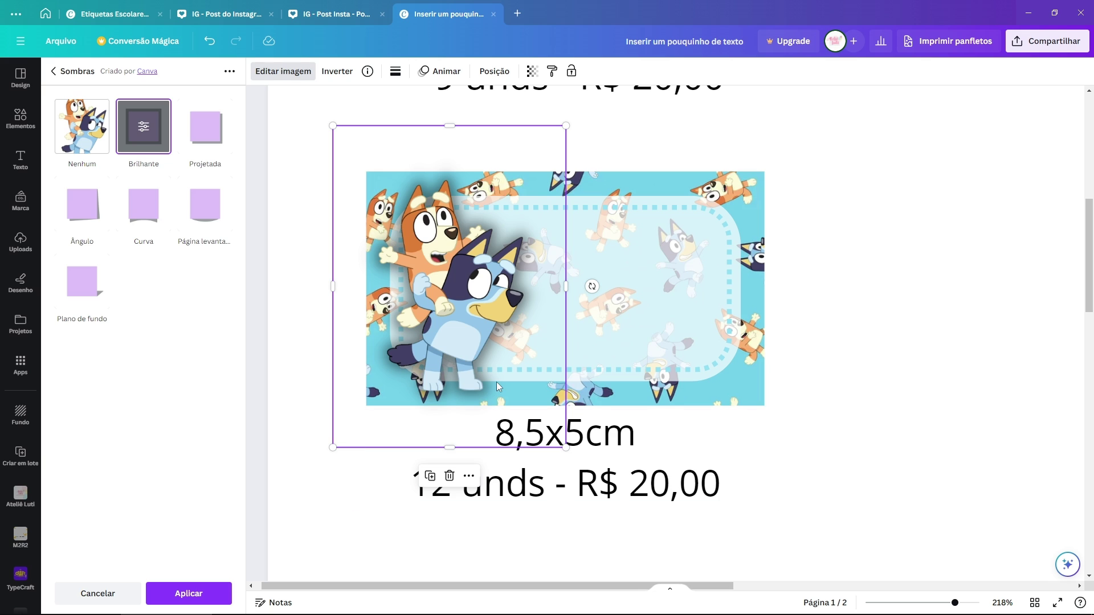
Step: Set the glow to white, size 3, transparency 80, blur 1, and apply it
click(146, 125)
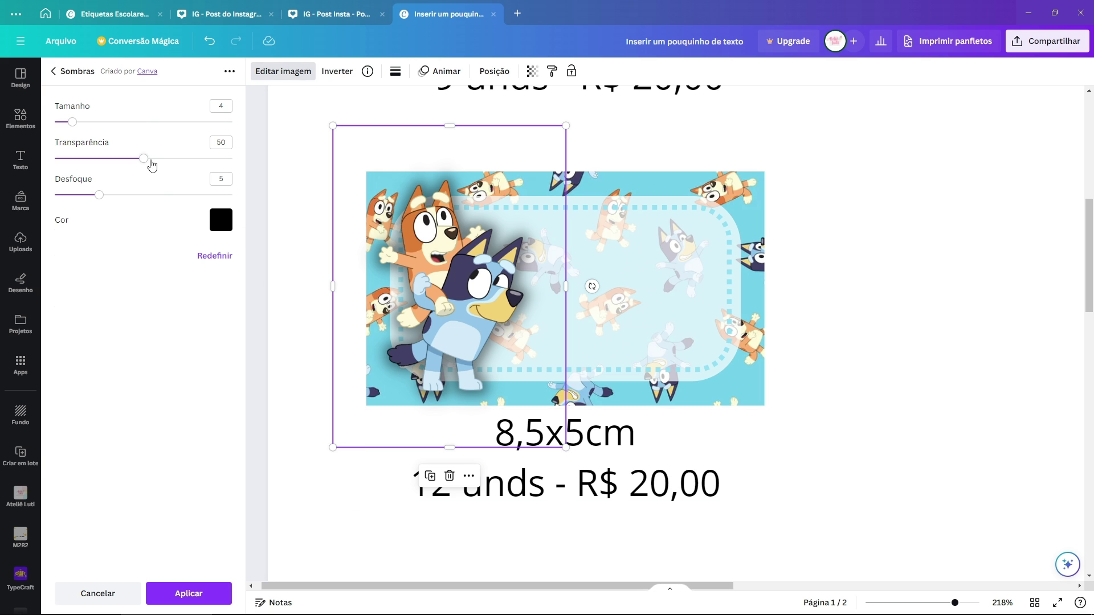
mouse_move(152, 165)
mouse_down()
mouse_move(209, 165)
mouse_move(140, 165)
mouse_move(218, 166)
mouse_move(160, 174)
mouse_up()
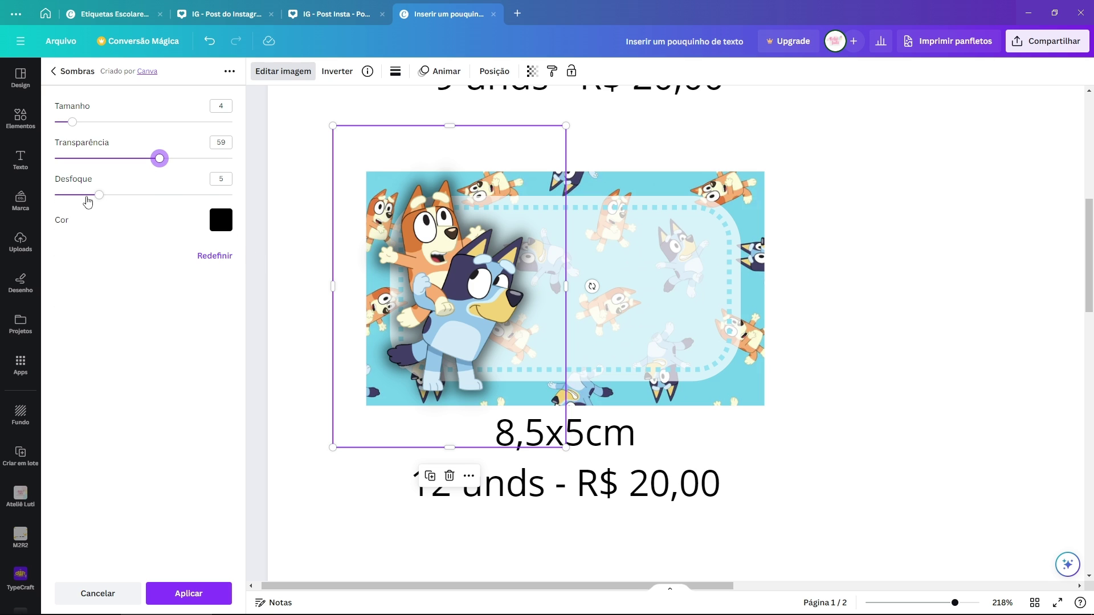
drag(87, 197, 73, 195)
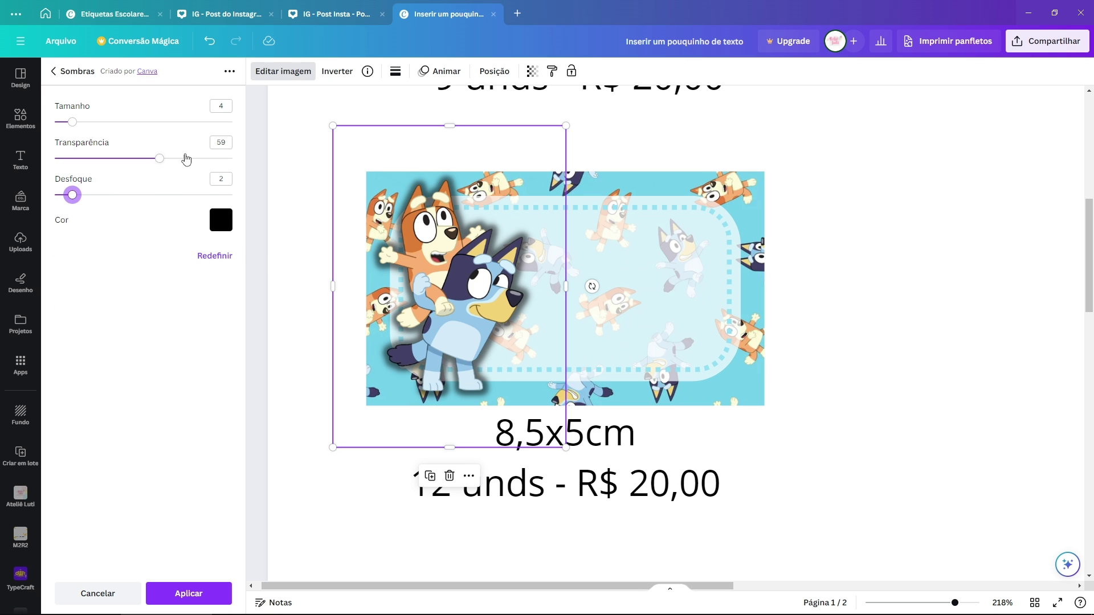
mouse_move(161, 159)
mouse_down()
mouse_move(113, 162)
mouse_move(149, 164)
mouse_up()
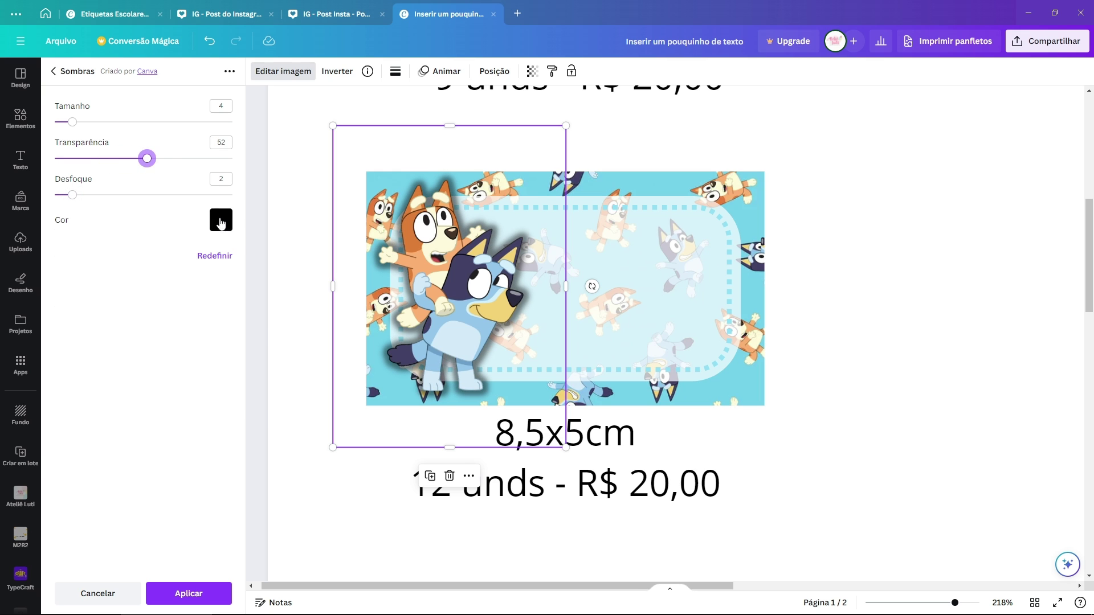
click(220, 222)
click(359, 286)
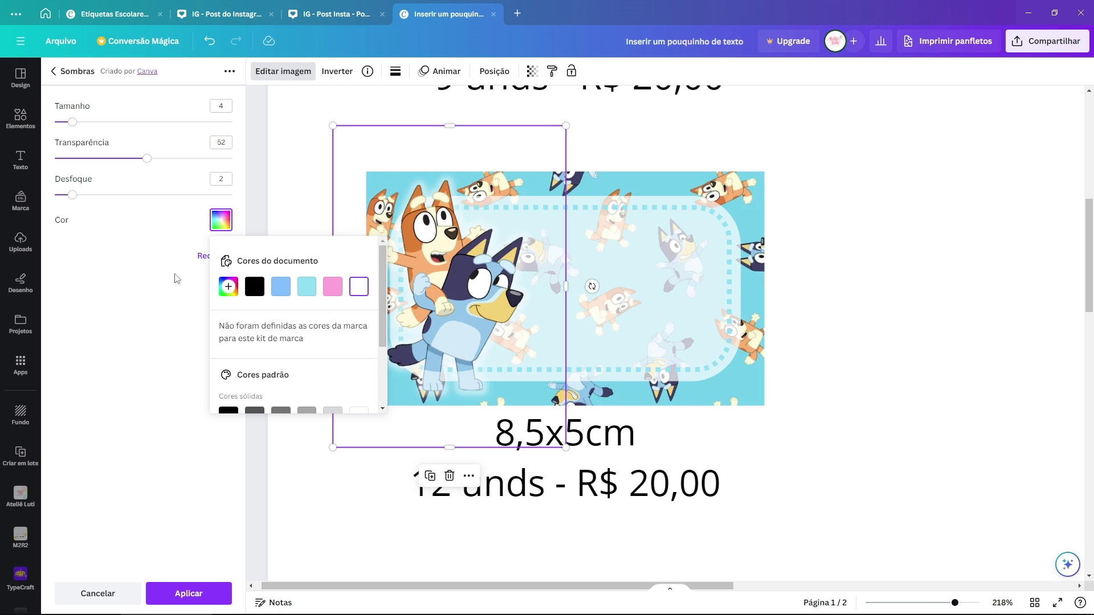
click(72, 195)
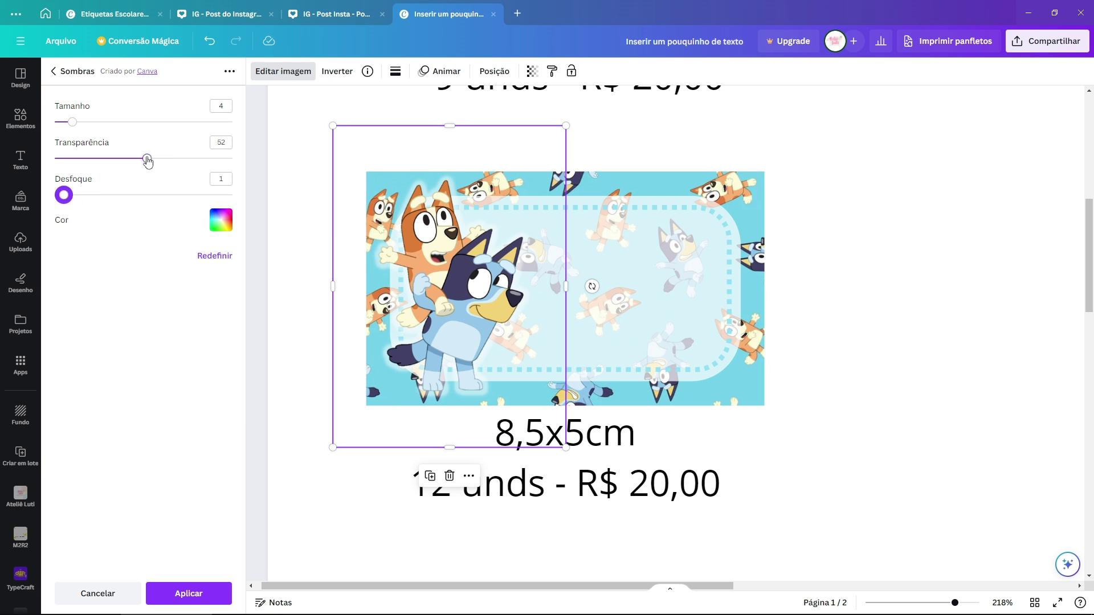
drag(147, 162, 205, 159)
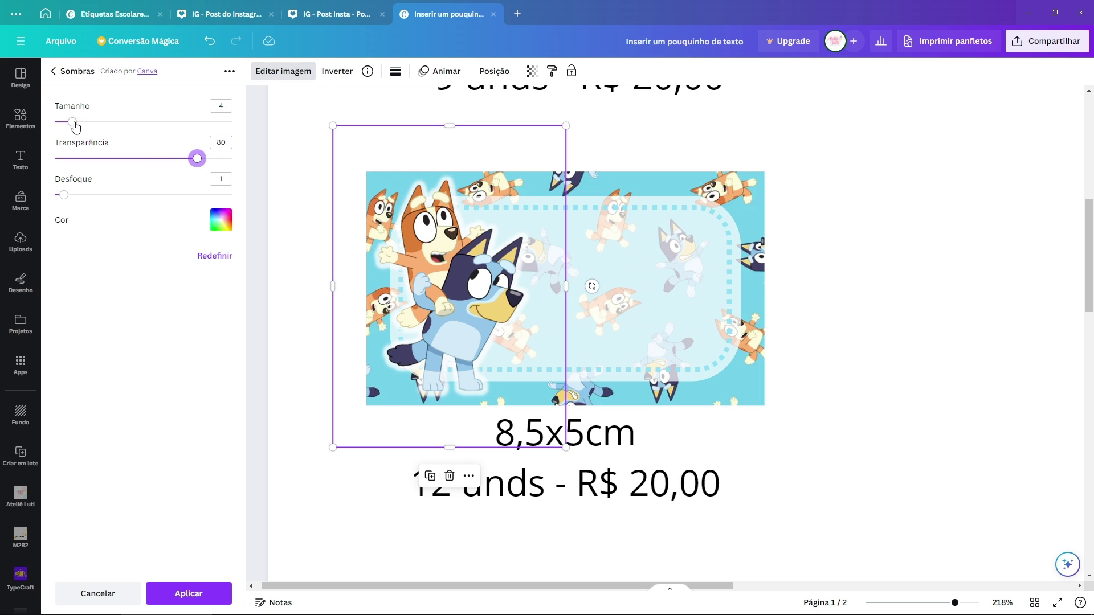
mouse_move(75, 127)
mouse_down()
mouse_move(61, 125)
mouse_move(71, 125)
mouse_up()
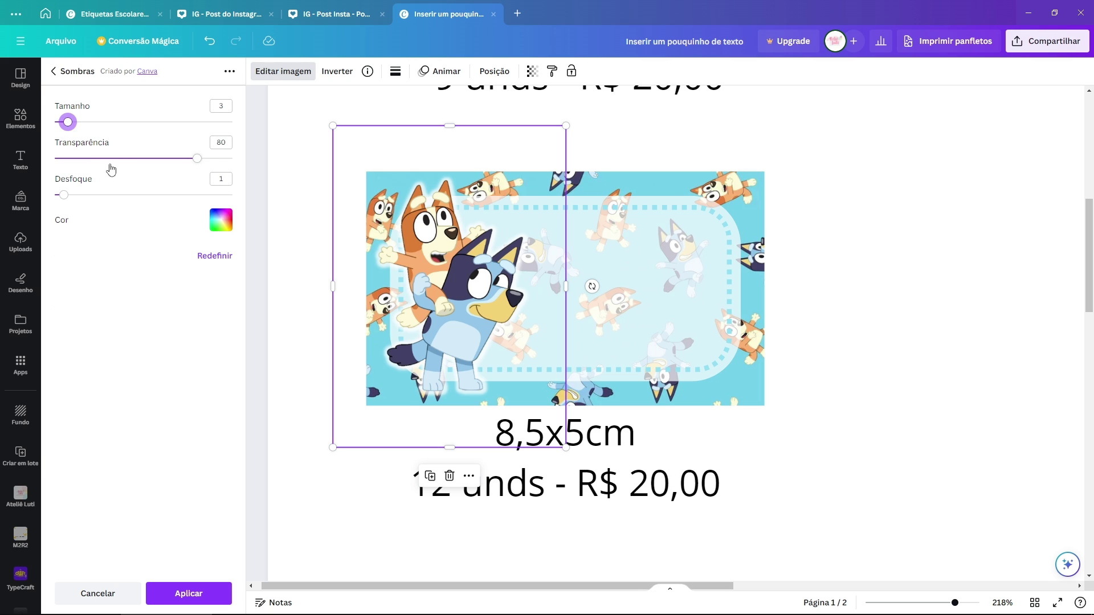
key(Tab)
key(Tab)
key(Tab)
click(204, 593)
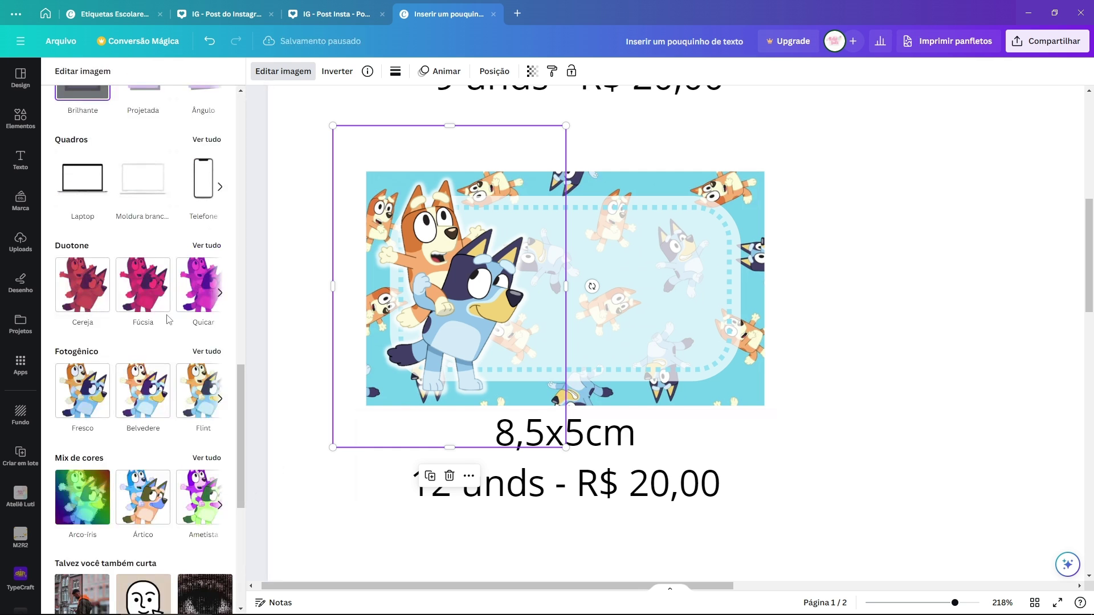
click(803, 331)
scroll(803, 331, down, 5)
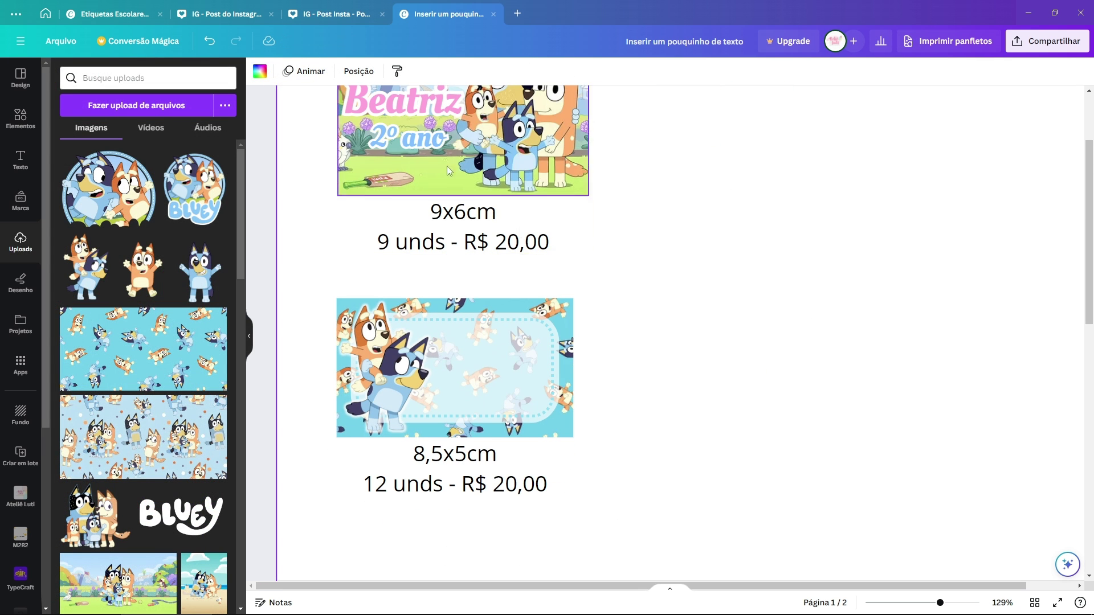
Step: Copy the Beatriz and 2º ano text onto the 8,5x5cm label and enlarge it slightly
click(421, 111)
scroll(421, 160, up, 1)
shift+click(422, 199)
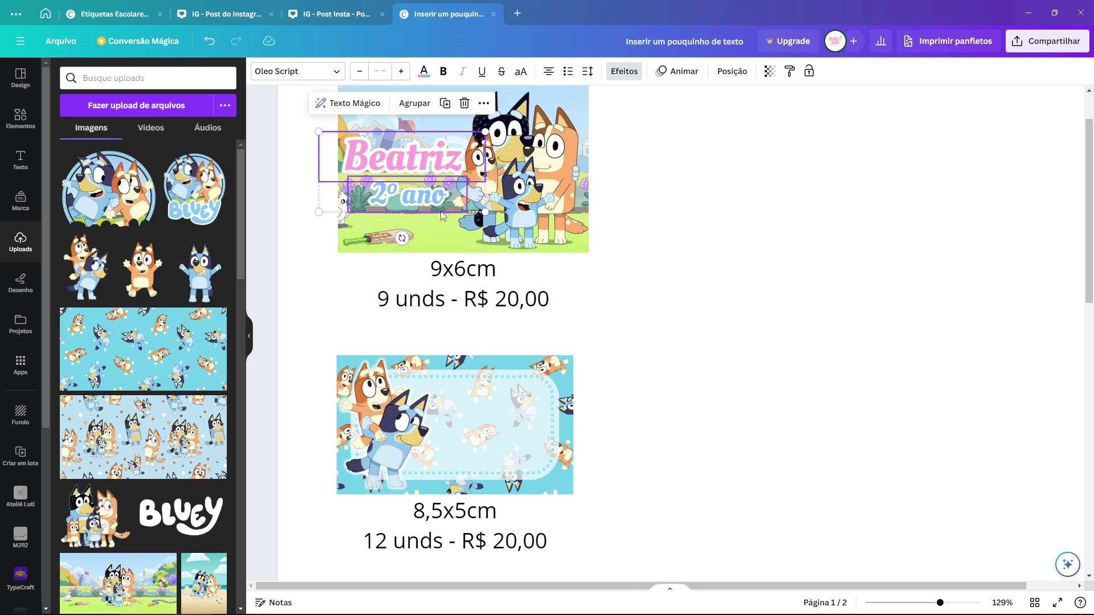
key(ctrl+d)
drag(430, 174, 498, 415)
scroll(430, 448, up, 3)
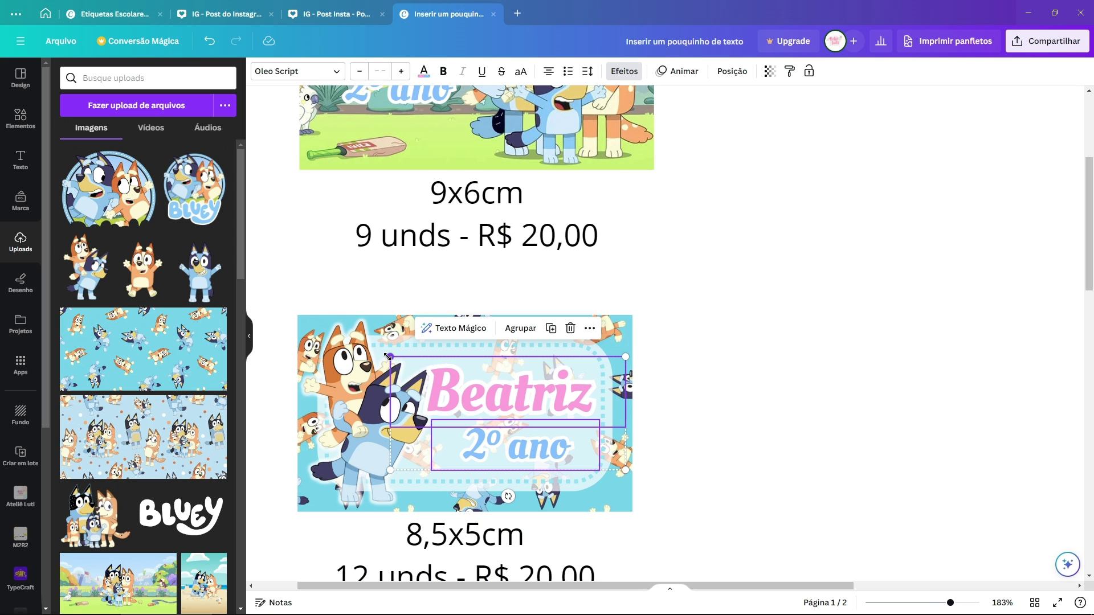
drag(388, 357, 404, 369)
click(537, 183)
Step: Review the page layout, trying selections around the label elements
scroll(537, 183, down, 5)
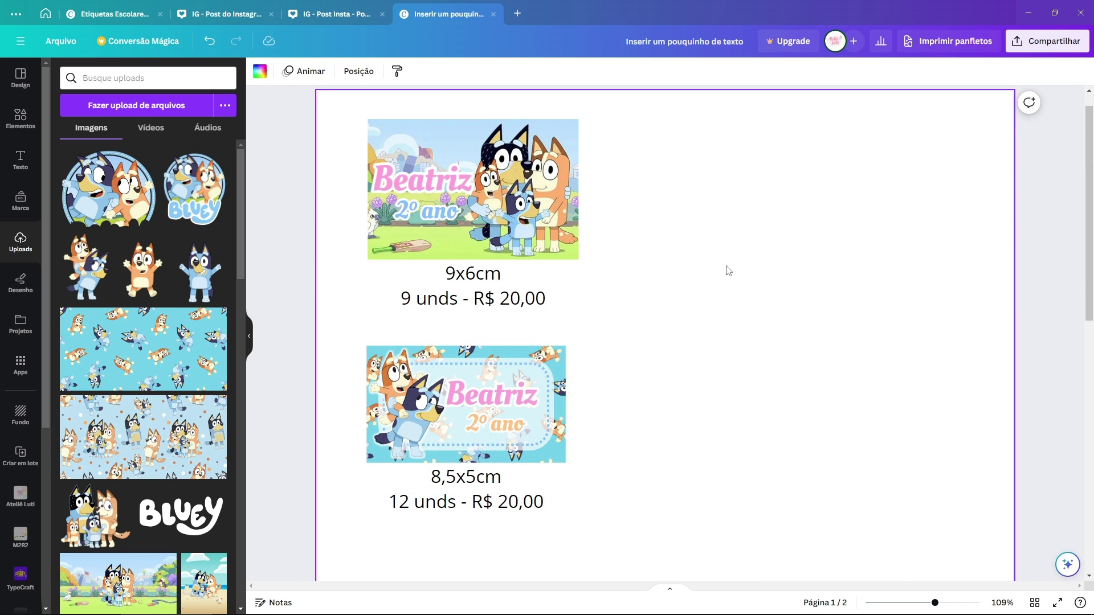
scroll(729, 270, down, 10)
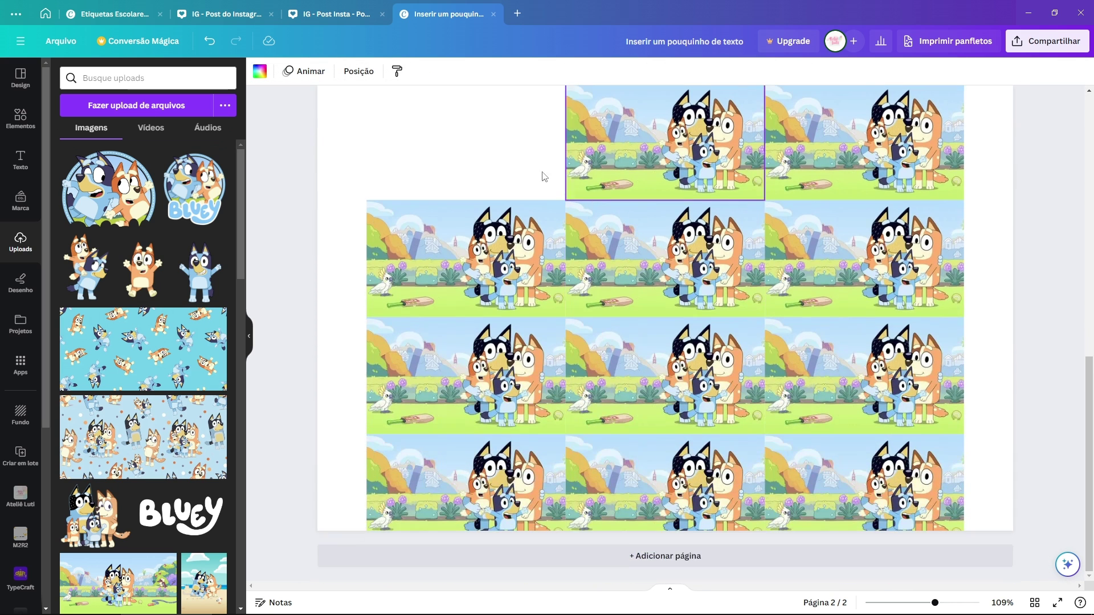
scroll(596, 183, up, 4)
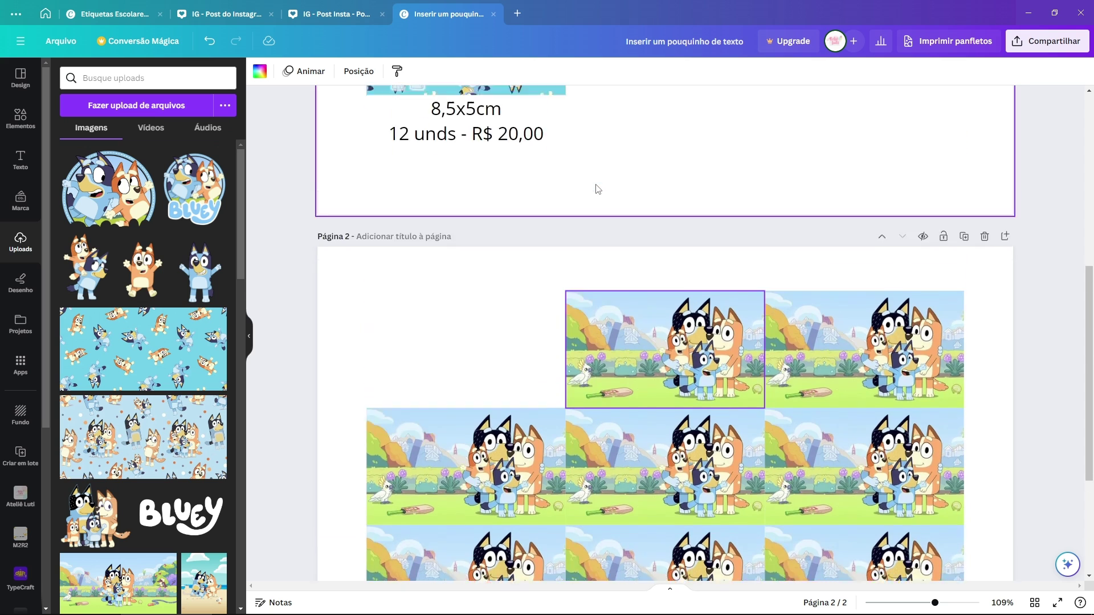
scroll(593, 186, up, 6)
scroll(594, 186, down, 2)
drag(587, 210, 418, 187)
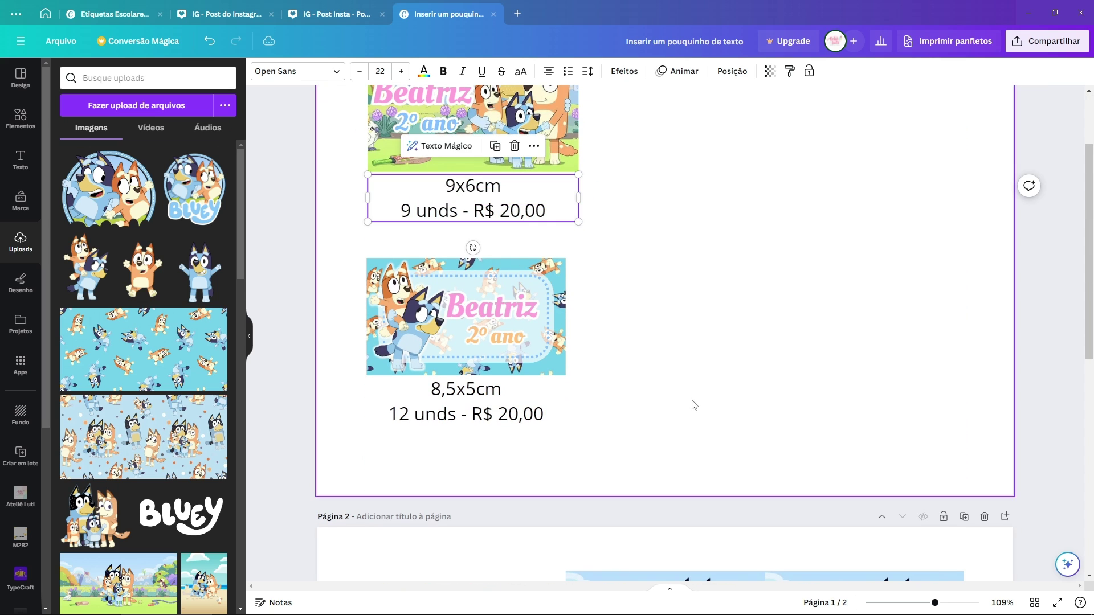
key(Tab)
scroll(709, 345, up, 2)
drag(635, 153, 407, 347)
scroll(677, 303, down, 1)
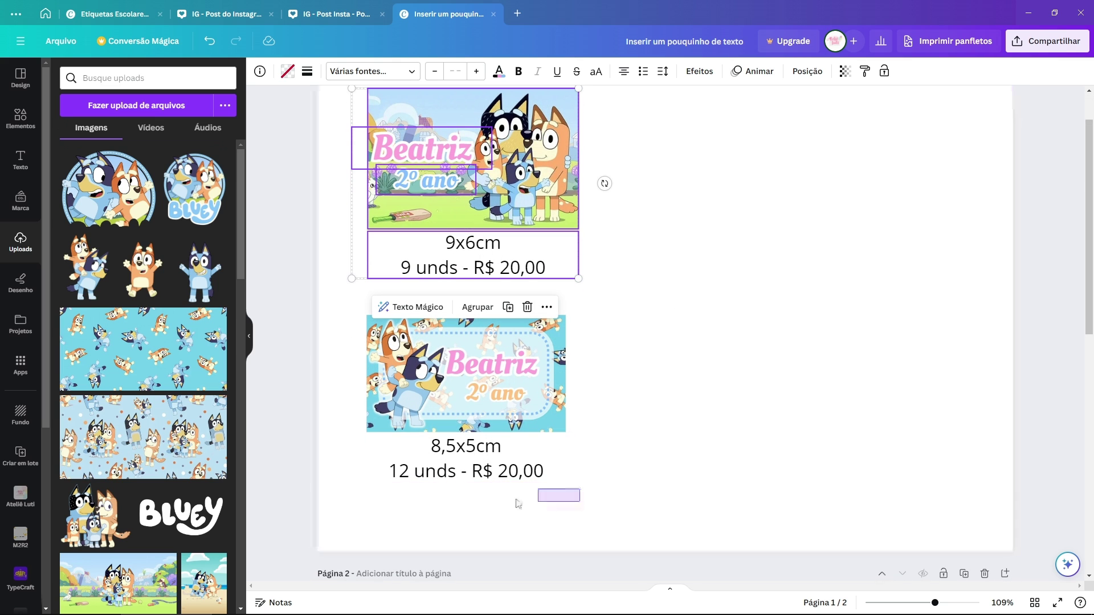
Step: Select the top and lower labels' images and captions in turn to check their arrangement
drag(518, 504, 361, 312)
click(758, 414)
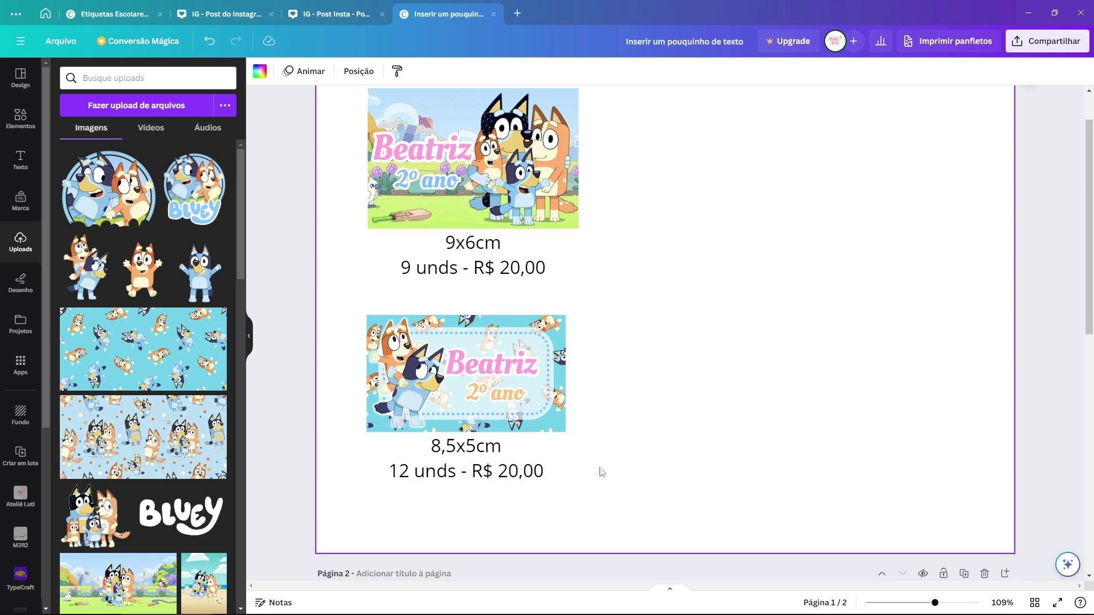
drag(549, 502, 393, 434)
click(704, 442)
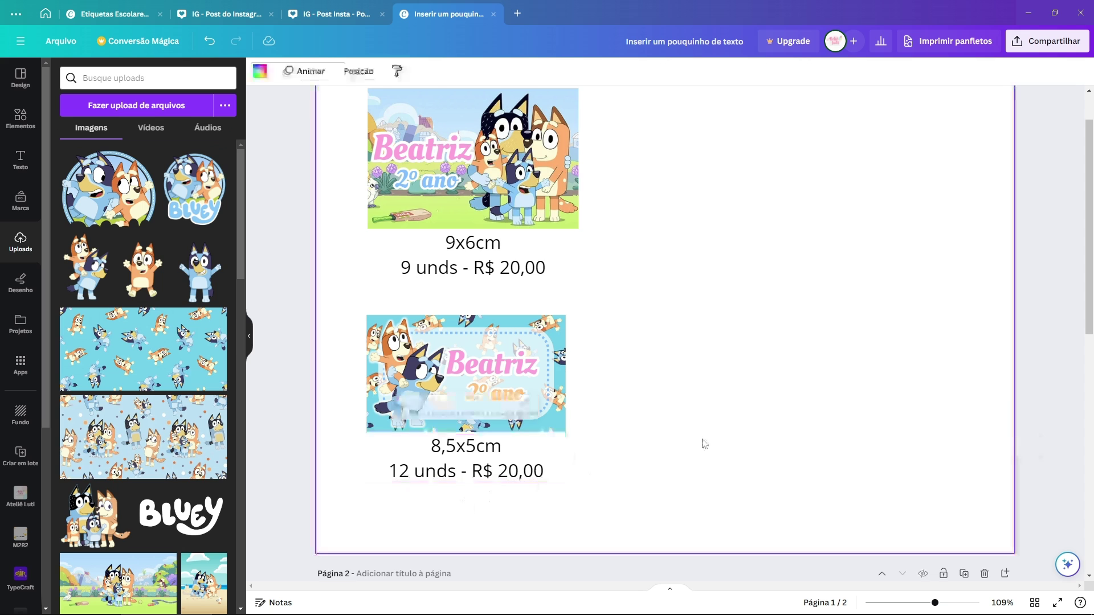
scroll(548, 354, up, 1)
drag(342, 147, 350, 556)
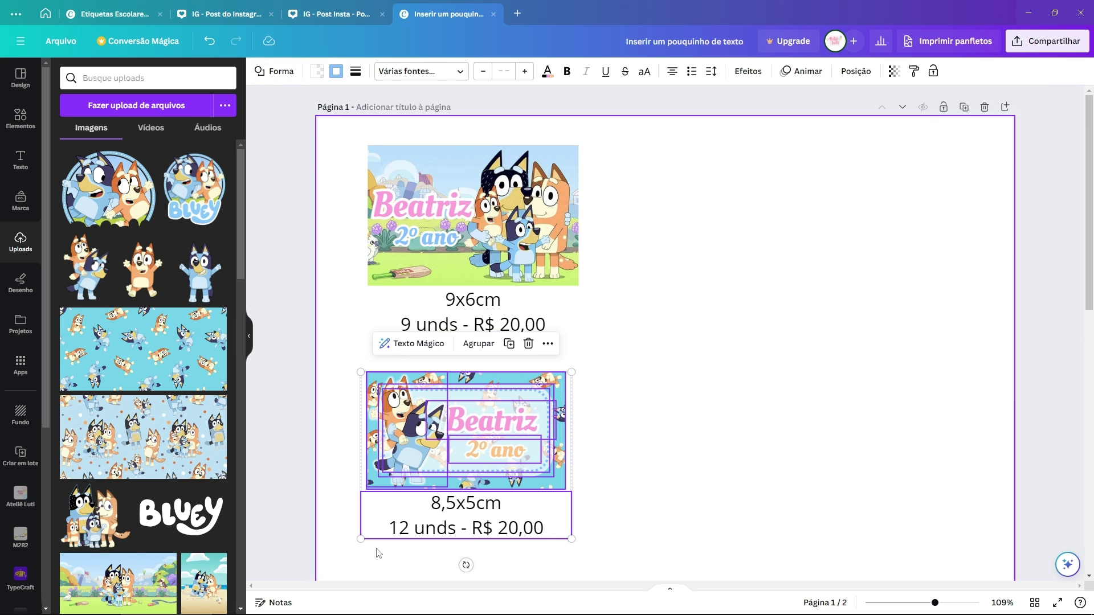
click(707, 482)
drag(605, 171, 351, 337)
click(658, 332)
key(Tab)
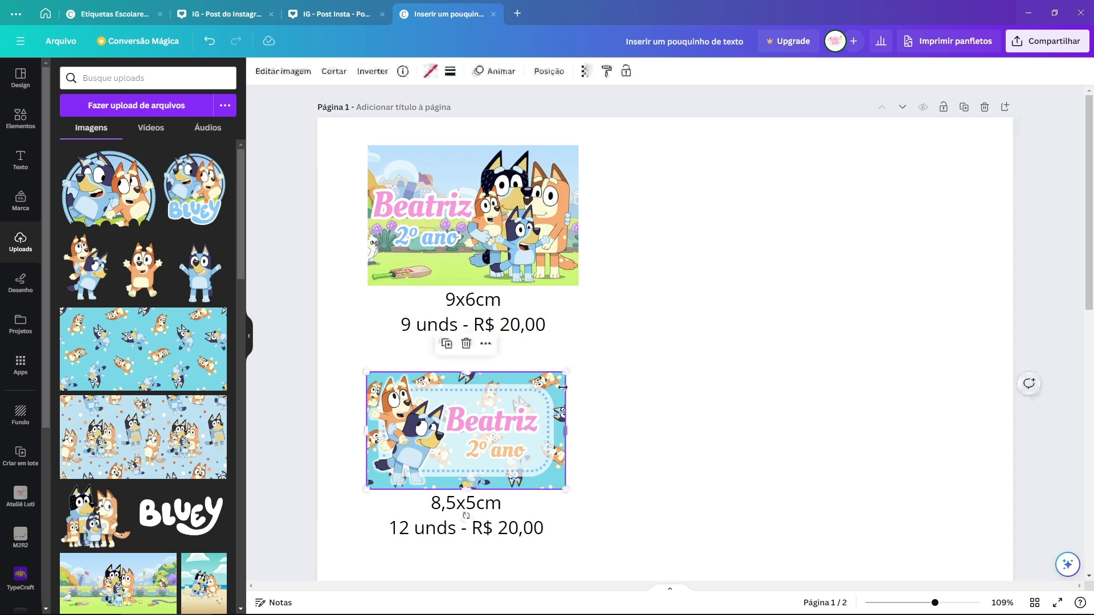
scroll(650, 256, down, 3)
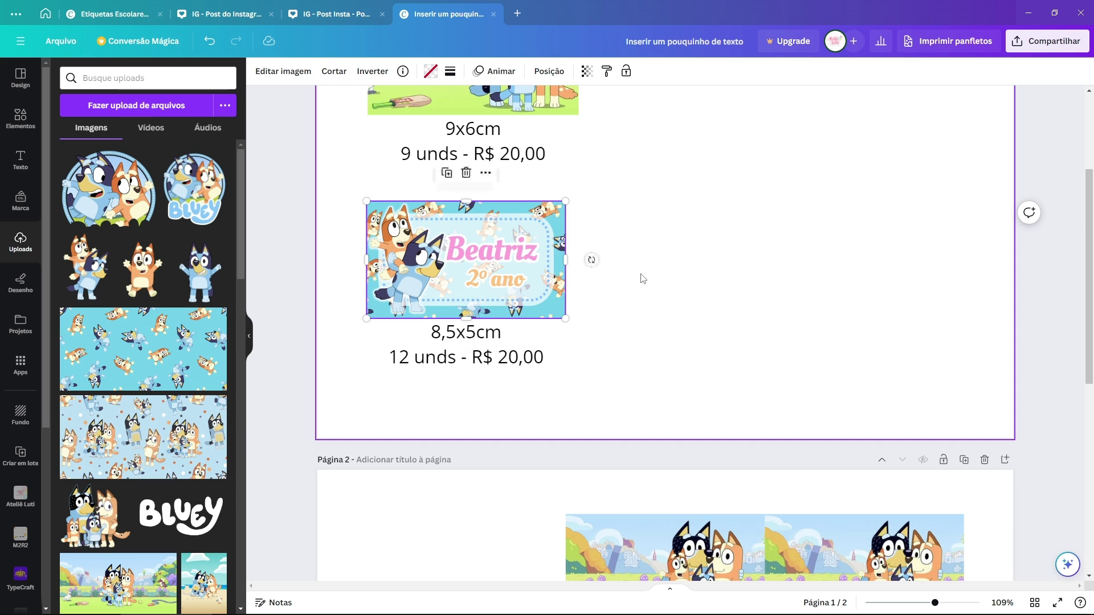
Step: Inspect the lower label's 8,5x5cm size caption and the surrounding page elements
click(410, 363)
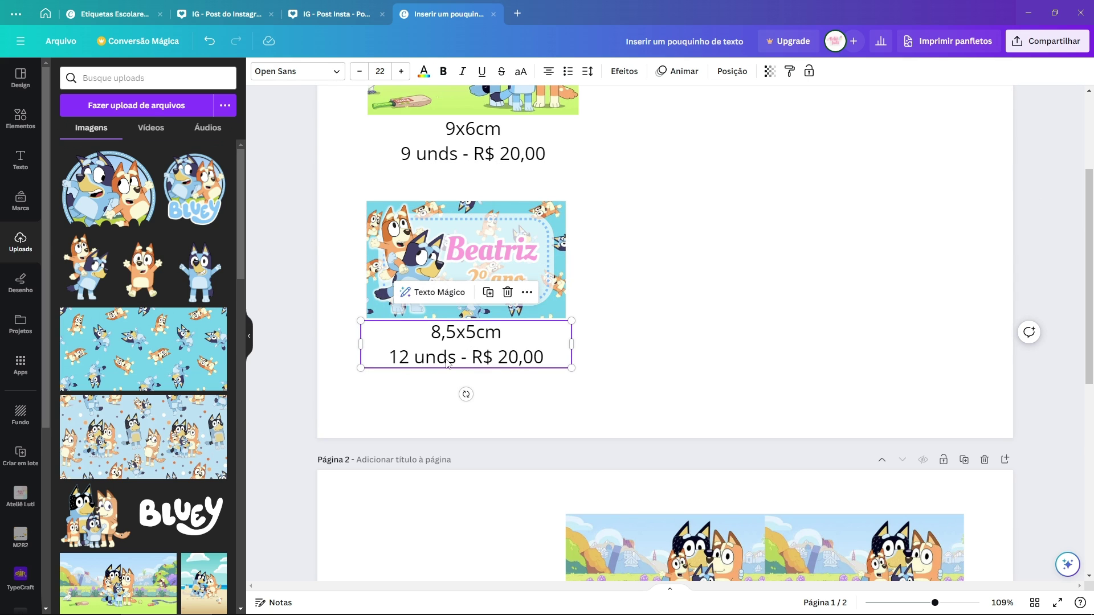
click(525, 364)
drag(505, 337, 428, 333)
click(694, 366)
scroll(699, 361, down, 3)
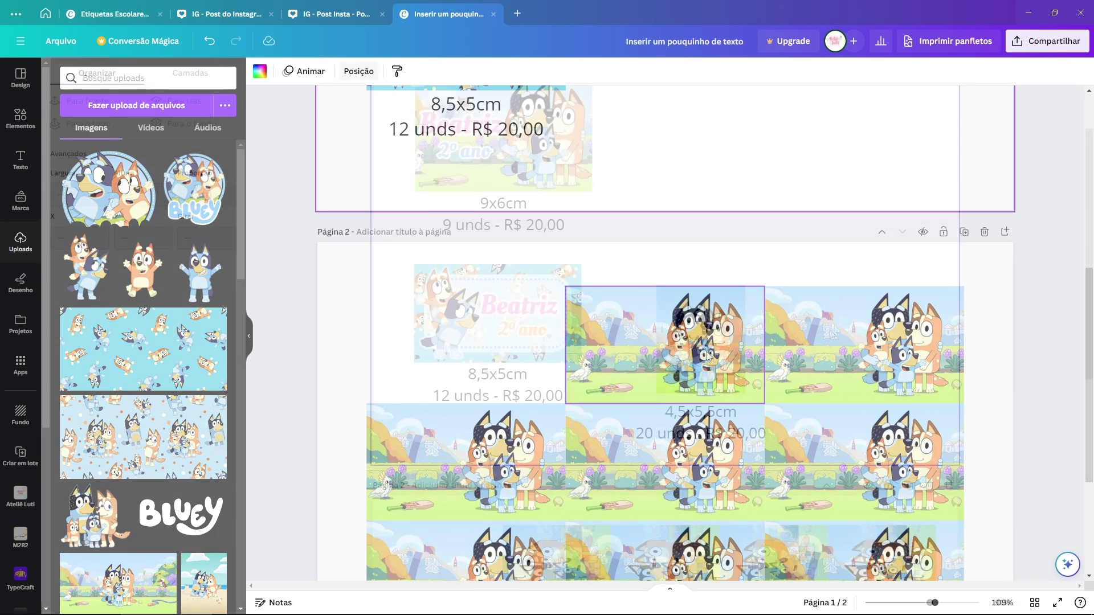
drag(794, 171, 403, 496)
click(859, 390)
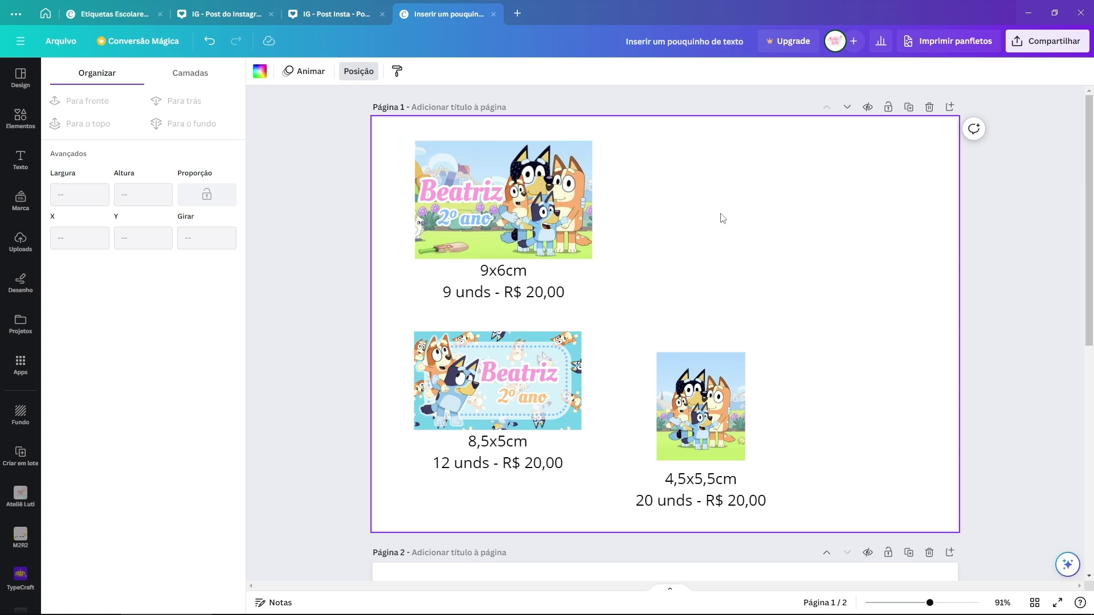
Step: Line up the square Bluey label with its 4,5x5,5cm caption beside the second label
drag(591, 173, 411, 310)
drag(642, 337, 779, 516)
drag(713, 443, 720, 446)
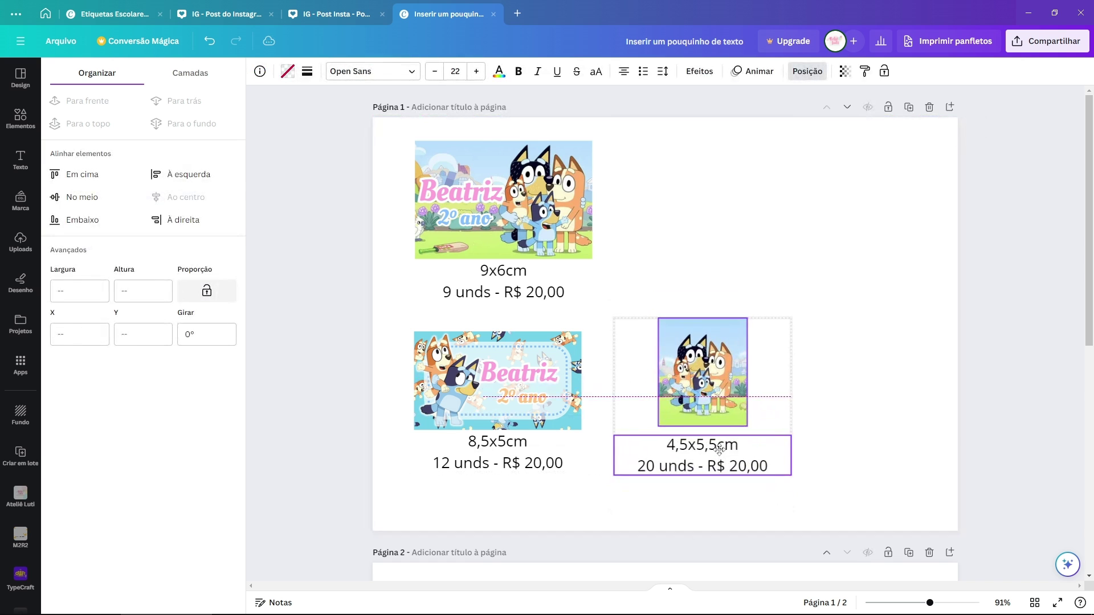
click(721, 228)
Step: Check the top label's grouping, then bring up the Etiquetas Escolares reference design
drag(386, 126, 633, 317)
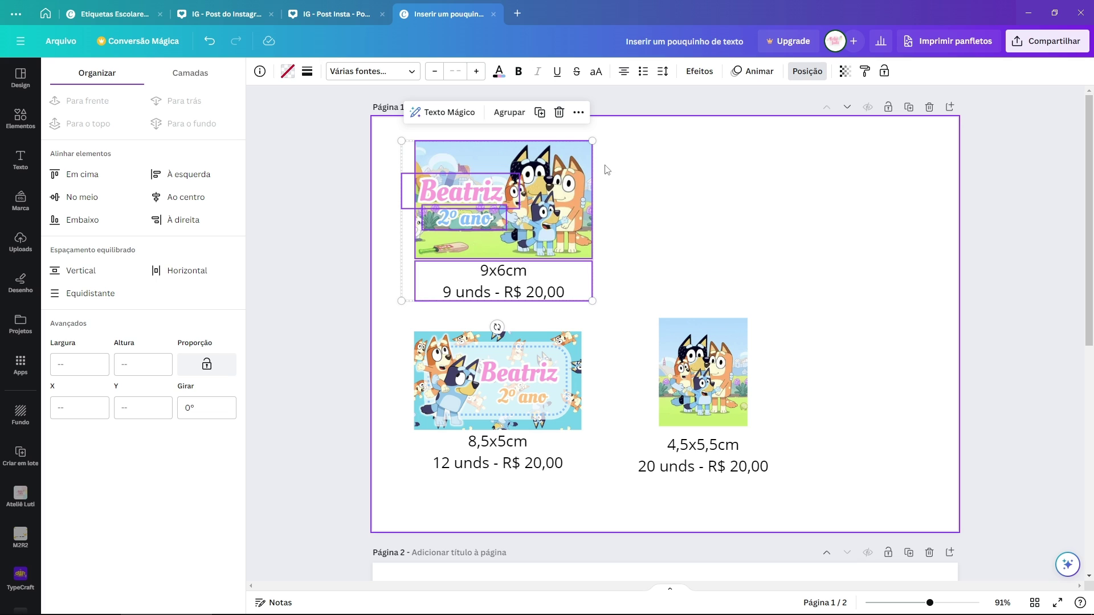
click(787, 252)
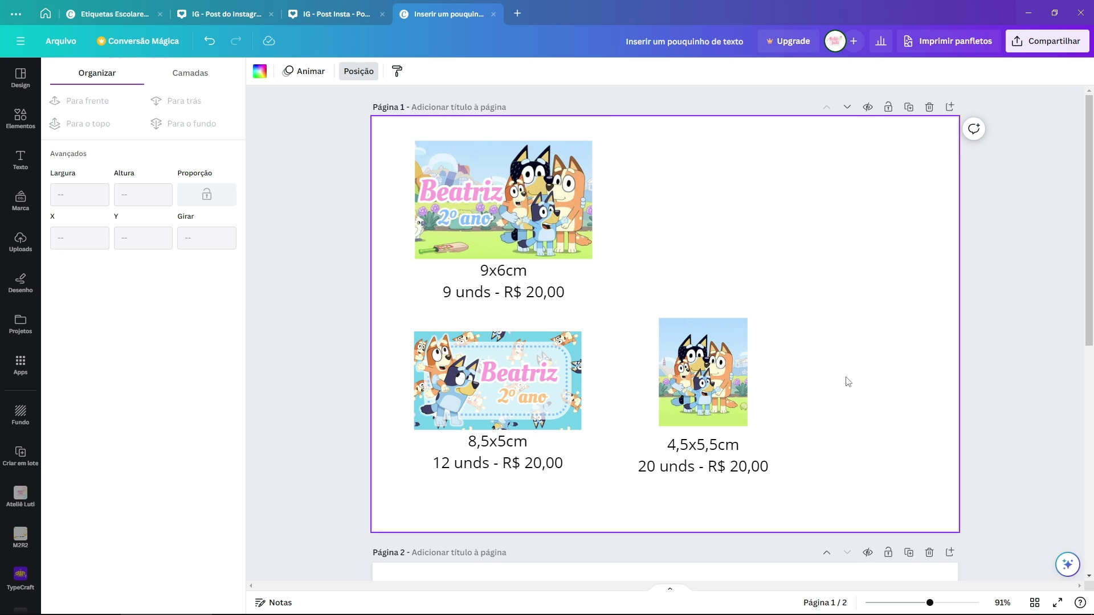
key(ctrl+Tab)
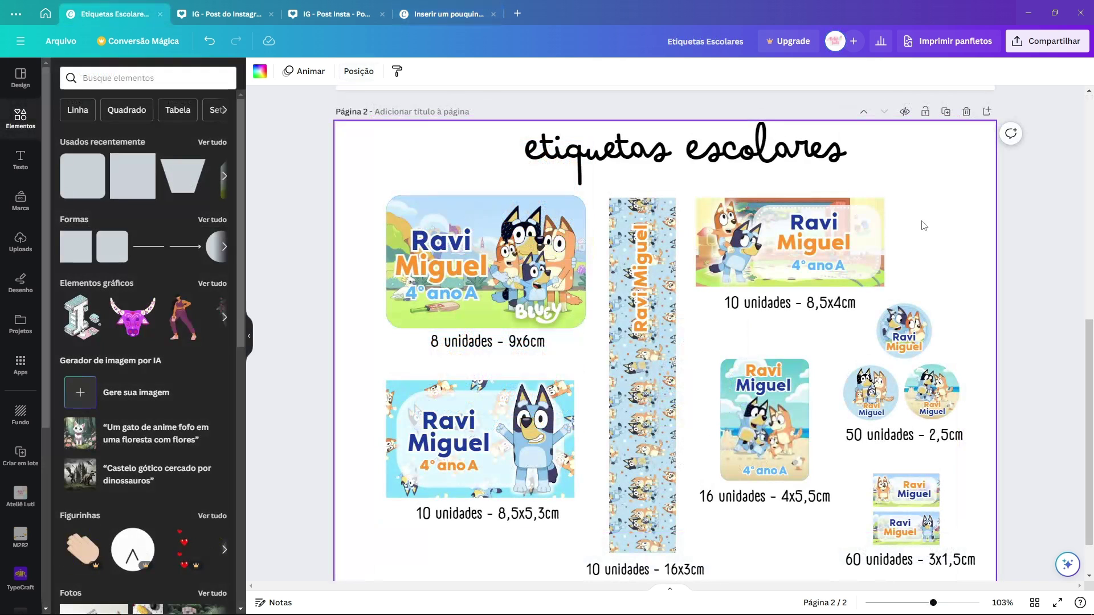
click(535, 343)
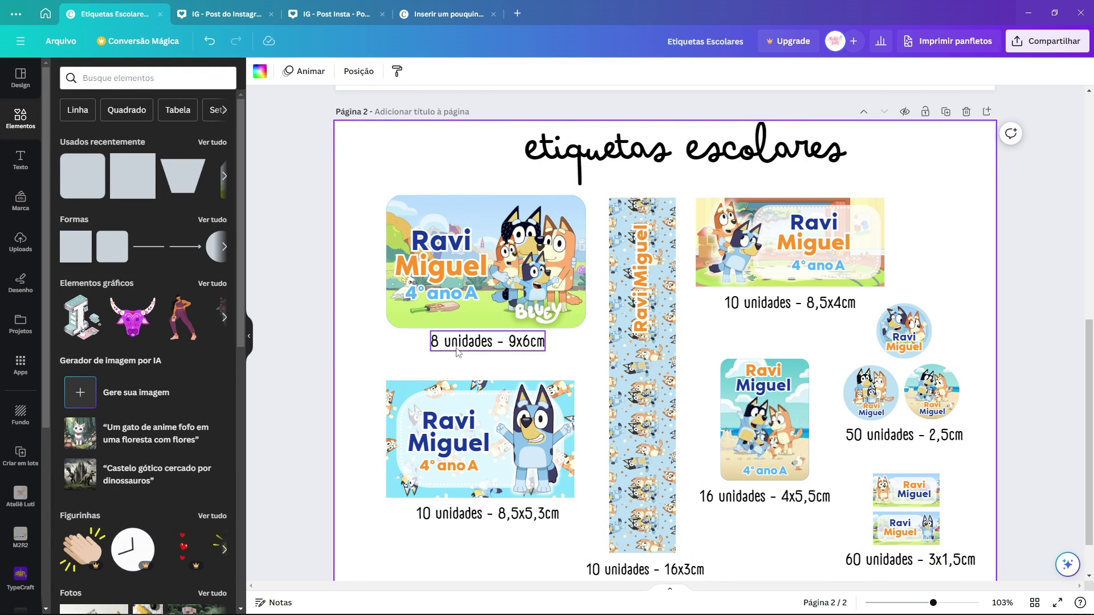
drag(391, 335, 563, 353)
click(564, 355)
click(541, 518)
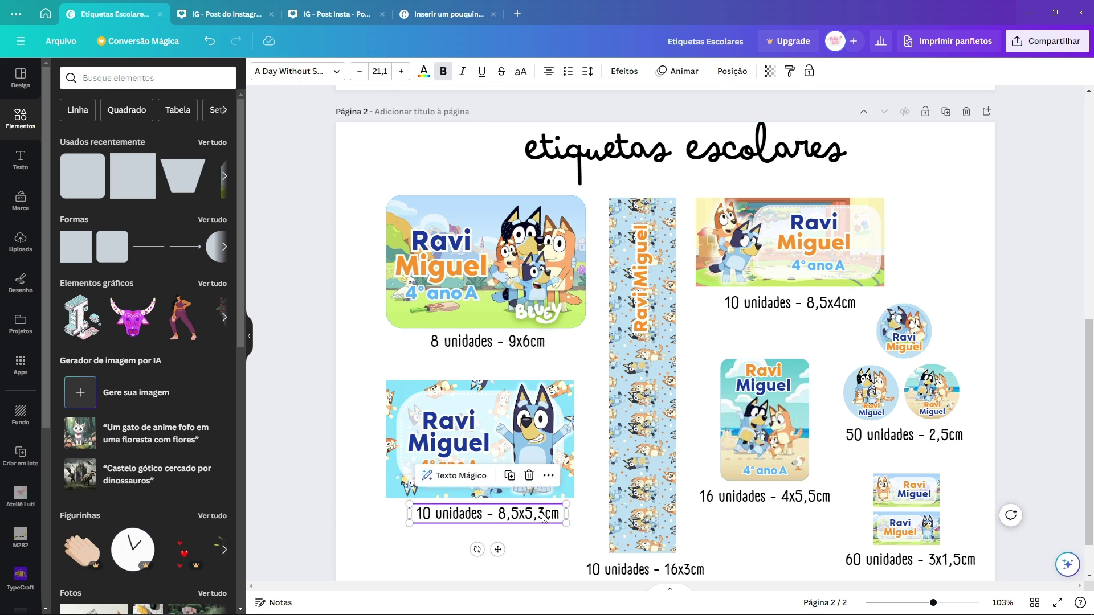
click(593, 370)
click(608, 190)
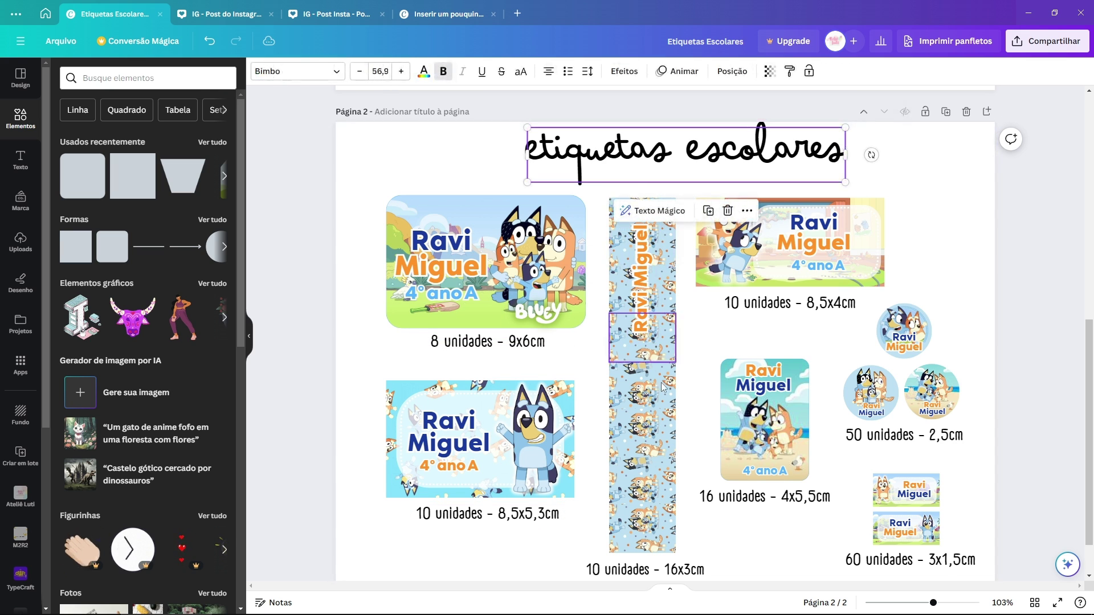
scroll(656, 530, down, 1)
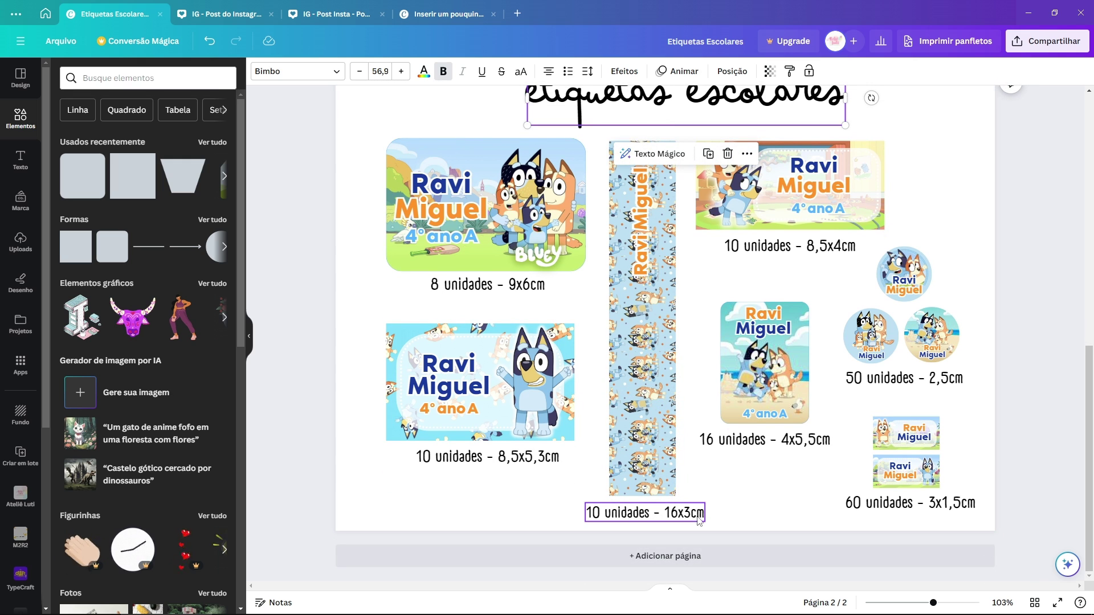
scroll(775, 479, up, 1)
scroll(999, 403, up, 5)
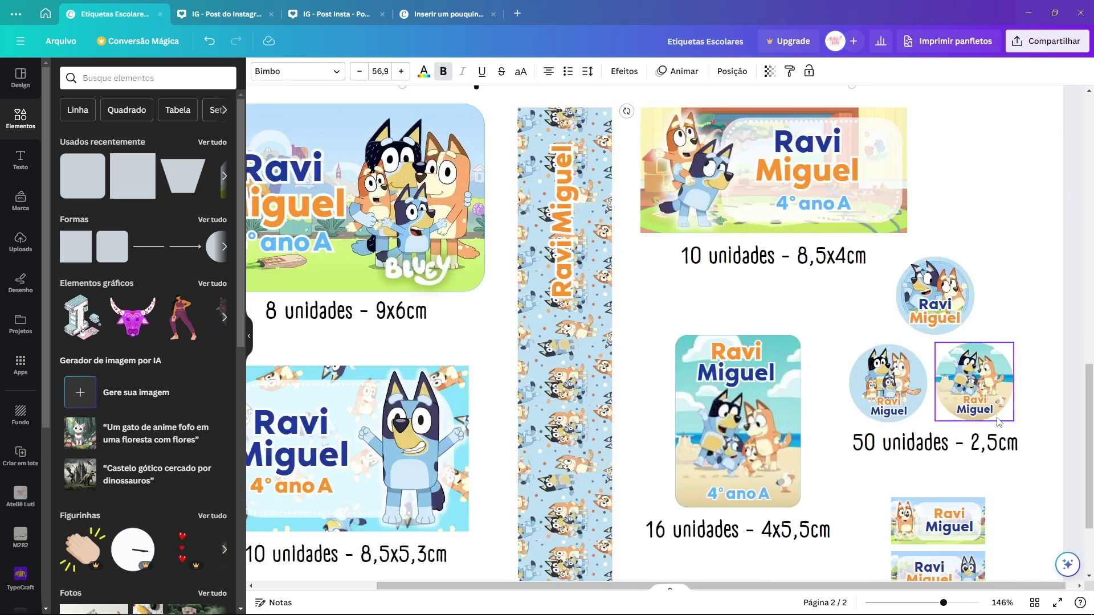
drag(1027, 295, 800, 474)
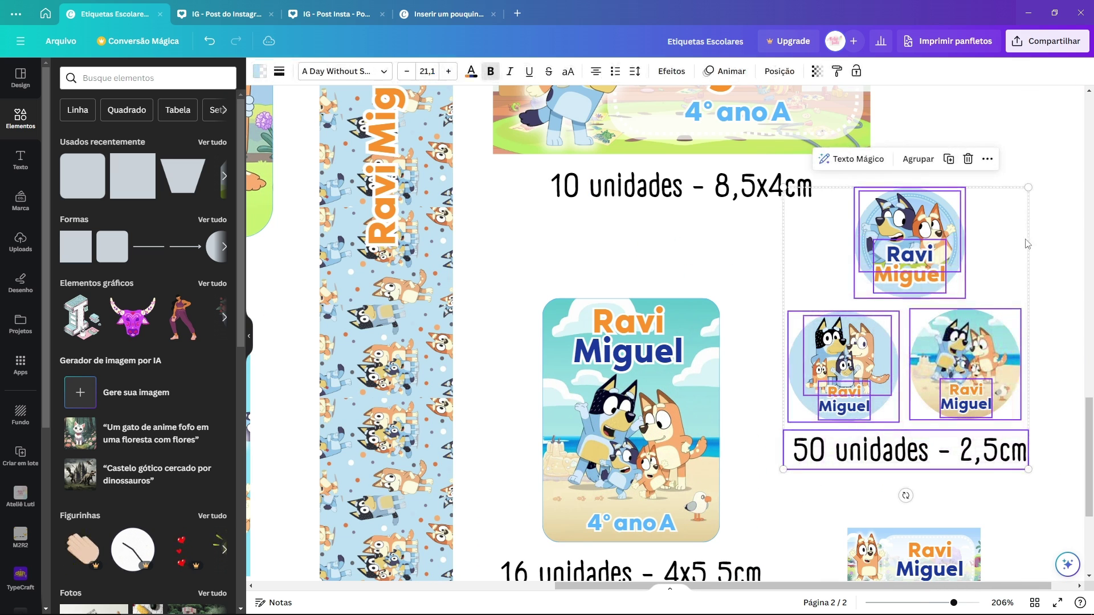
click(1046, 178)
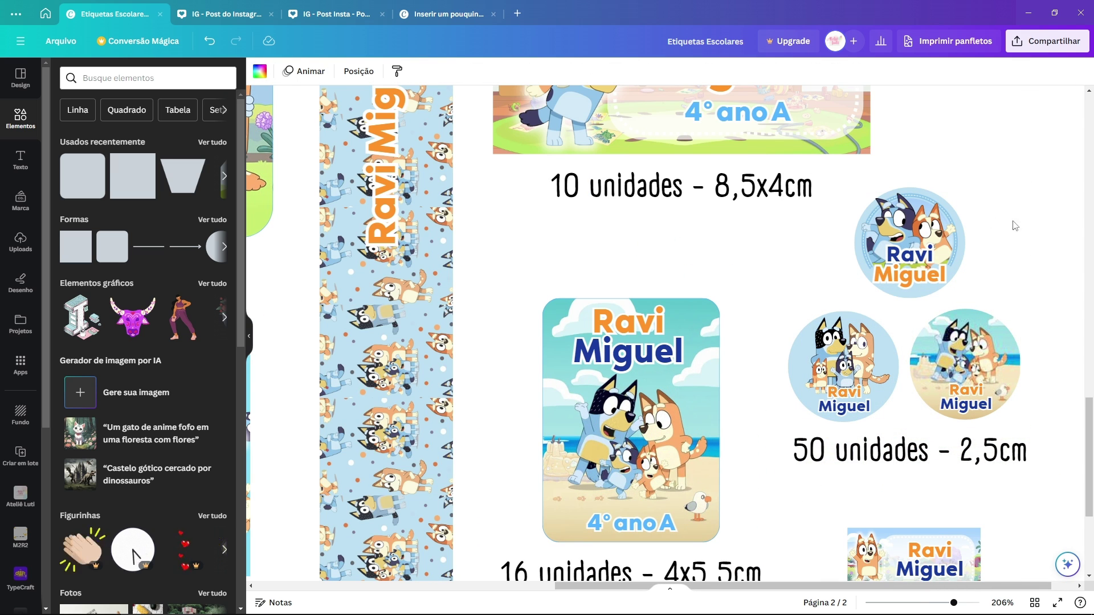
drag(1028, 222, 887, 289)
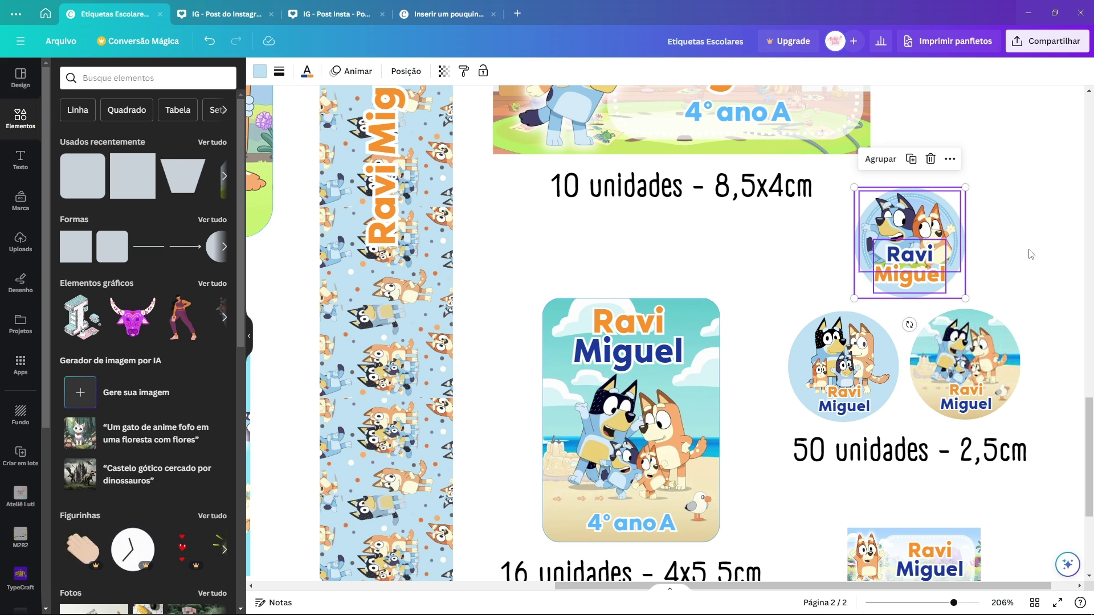
click(1023, 279)
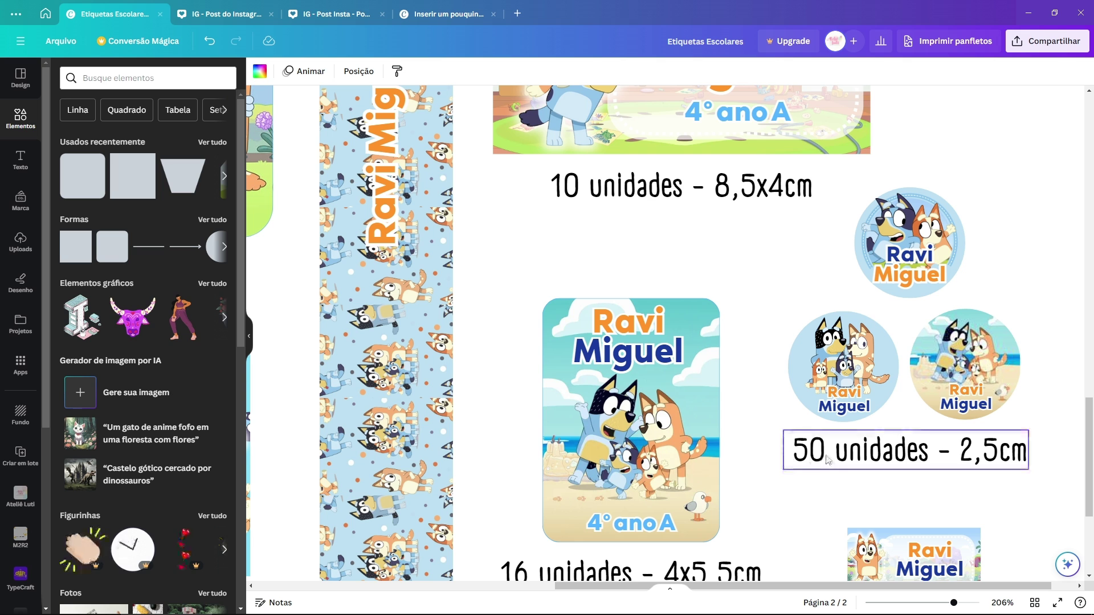
scroll(1065, 228, down, 2)
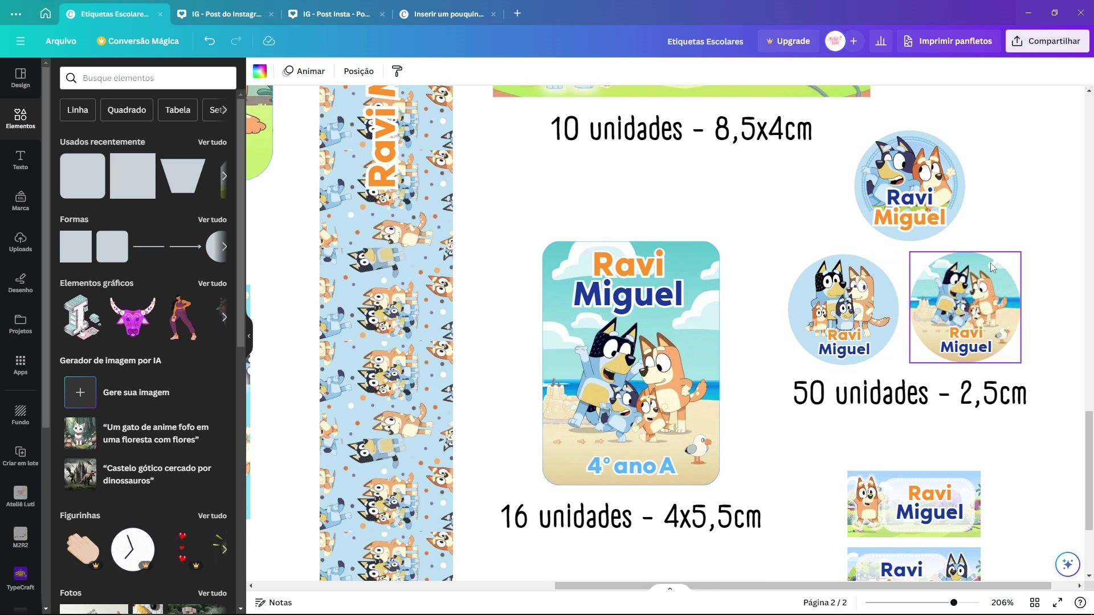
scroll(971, 279, down, 3)
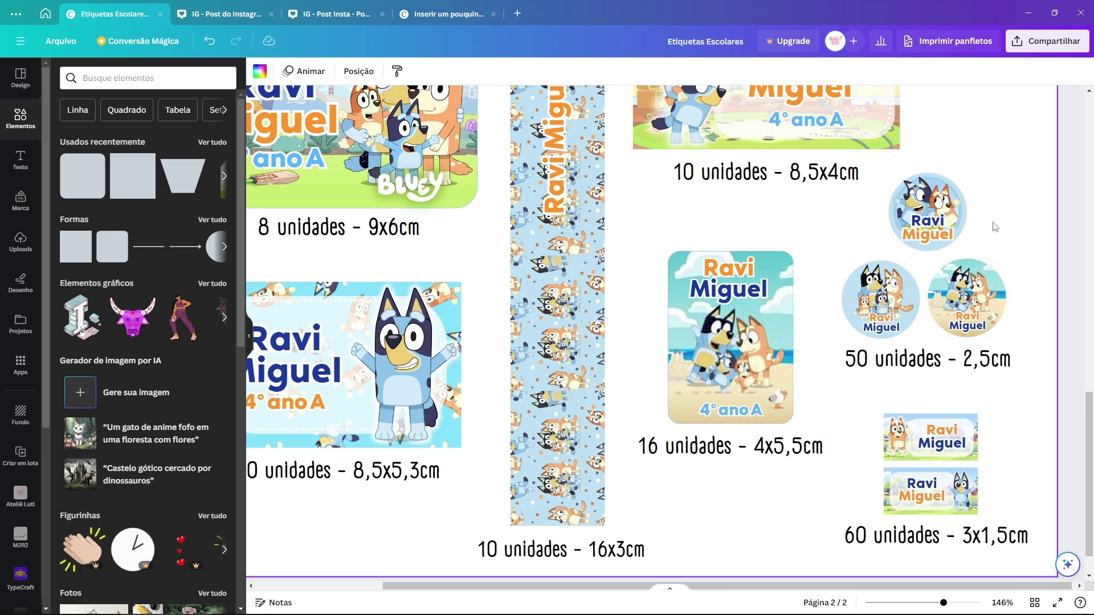
scroll(1028, 242, up, 4)
scroll(836, 290, down, 1)
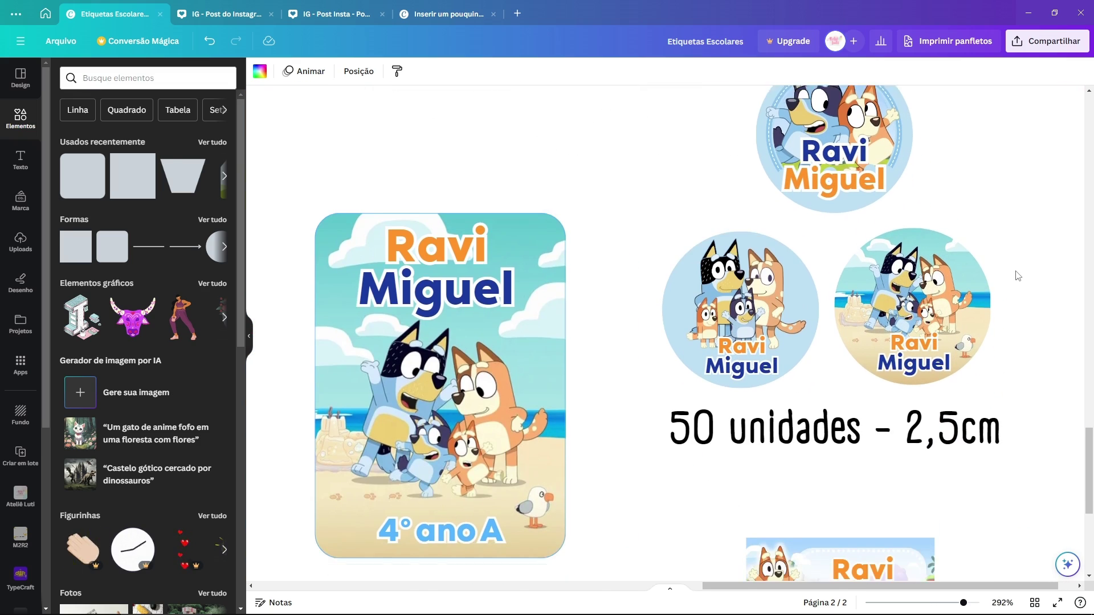
scroll(858, 302, down, 4)
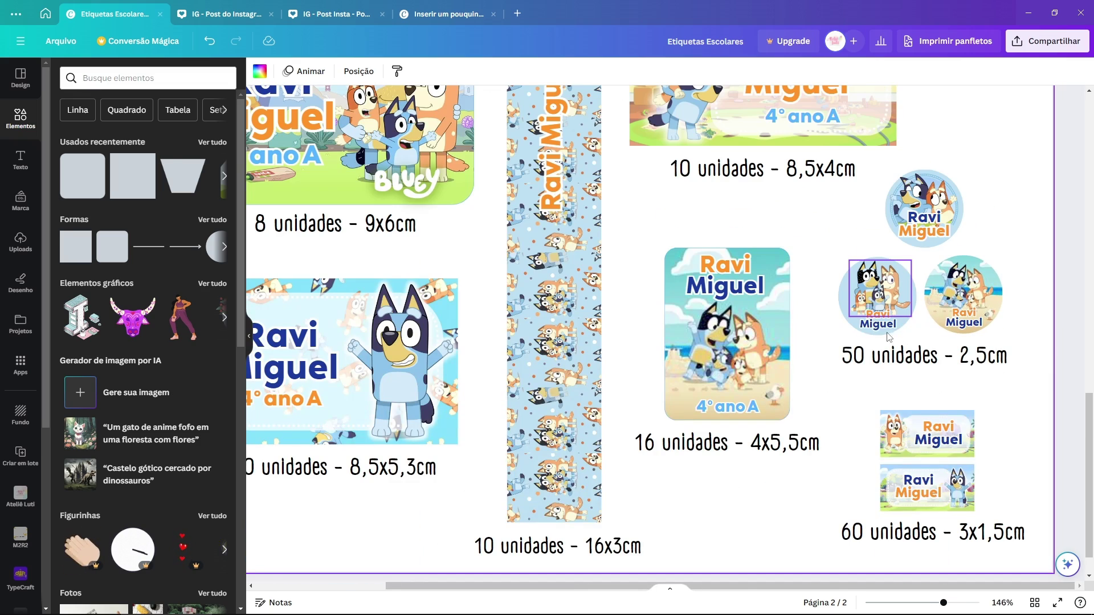
scroll(1016, 477, up, 3)
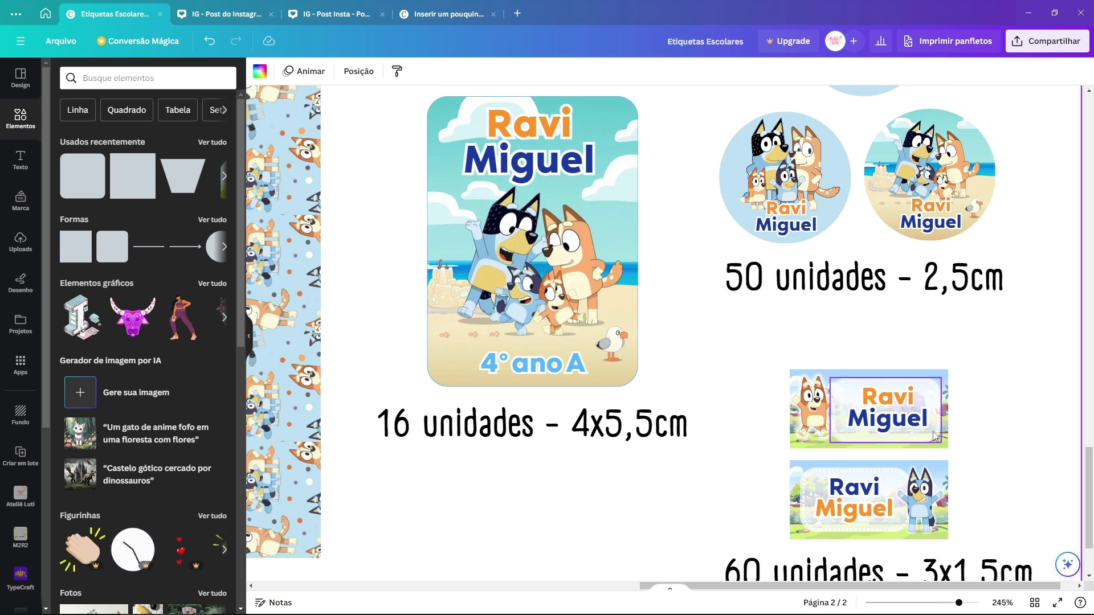
drag(983, 373, 1029, 468)
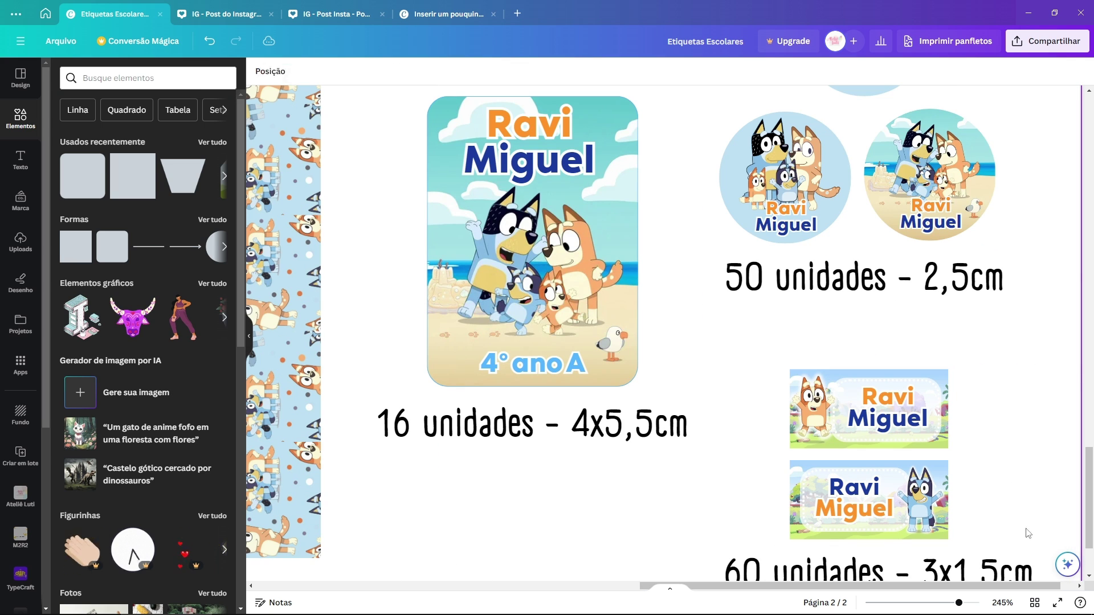
drag(1020, 145, 789, 333)
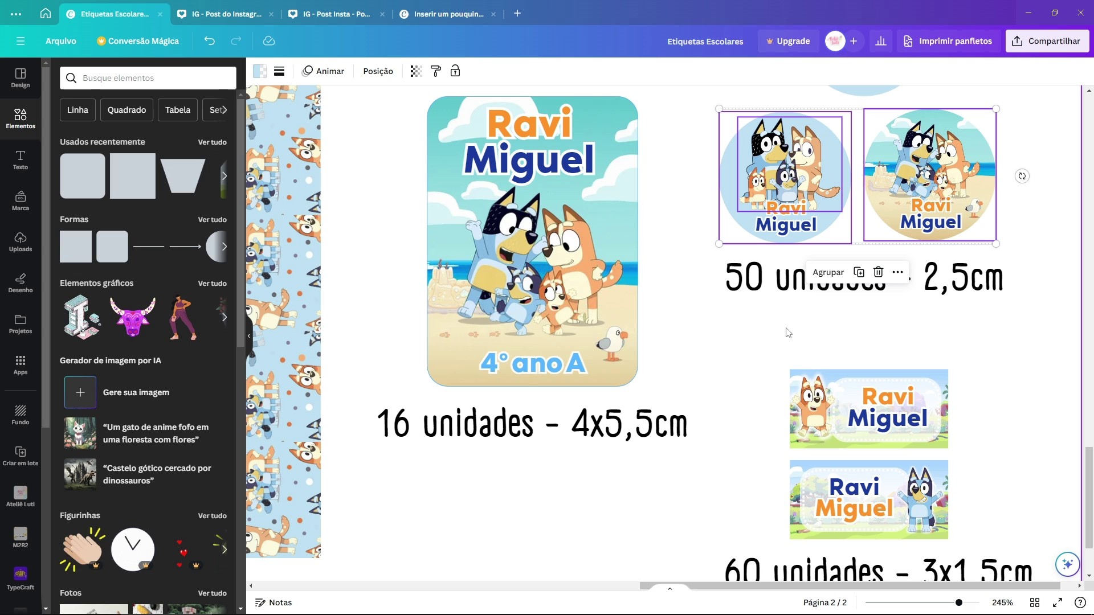
click(871, 328)
scroll(1034, 358, down, 2)
scroll(1029, 358, up, 1)
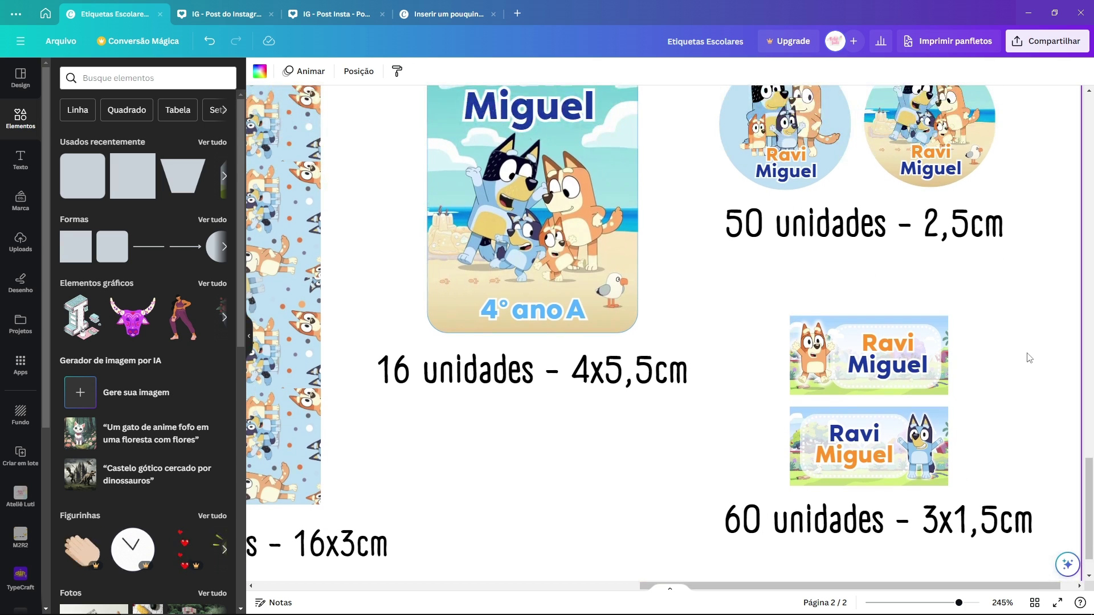
scroll(1043, 371, up, 2)
drag(1047, 376, 691, 152)
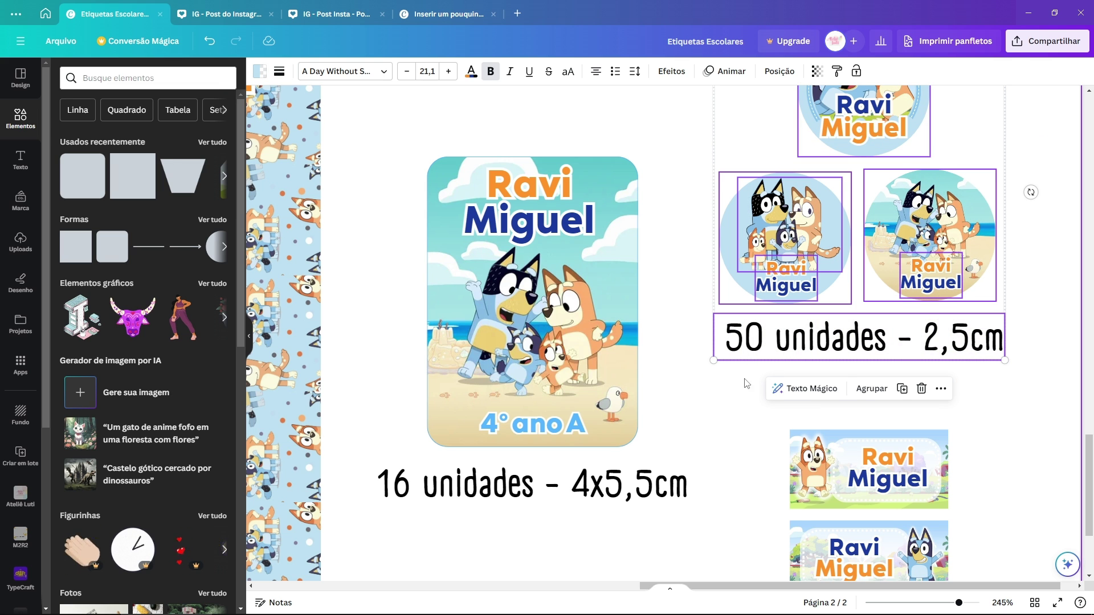
scroll(758, 359, down, 2)
click(989, 337)
scroll(988, 337, up, 3)
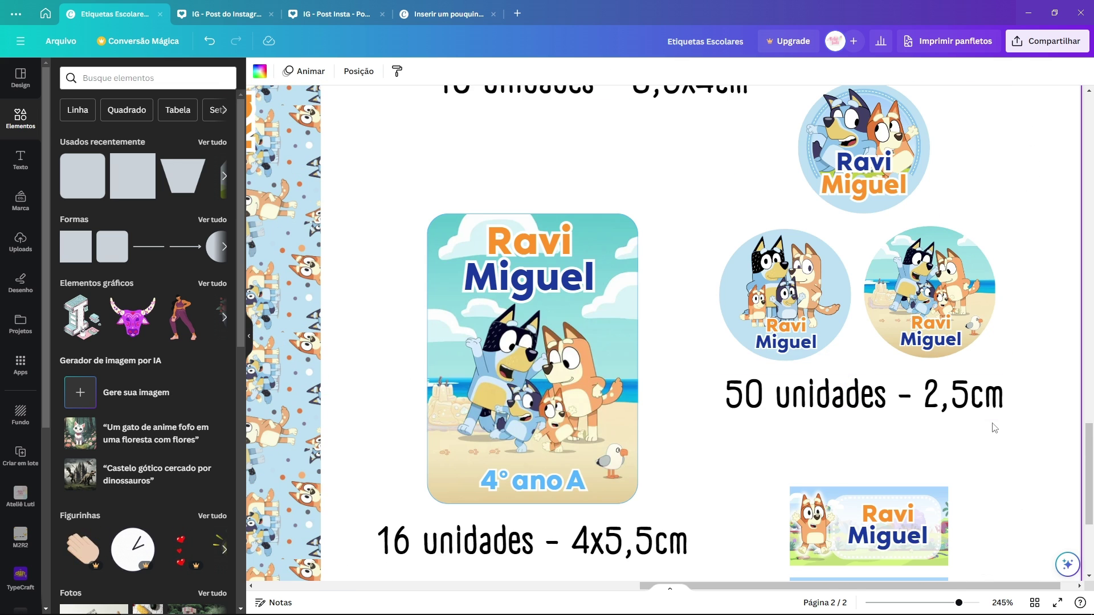
scroll(912, 399, down, 1)
click(749, 355)
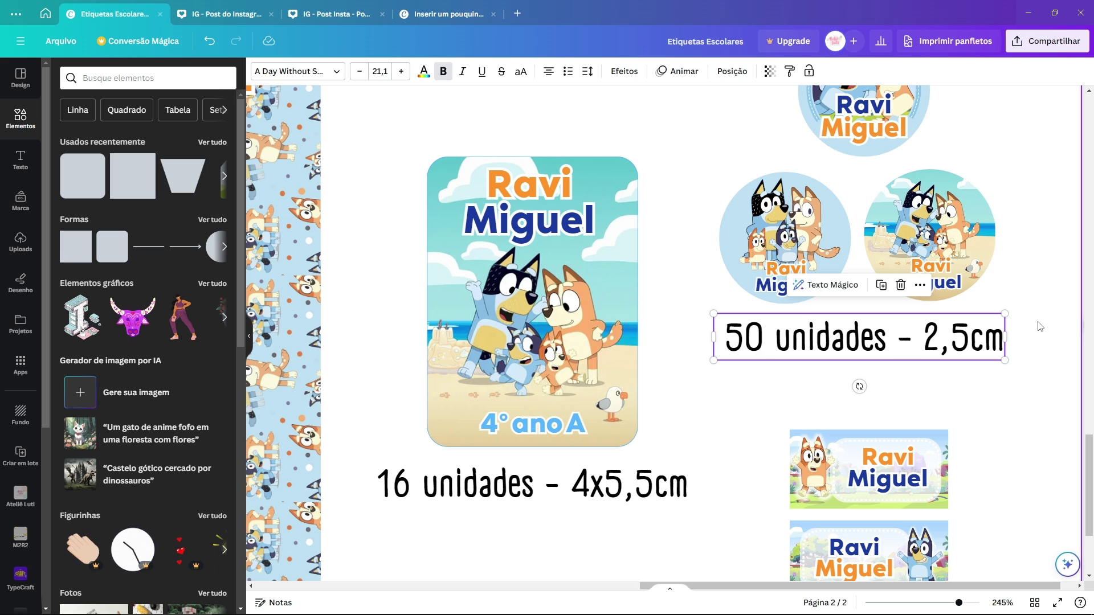
scroll(1040, 327, up, 1)
mouse_move(1035, 420)
mouse_down()
mouse_move(716, 349)
mouse_move(718, 91)
mouse_up()
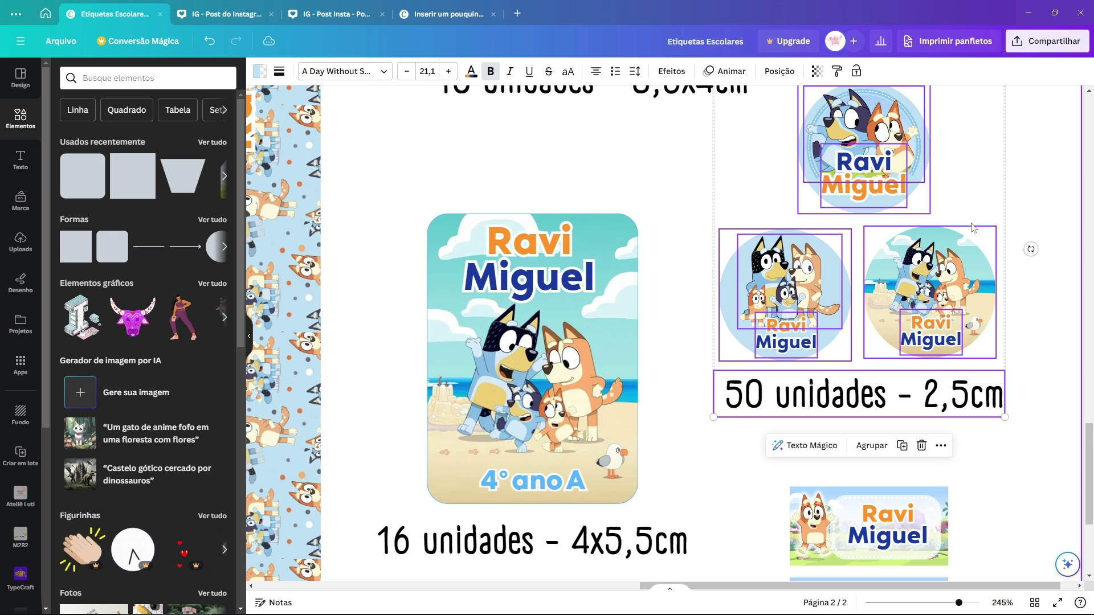
click(1046, 165)
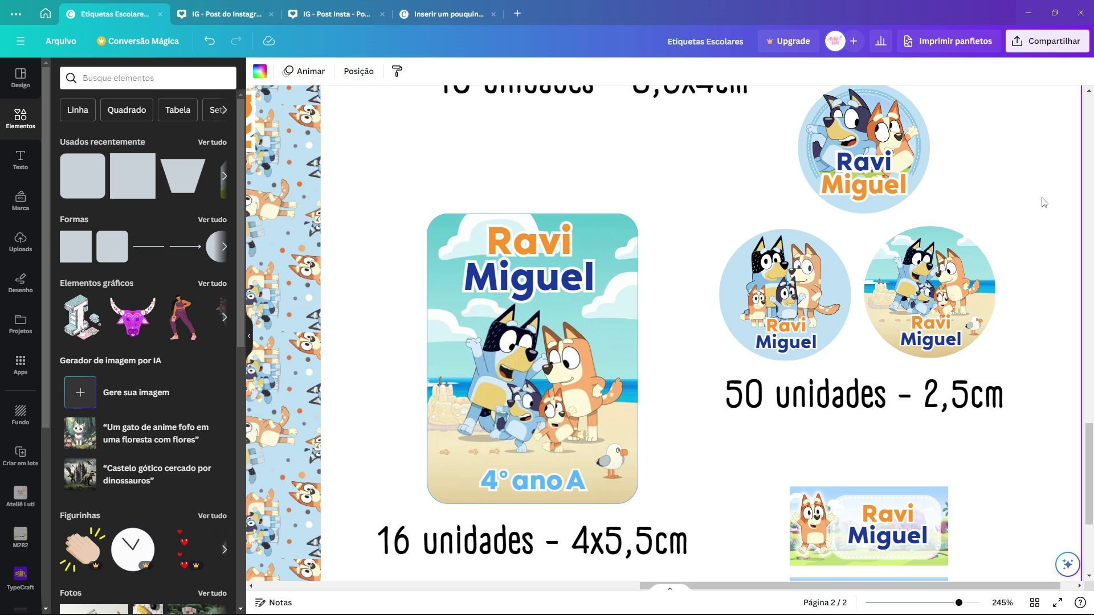
scroll(1010, 283, down, 1)
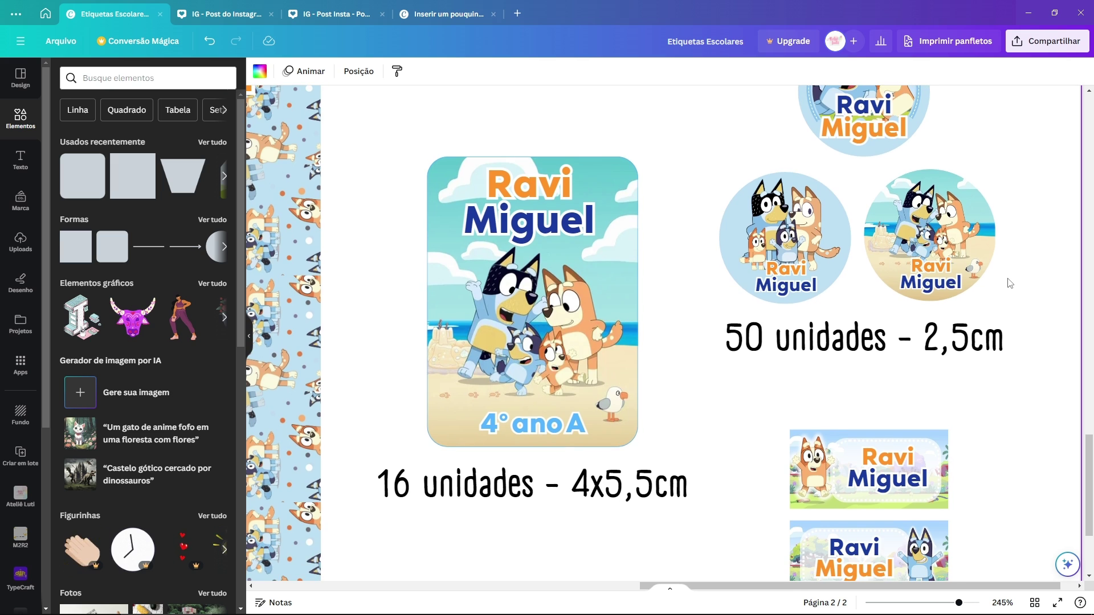
scroll(1010, 283, down, 3)
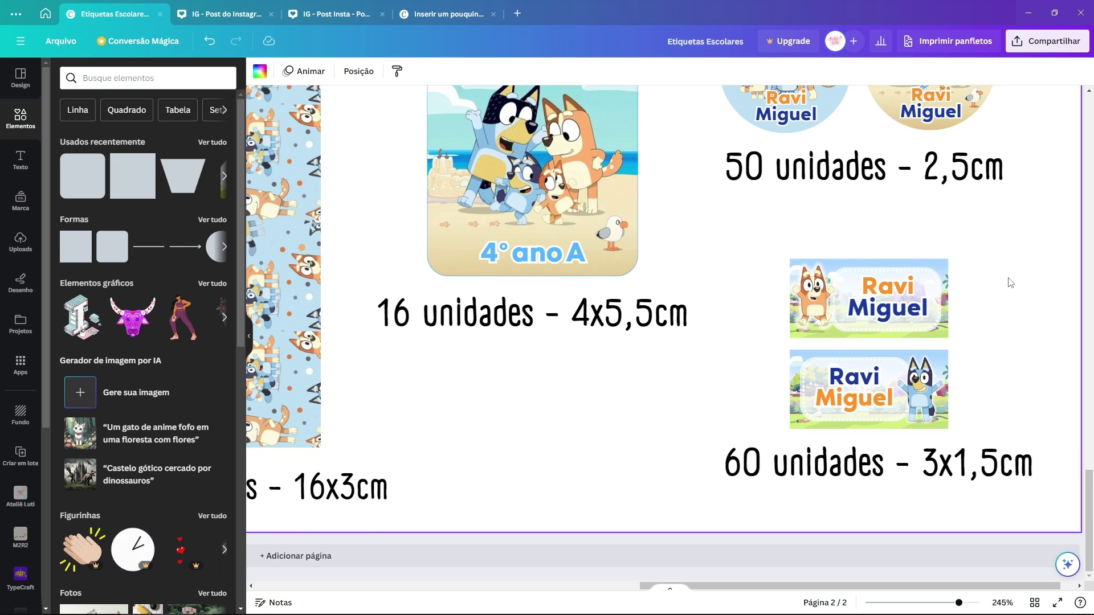
drag(1023, 246, 782, 339)
click(989, 359)
click(831, 484)
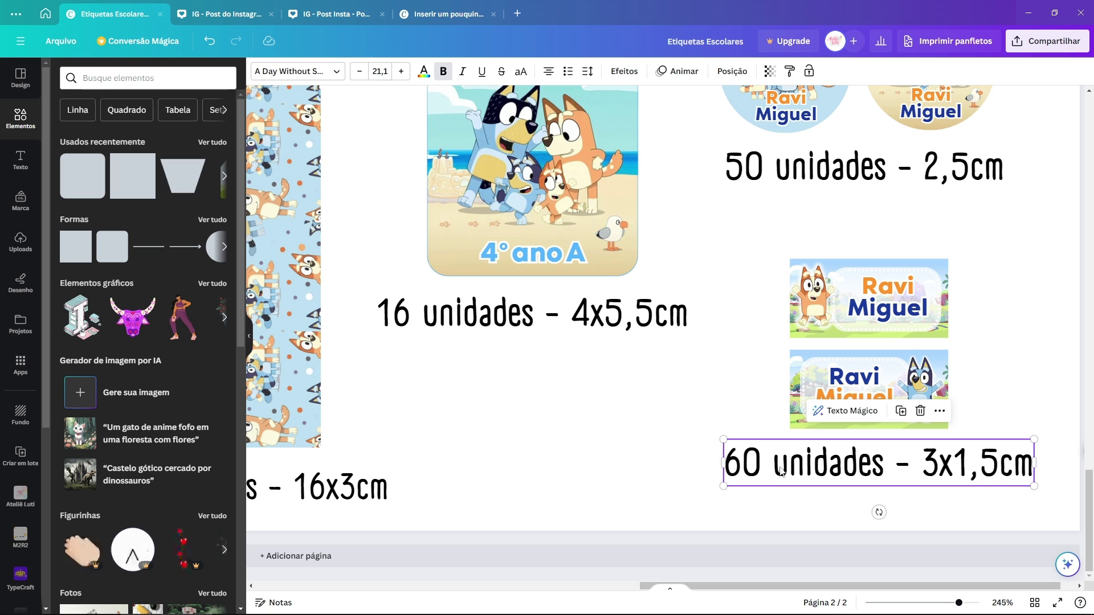
click(687, 446)
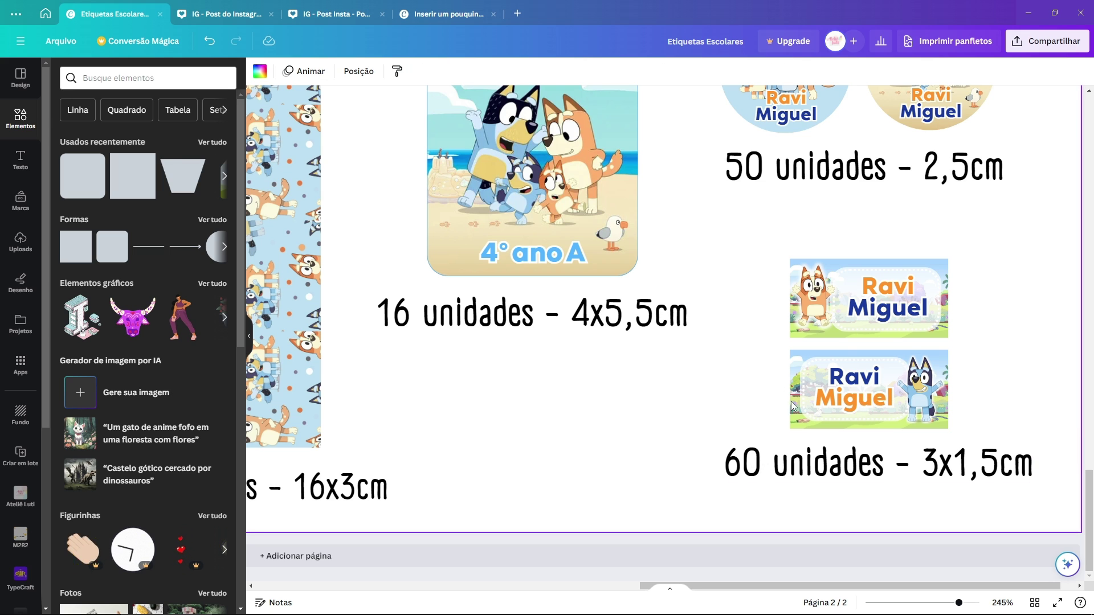
scroll(792, 406, down, 2)
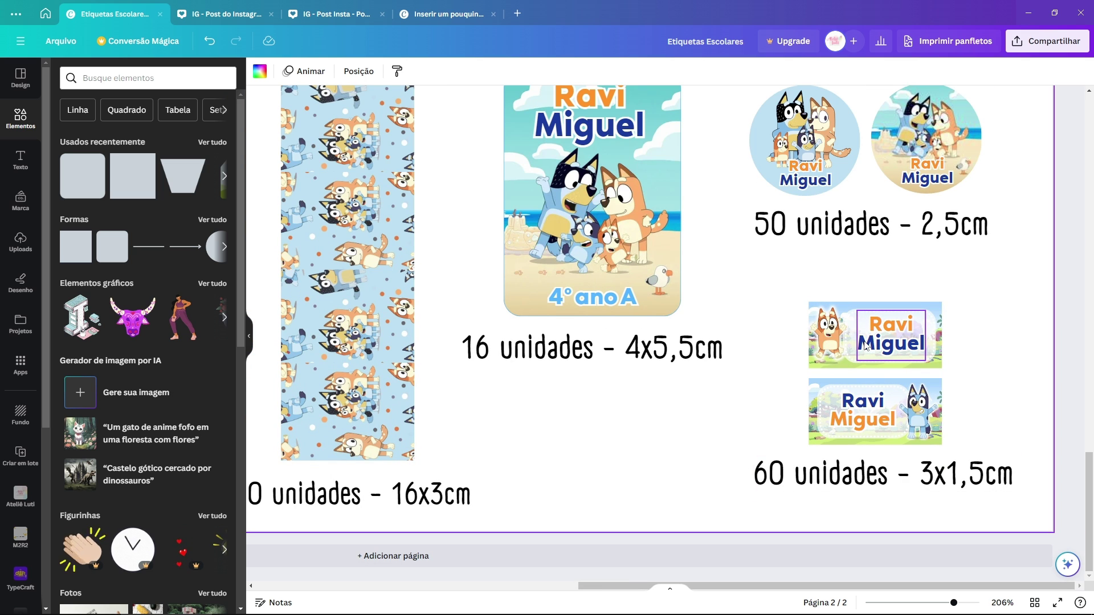
scroll(792, 283, down, 3)
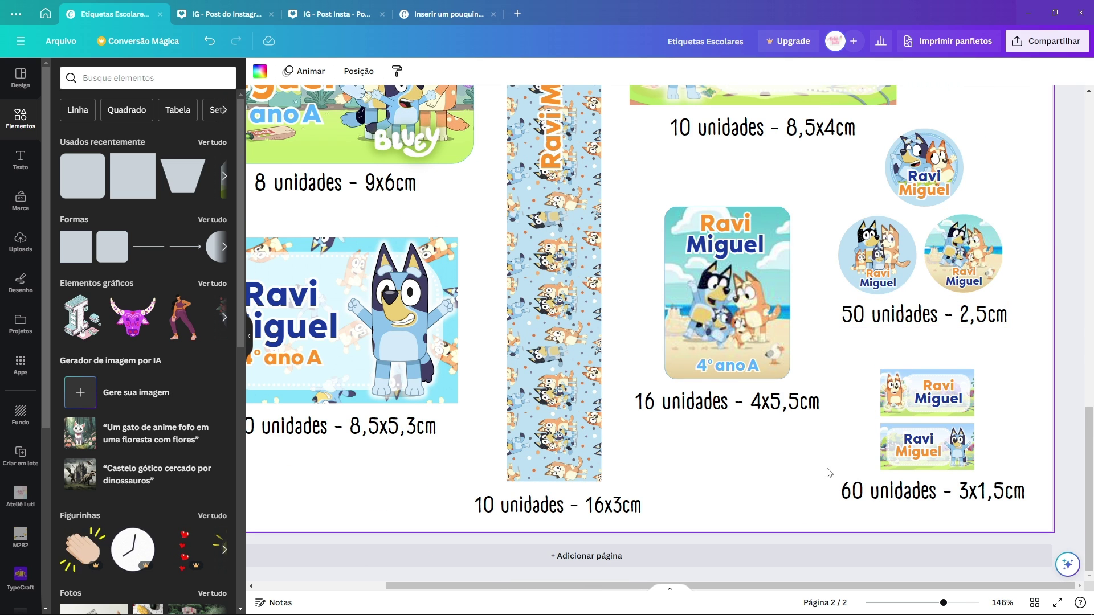
drag(817, 472, 883, 501)
drag(952, 508, 953, 509)
click(855, 352)
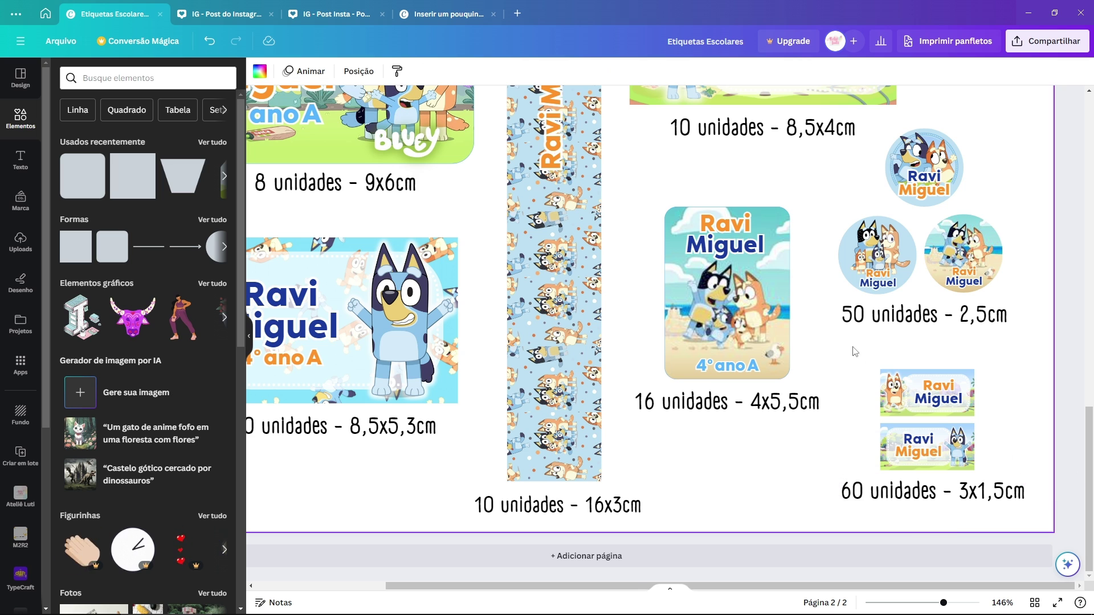
scroll(816, 352, down, 2)
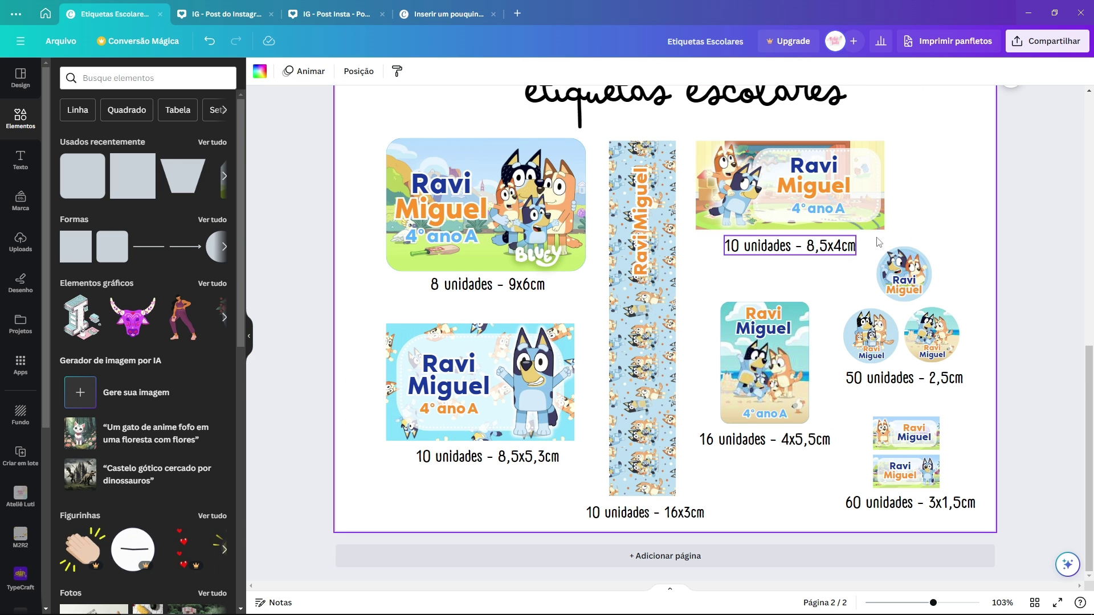
scroll(957, 184, up, 1)
click(428, 205)
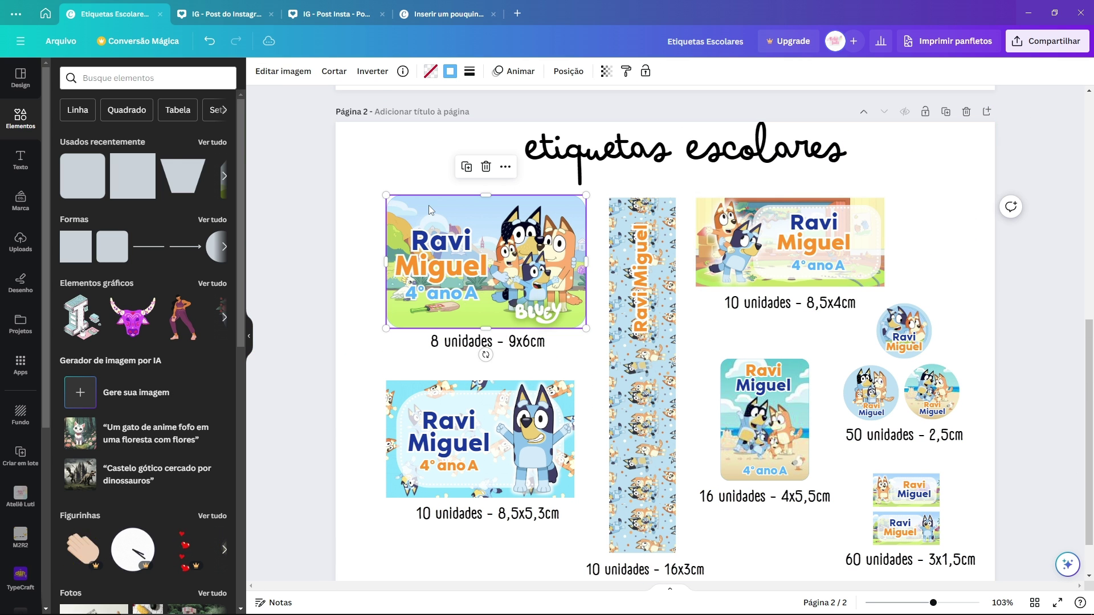
key(ctrl+z)
key(ctrl+z)
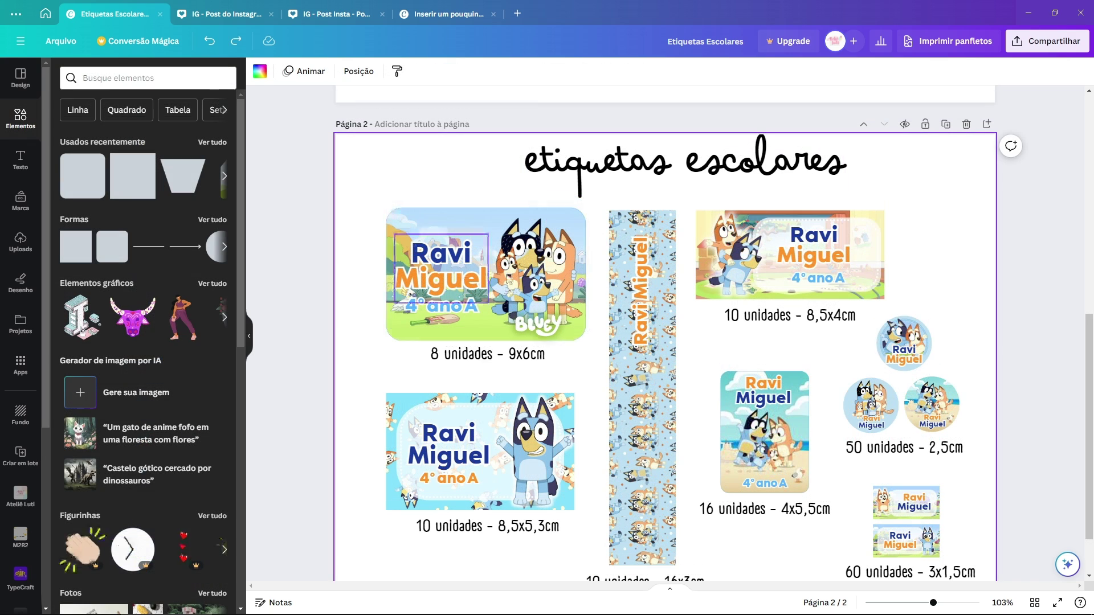
drag(391, 400, 383, 564)
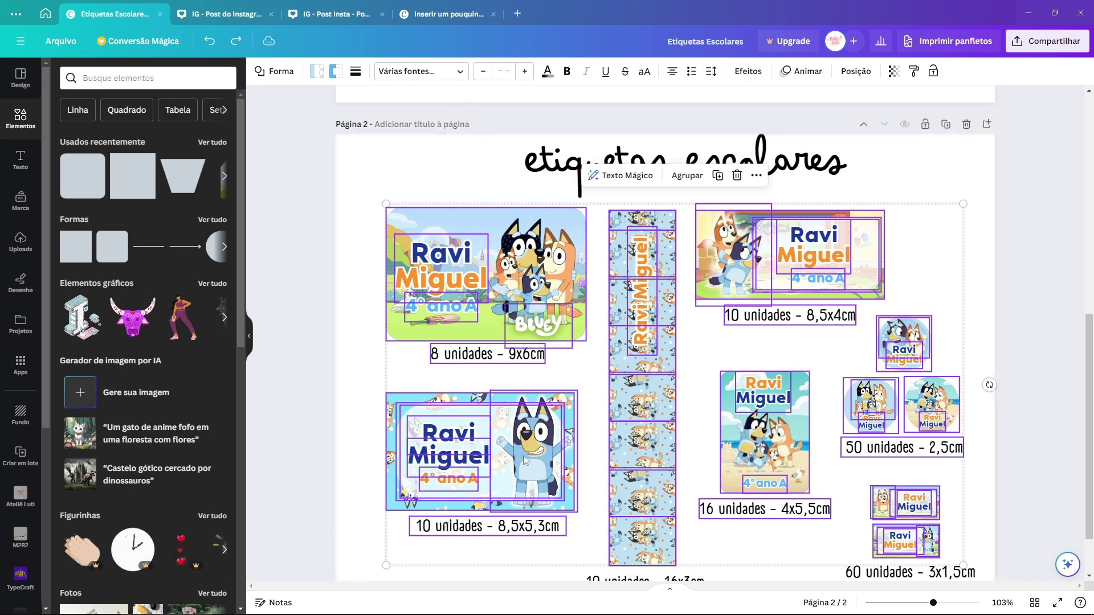
click(928, 186)
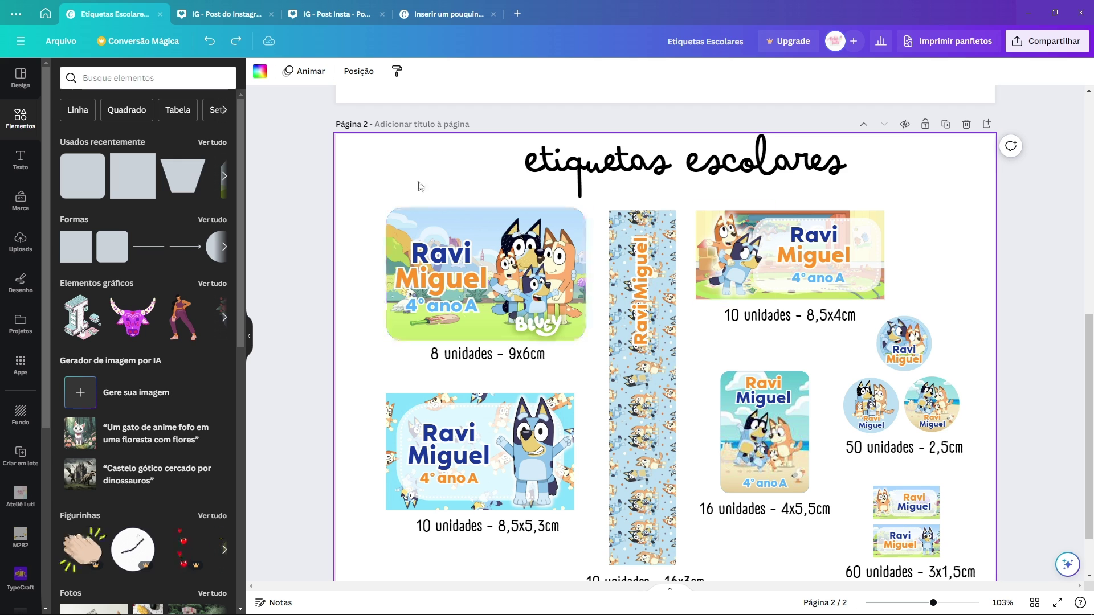
click(551, 259)
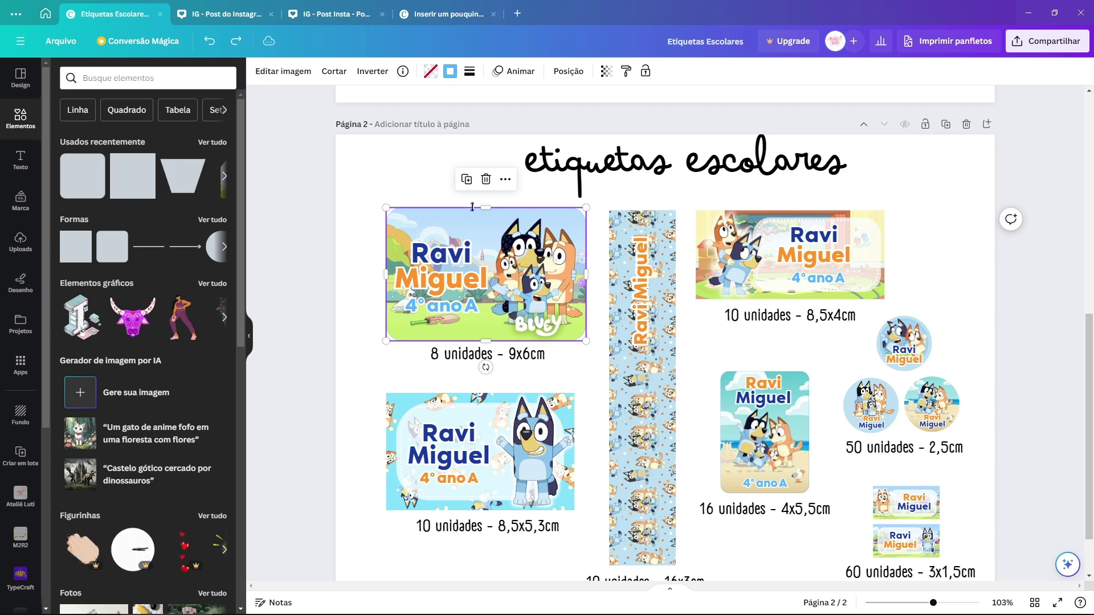
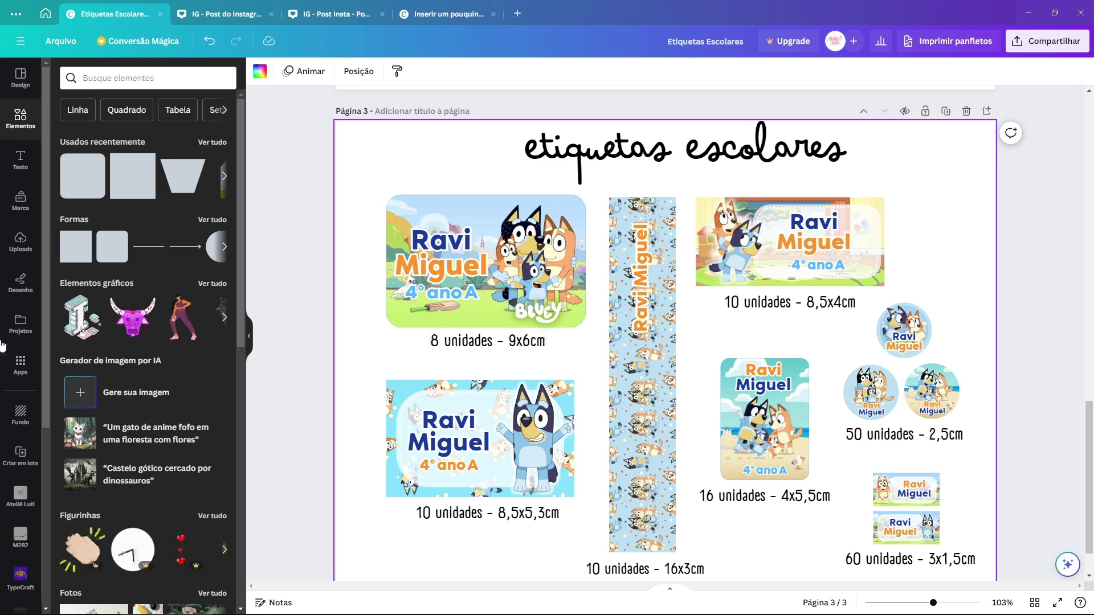
Step: Set the pastel striped upload as the first 9x6cm label's background
click(20, 243)
scroll(94, 358, down, 15)
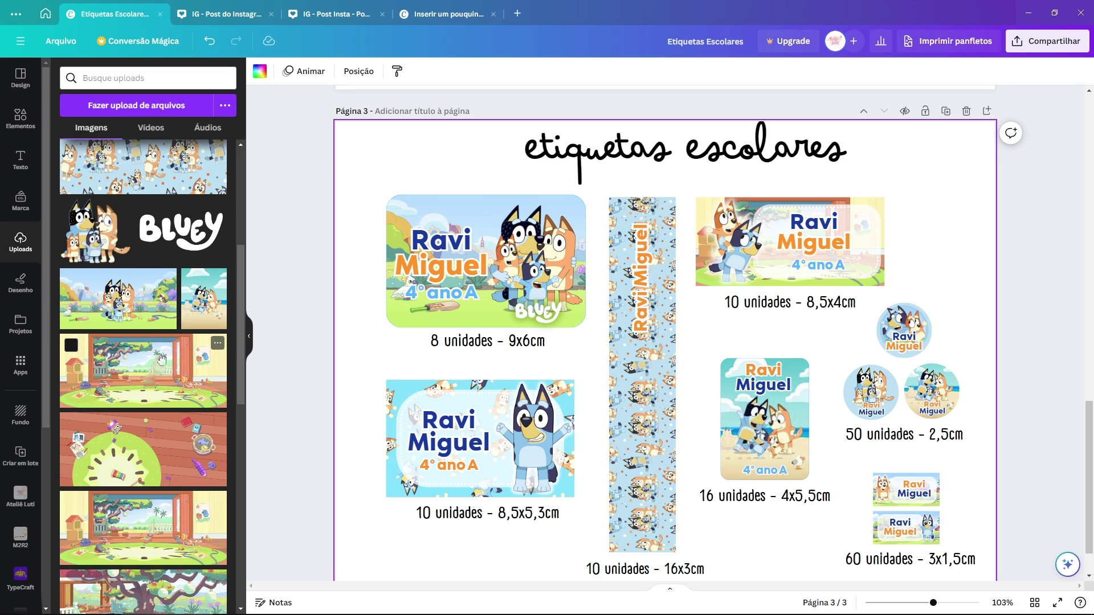
scroll(167, 350, down, 6)
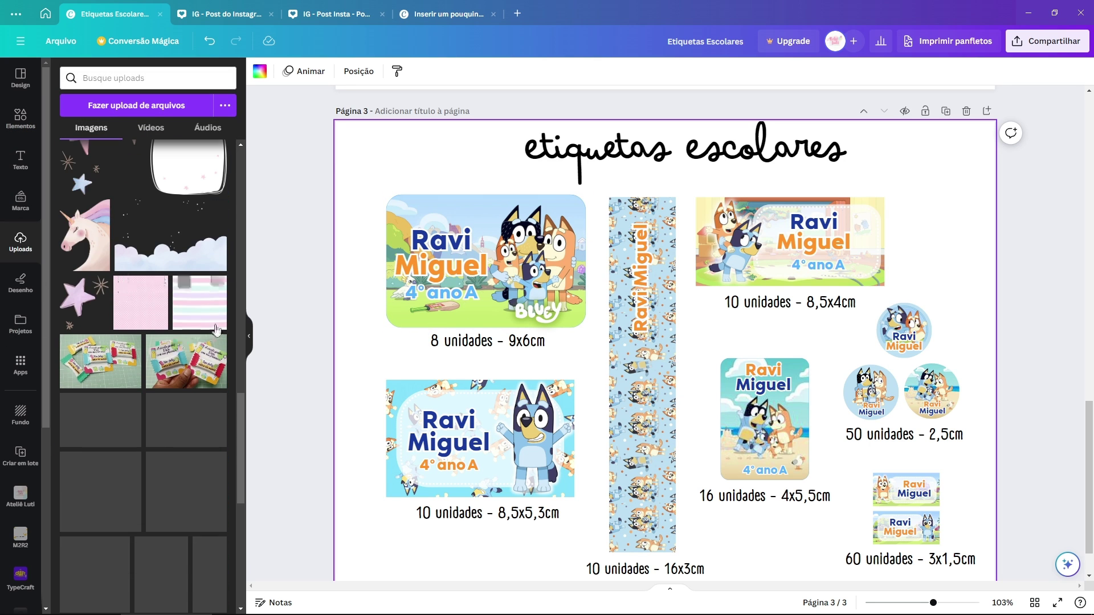
drag(141, 302, 414, 225)
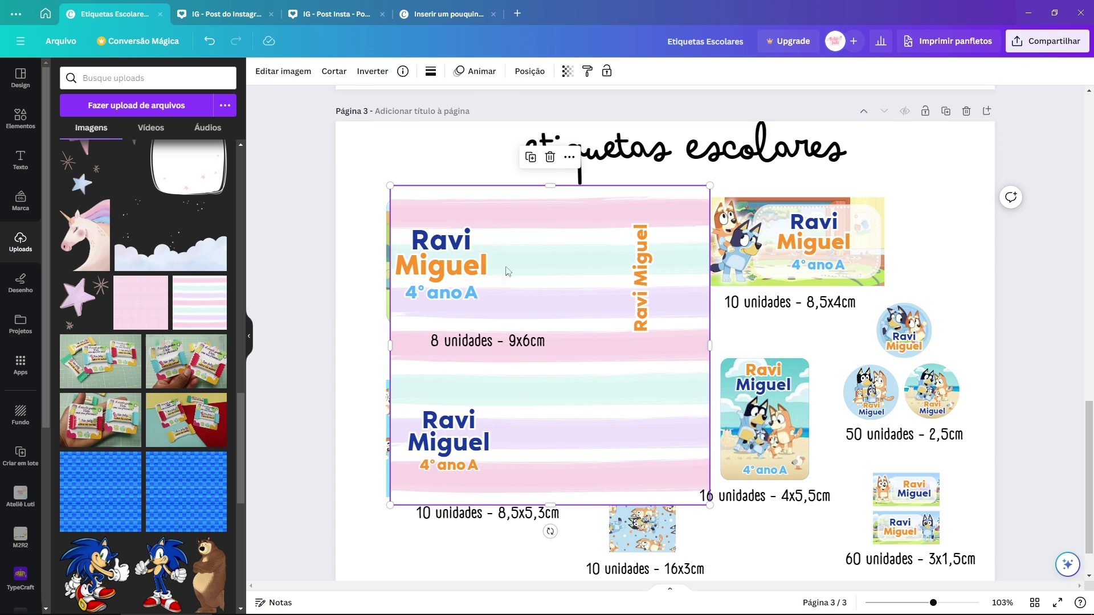
click(549, 259)
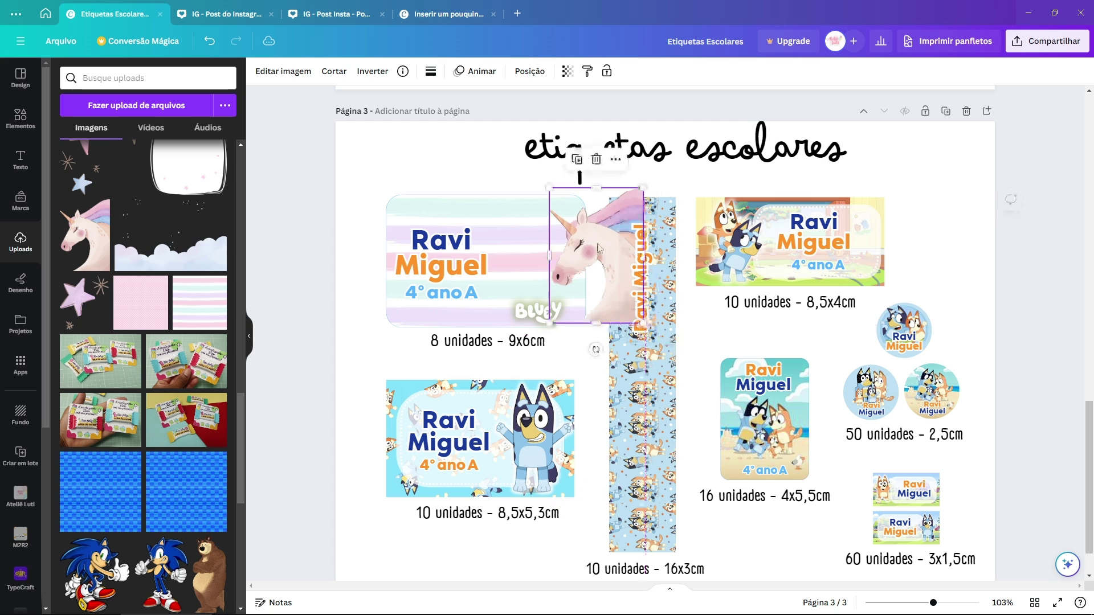
Step: Add the unicorn image, shrink it and settle it on the label's right half
click(581, 251)
drag(601, 260, 545, 260)
drag(586, 335, 637, 308)
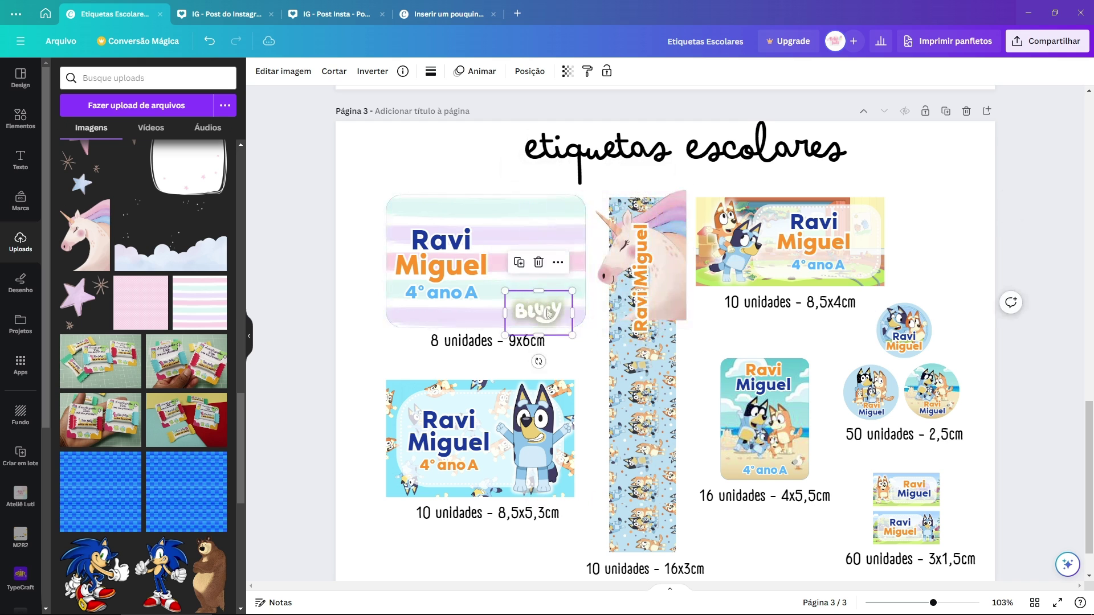
drag(667, 274, 570, 272)
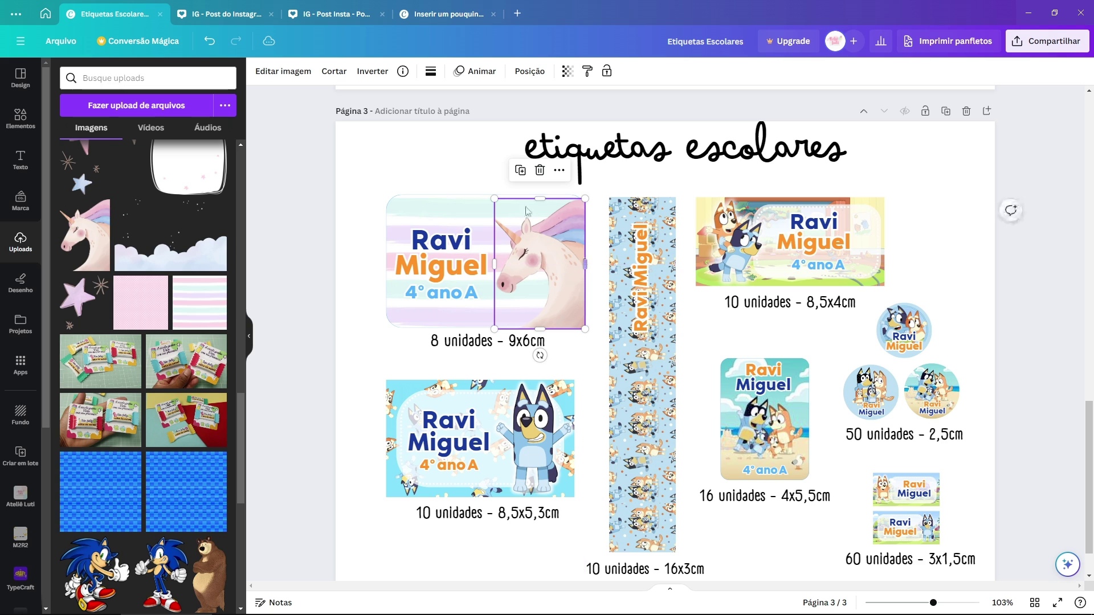
Step: Delete the name and class text from the label
click(454, 238)
click(452, 268)
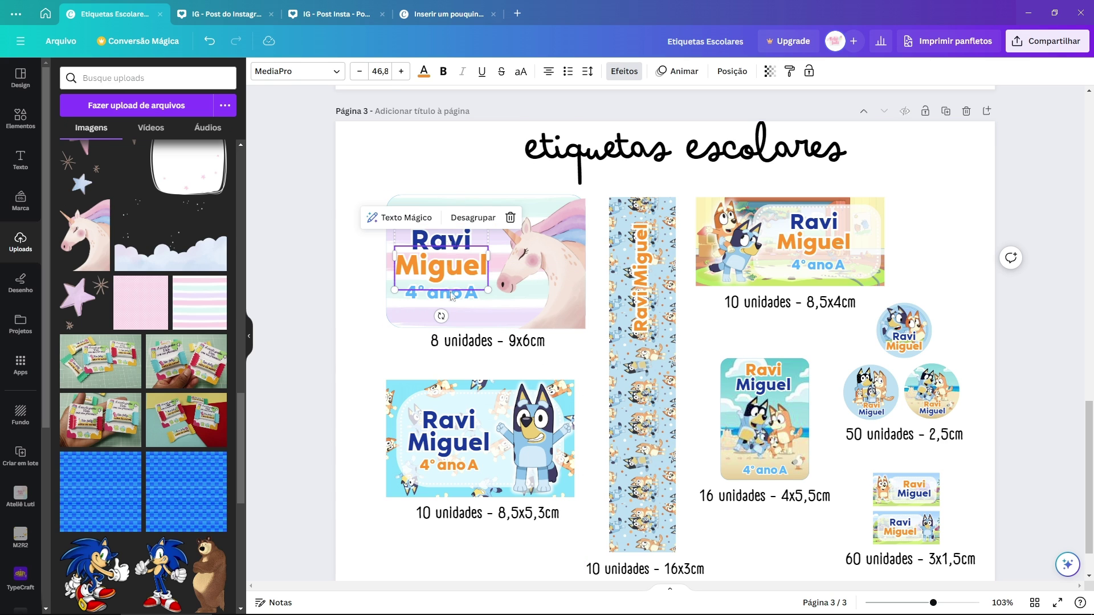
key(Delete)
key(Delete)
key(Delete)
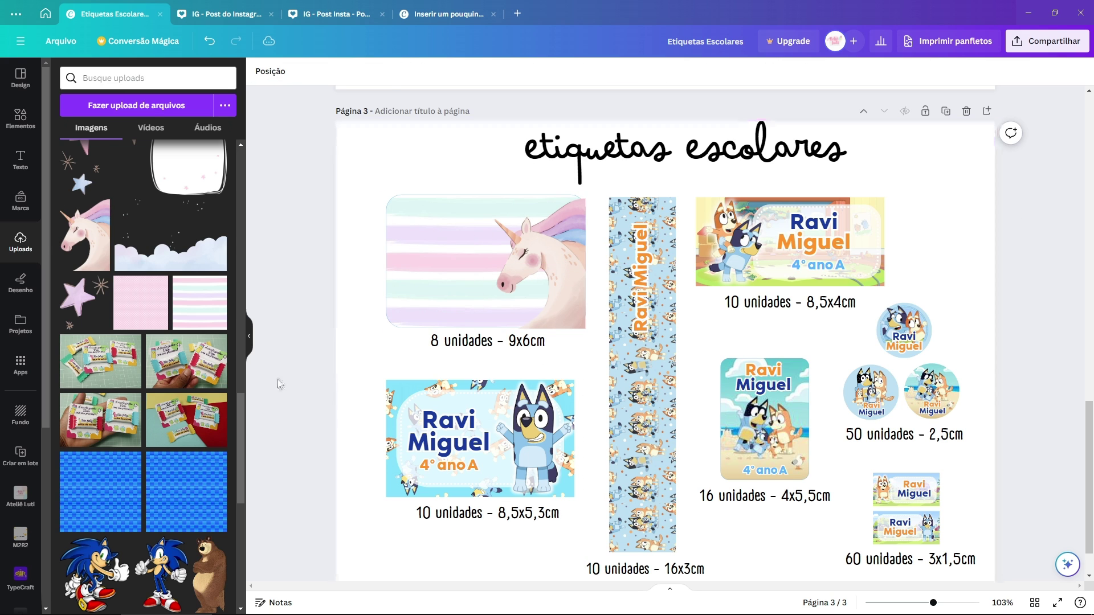
Step: Add the lilac star, shrink it and place it at the unicorn label's top-left
click(77, 294)
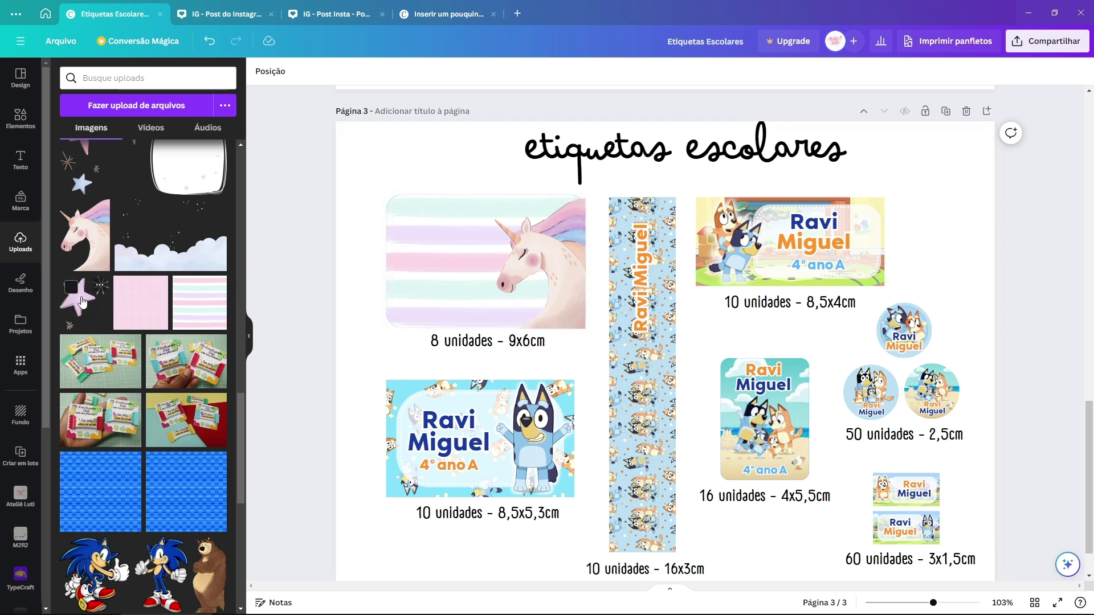
drag(777, 469, 606, 293)
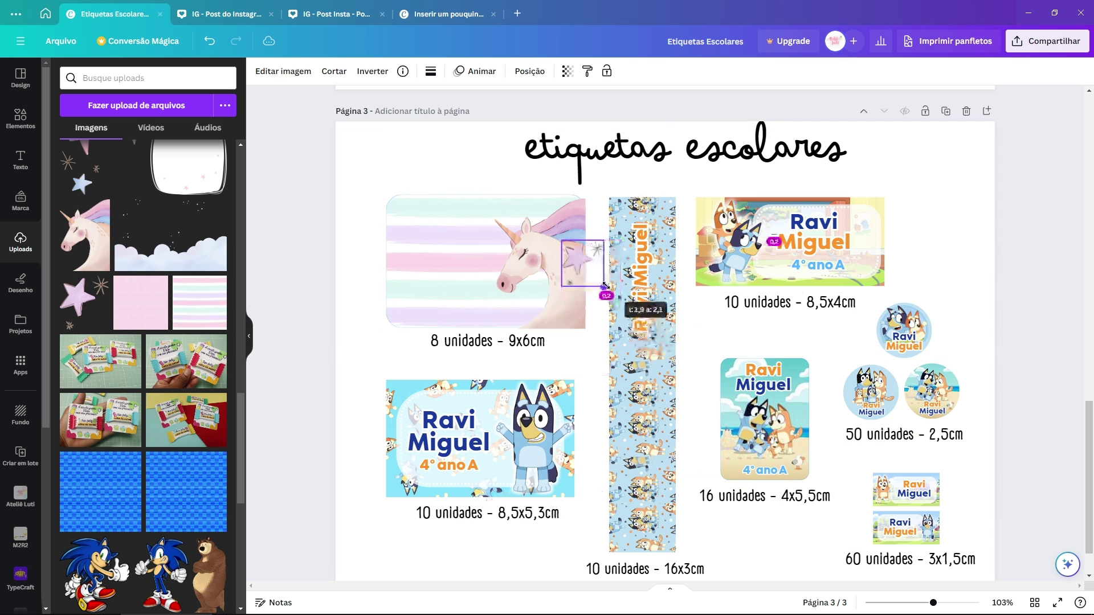
drag(586, 256, 424, 223)
key(Escape)
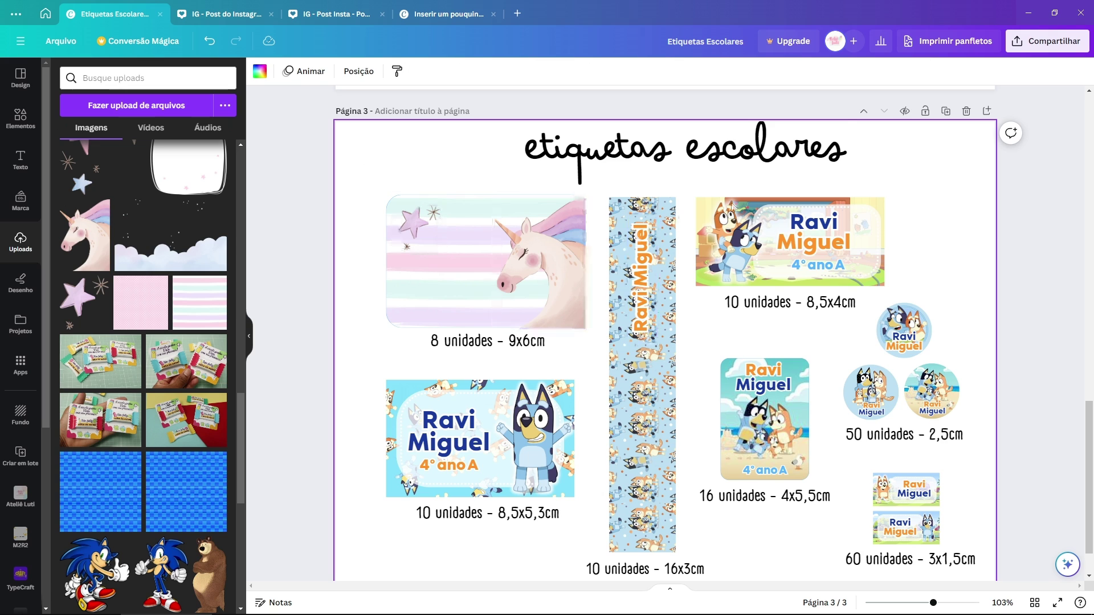
Step: Add a small gold glitter star at the label's lower-left corner
click(538, 262)
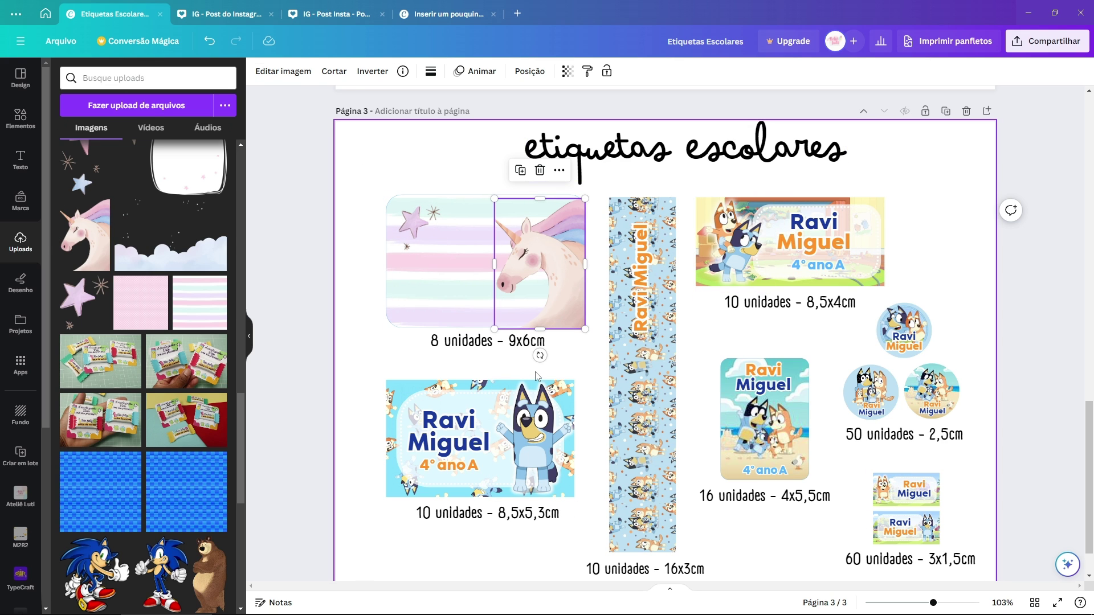
scroll(556, 363, up, 2)
scroll(142, 285, up, 3)
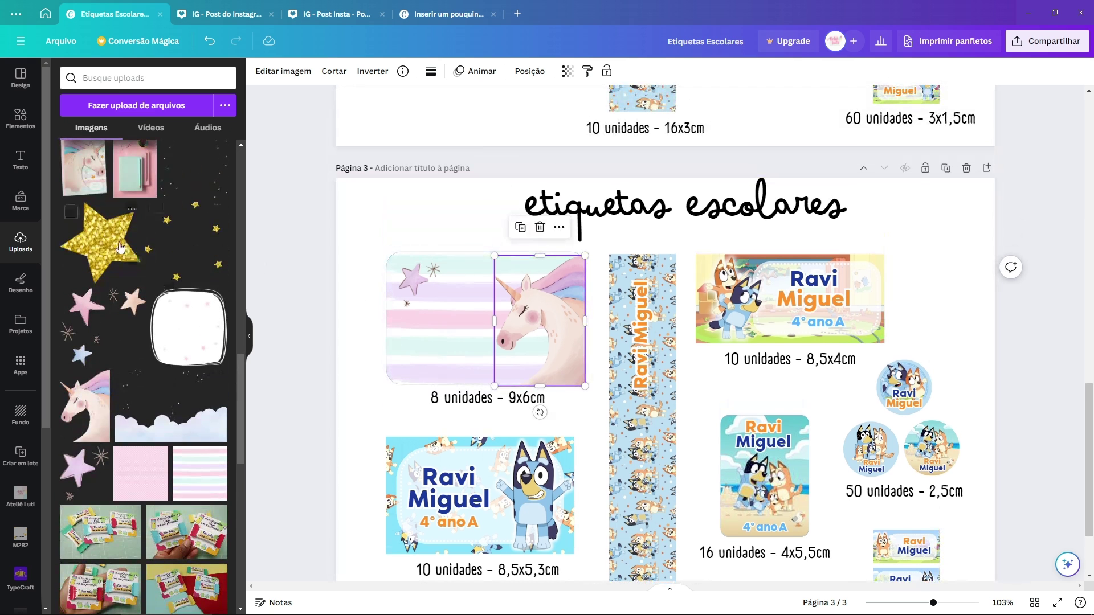
click(99, 242)
drag(772, 303, 547, 453)
drag(504, 416, 397, 360)
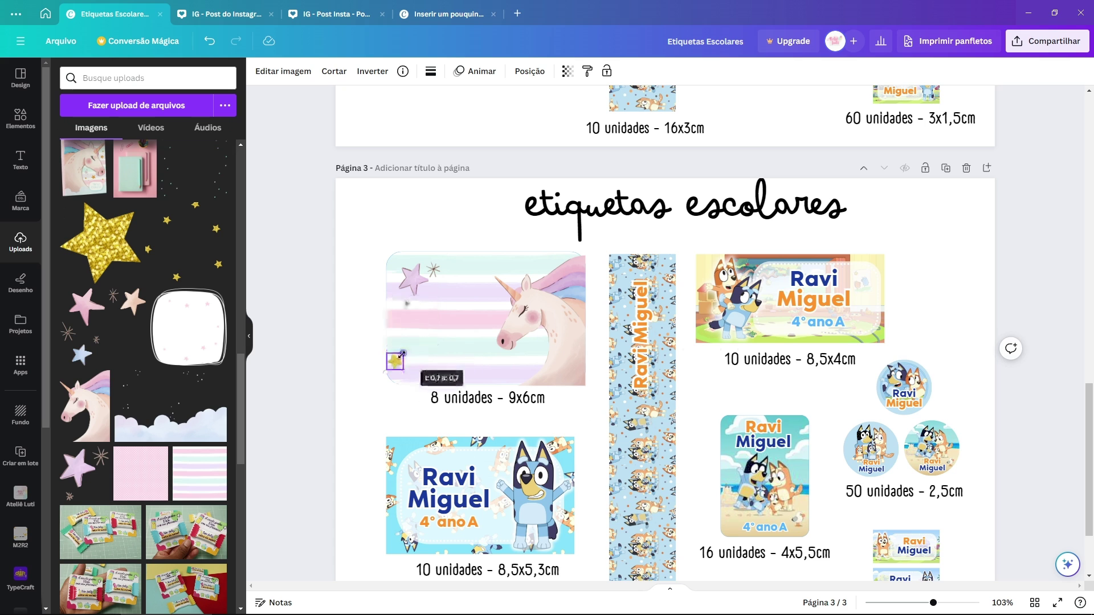
click(430, 425)
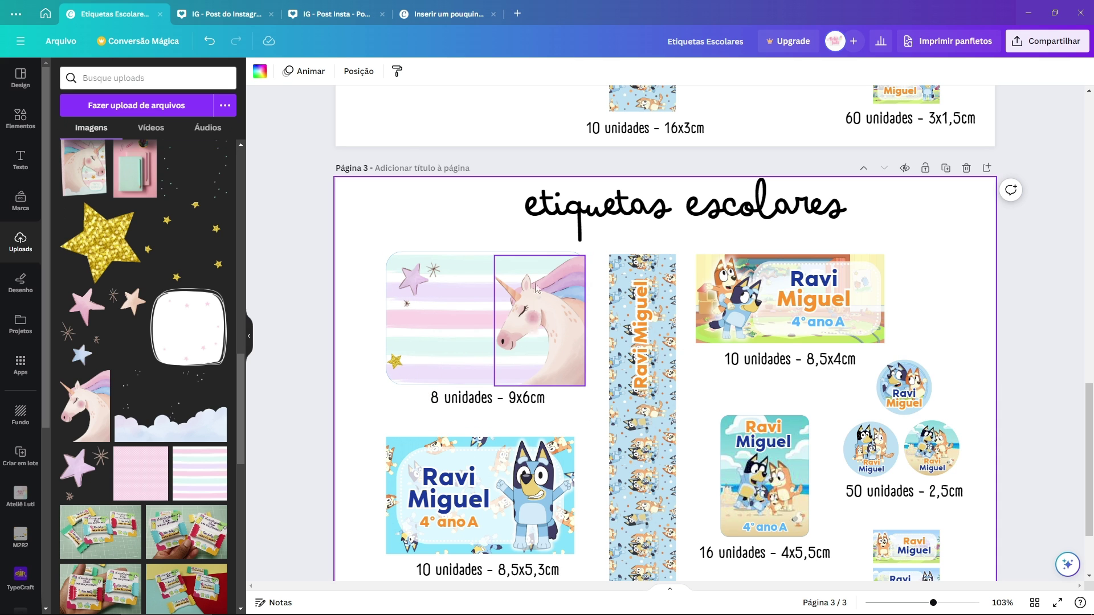
scroll(777, 418, down, 2)
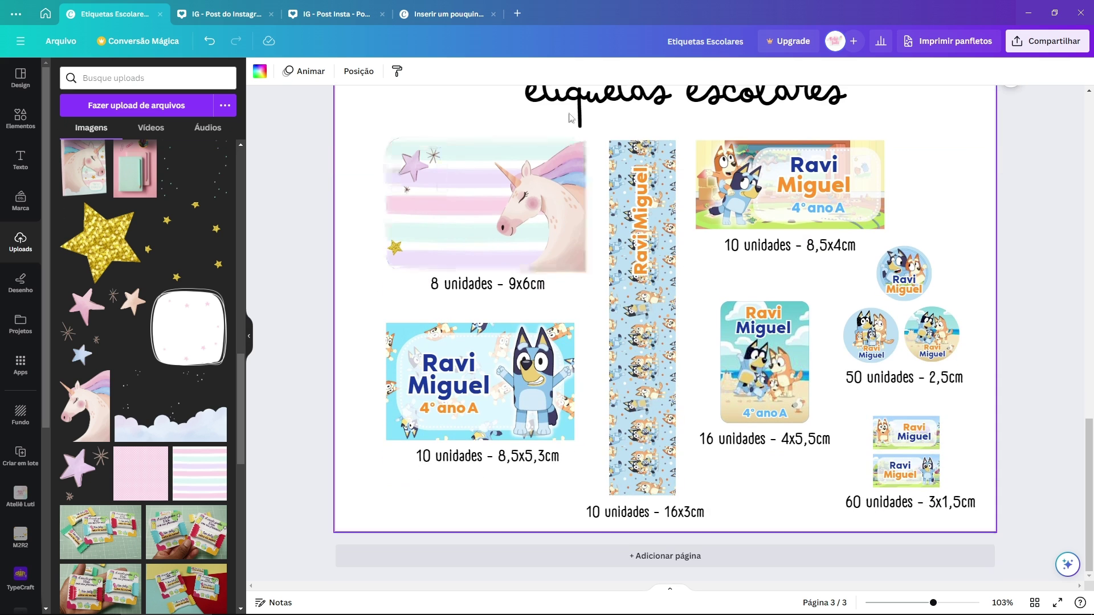
scroll(483, 235, up, 8)
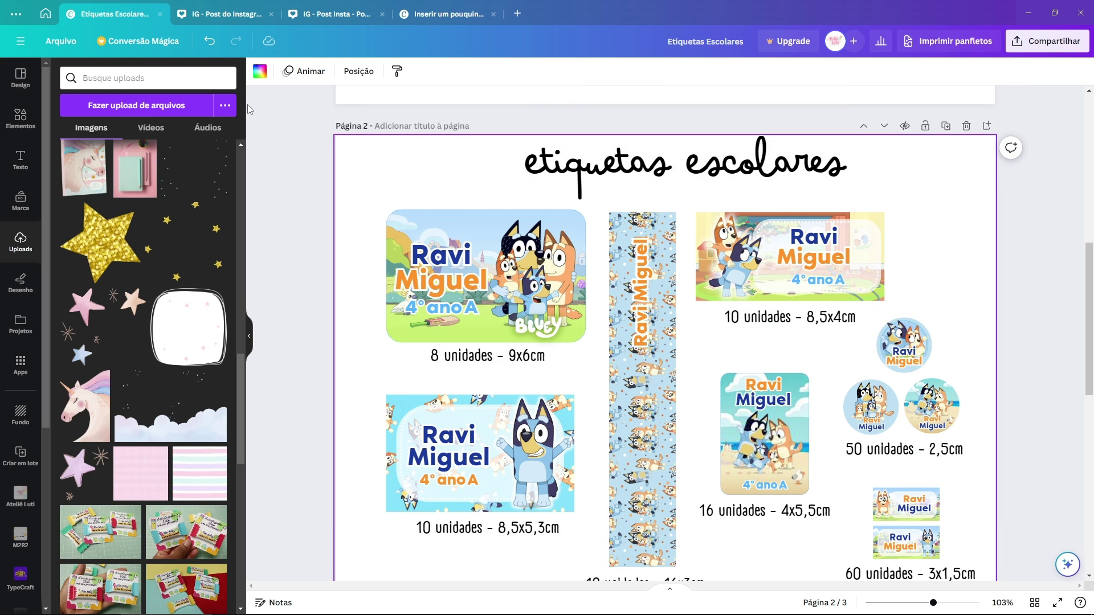
Step: Switch to the IG - Post do Instagram design and inspect its tilted notebook image
click(217, 22)
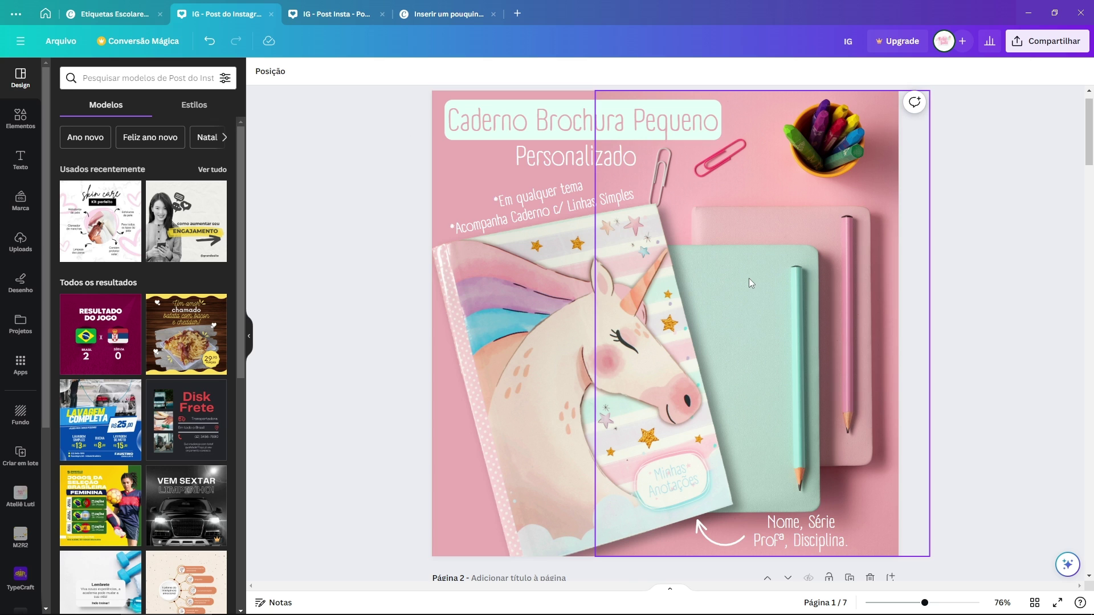
click(512, 342)
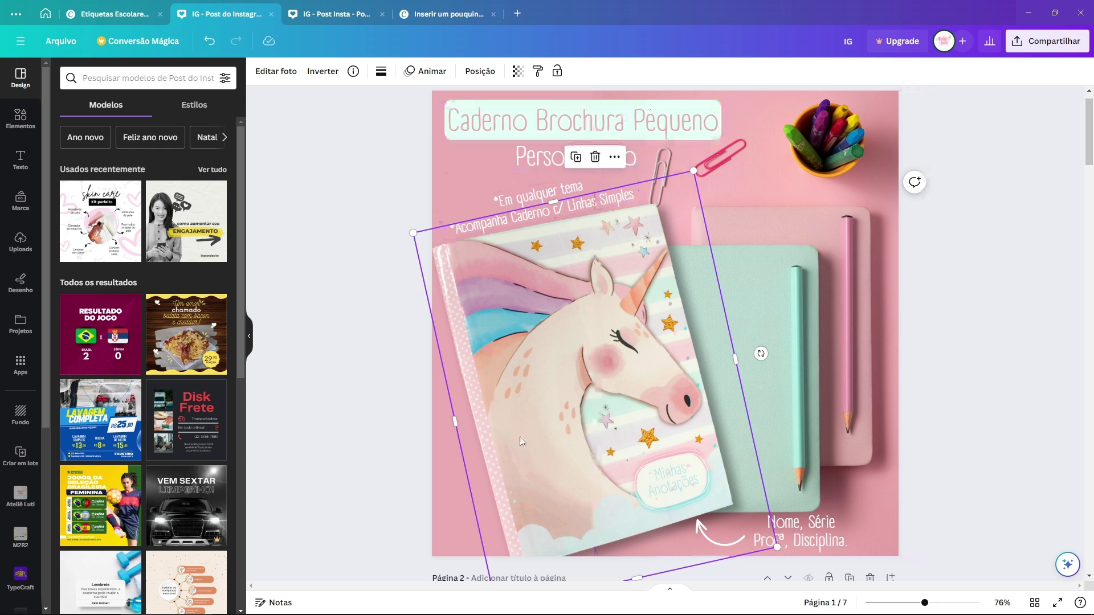
click(883, 219)
Step: Scroll down to page 3, where the unicorn notebook is reduced to R$20,00
scroll(882, 219, down, 1)
scroll(882, 219, up, 2)
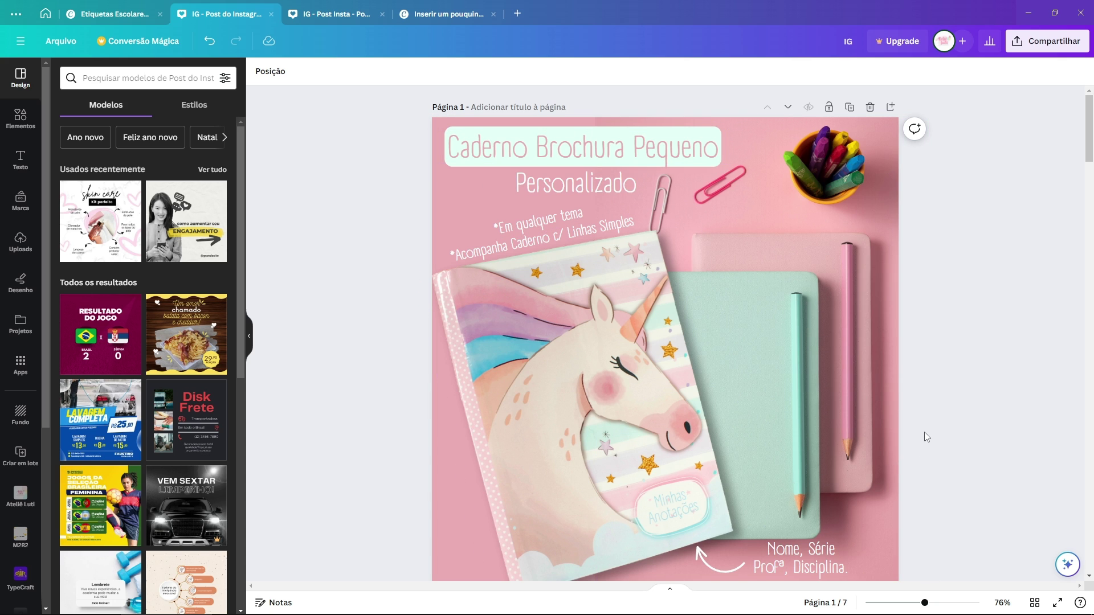
scroll(910, 406, down, 5)
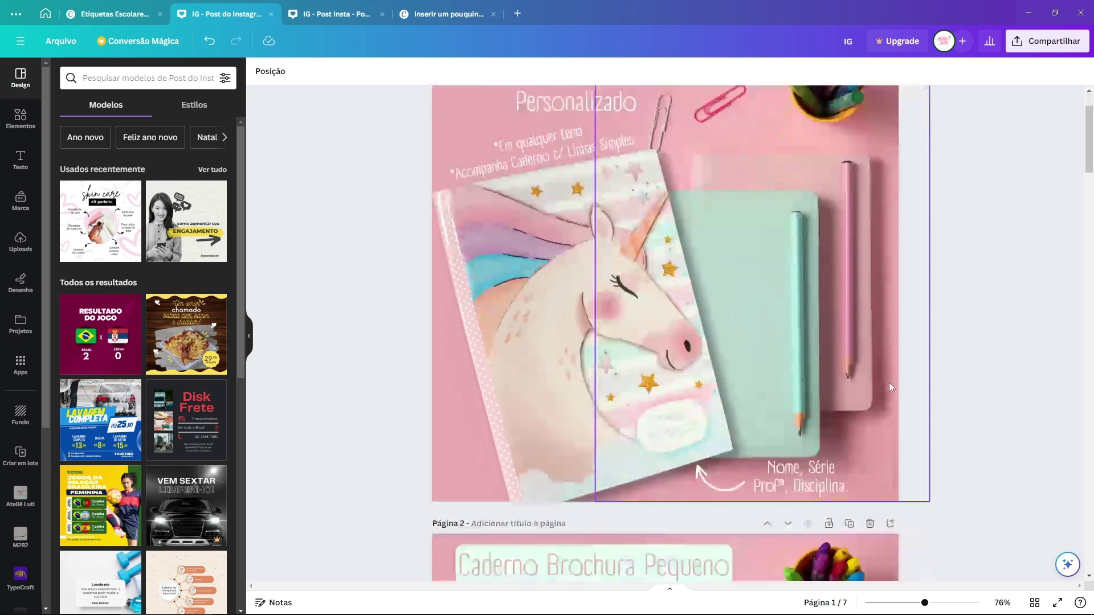
scroll(888, 379, down, 5)
scroll(887, 379, up, 1)
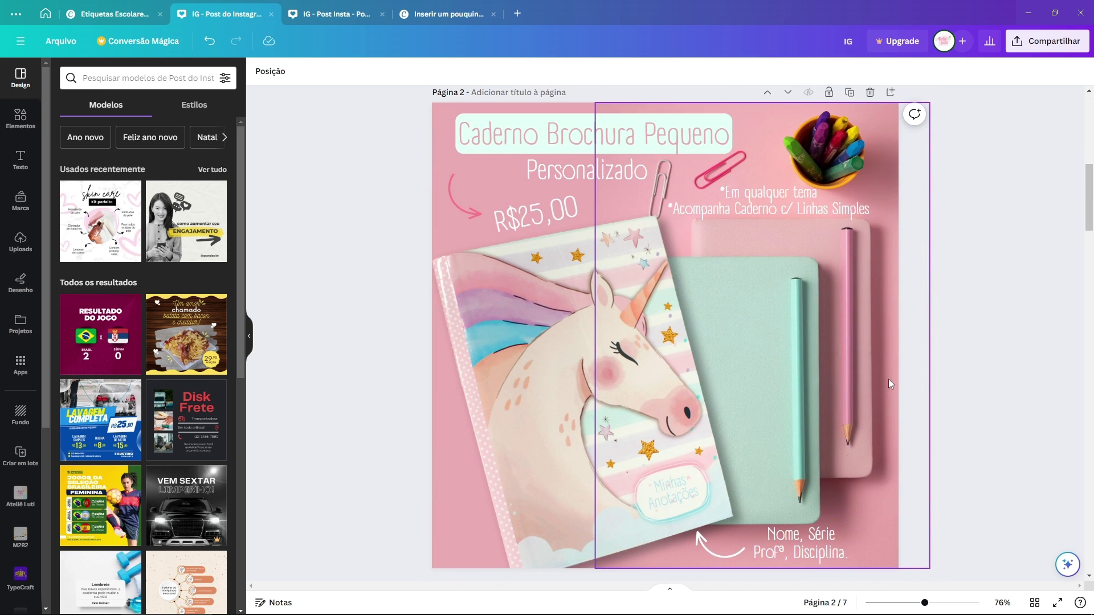
scroll(958, 287, down, 8)
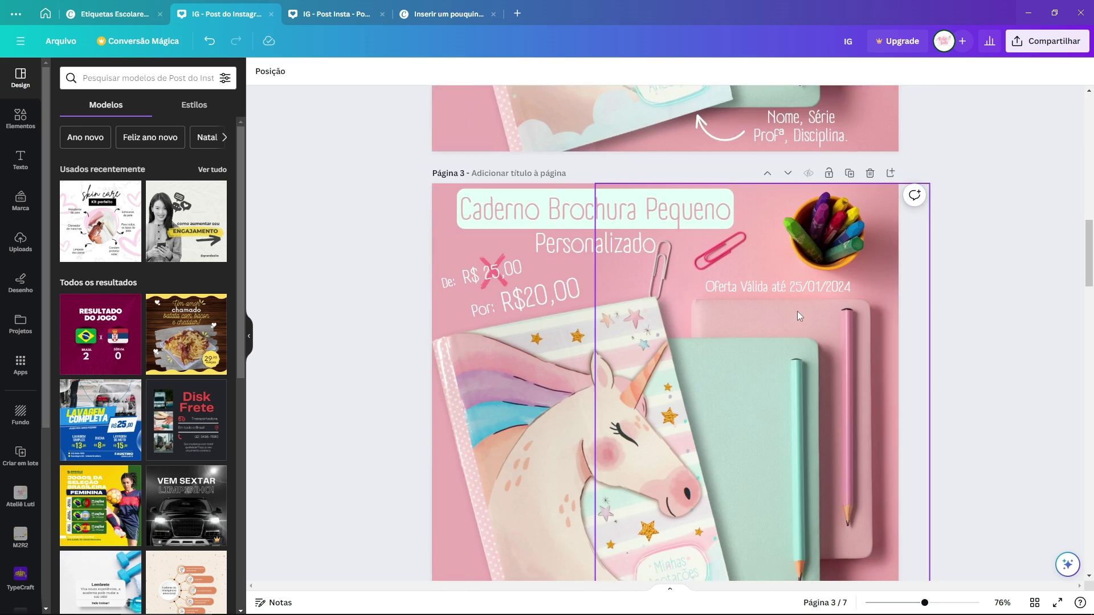
scroll(694, 290, up, 2)
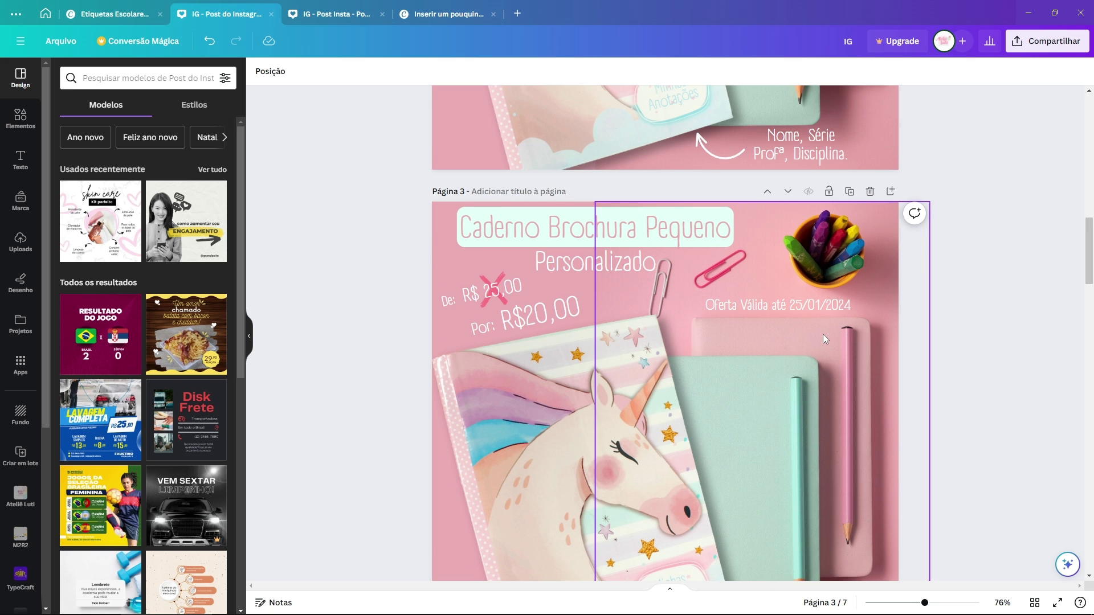
scroll(816, 334, down, 1)
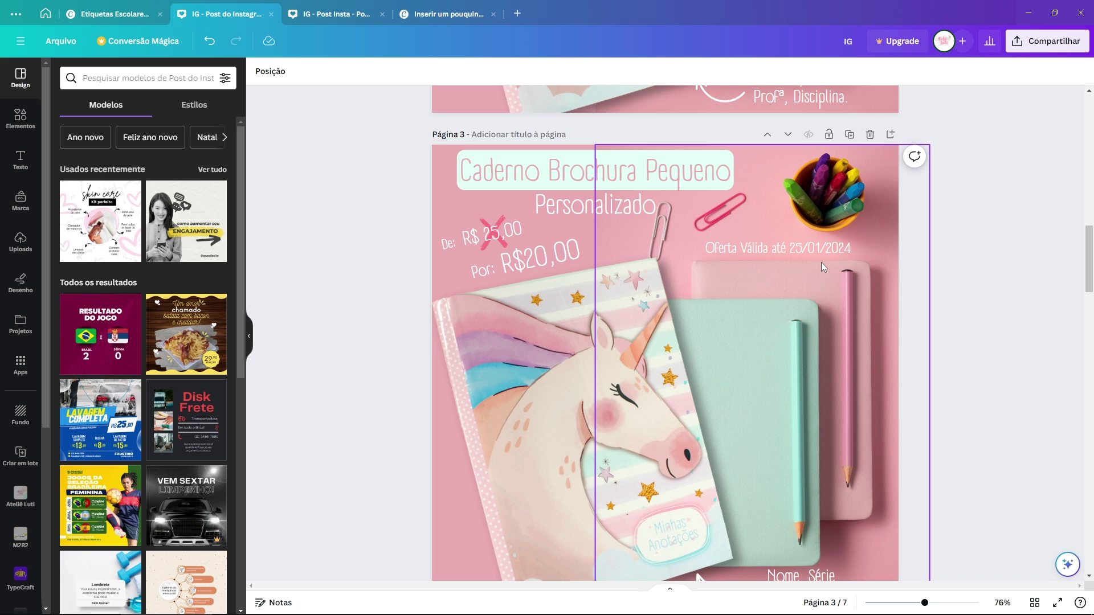
scroll(822, 288, up, 2)
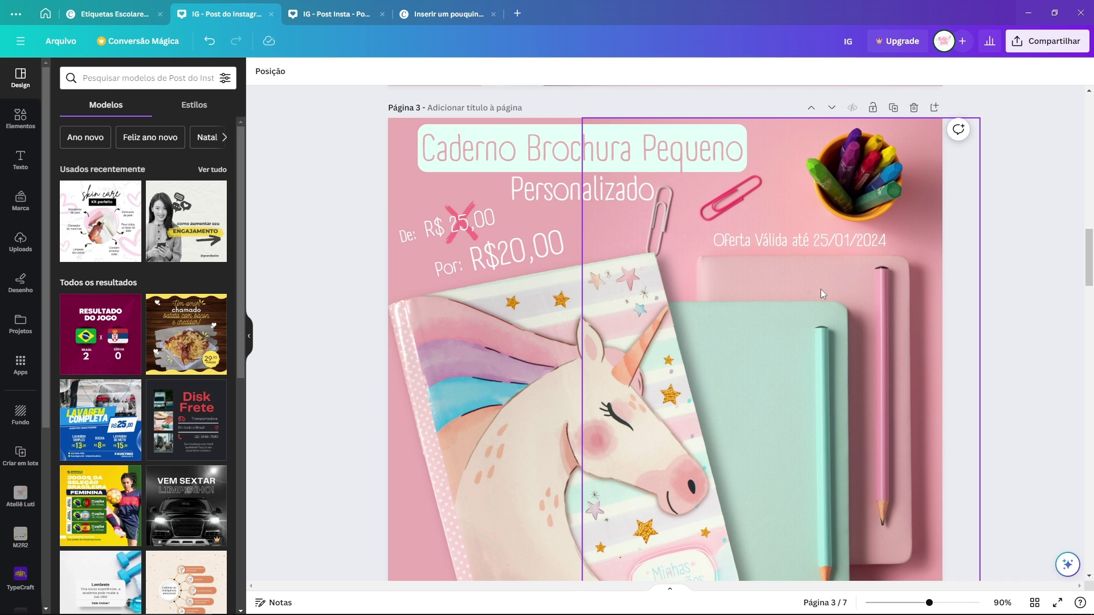
scroll(821, 289, down, 2)
scroll(772, 217, up, 8)
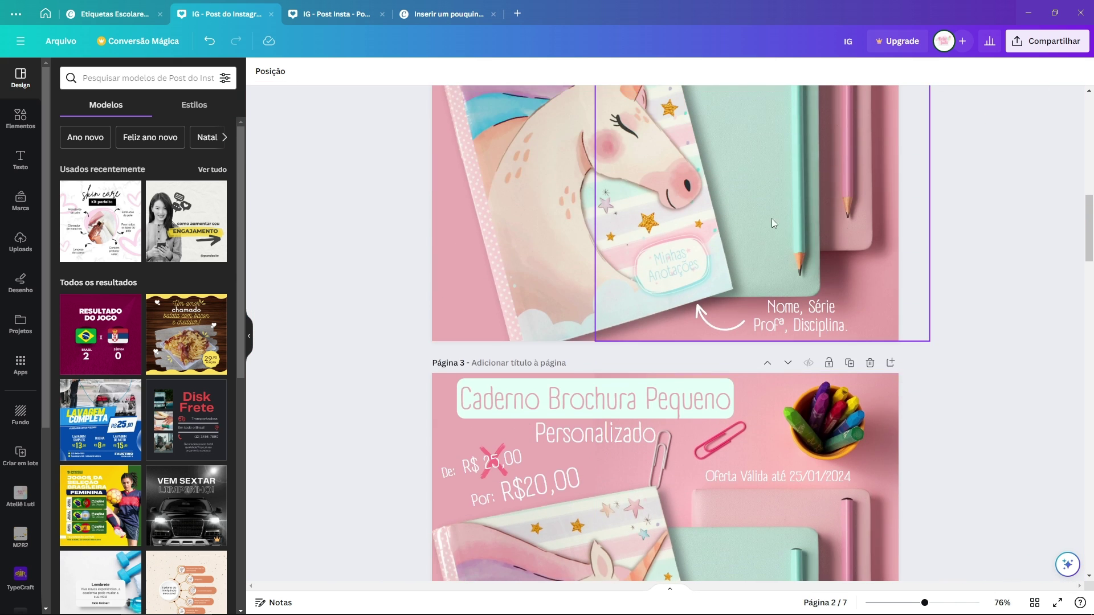
scroll(775, 218, down, 5)
scroll(784, 257, down, 4)
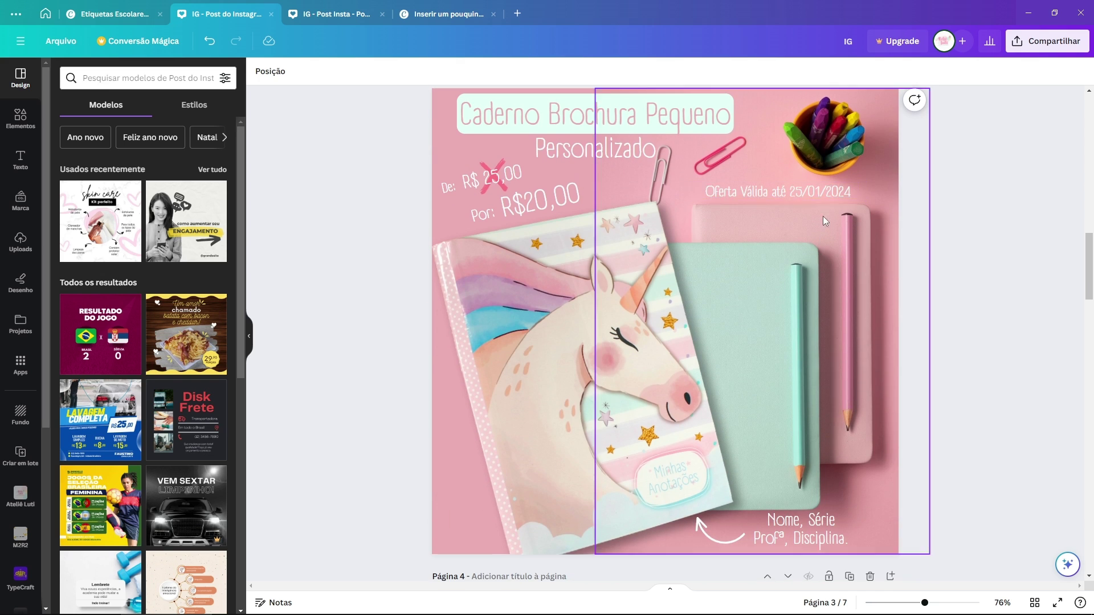
click(850, 190)
scroll(879, 194, up, 2)
scroll(887, 194, up, 1)
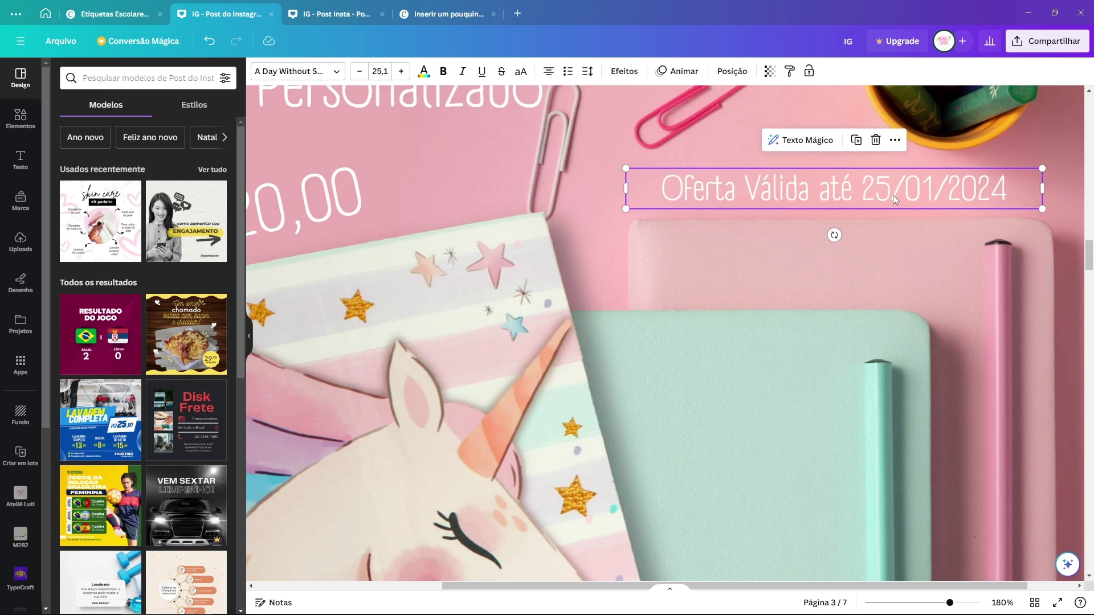
scroll(893, 195, down, 3)
scroll(594, 327, up, 3)
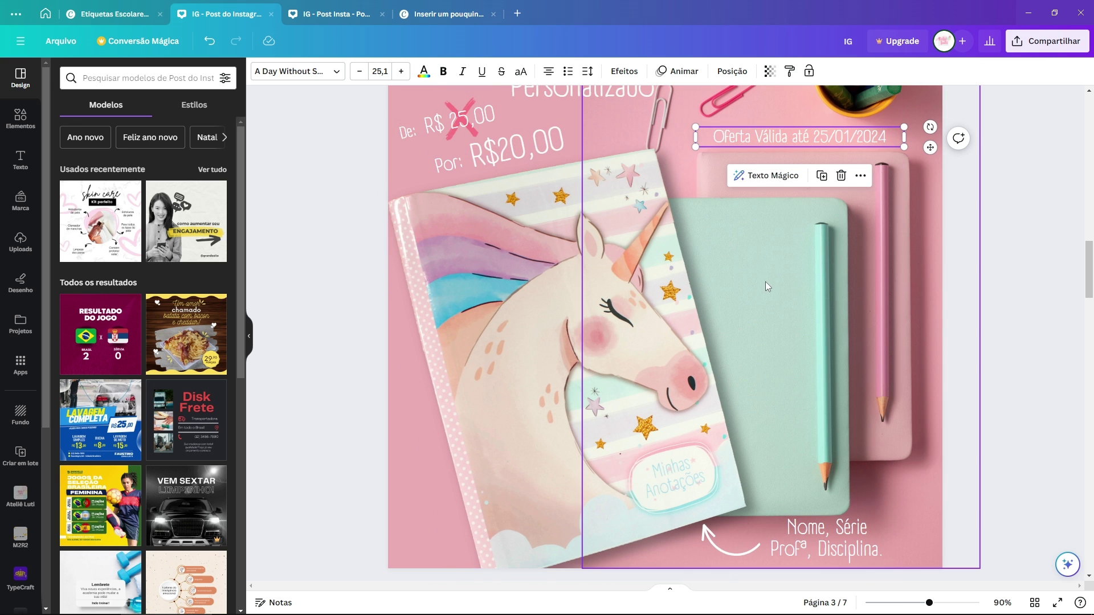
scroll(789, 299, up, 10)
scroll(719, 275, down, 3)
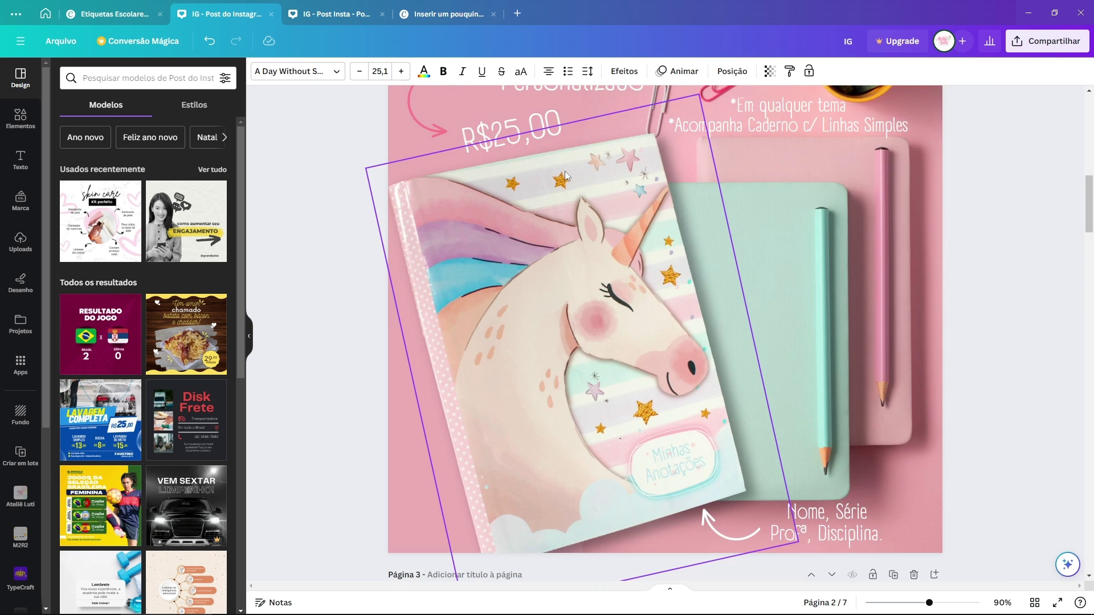
scroll(879, 235, up, 5)
click(1004, 279)
scroll(1004, 278, down, 1)
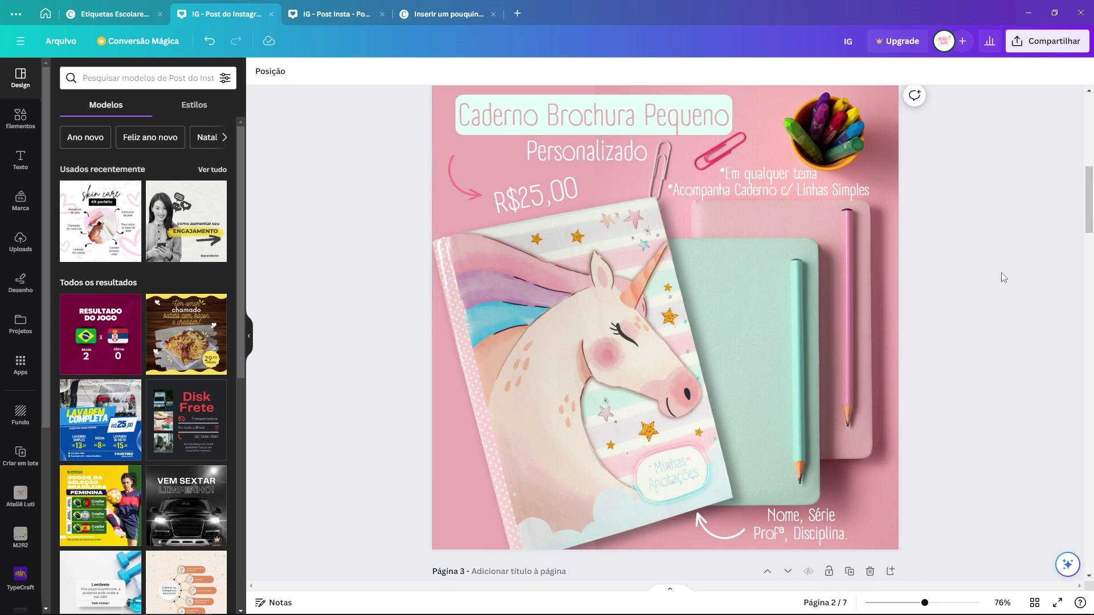
drag(379, 94, 995, 535)
scroll(940, 330, up, 2)
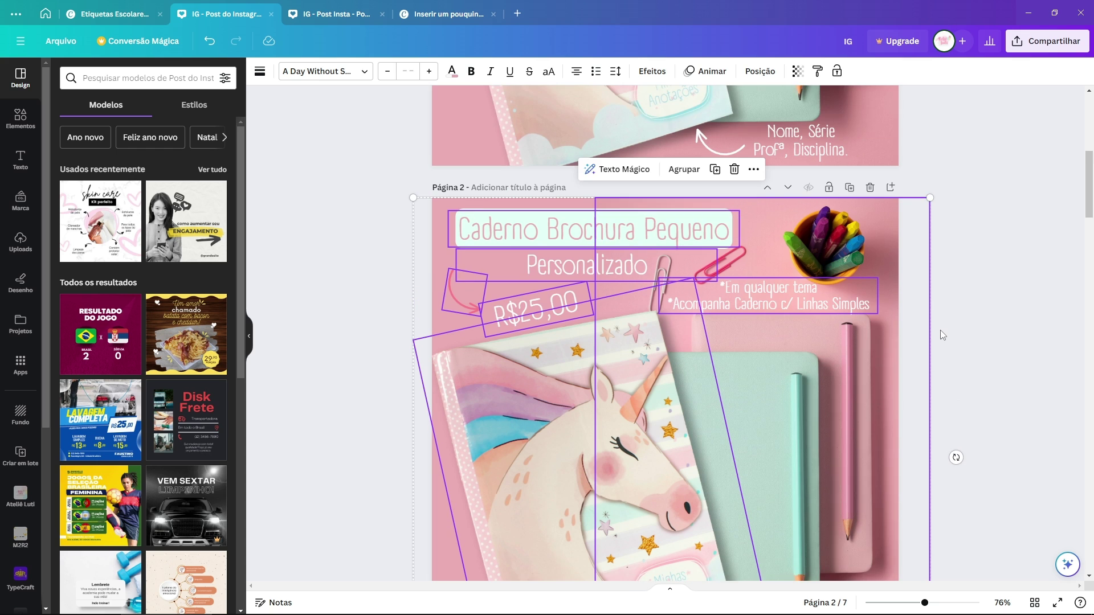
scroll(949, 325, down, 1)
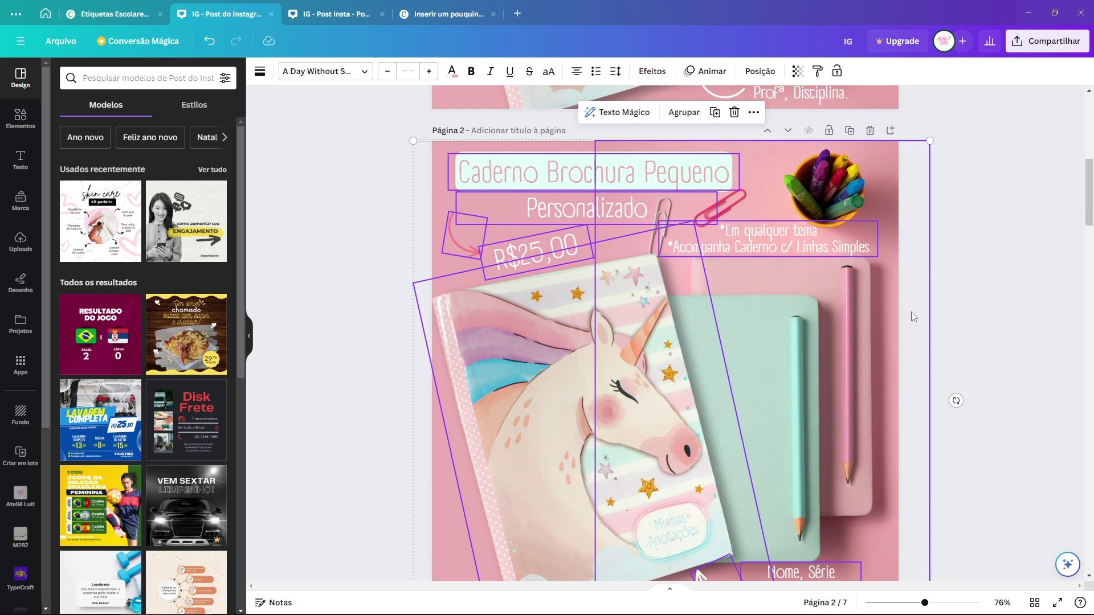
click(959, 342)
scroll(954, 393, up, 1)
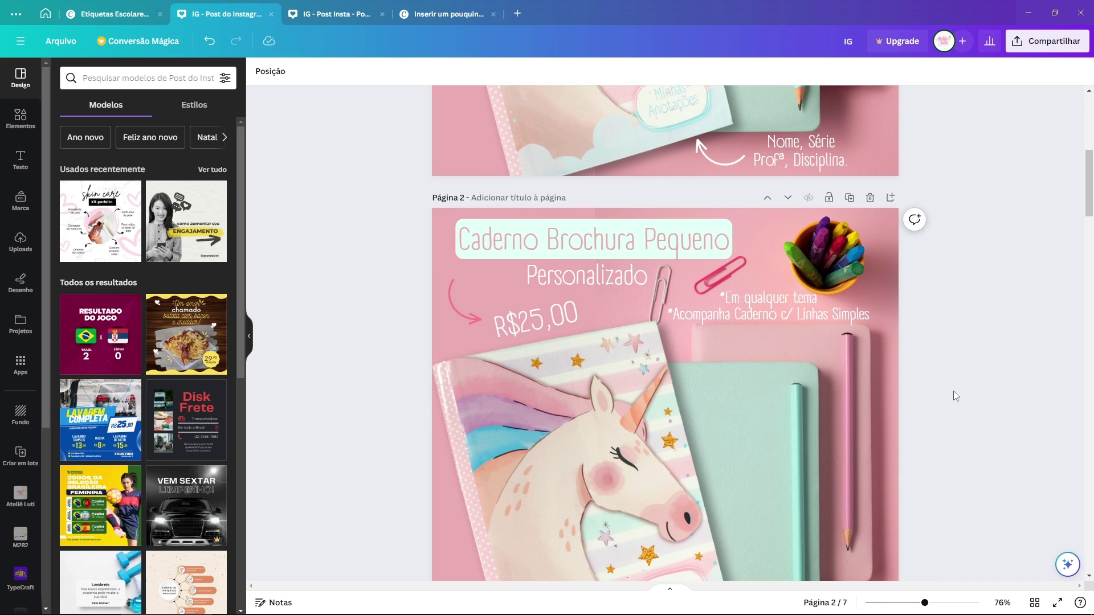
scroll(947, 392, up, 5)
drag(936, 472, 561, 198)
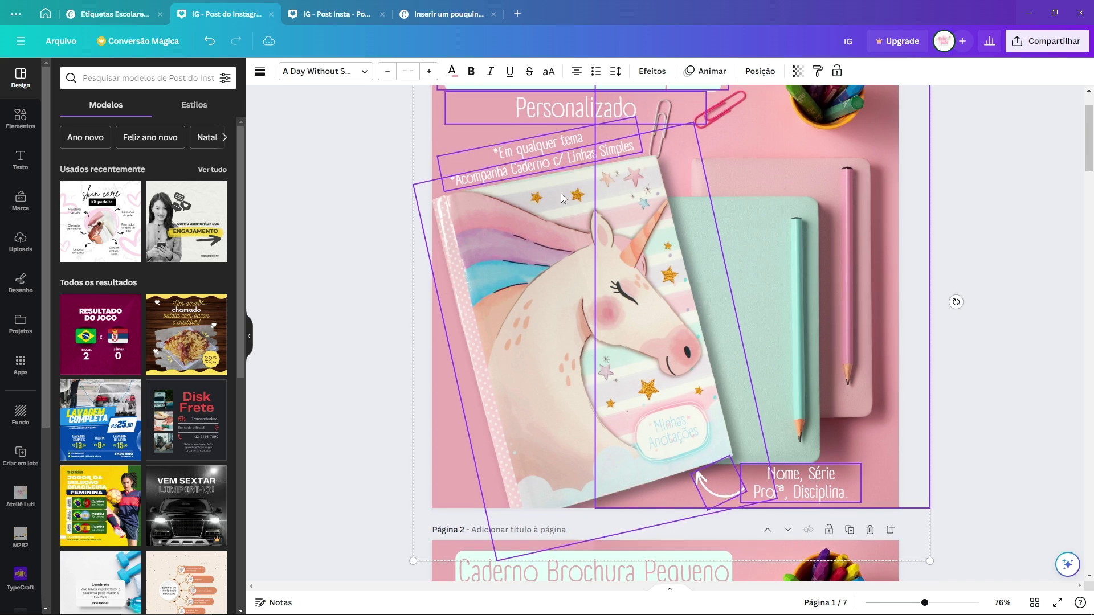
scroll(686, 249, up, 1)
click(1044, 306)
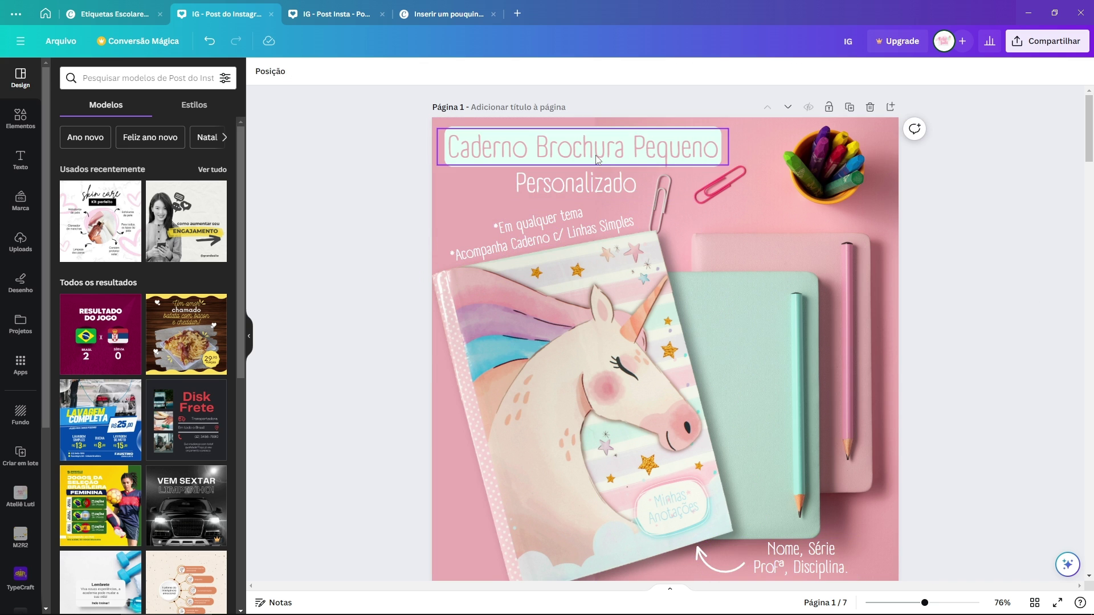
scroll(969, 342, down, 6)
click(538, 328)
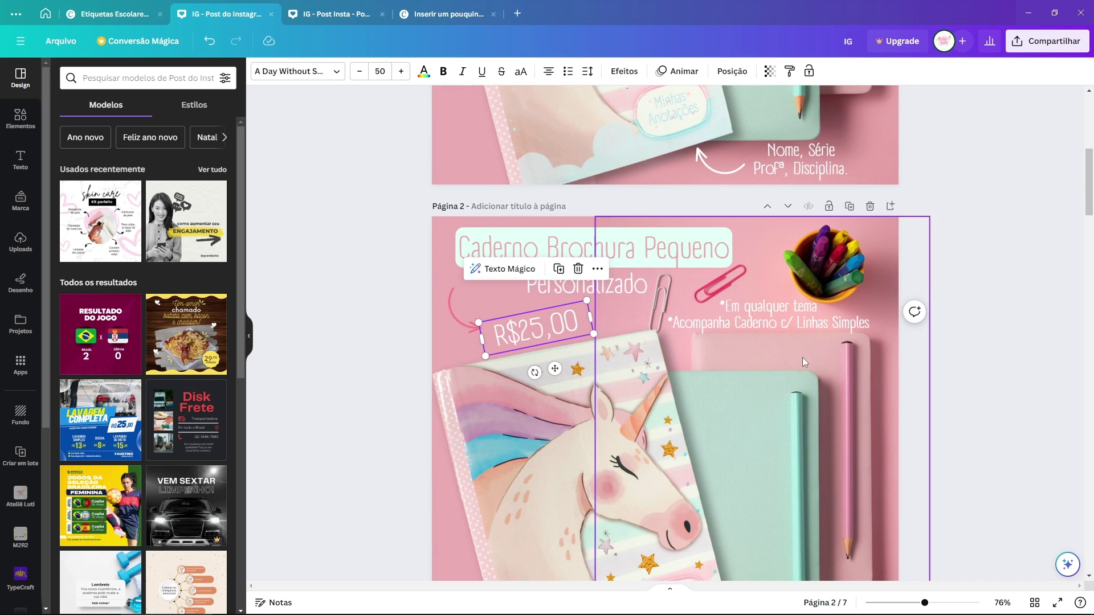
click(960, 298)
key(ctrl+z)
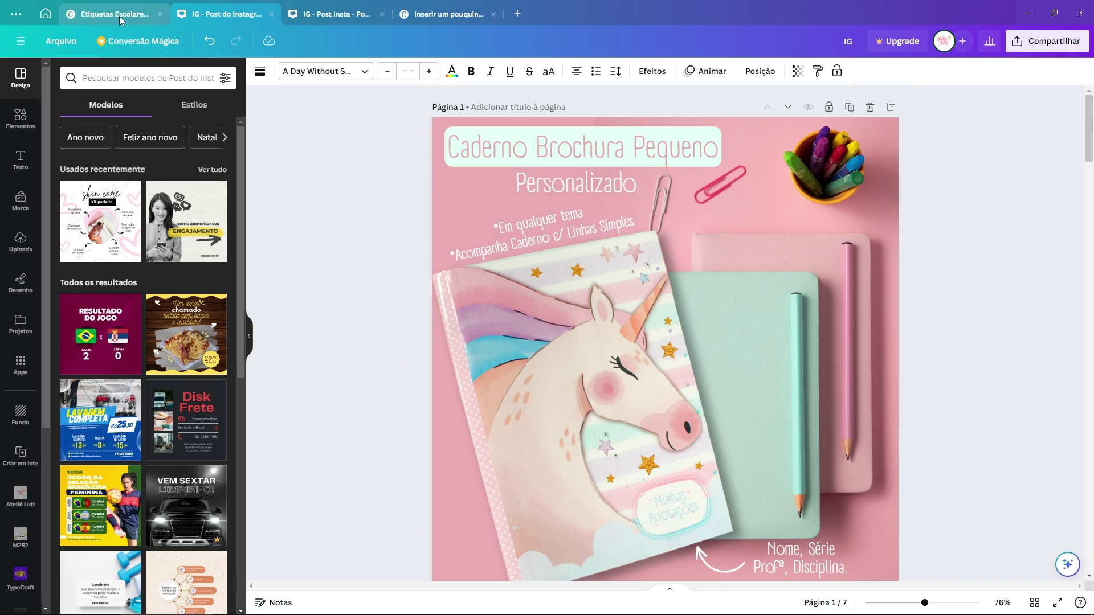
click(118, 16)
Step: Return to the unicorn notebook post, then go to the Canva home page
scroll(920, 306, down, 1)
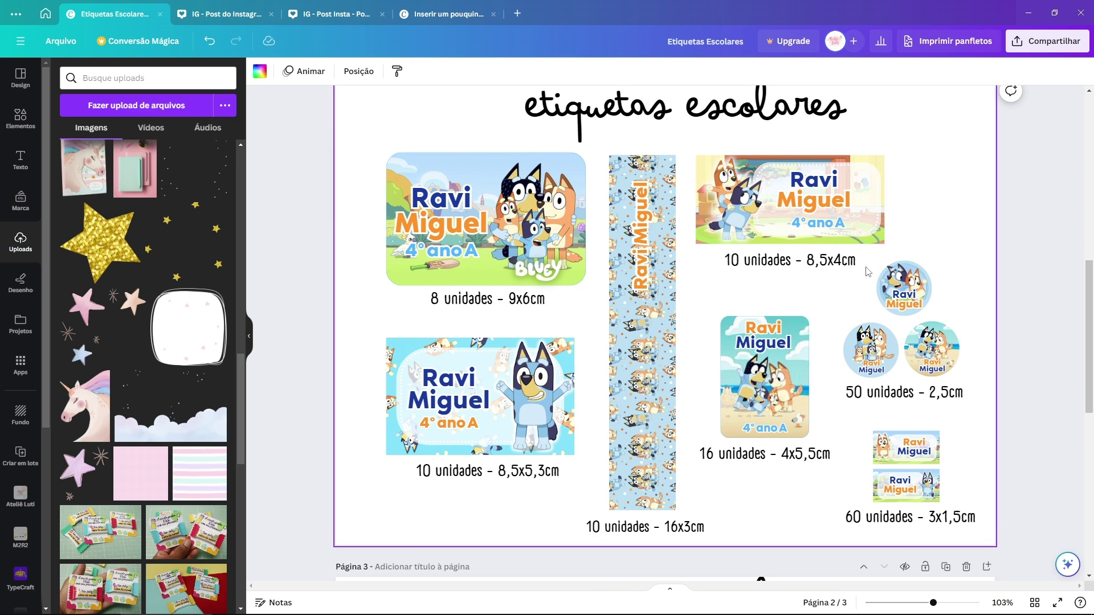
click(227, 17)
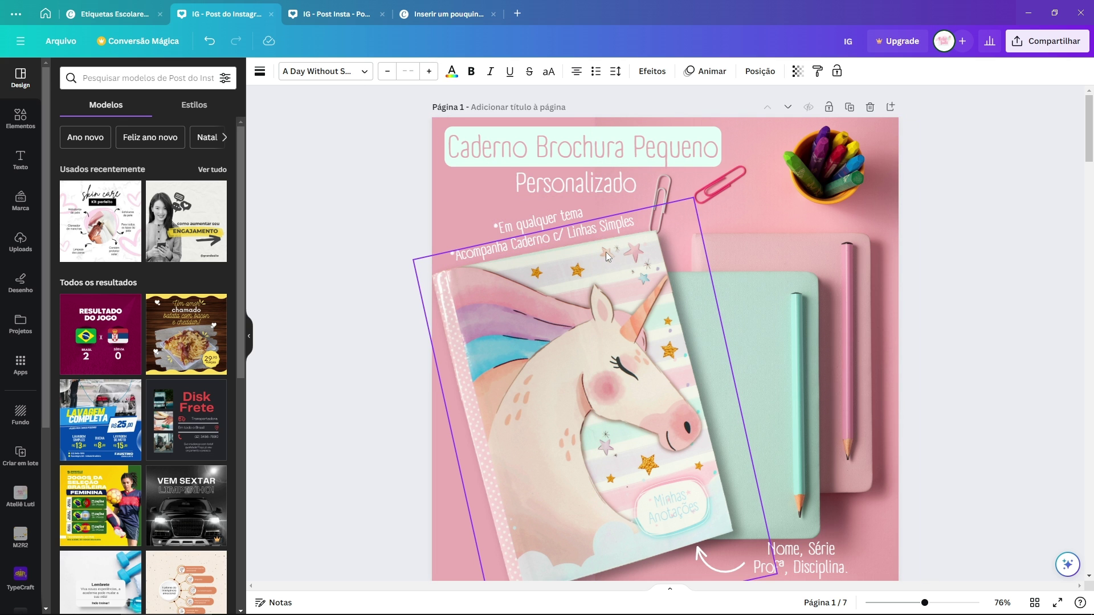
click(45, 13)
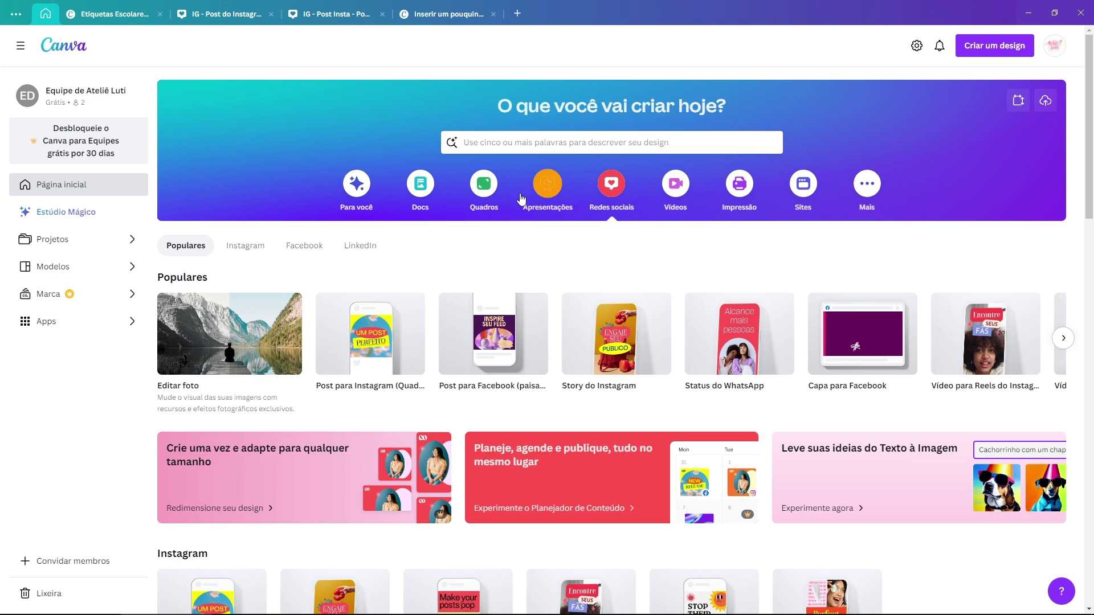
Step: Browse the Docs category, then start a blank square Instagram post
click(420, 184)
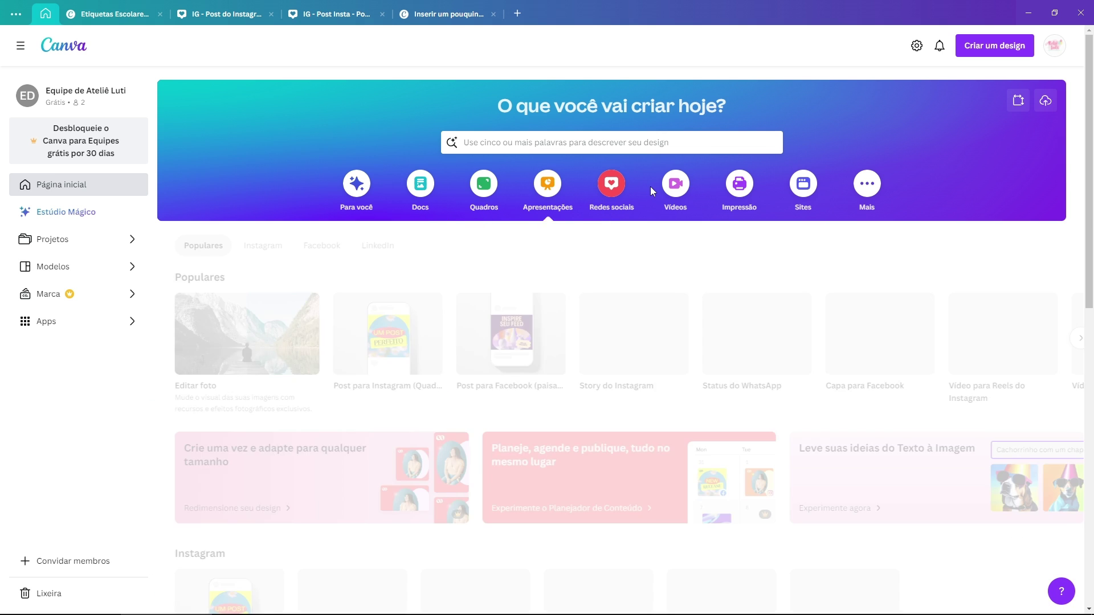
mouse_move(674, 191)
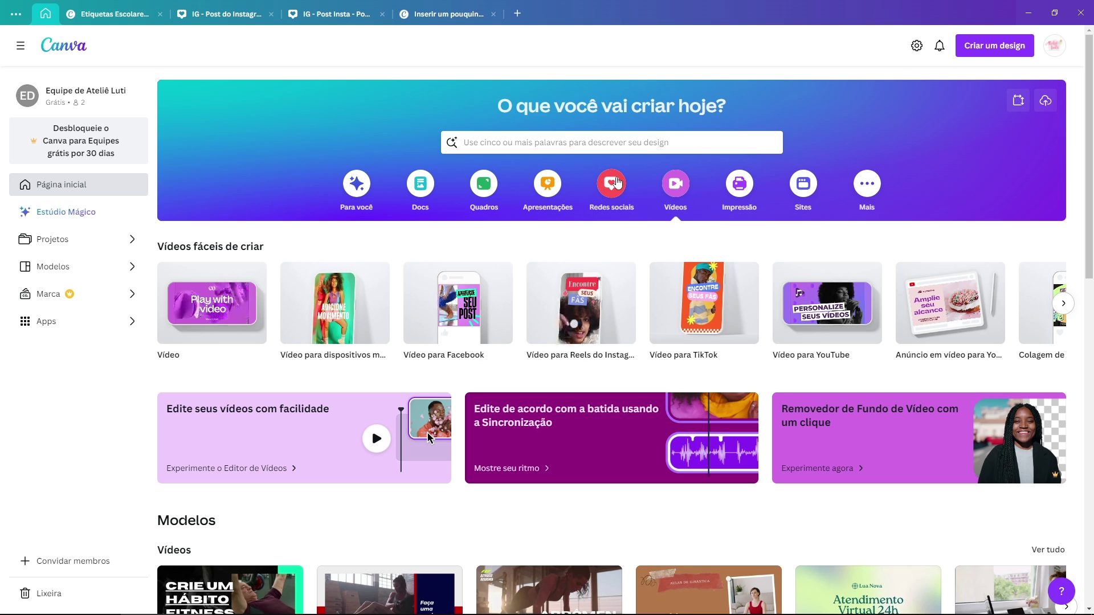
mouse_move(614, 183)
mouse_move(352, 359)
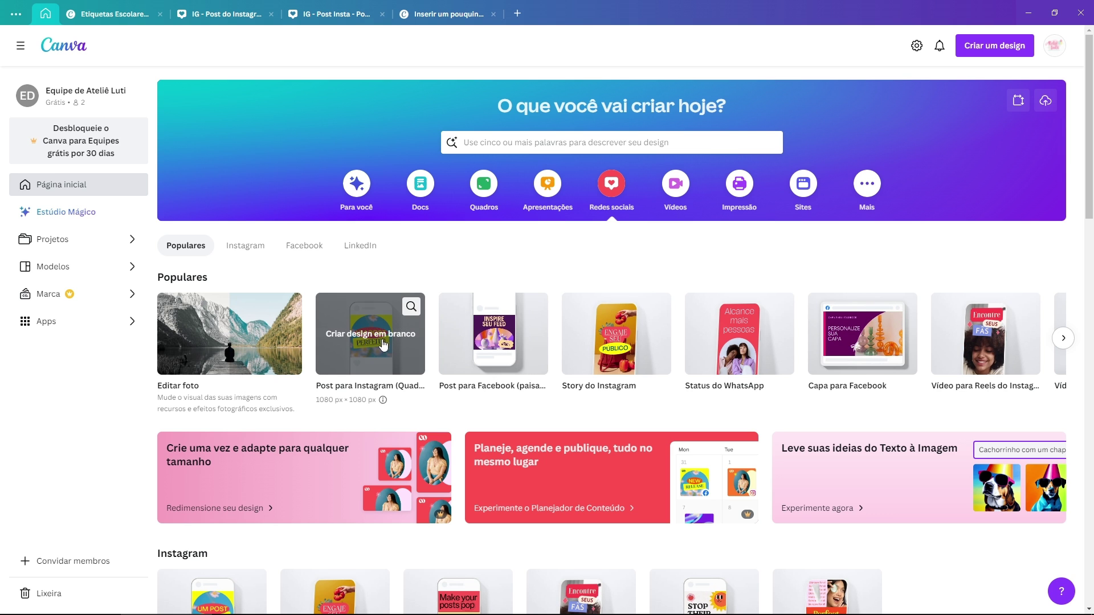
click(375, 345)
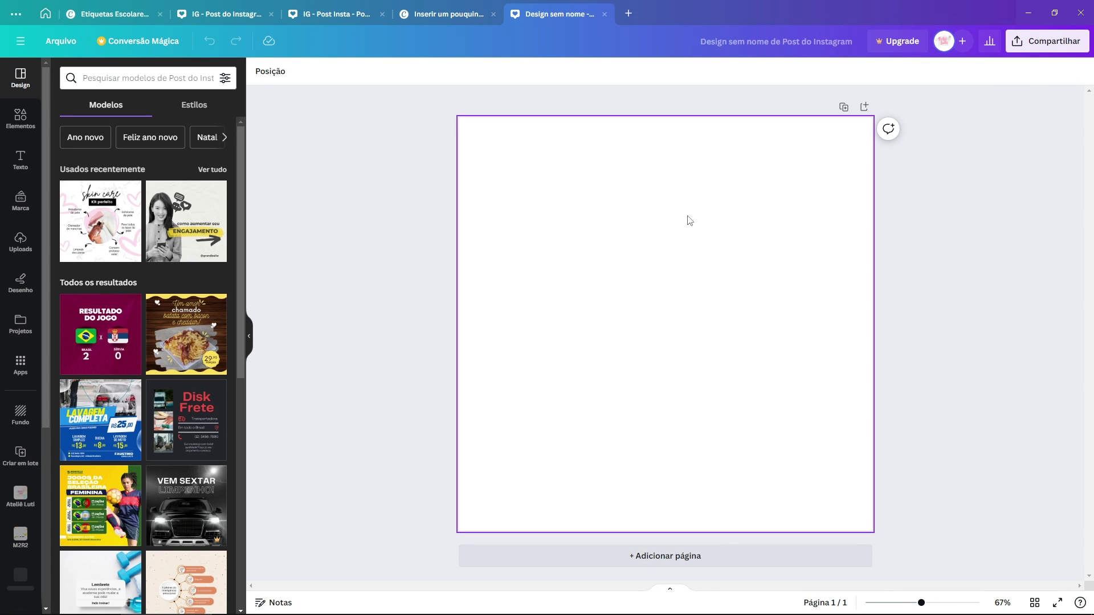
Step: From the home page, create a new Post para Instagram (Quadrado) 1080 x 1080 px
click(46, 13)
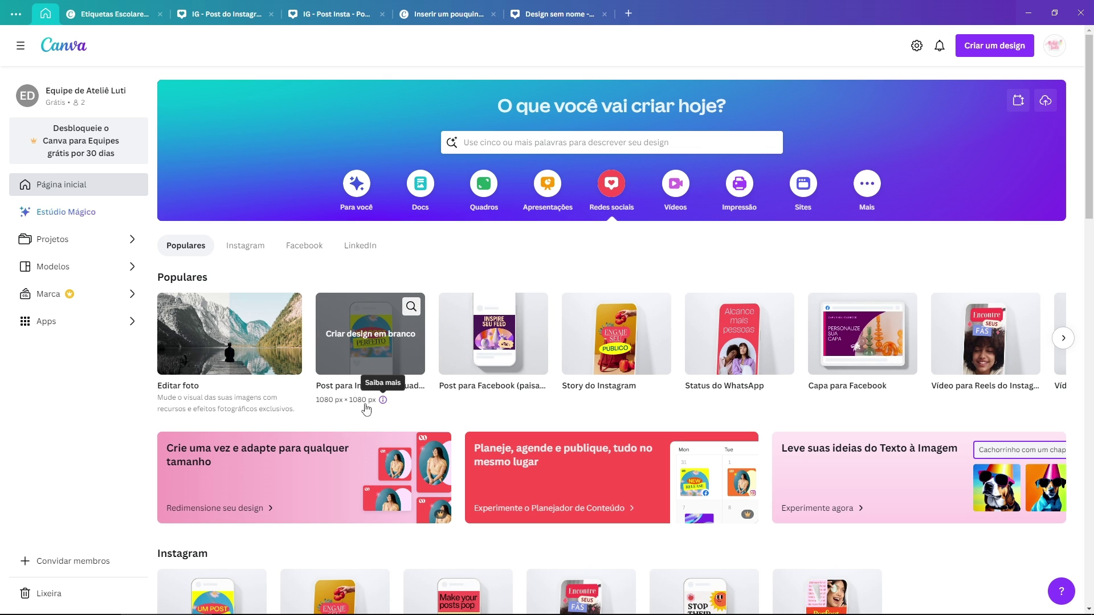
click(996, 55)
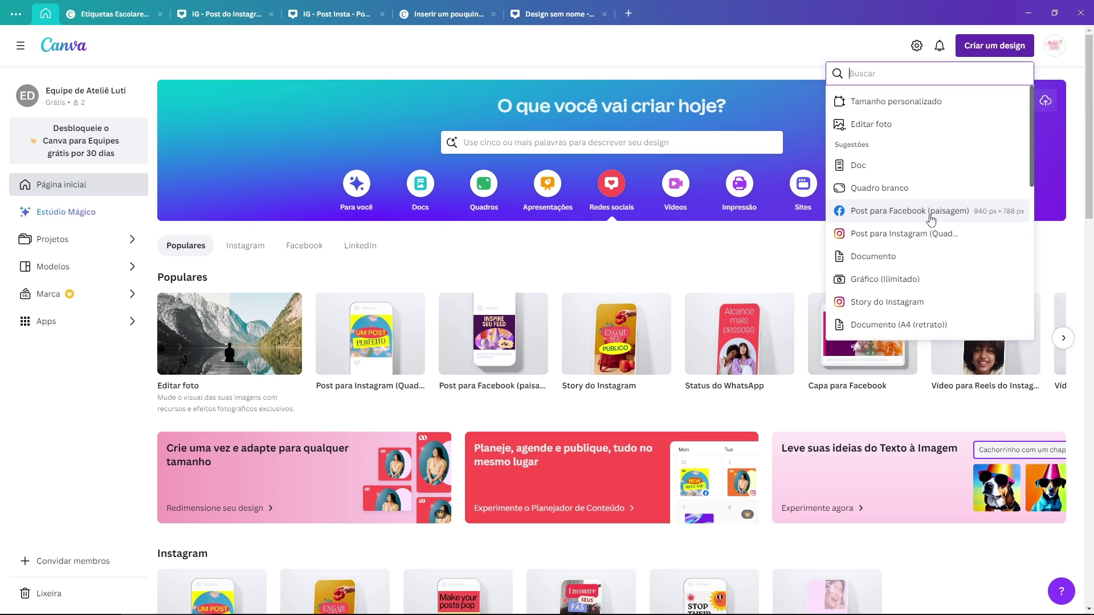
click(902, 238)
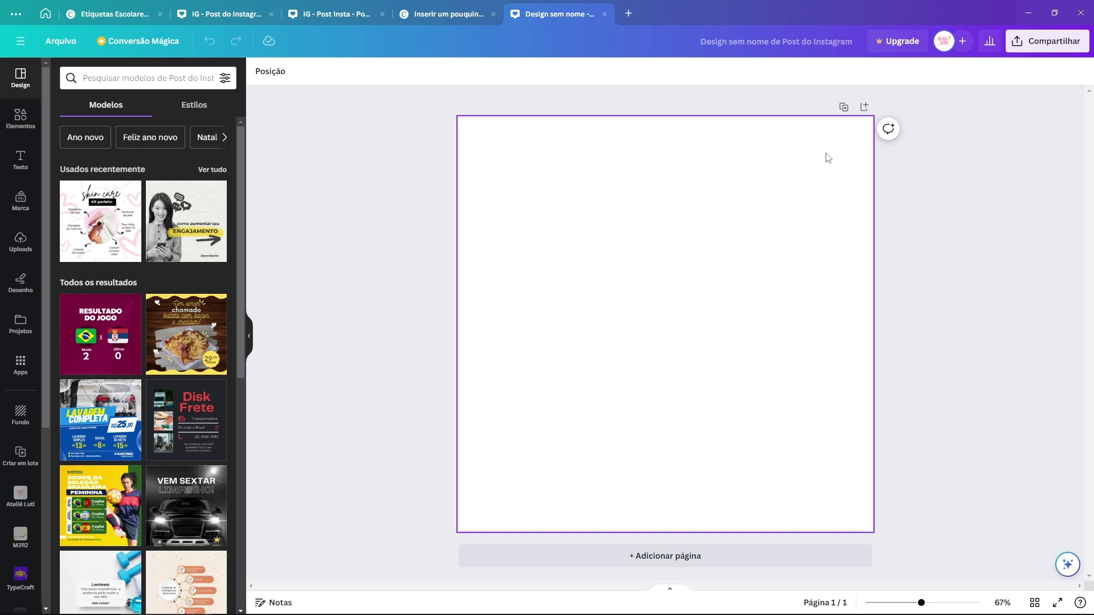
drag(832, 149, 536, 454)
drag(456, 101, 876, 537)
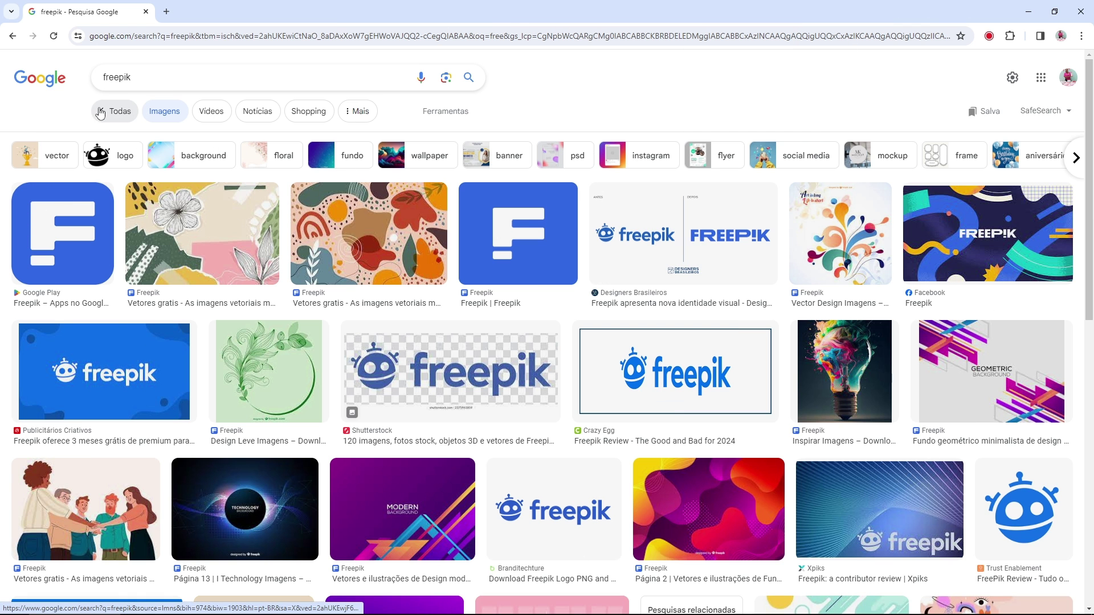
Step: Open br.freepik.com from Google and search for 'mockup escolar'
click(137, 112)
click(170, 186)
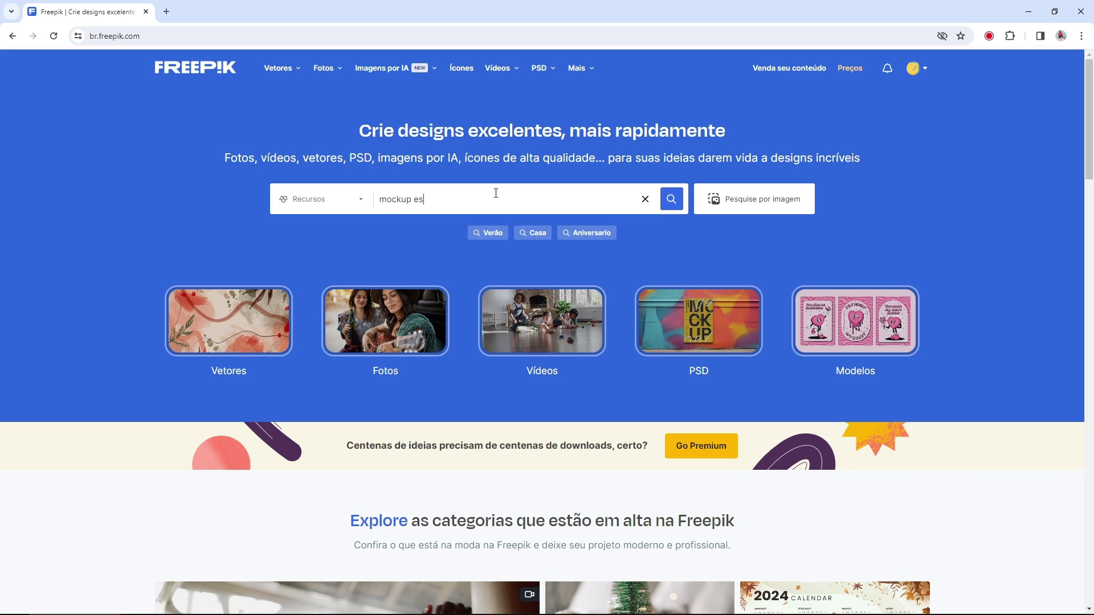
key(Return)
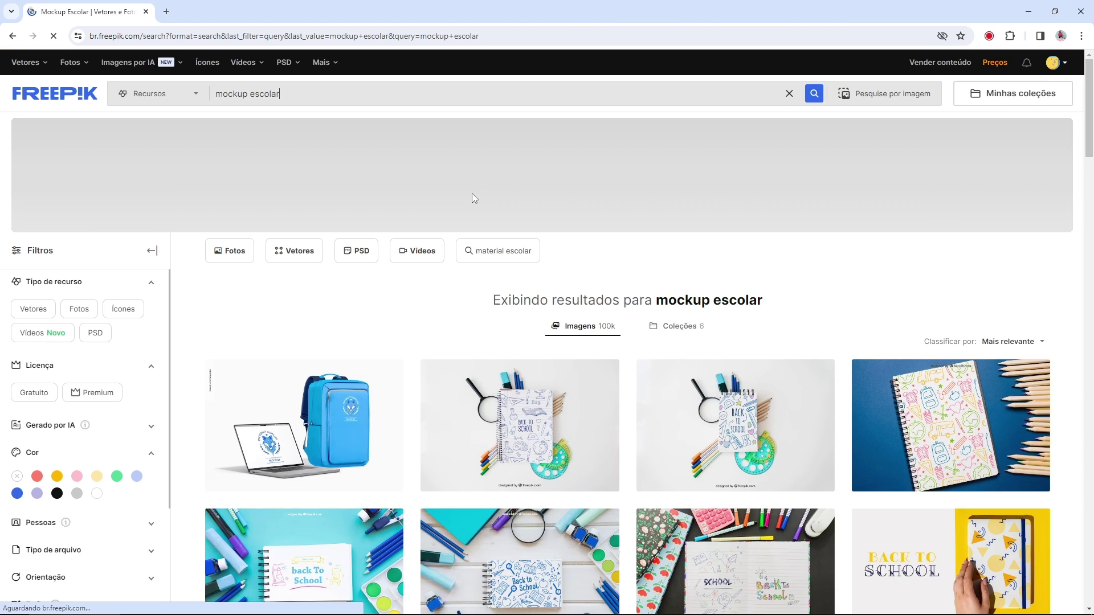
Step: Filter results to Gratuito and preview the Feliz Lunes notebook photo
scroll(502, 213, down, 1)
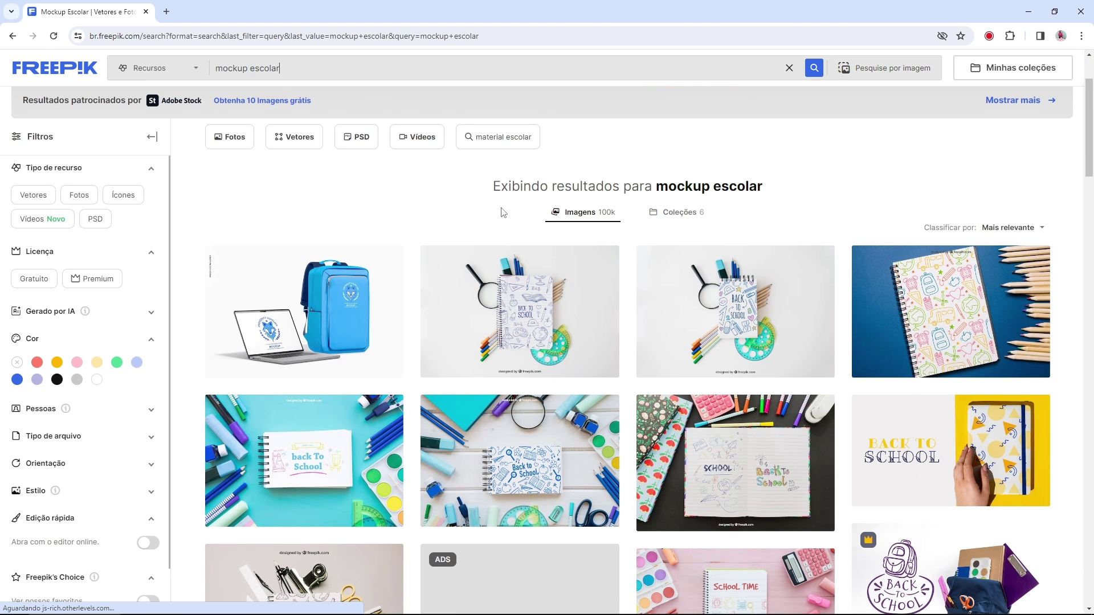
scroll(502, 212, up, 2)
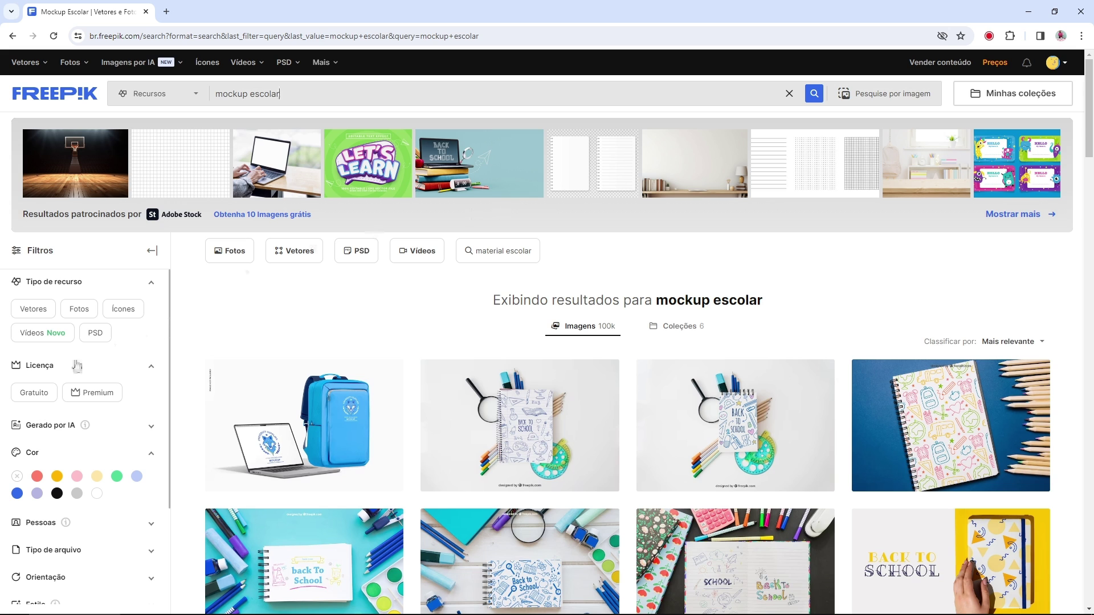
click(35, 394)
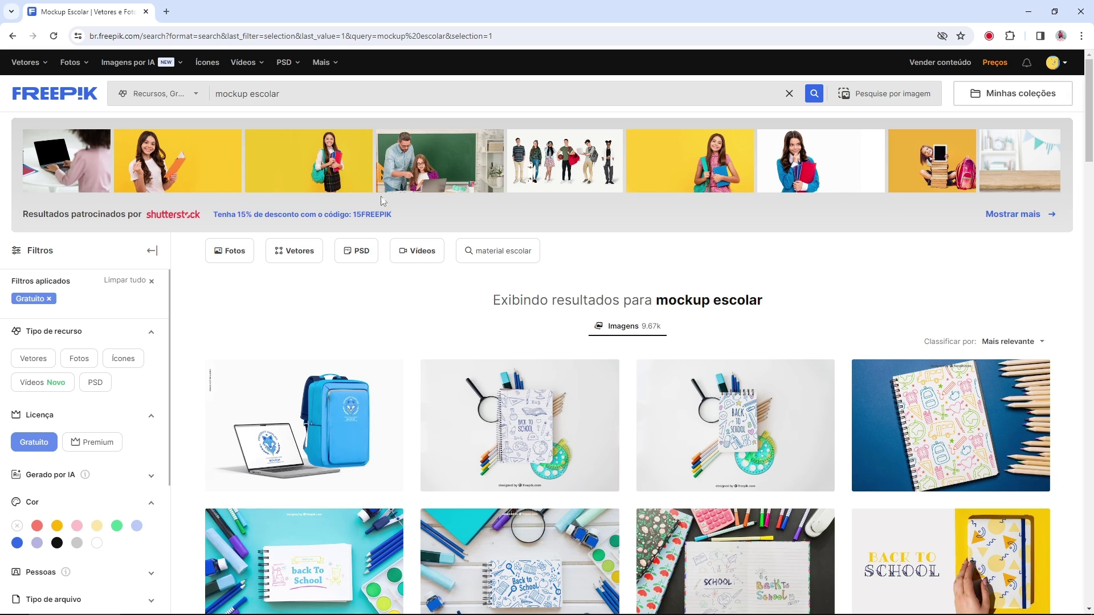
scroll(399, 202, down, 3)
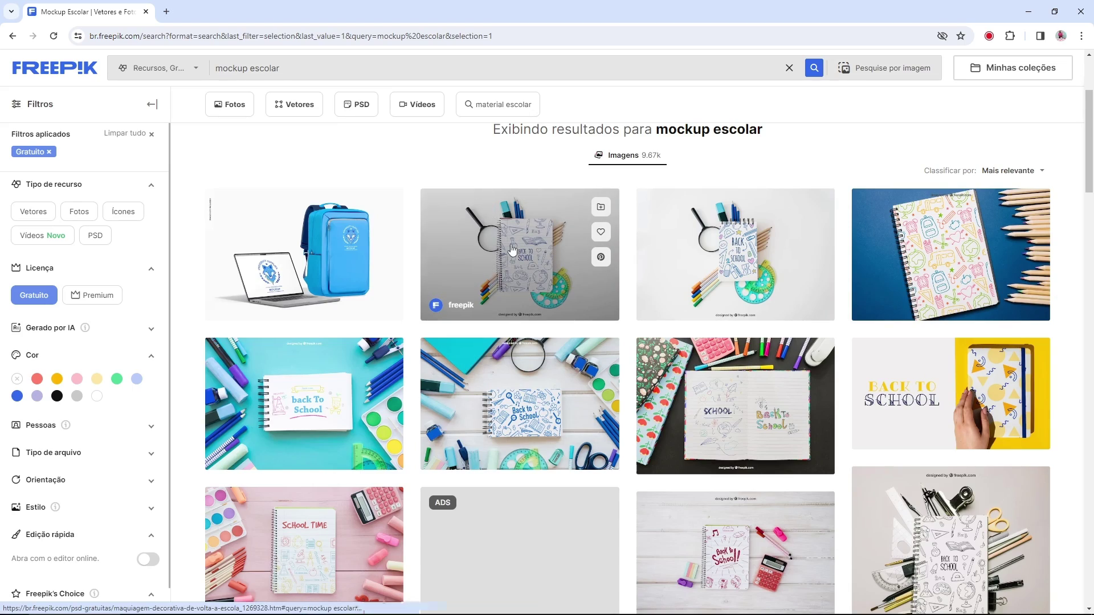
scroll(542, 310, down, 5)
scroll(542, 311, down, 6)
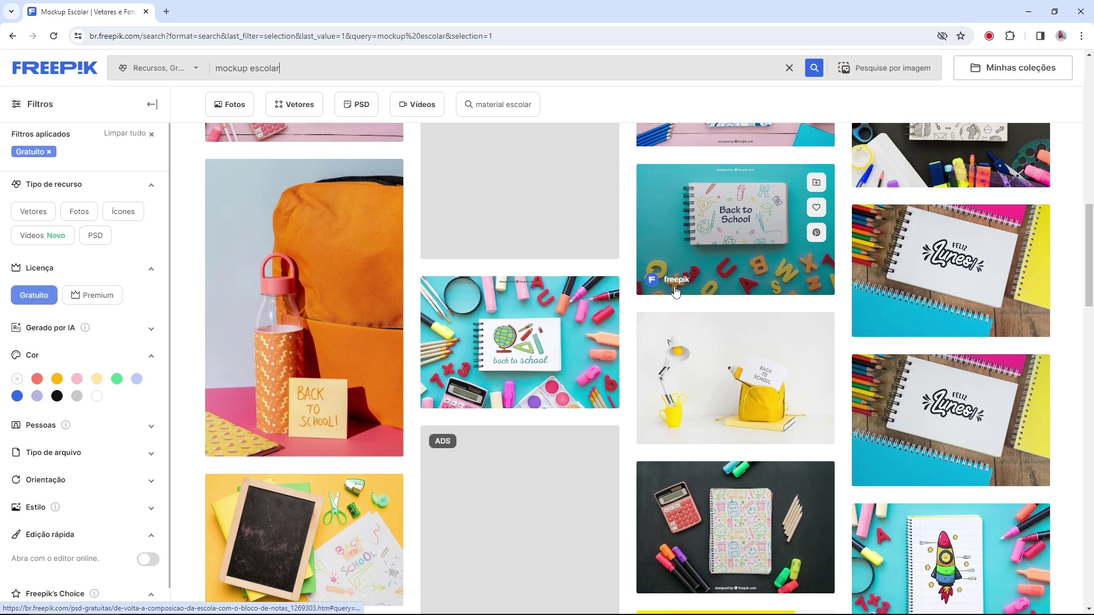
click(946, 274)
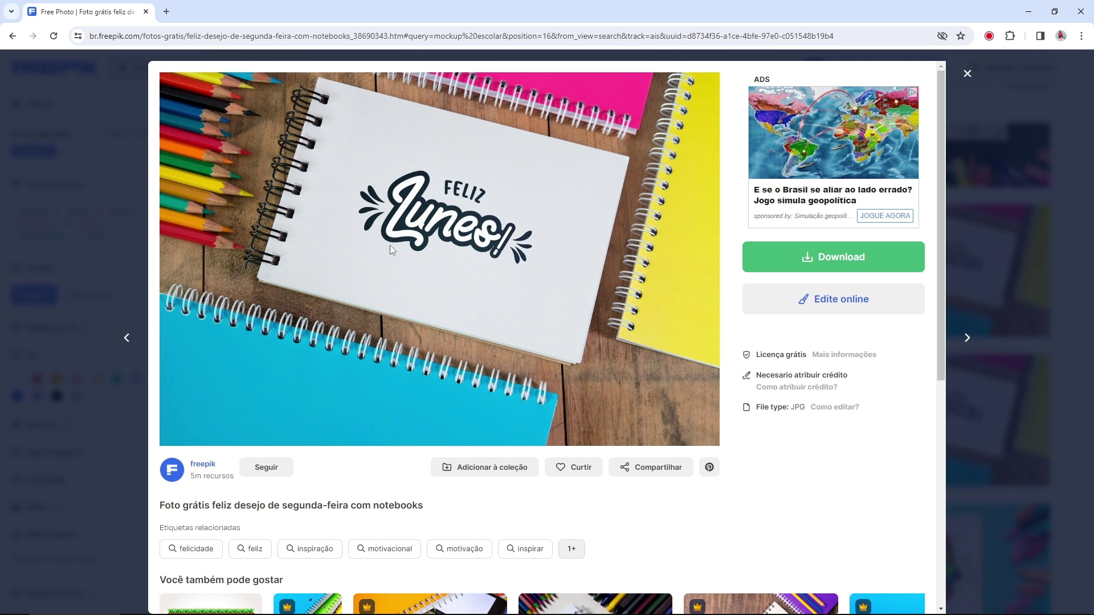
click(967, 74)
Step: Change the search to 'mockup folha escolar'
scroll(877, 522, down, 10)
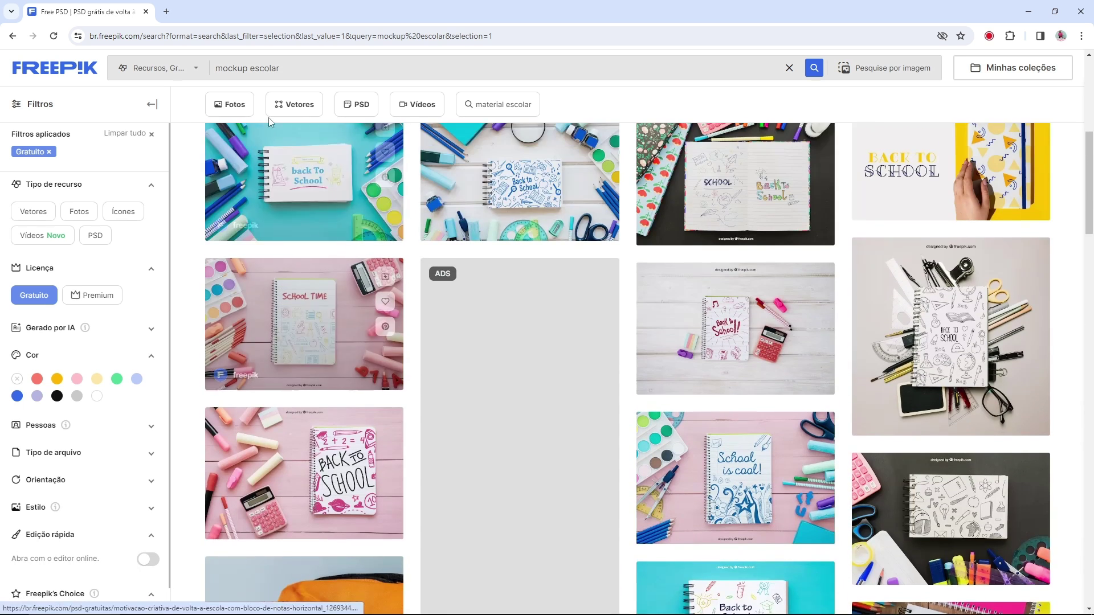
click(250, 69)
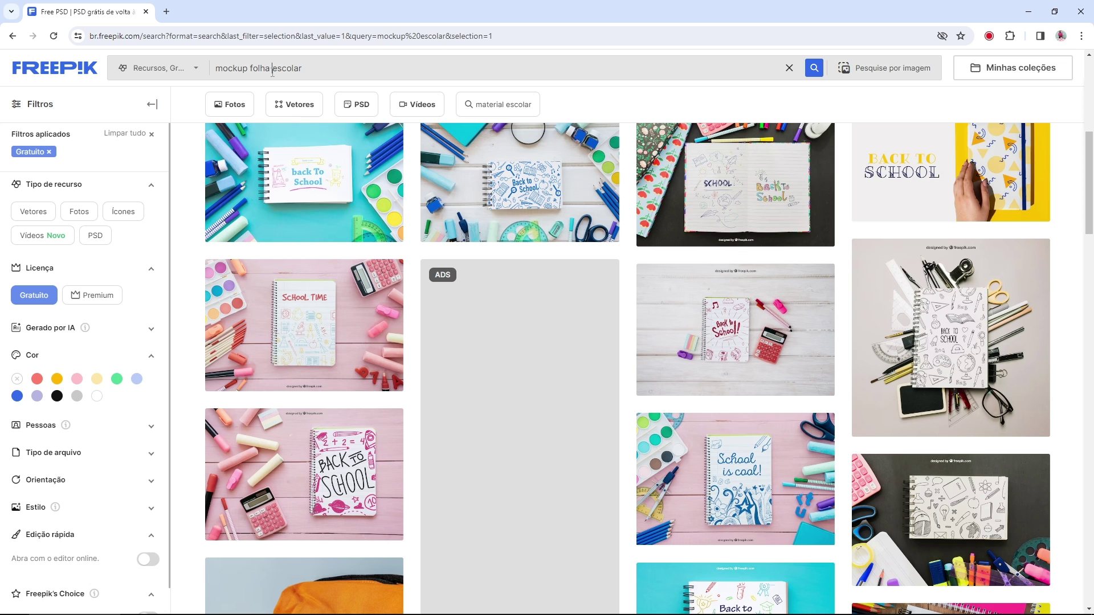
text(folha)
key(Return)
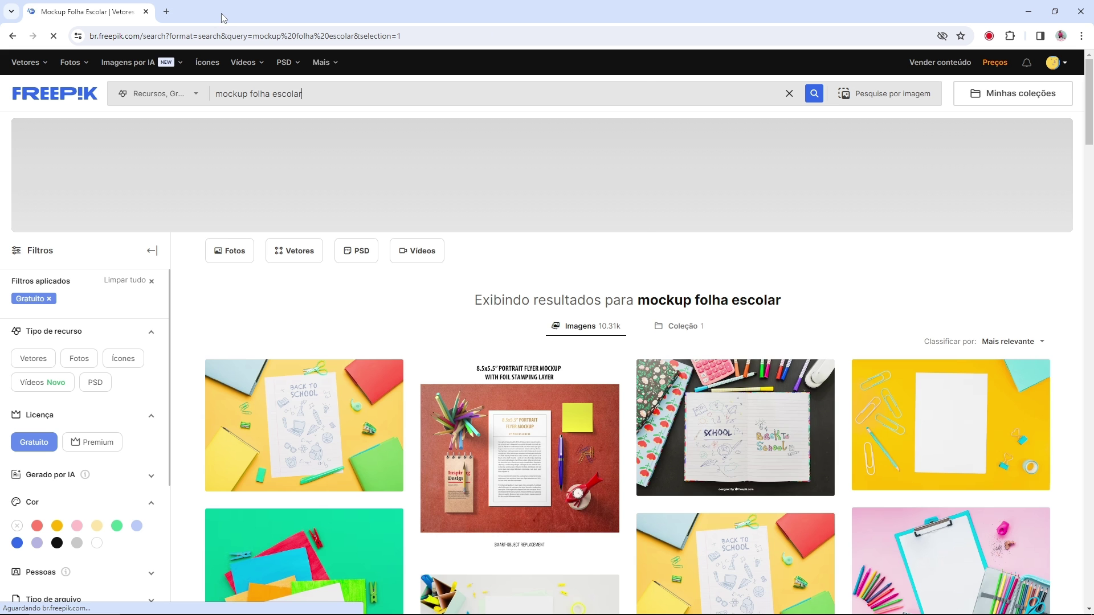
Step: Preview the yellow paper-clip sheet, green colored-papers and pink drawing materials photos
scroll(692, 81, down, 1)
click(965, 251)
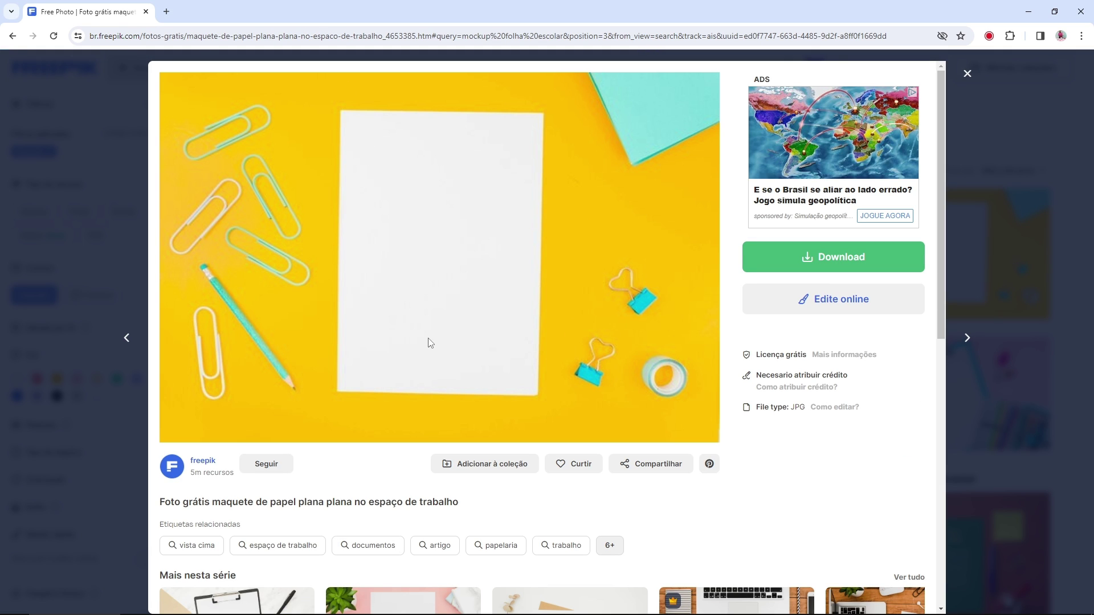
click(1012, 335)
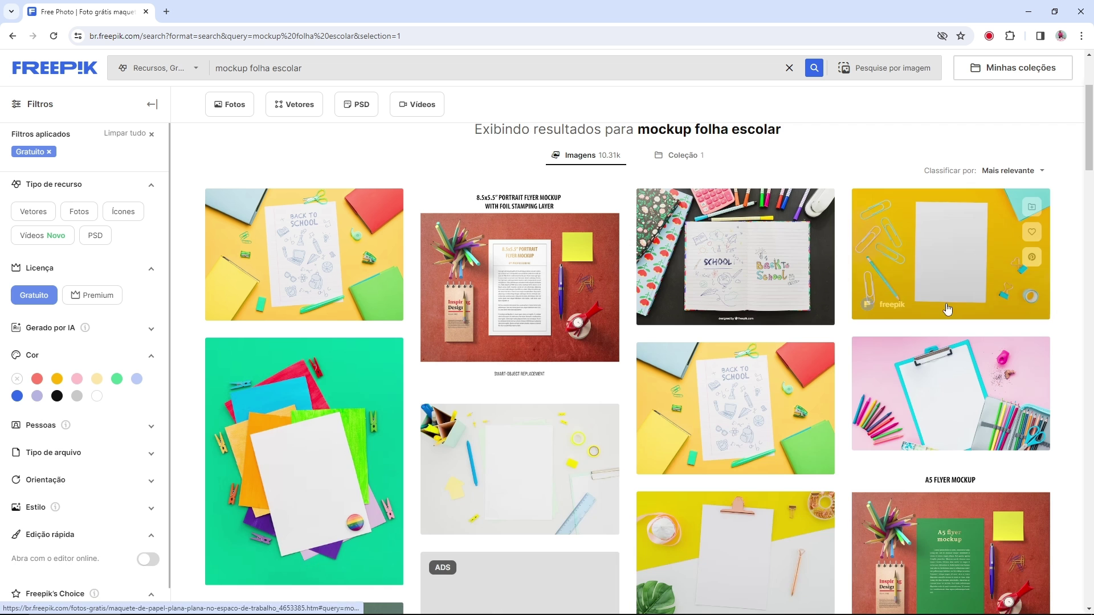
scroll(364, 320, down, 2)
click(365, 323)
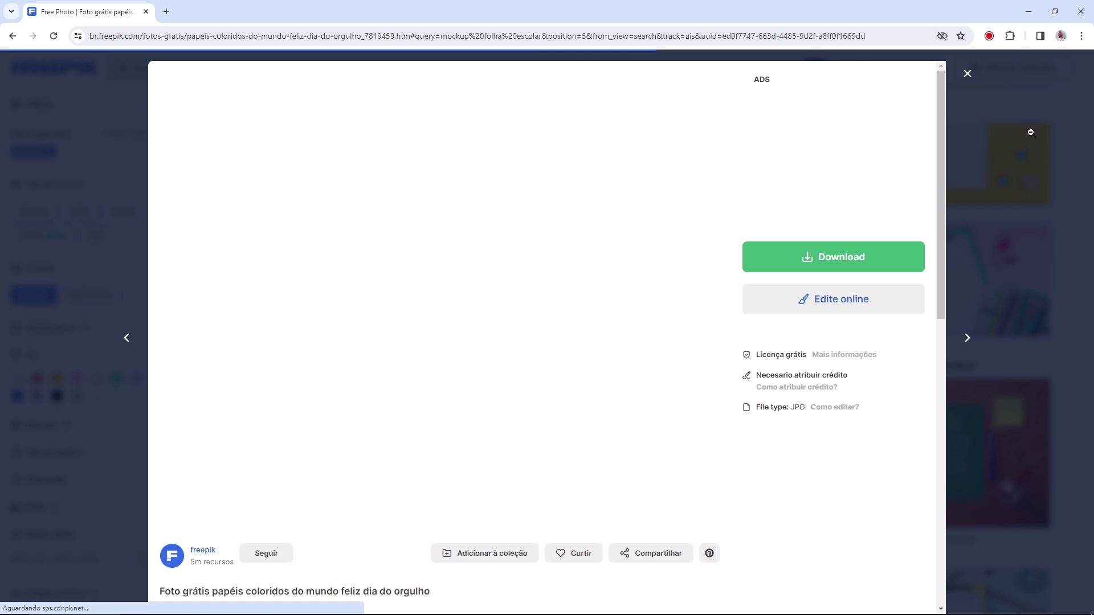
click(967, 73)
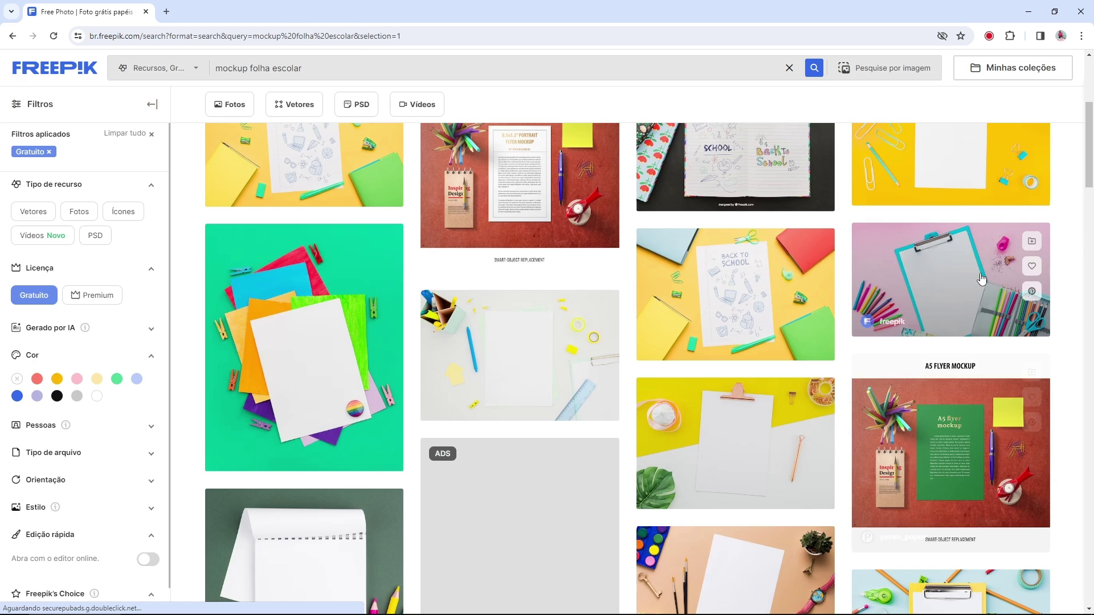
click(981, 275)
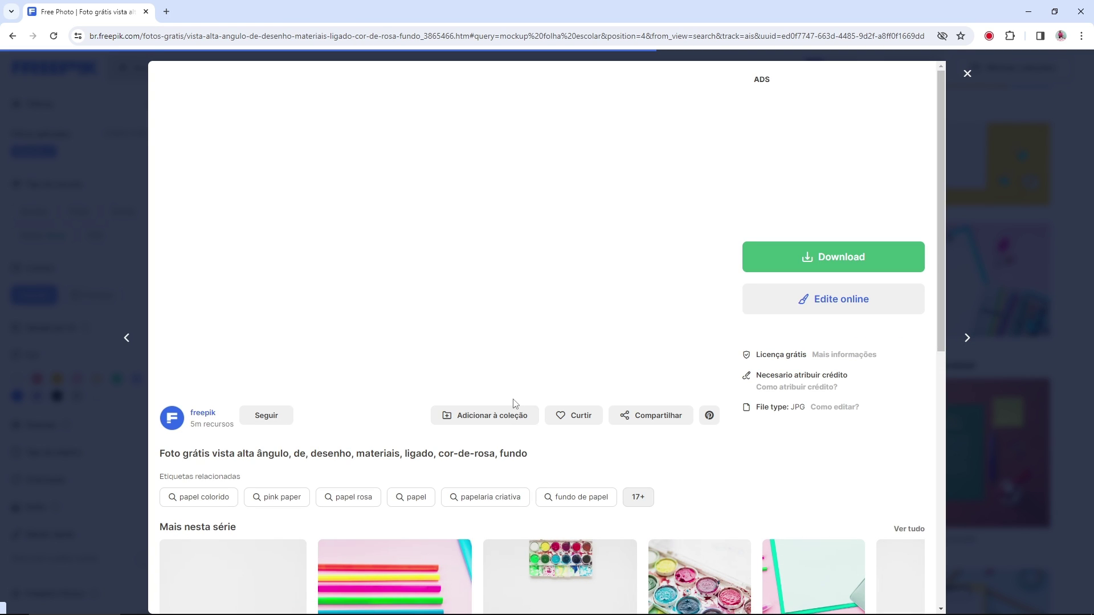
click(967, 74)
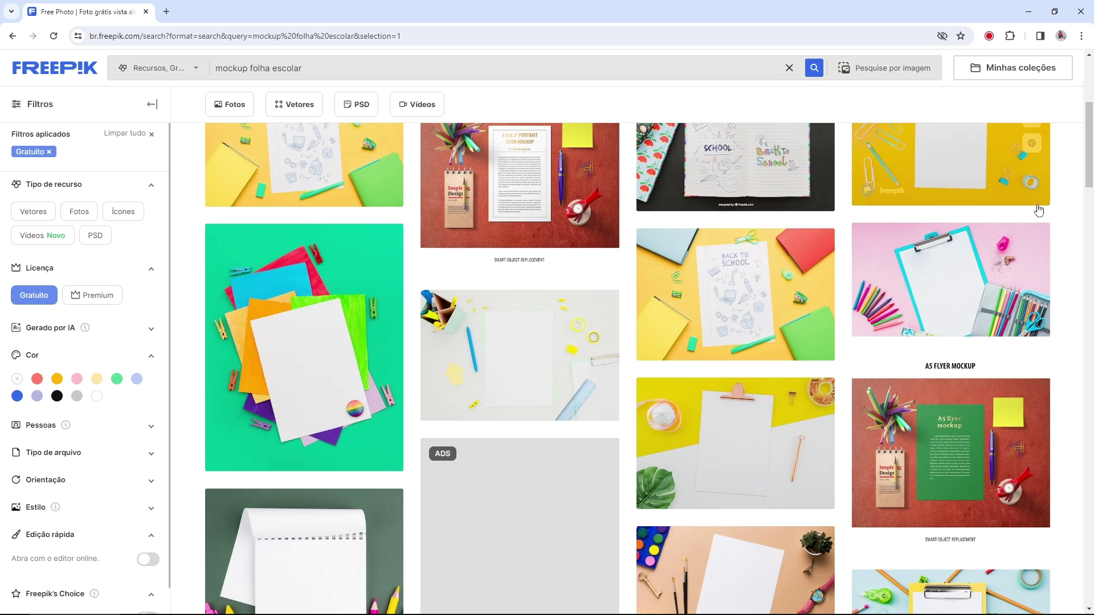
Step: Preview the yellow clipboard and pink notebook photos
scroll(1003, 198, down, 1)
scroll(1003, 198, down, 2)
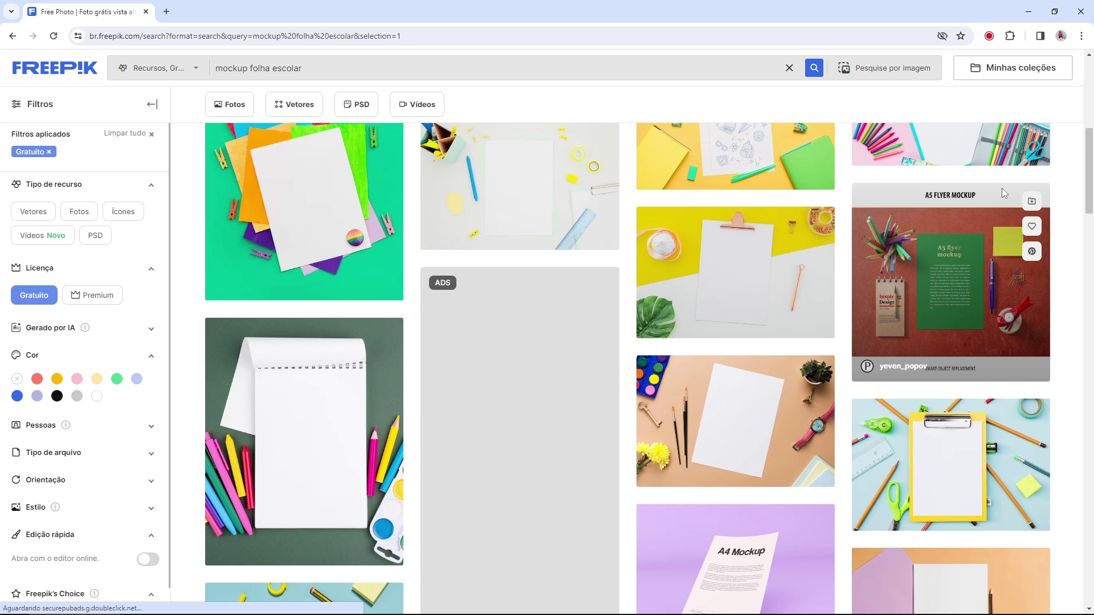
scroll(1002, 191, down, 1)
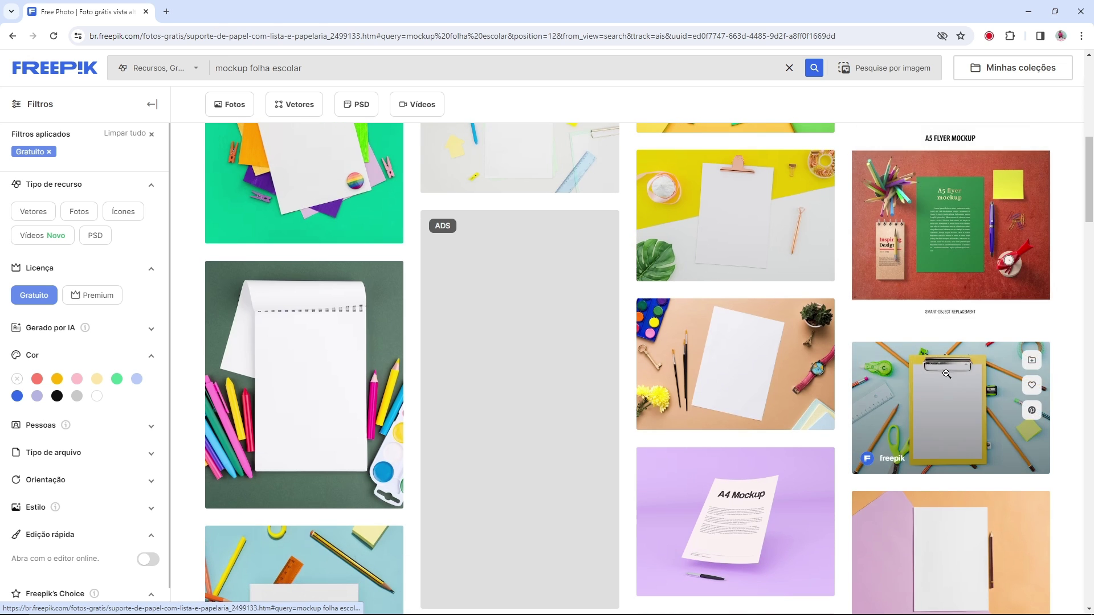
click(940, 371)
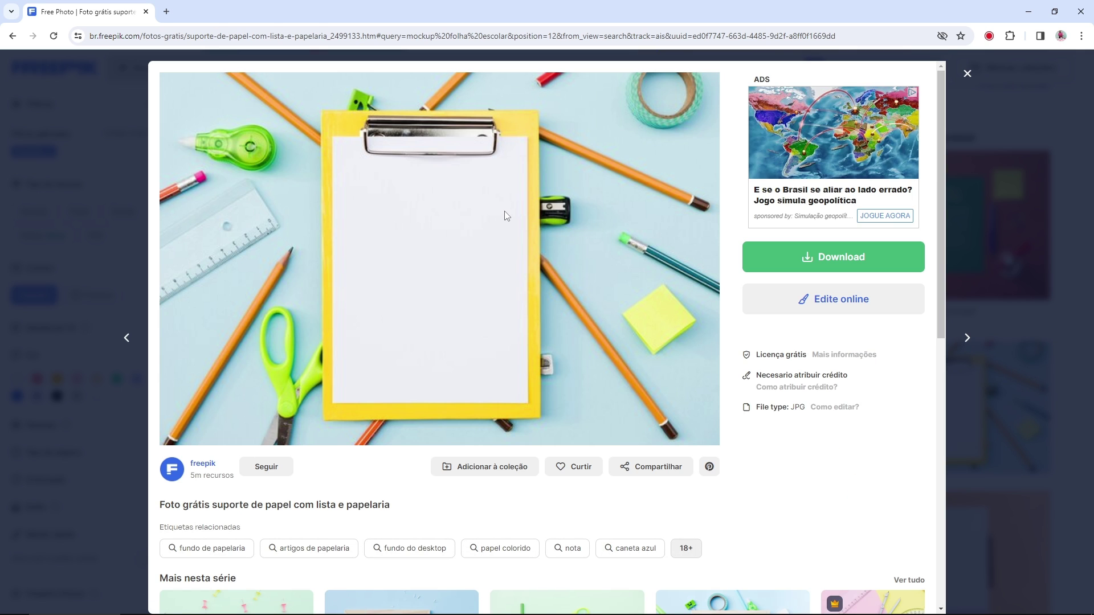
click(978, 69)
scroll(924, 243, down, 6)
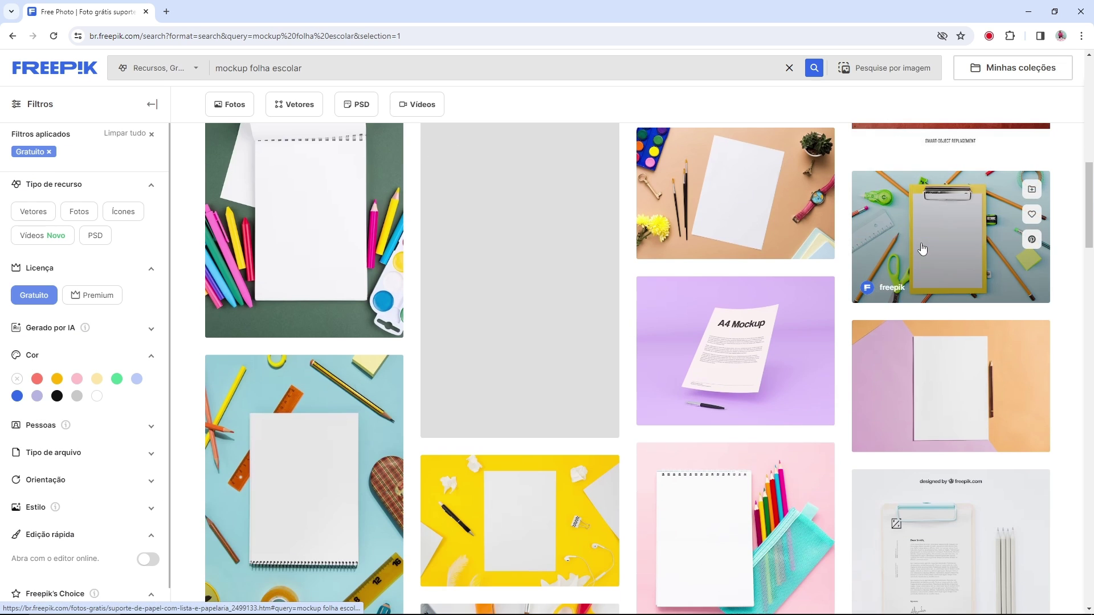
click(713, 337)
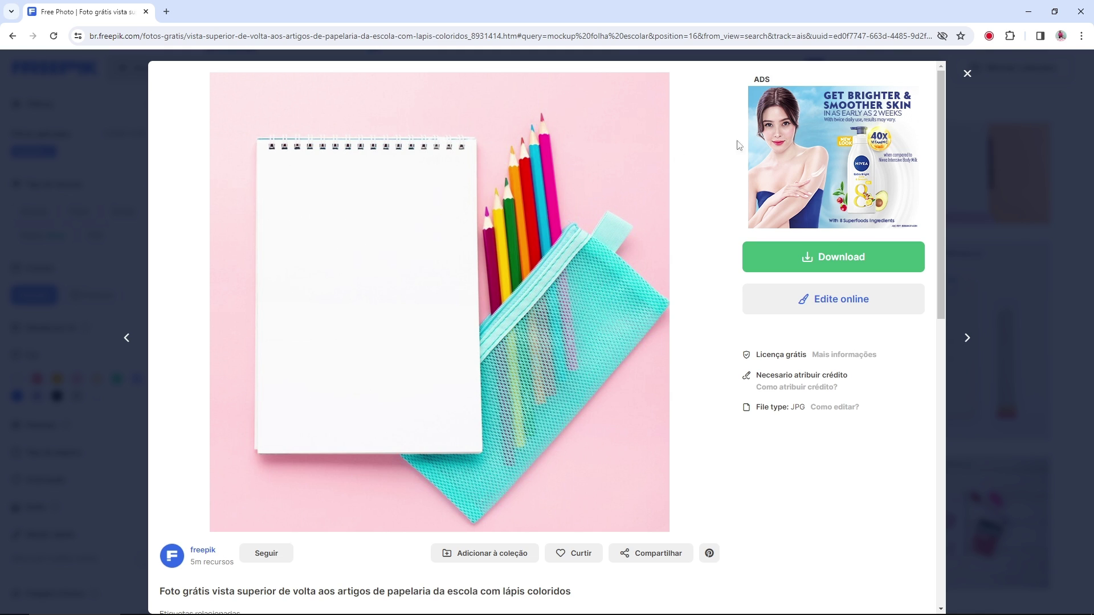
click(966, 73)
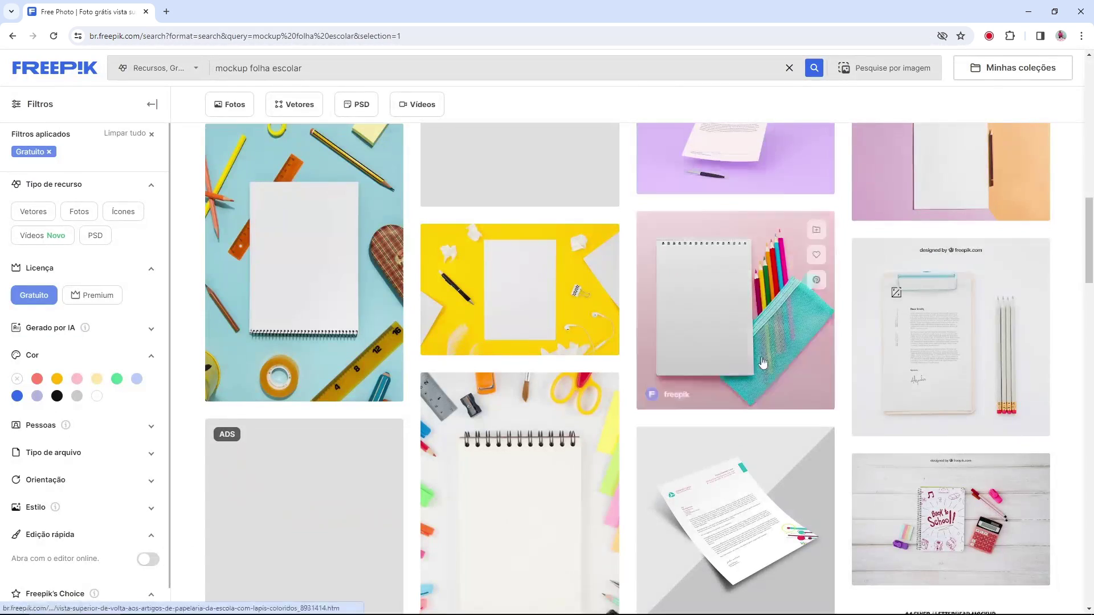
Step: Scroll further and open the pink clipboard photo's details
scroll(774, 345, down, 10)
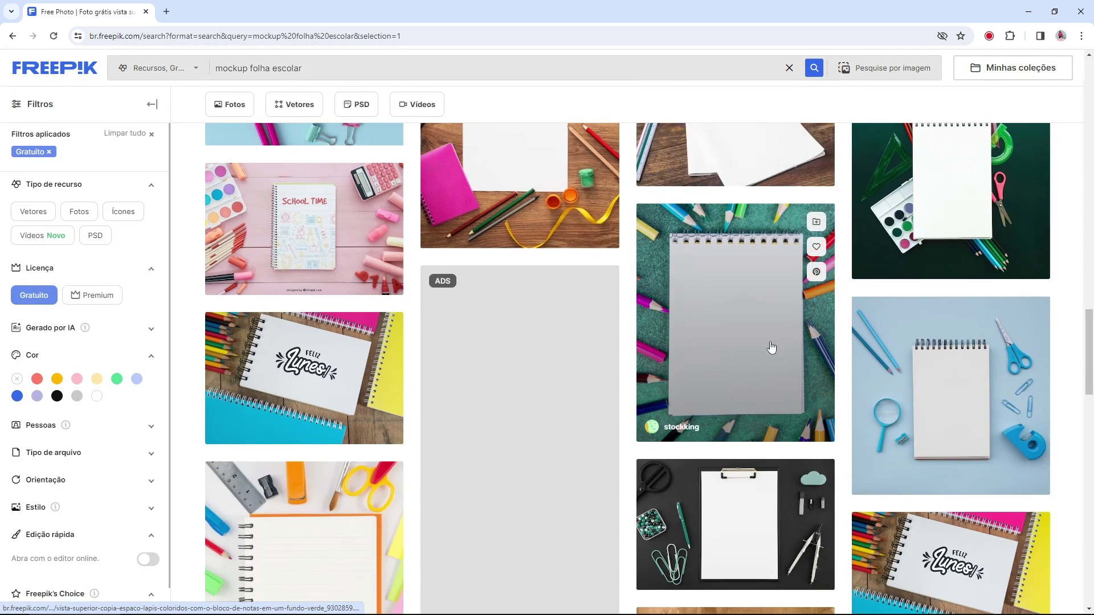
scroll(769, 346, down, 2)
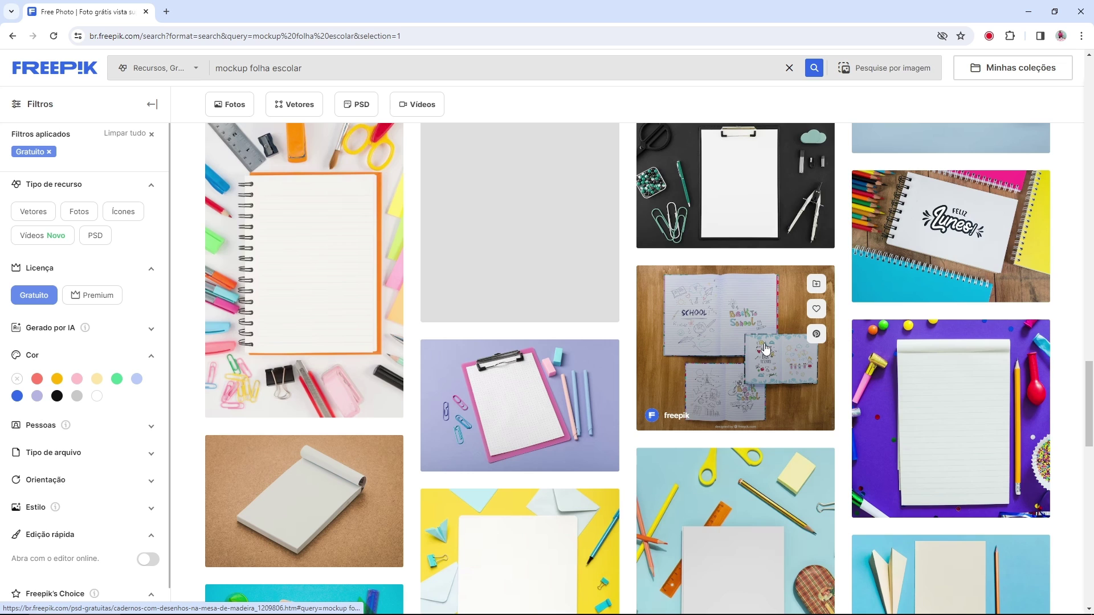
scroll(765, 348, down, 3)
scroll(763, 353, up, 1)
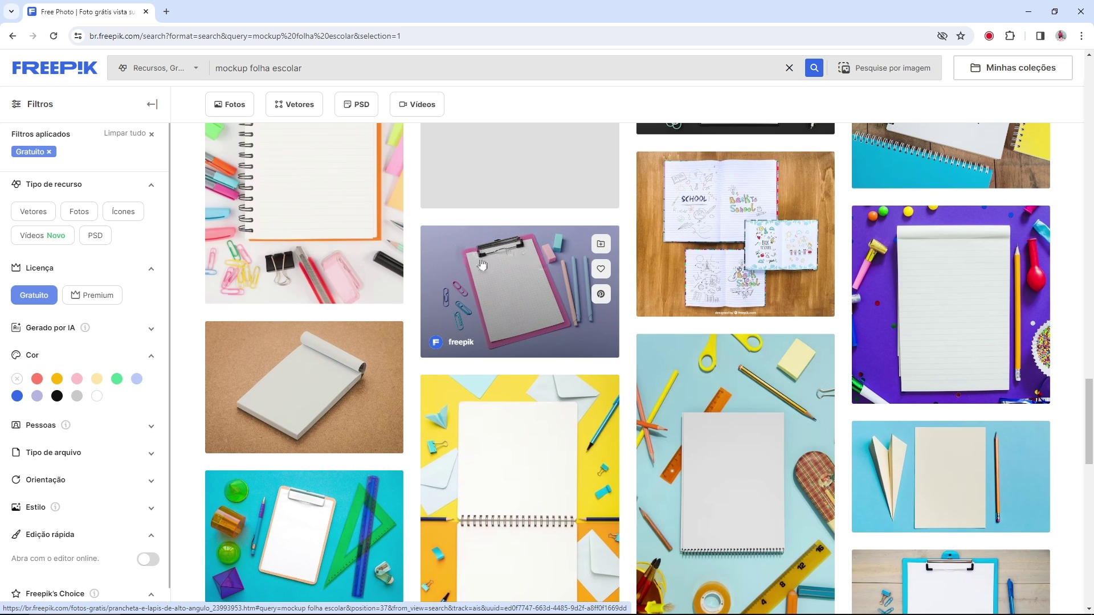
scroll(481, 264, up, 6)
scroll(285, 501, down, 3)
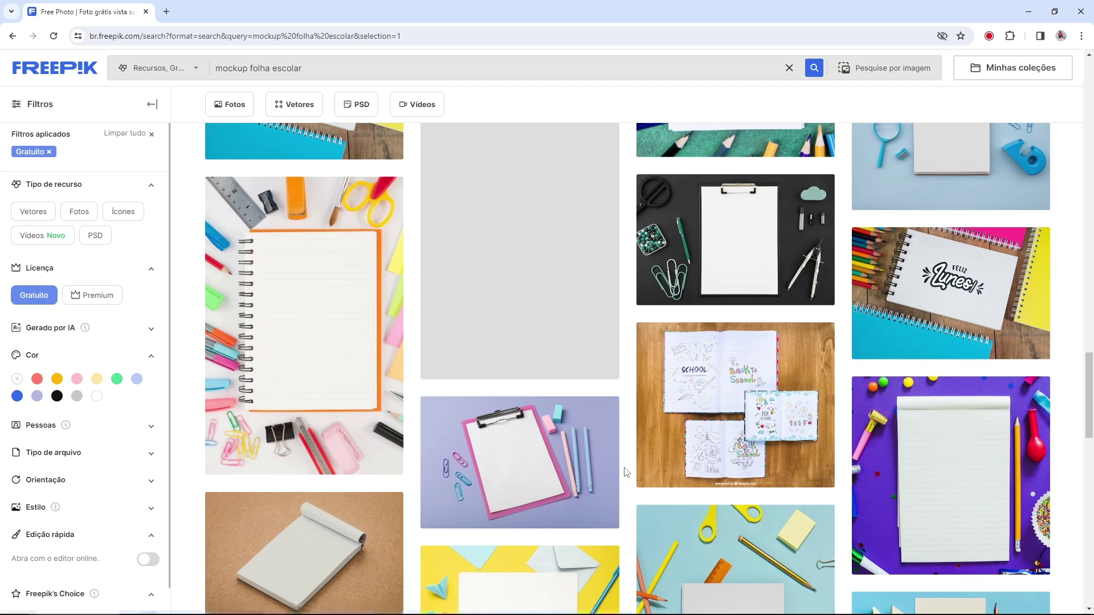
scroll(627, 470, down, 2)
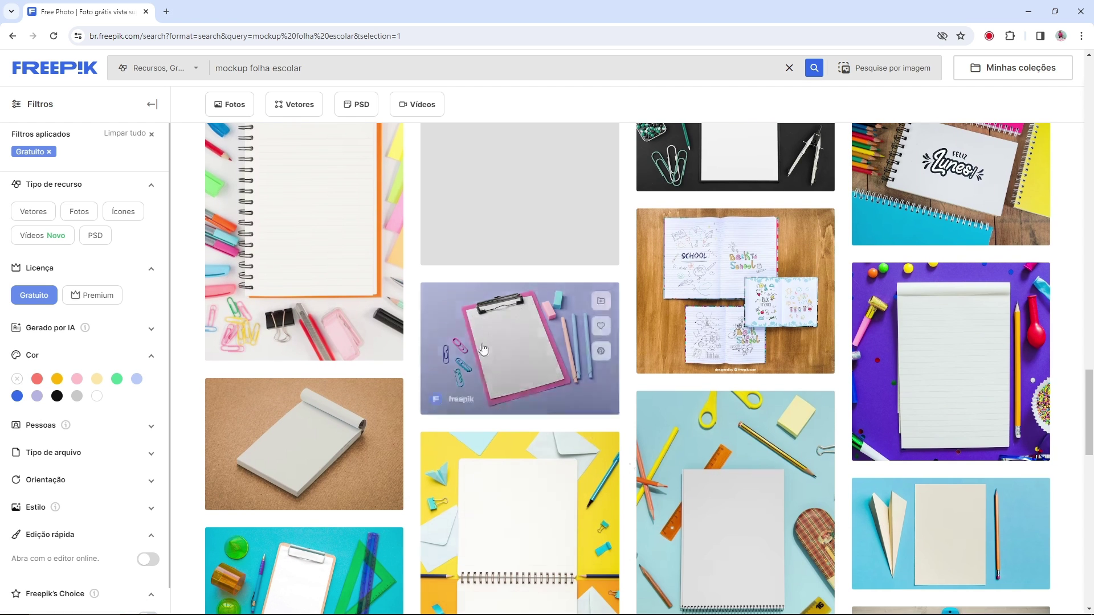
click(520, 317)
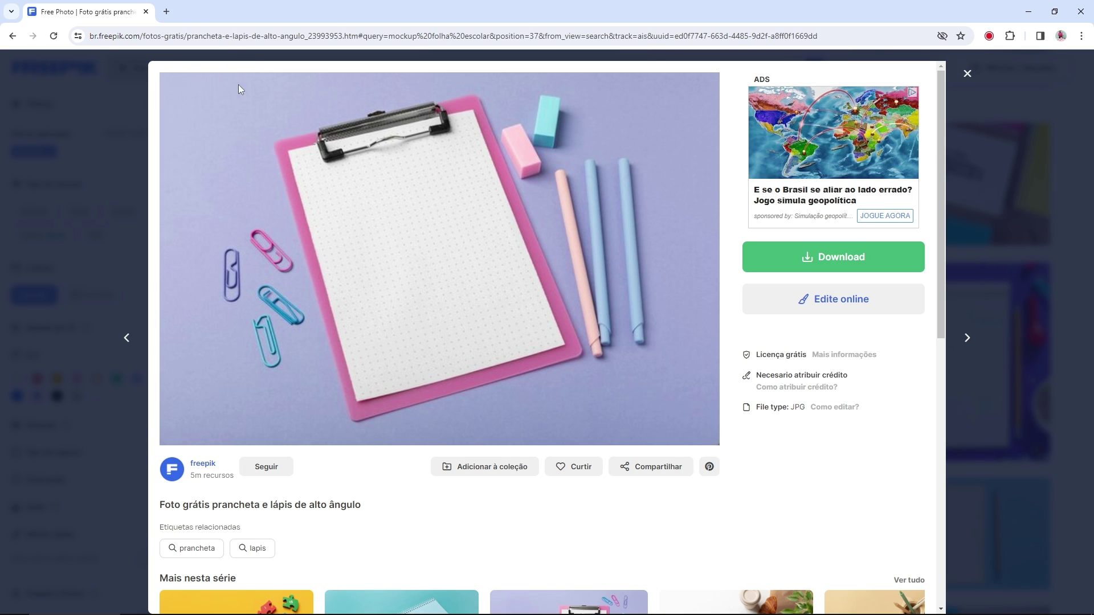
drag(360, 418, 618, 410)
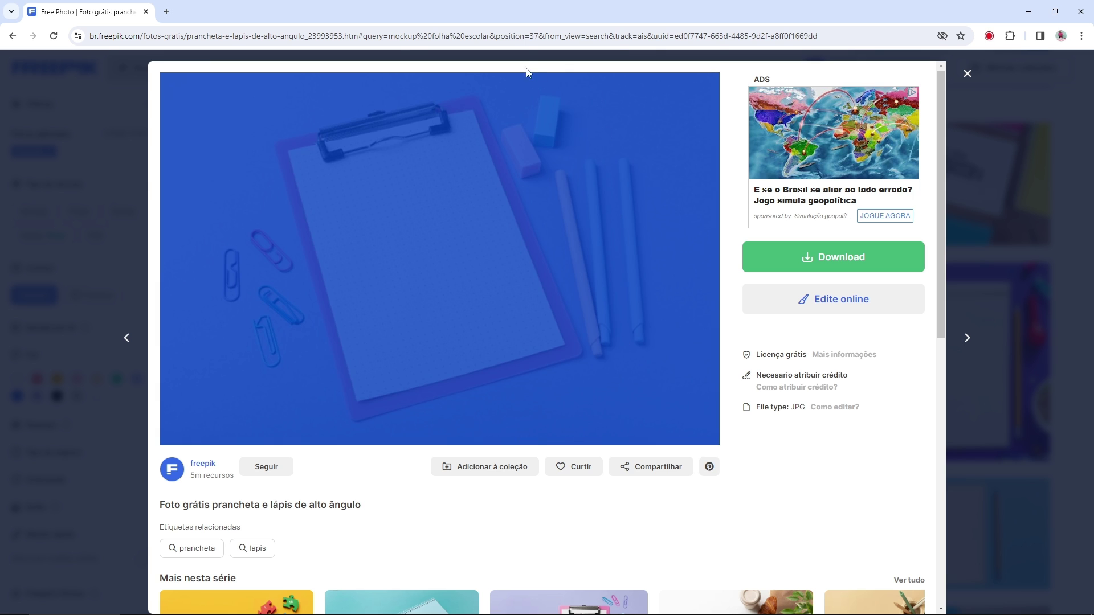
click(300, 73)
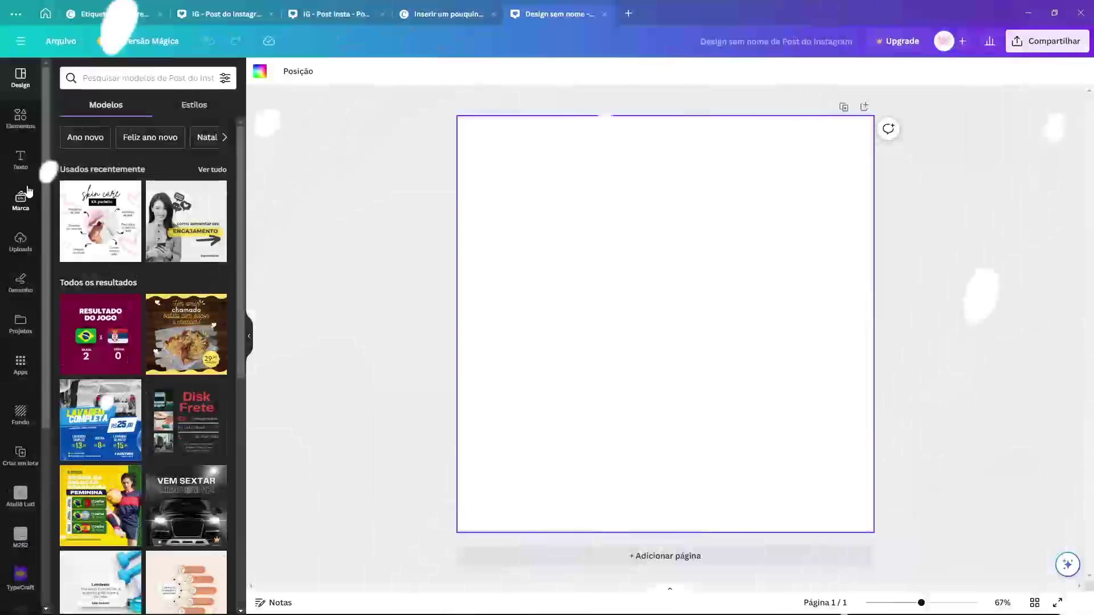
Step: Upload the notebook photo and add it to the Instagram post page
click(20, 242)
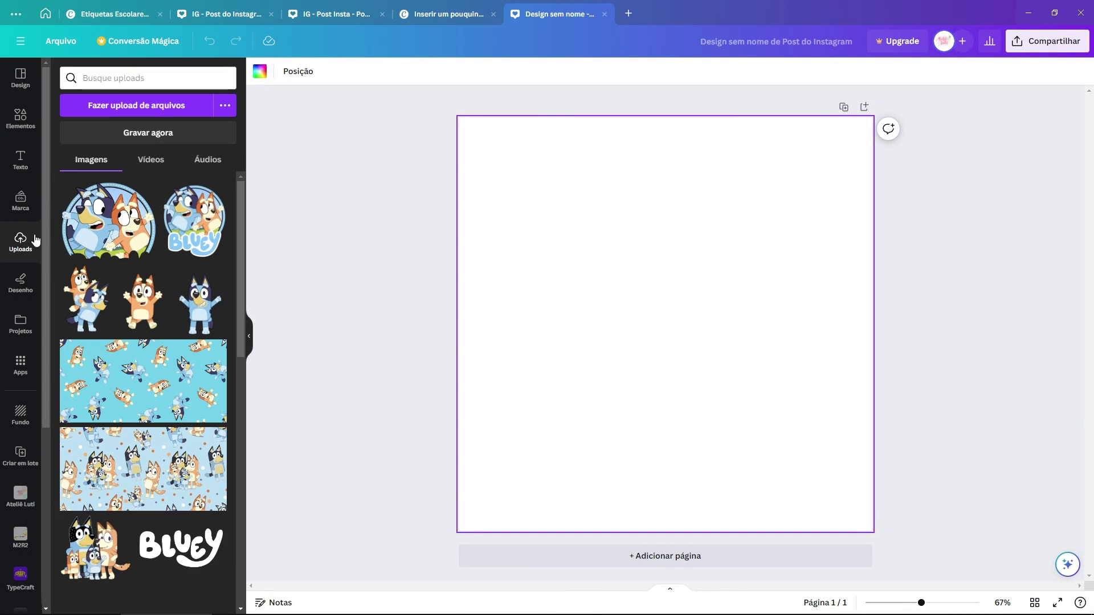
scroll(149, 337, down, 5)
scroll(150, 337, up, 5)
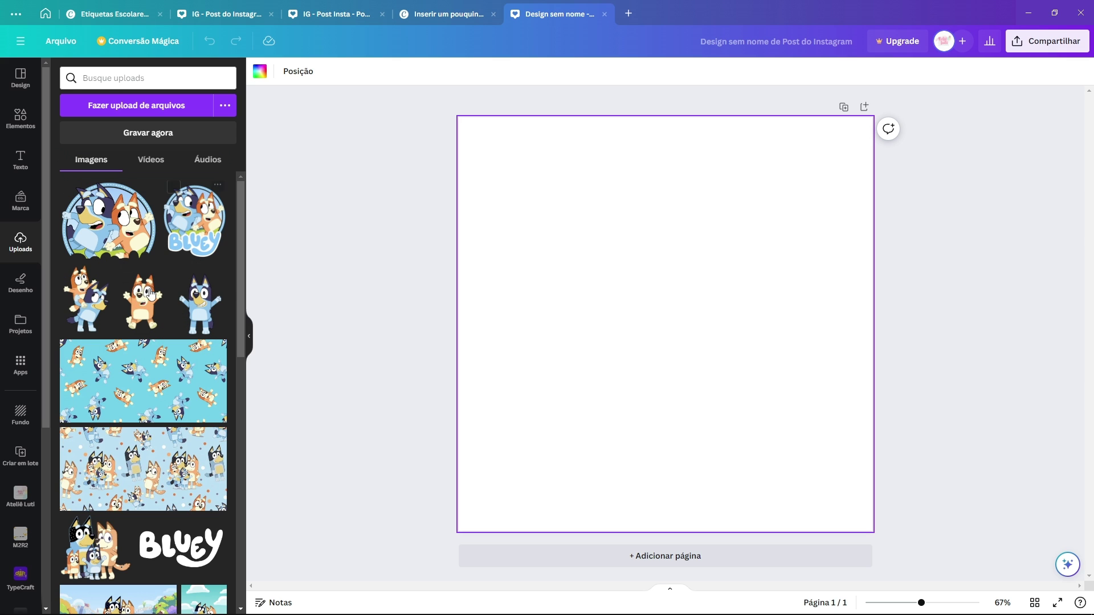
click(141, 107)
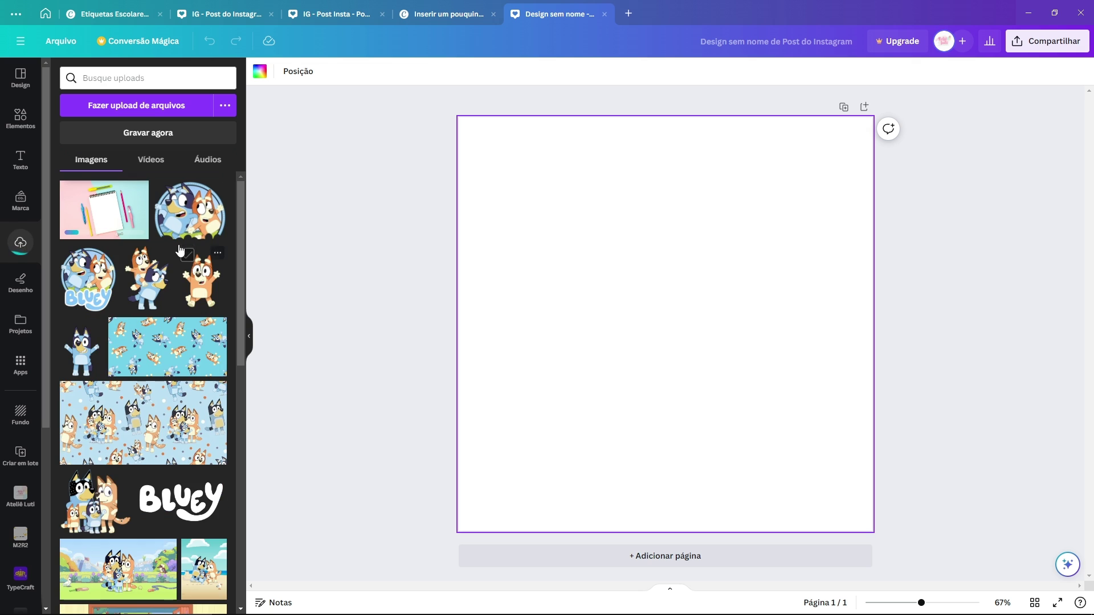
click(97, 217)
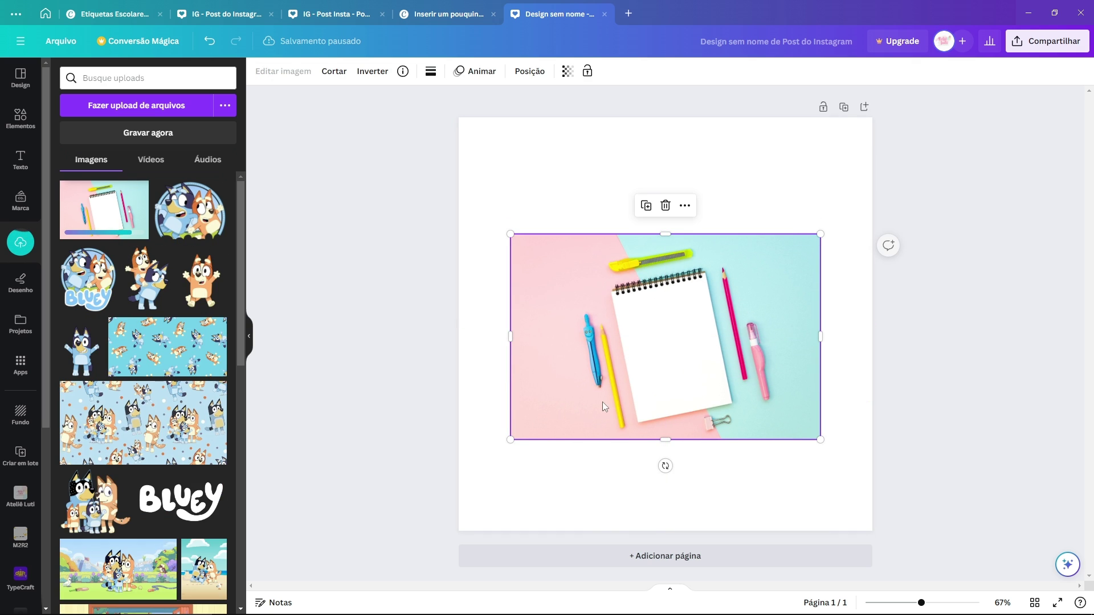
Step: Set the notebook photo as the page background and adjust its crop
right_click(650, 331)
click(728, 570)
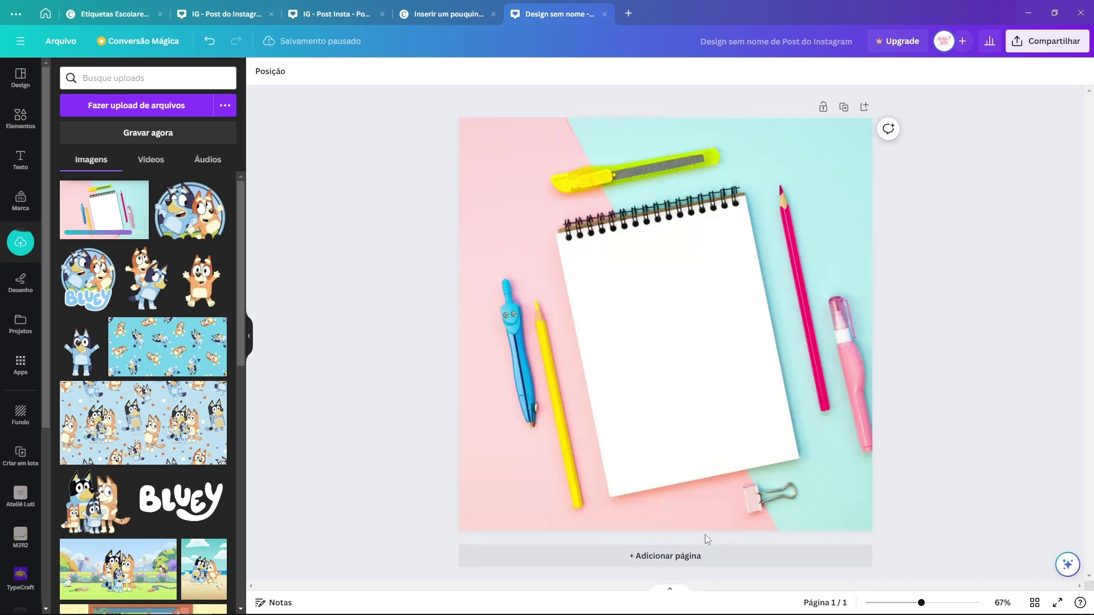
double_click(701, 345)
drag(745, 320, 715, 318)
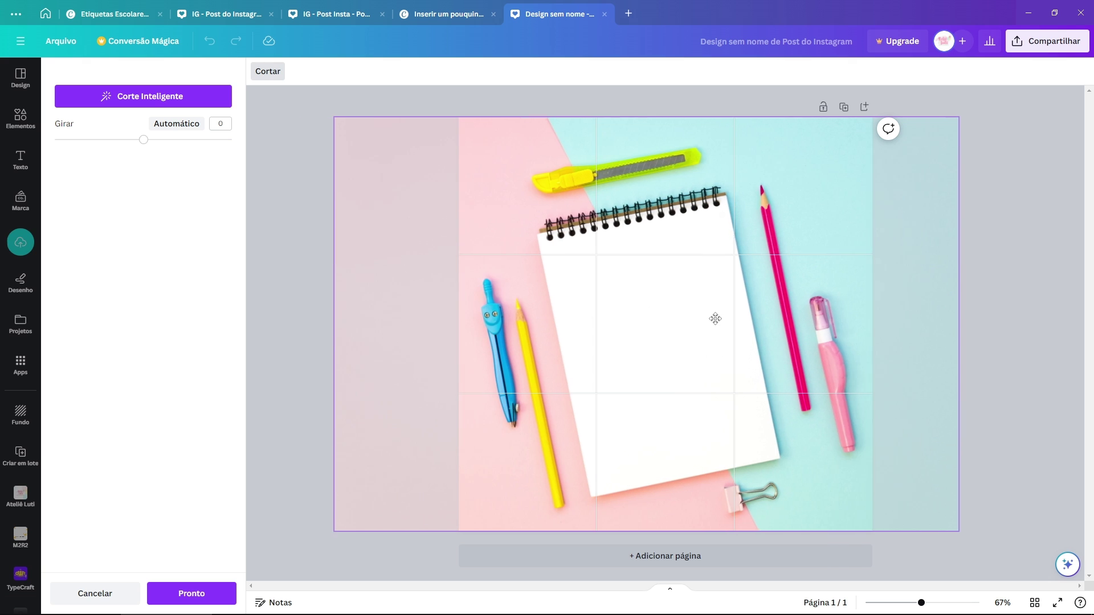
click(1027, 302)
Step: Detach the photo from the background and enlarge it past the page edges, centred
right_click(751, 283)
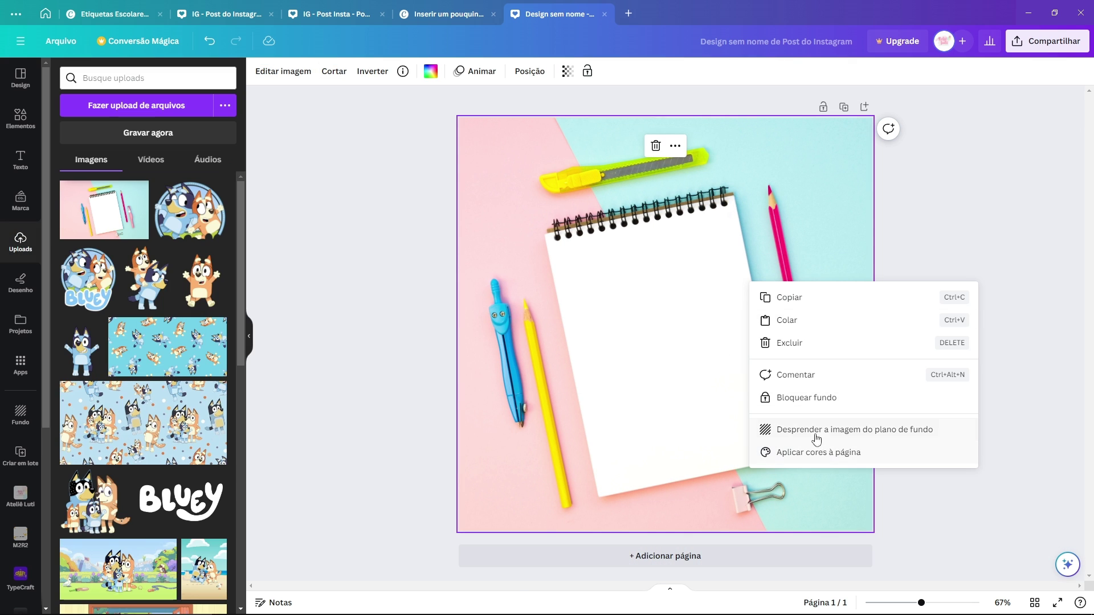
click(836, 431)
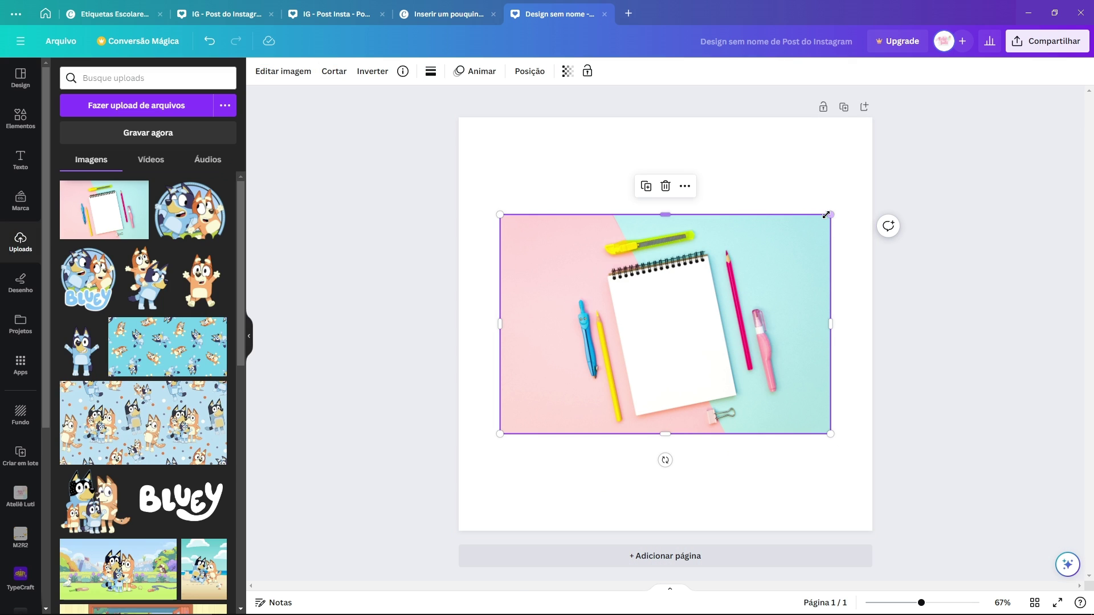
drag(826, 215, 978, 118)
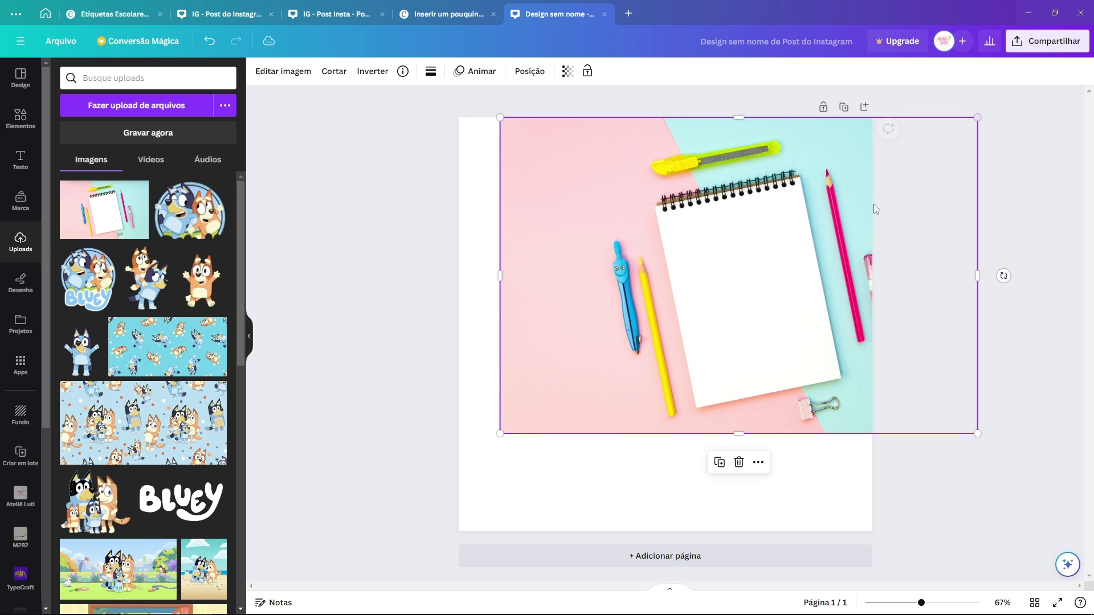
drag(502, 432, 288, 574)
mouse_move(560, 470)
mouse_down()
mouse_move(555, 454)
mouse_move(533, 455)
mouse_move(547, 456)
mouse_up()
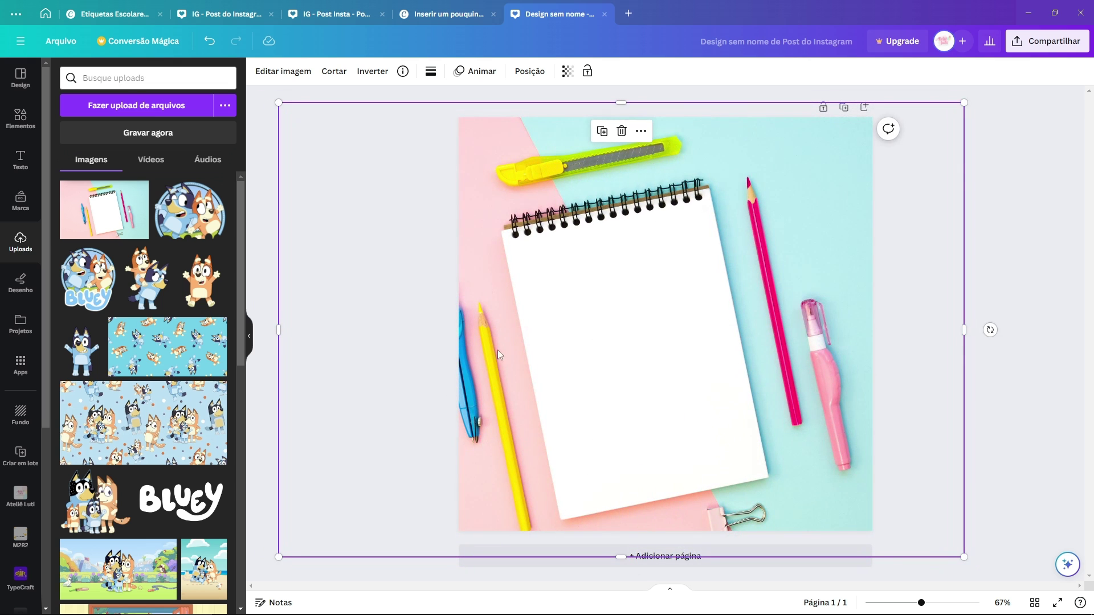
drag(961, 104, 1040, 55)
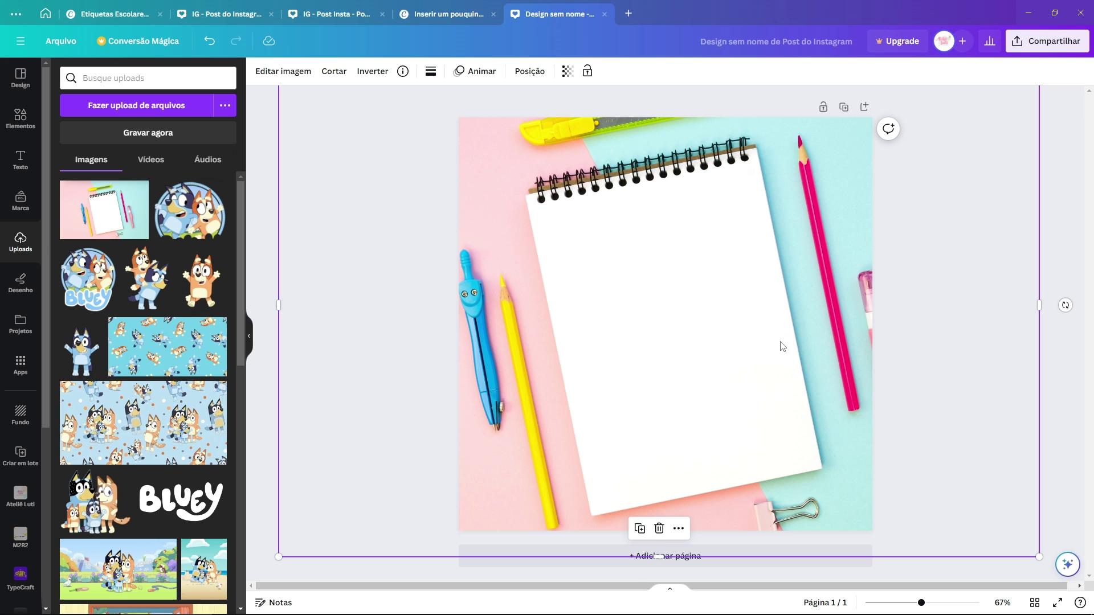
click(969, 283)
click(32, 124)
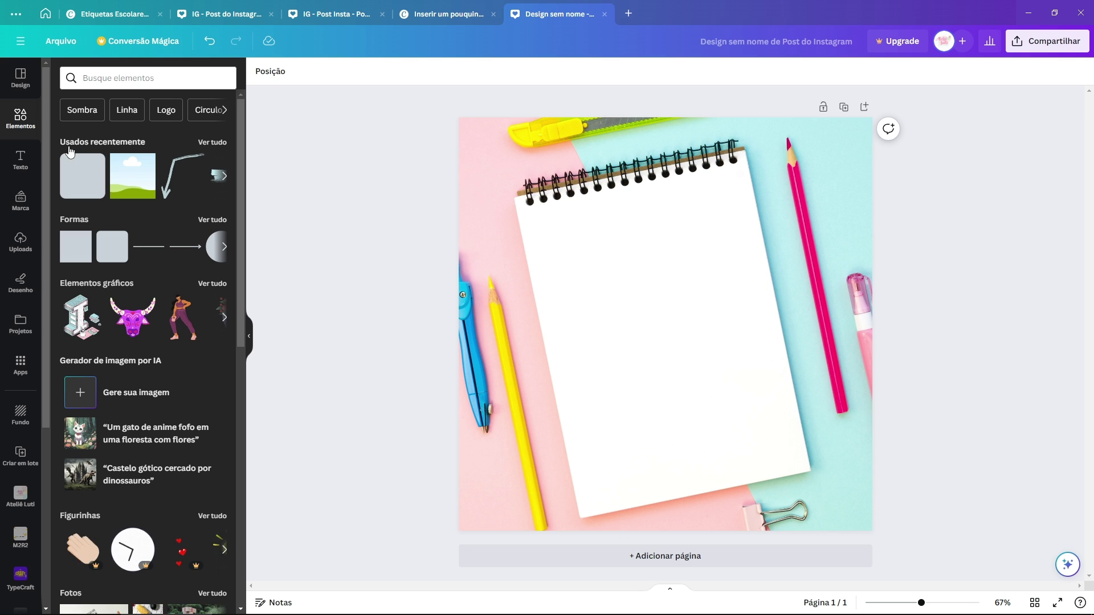
Step: Add a yellow brush stroke from a 'brush' search and move it up the notebook
click(130, 85)
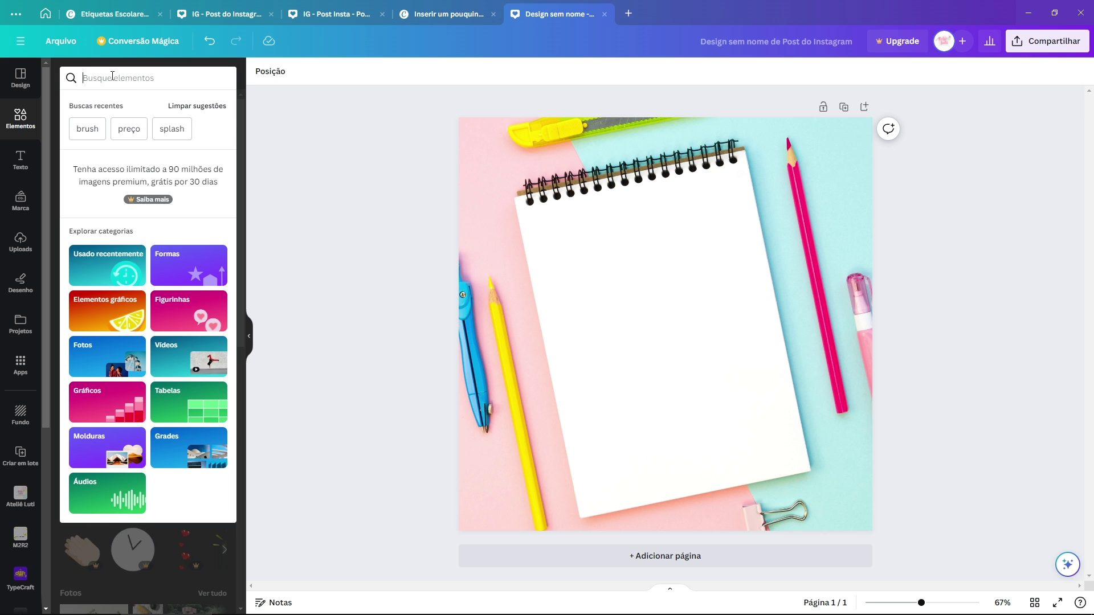
text(br)
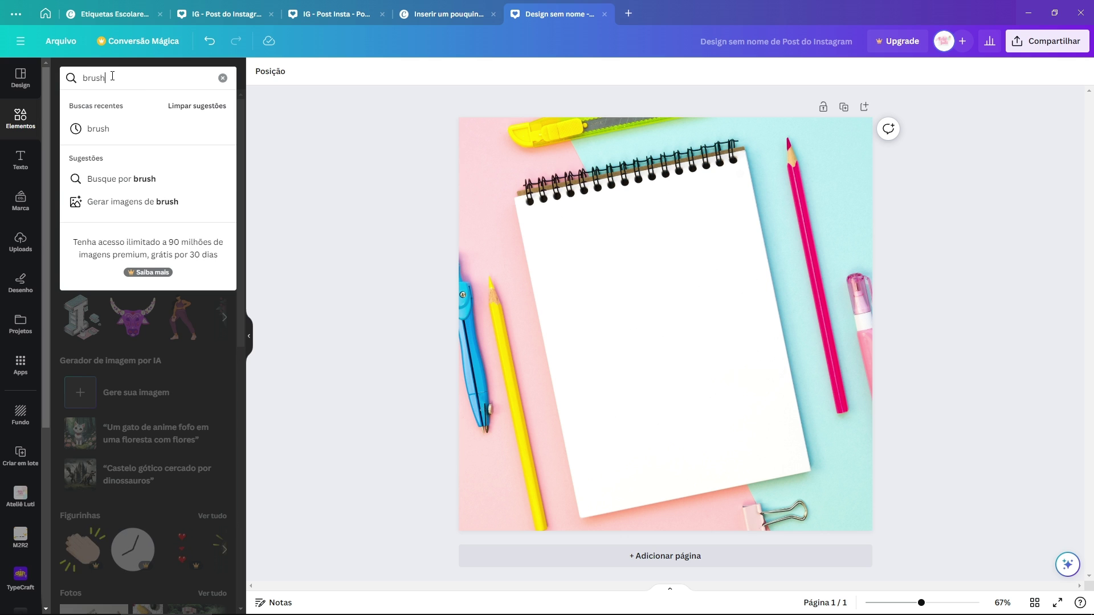
text(ush)
key(Return)
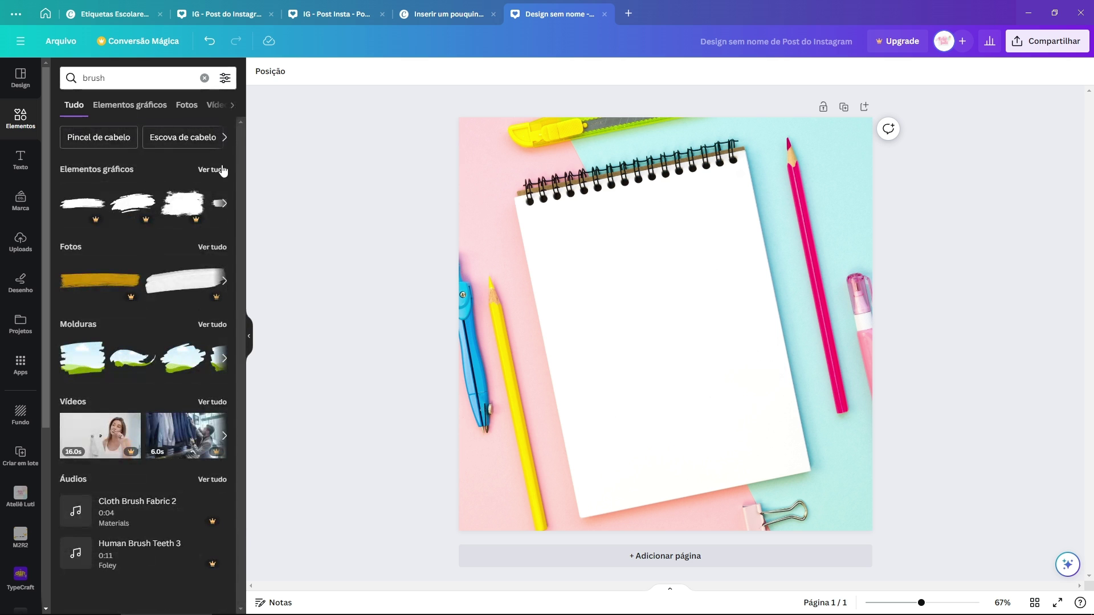
click(222, 170)
scroll(178, 336, down, 5)
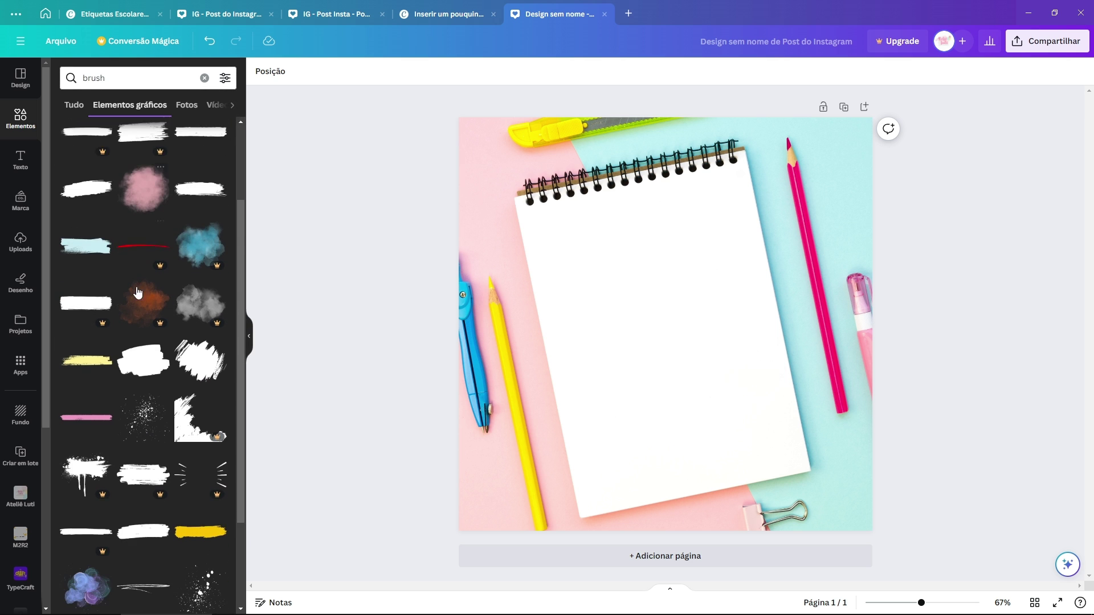
click(200, 418)
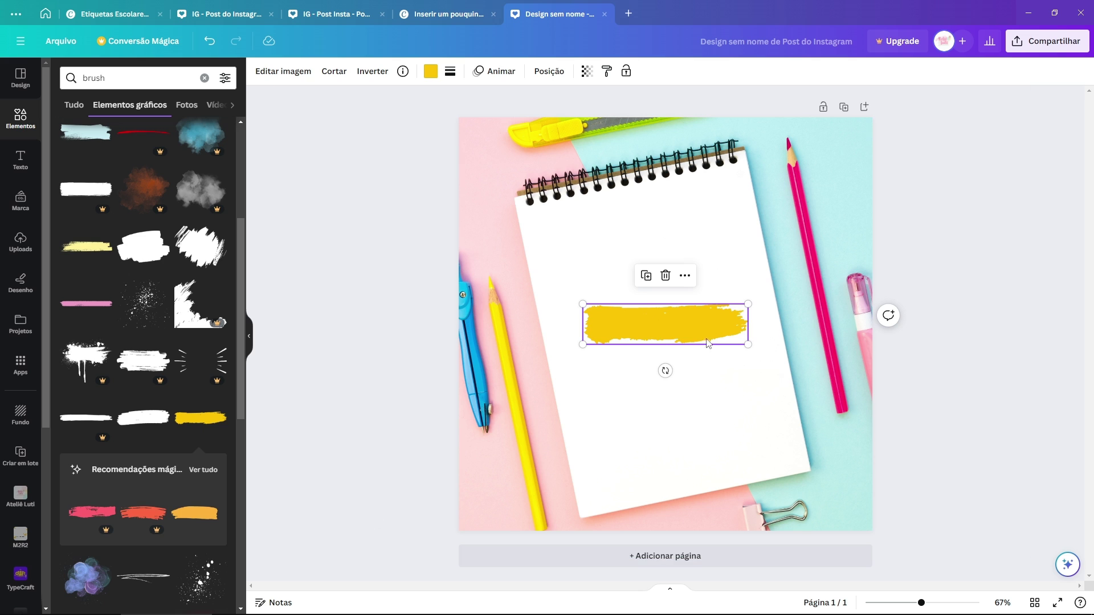
mouse_move(700, 326)
mouse_down()
mouse_move(678, 272)
mouse_move(691, 257)
mouse_move(674, 224)
mouse_move(684, 217)
mouse_up()
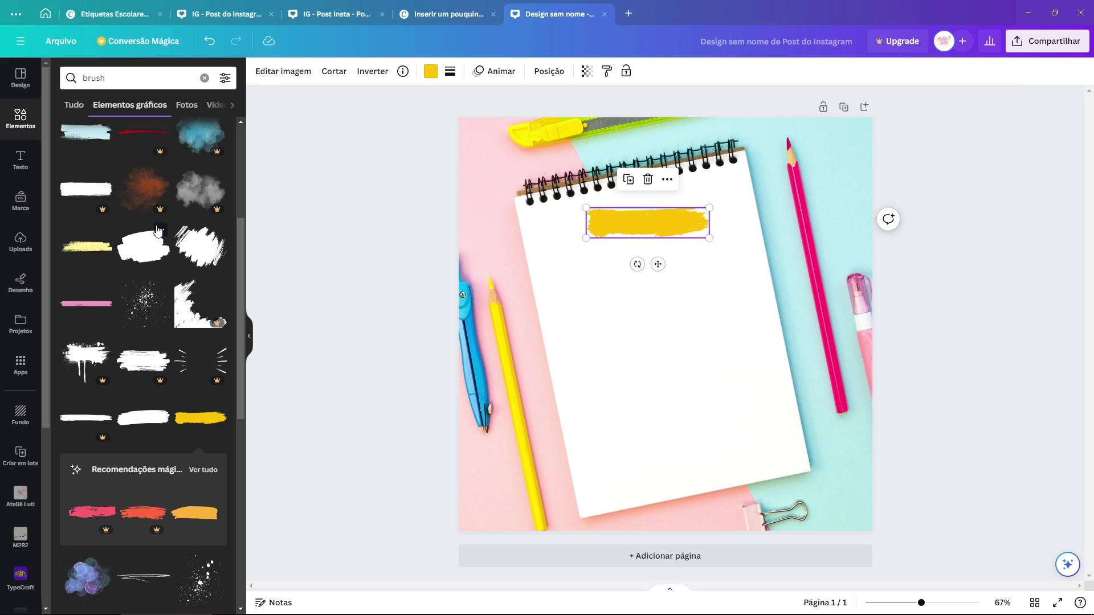
Step: Add small text 'etiqueta escolar' over the stroke and tilt it slightly
click(9, 160)
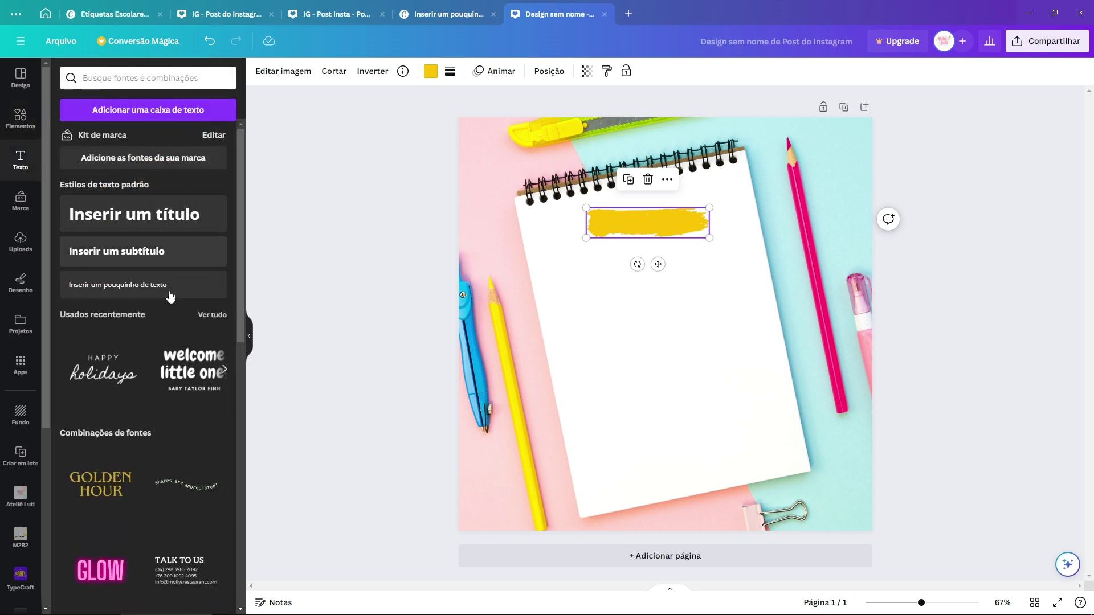
click(138, 290)
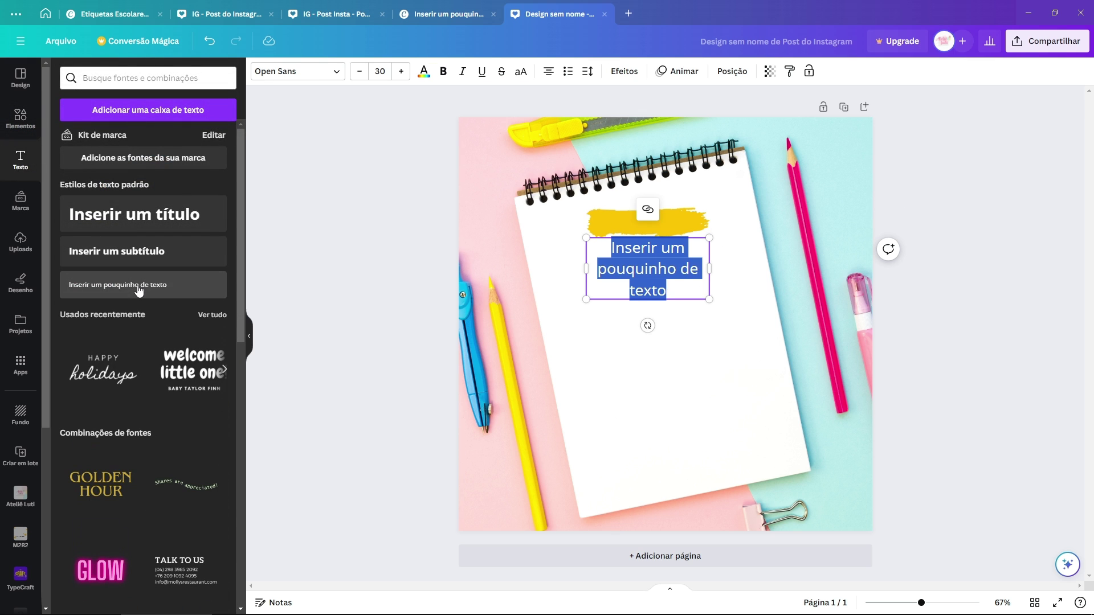
text(escolar)
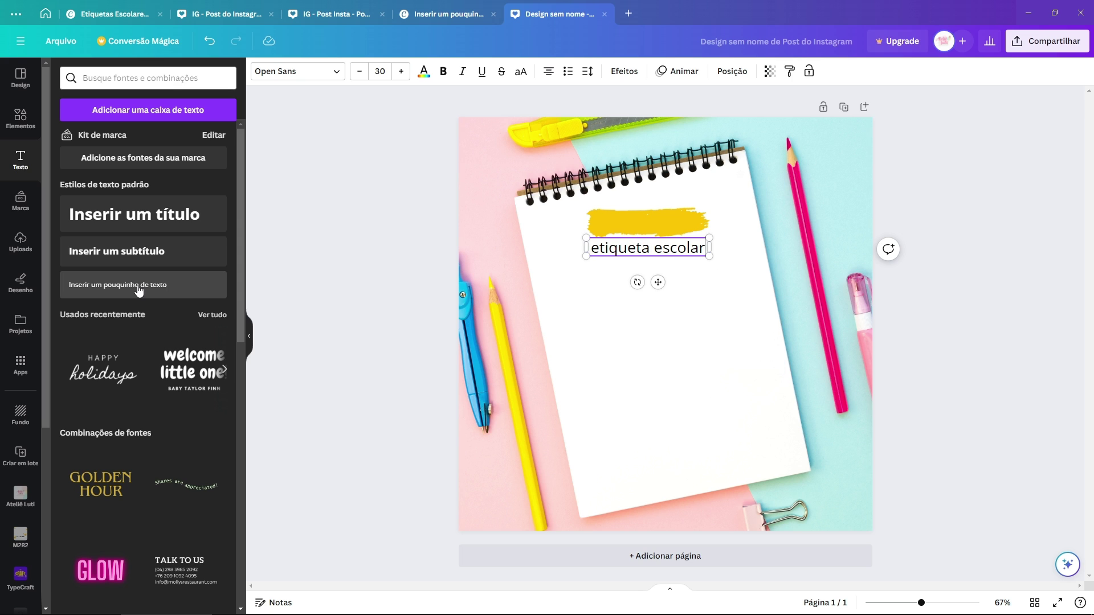
click(896, 206)
mouse_move(655, 225)
mouse_down()
mouse_move(647, 232)
mouse_move(644, 216)
mouse_up()
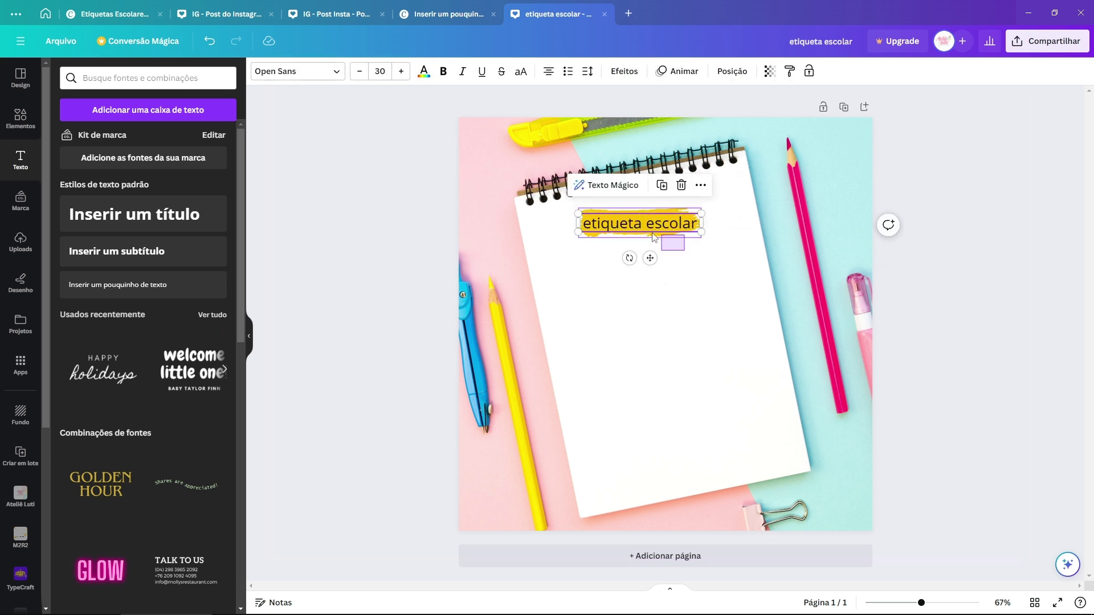
drag(629, 264, 648, 246)
click(638, 302)
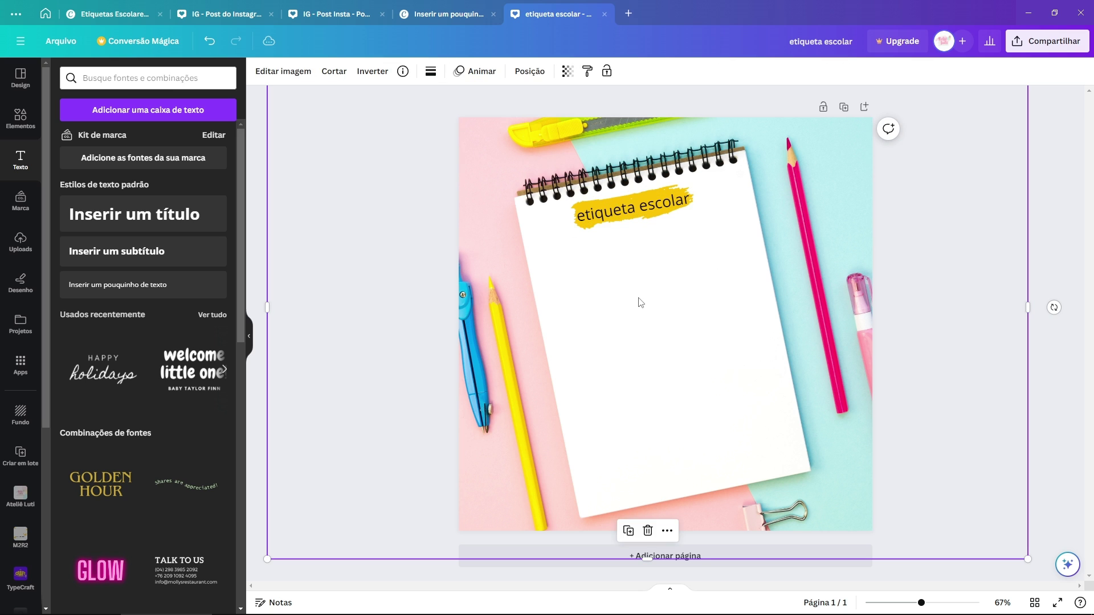
Step: Group each Bluey label image with its size and price text, then bring the groups to the notebook design
click(451, 14)
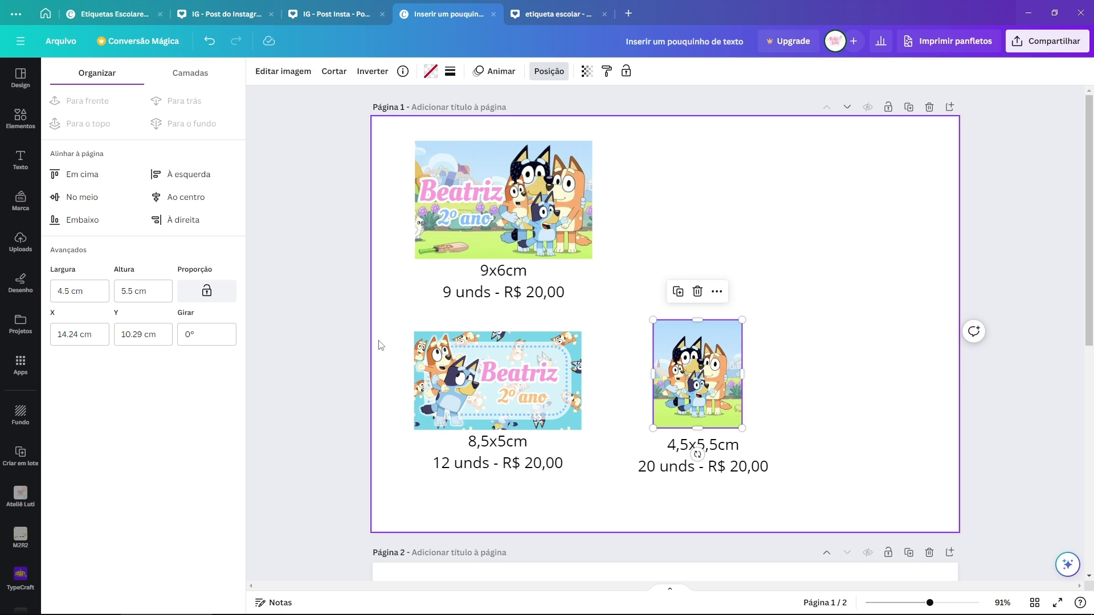
drag(379, 344, 606, 132)
click(509, 112)
drag(643, 374, 799, 496)
click(714, 291)
shift+click(564, 220)
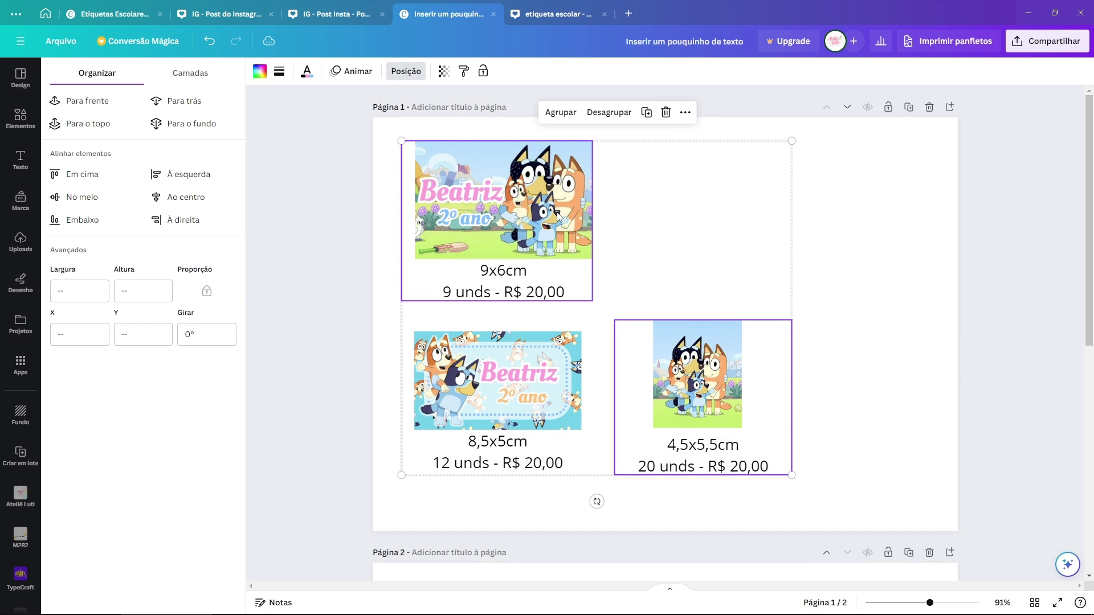
click(548, 14)
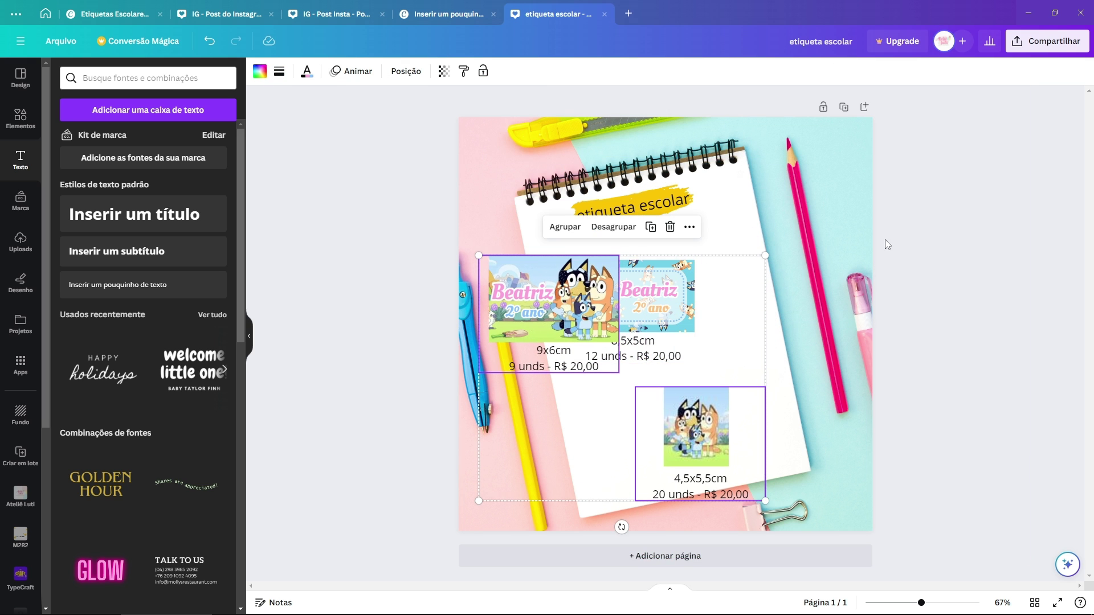
Step: Spread the three pasted label groups apart, then shrink them together onto the notebook's centre
drag(547, 308, 568, 406)
drag(695, 433, 705, 403)
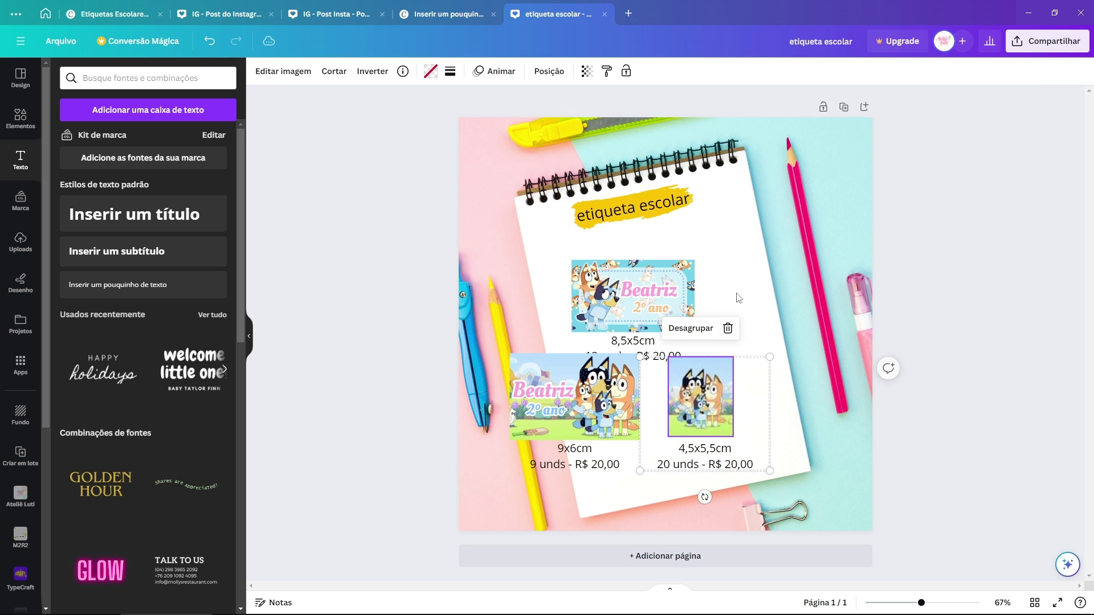
drag(748, 271, 537, 447)
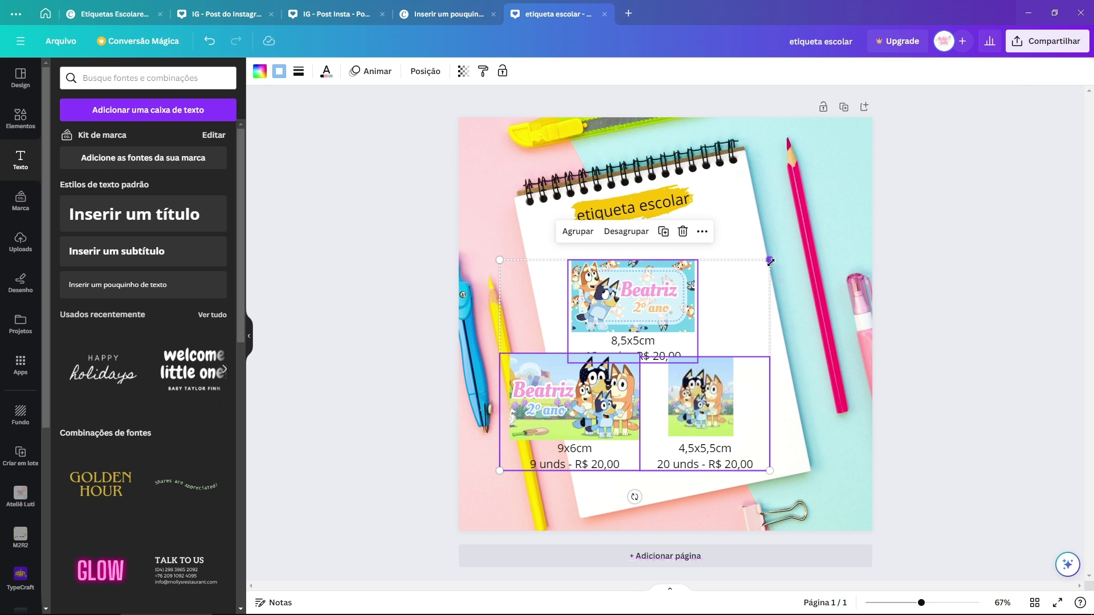
drag(770, 261, 629, 353)
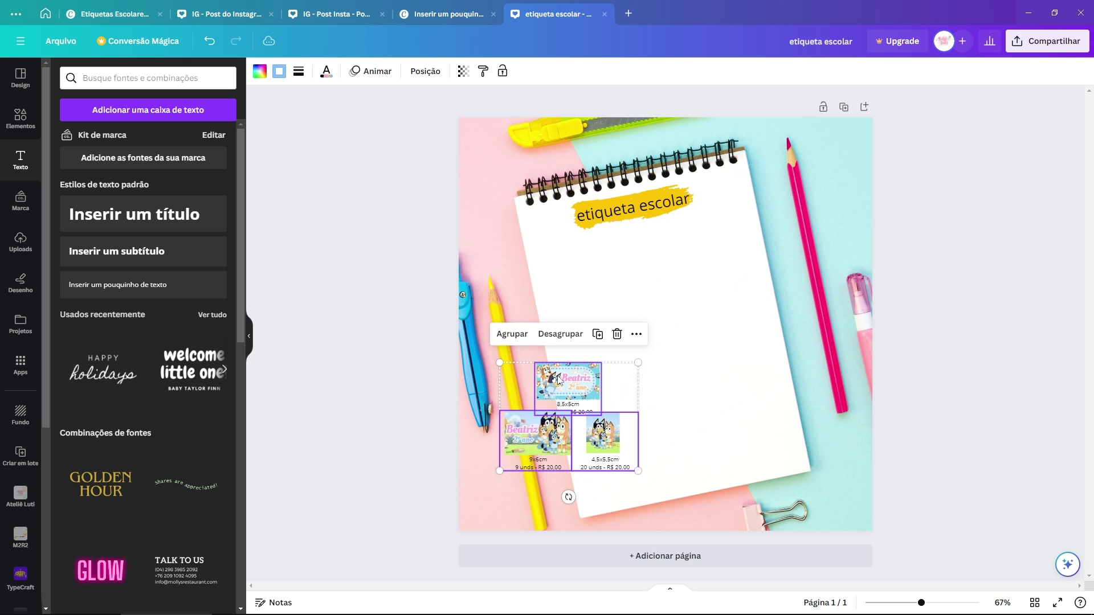
drag(547, 434, 638, 359)
scroll(727, 369, up, 3)
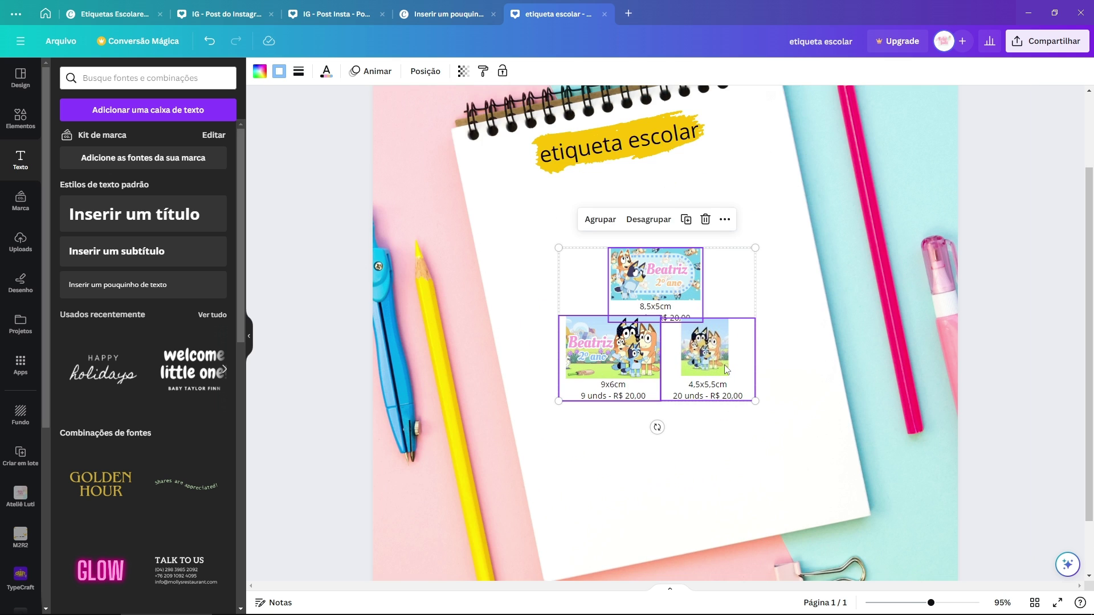
click(707, 365)
Step: Resize the 9x6cm and 8,5x5cm labels individually, placing 8,5x5cm below 9x6cm
click(649, 343)
drag(660, 313, 625, 346)
click(690, 309)
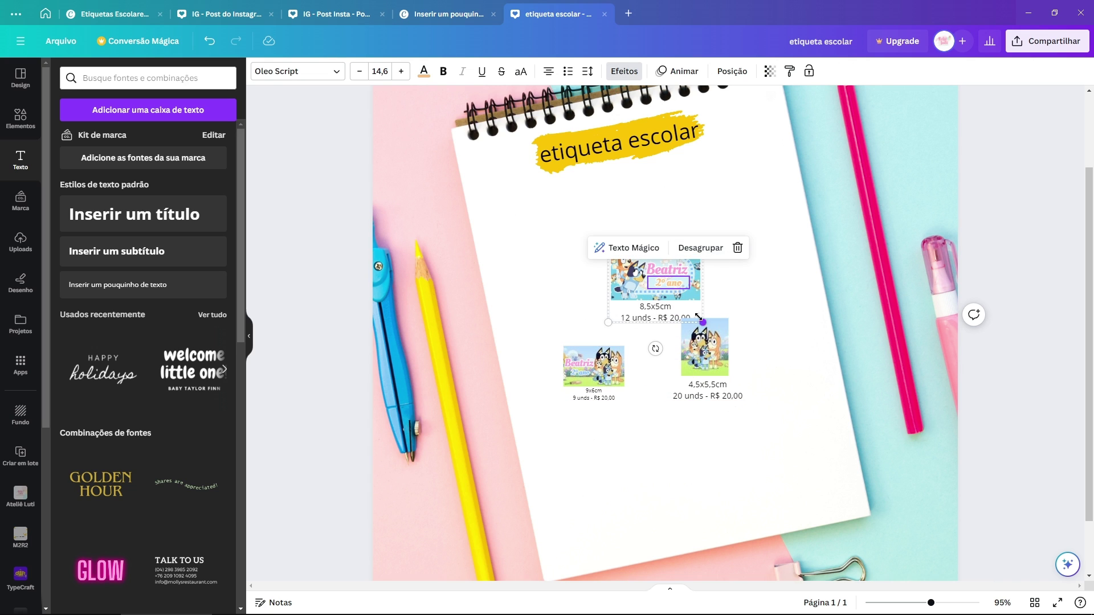
drag(703, 322, 673, 309)
scroll(637, 415, up, 2)
scroll(637, 415, up, 3)
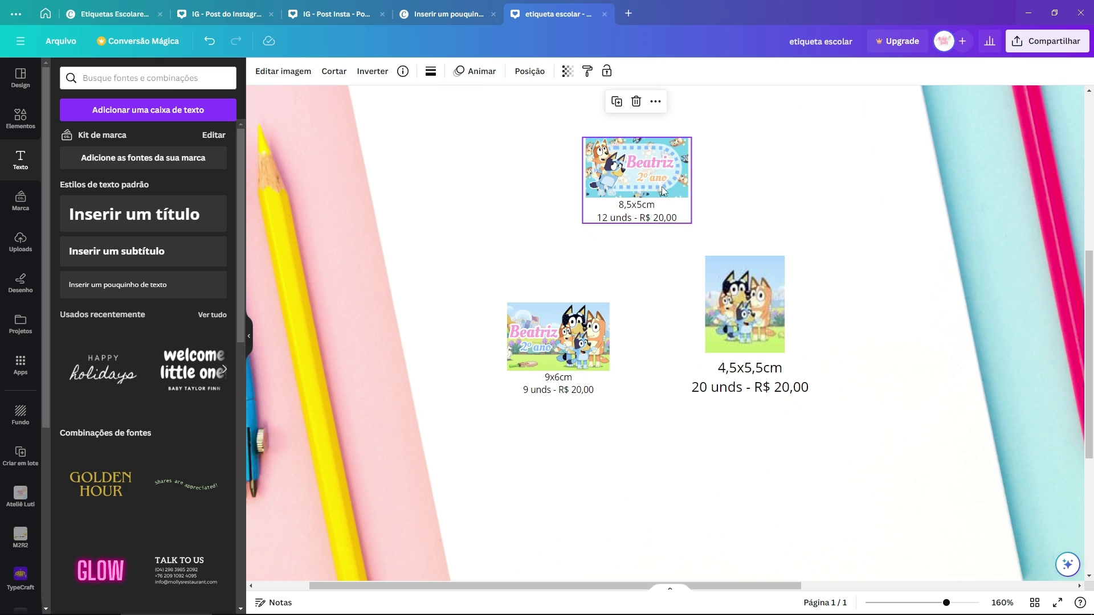
drag(636, 188, 565, 467)
drag(620, 416, 645, 402)
drag(576, 439, 554, 458)
click(558, 342)
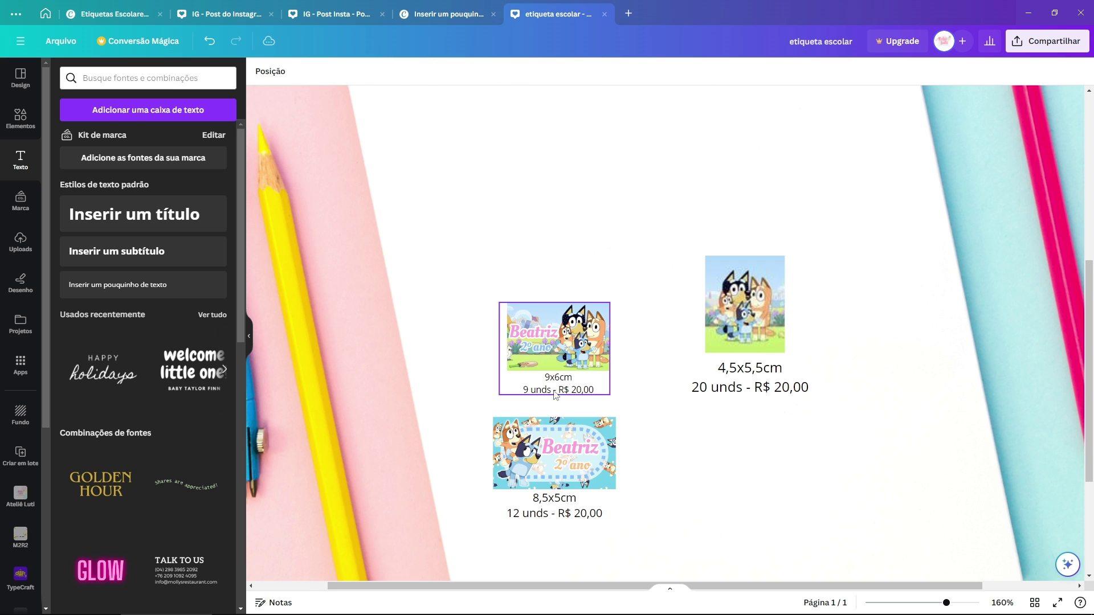
click(570, 376)
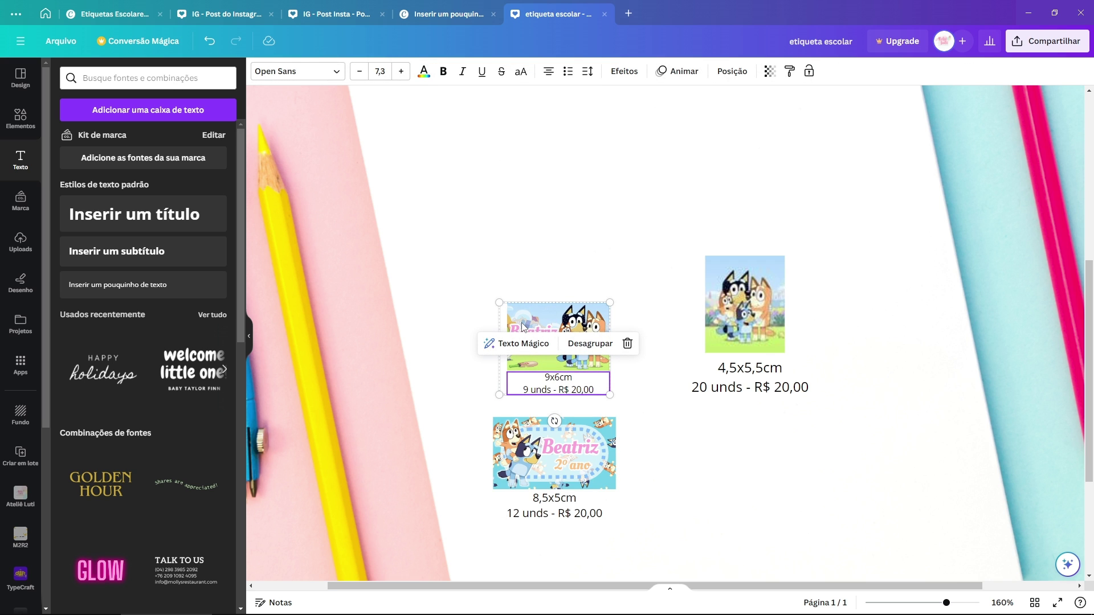
Step: Undo the last label resizes, then recentre and enlarge all three labels together
key(ctrl+z)
key(ctrl+z)
key(ctrl+z)
key(ctrl+z)
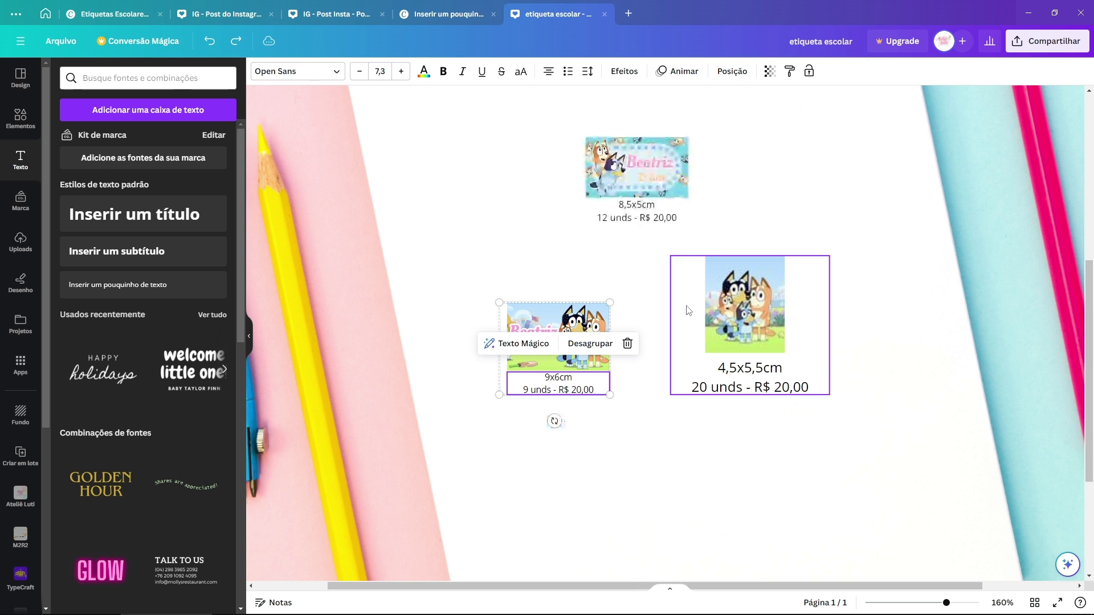
key(ctrl+z)
scroll(687, 310, down, 5)
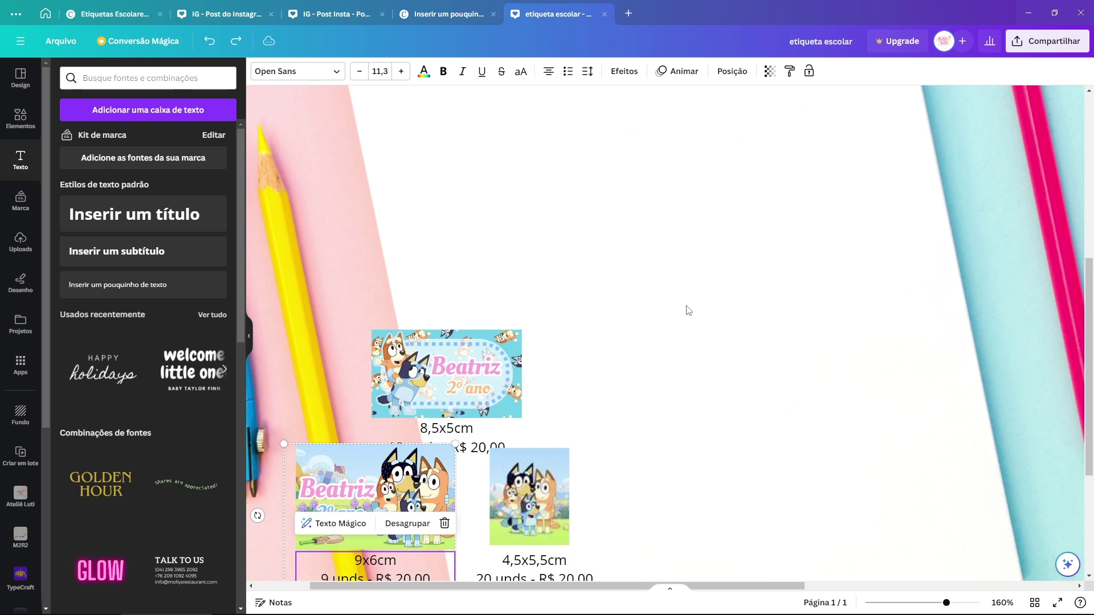
drag(497, 447, 633, 382)
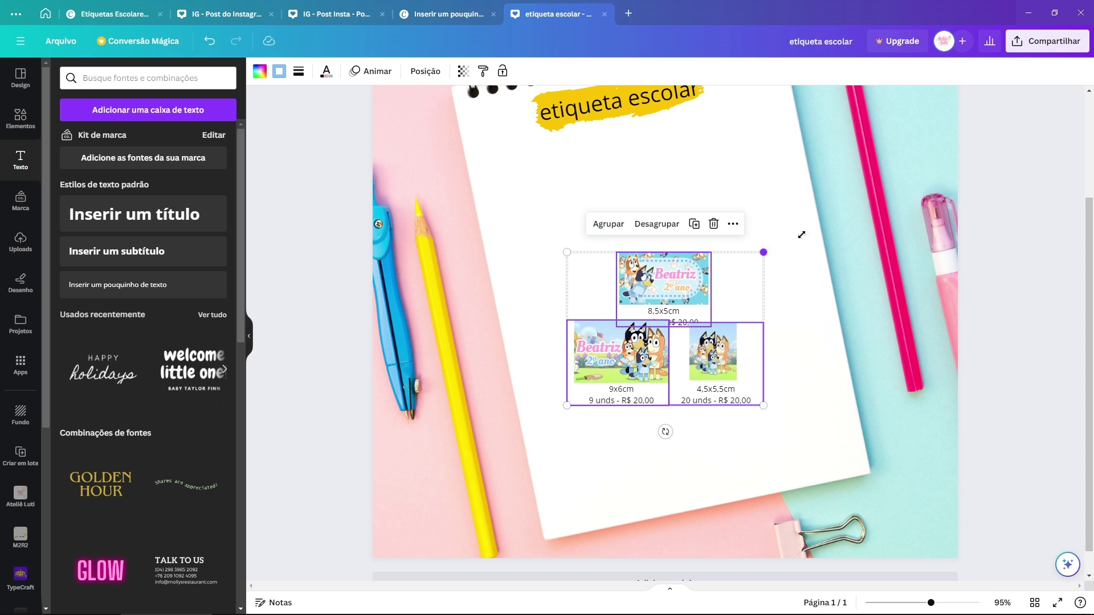
drag(764, 253, 846, 144)
Step: Arrange 9x6cm and 8,5x5cm side by side above the 4,5x5,5cm label
drag(653, 308, 616, 344)
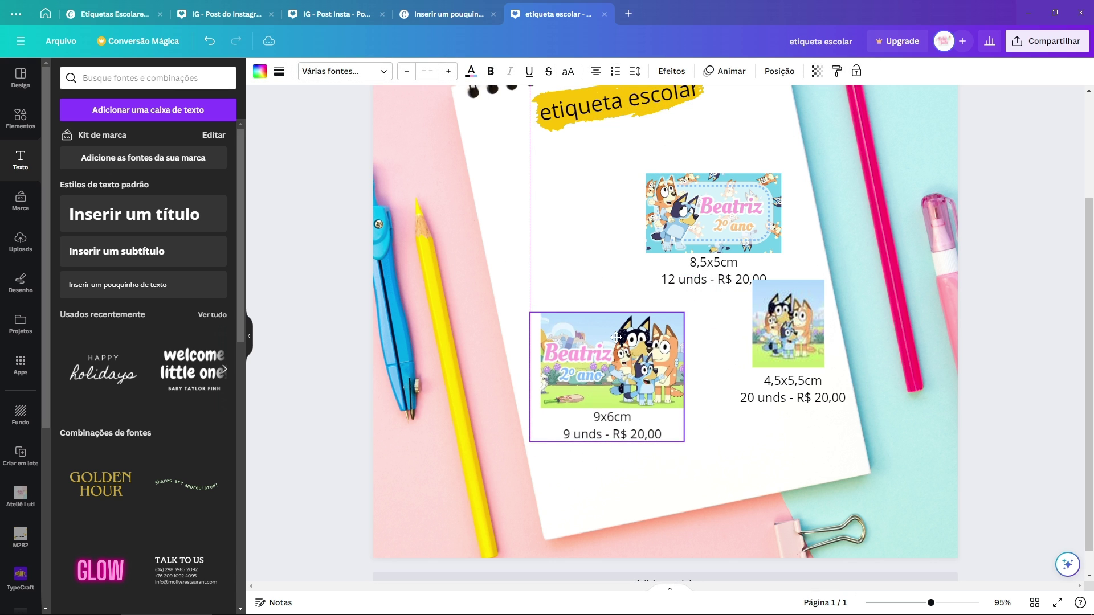
drag(727, 220, 681, 213)
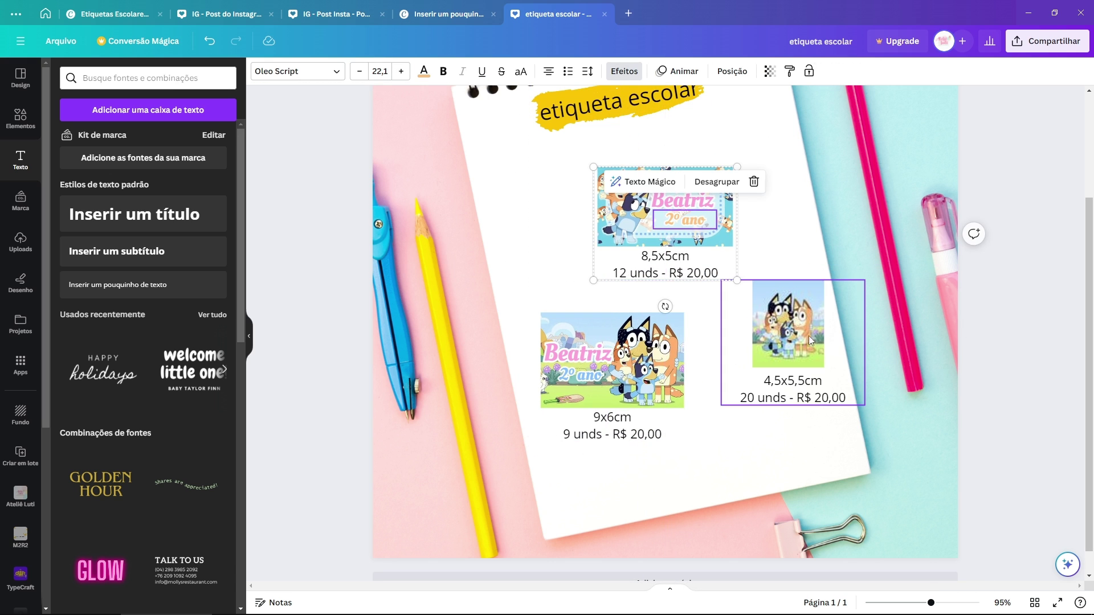
drag(809, 336, 812, 331)
mouse_move(606, 365)
mouse_down()
mouse_move(555, 339)
mouse_move(594, 364)
mouse_up()
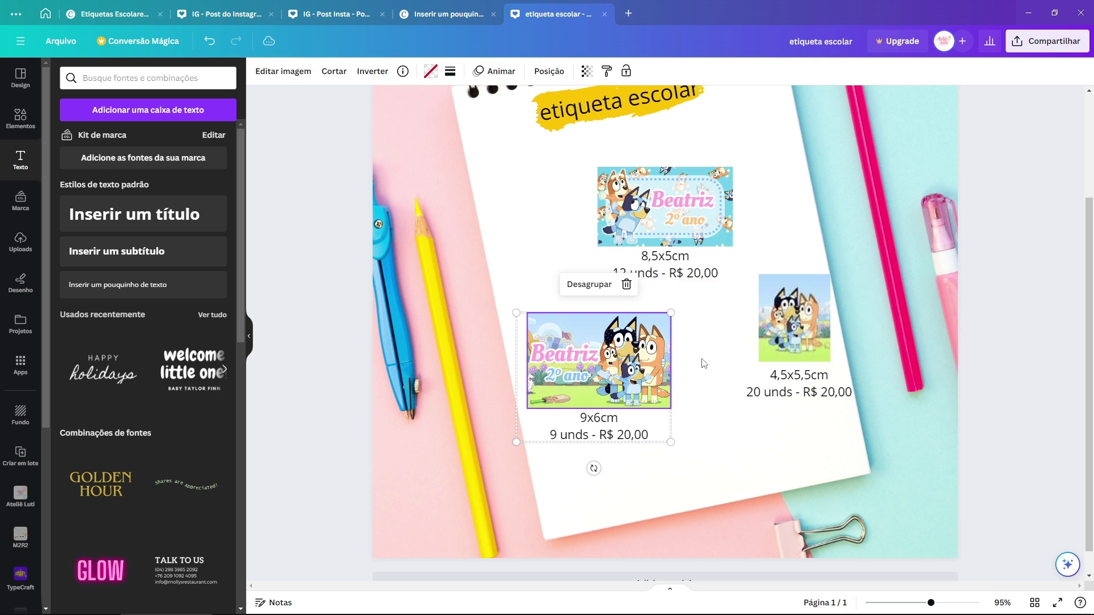
drag(795, 319, 815, 358)
drag(694, 218, 757, 237)
drag(598, 364, 624, 376)
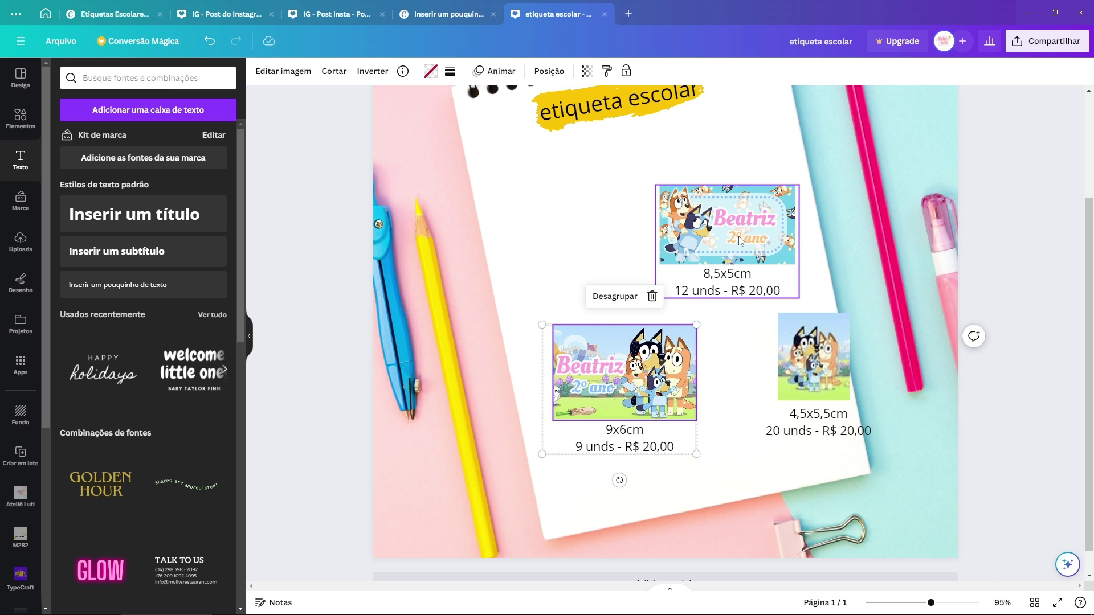
drag(739, 236, 678, 216)
scroll(697, 260, up, 2)
scroll(697, 260, down, 1)
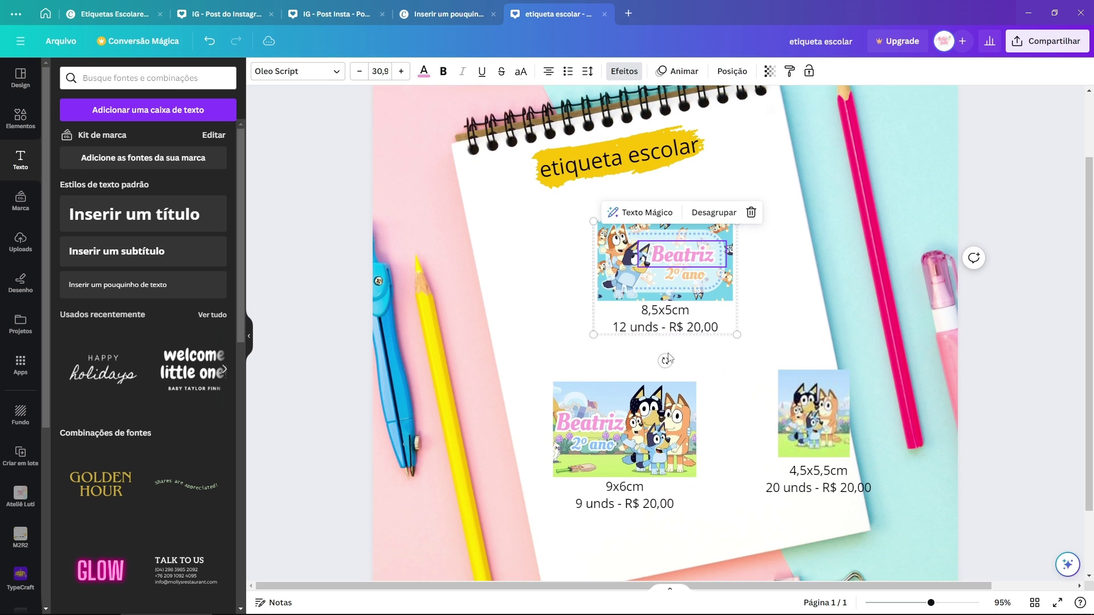
drag(665, 361, 684, 356)
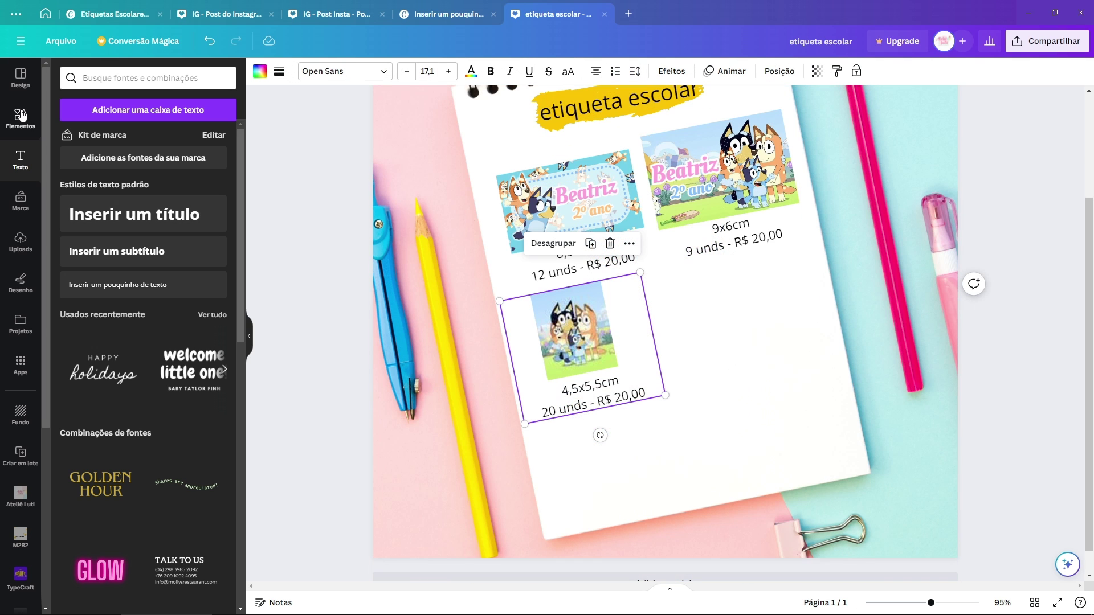
Step: Search graphics for 'preço' and add a price tag, shrunk and tilted below the 4,5x5,5cm sample
click(21, 116)
click(123, 79)
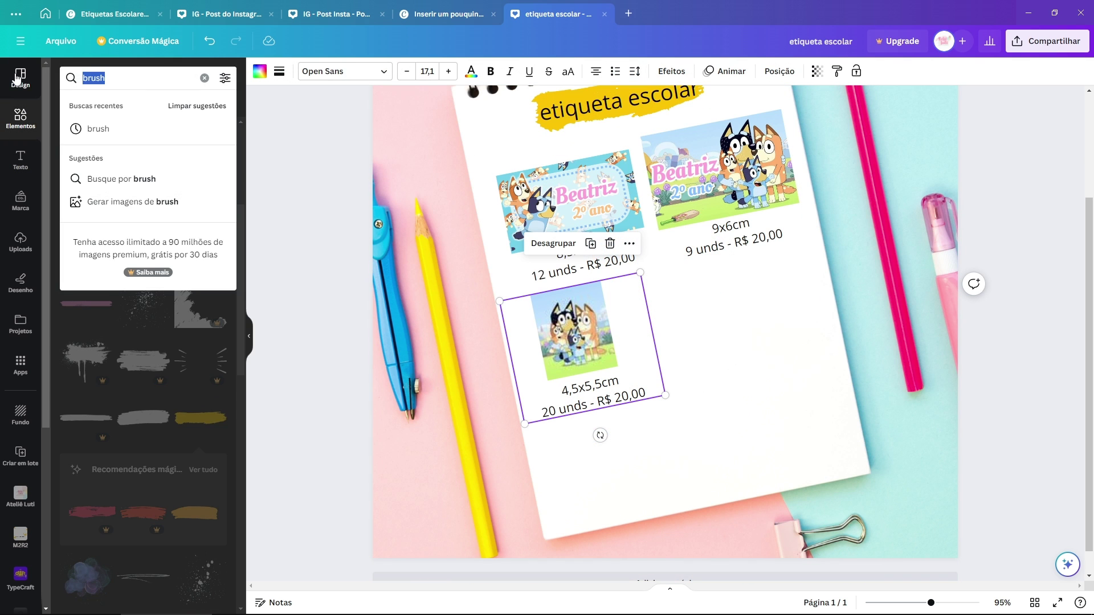
text(preço)
key(Return)
scroll(136, 295, down, 7)
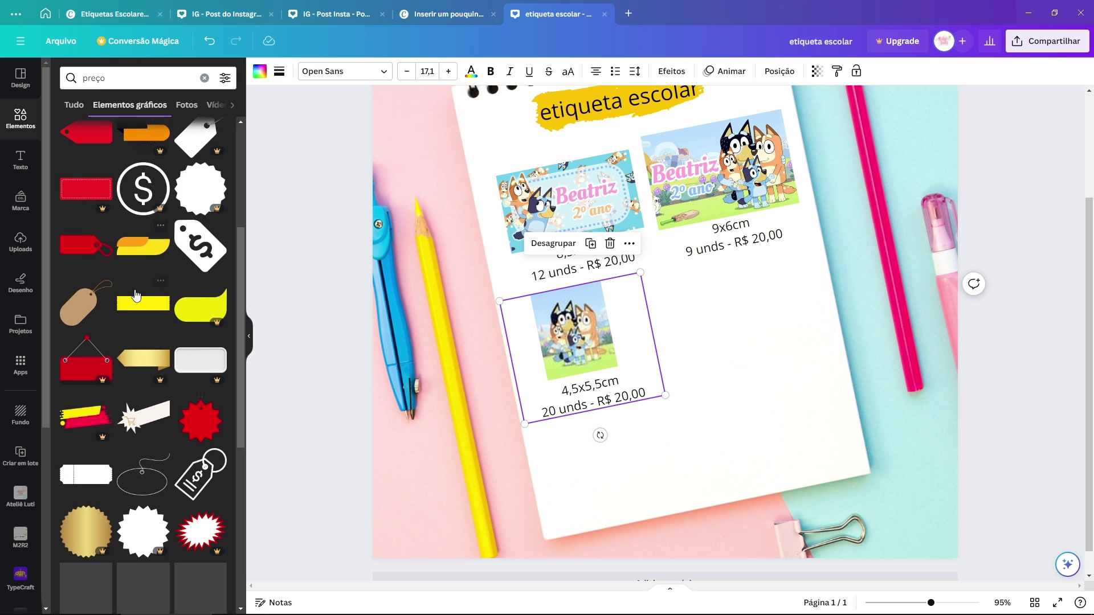
scroll(191, 328, down, 3)
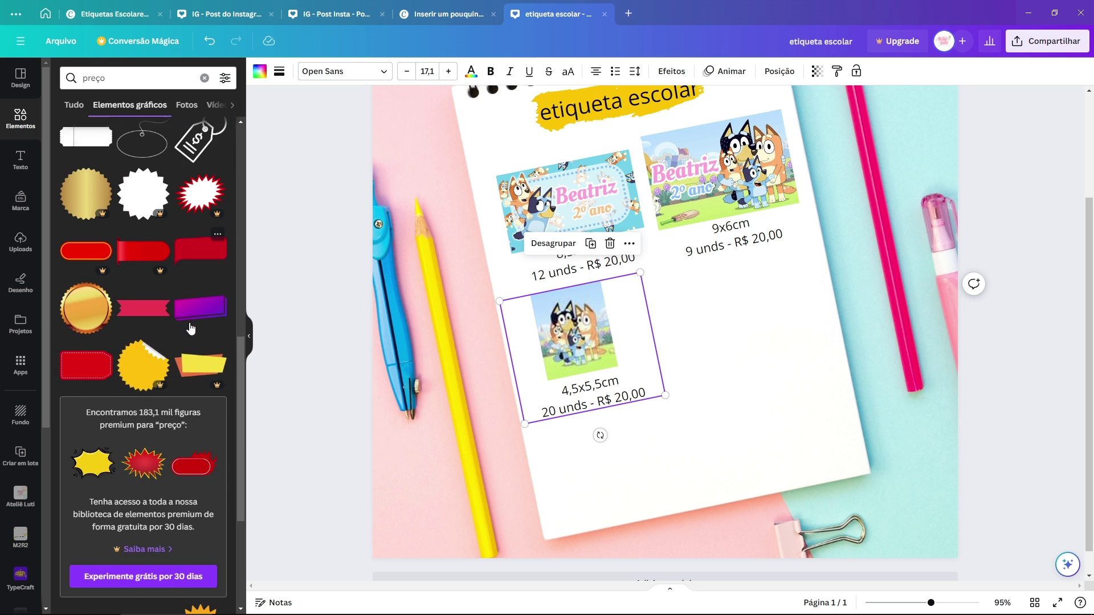
scroll(200, 308, up, 2)
click(201, 261)
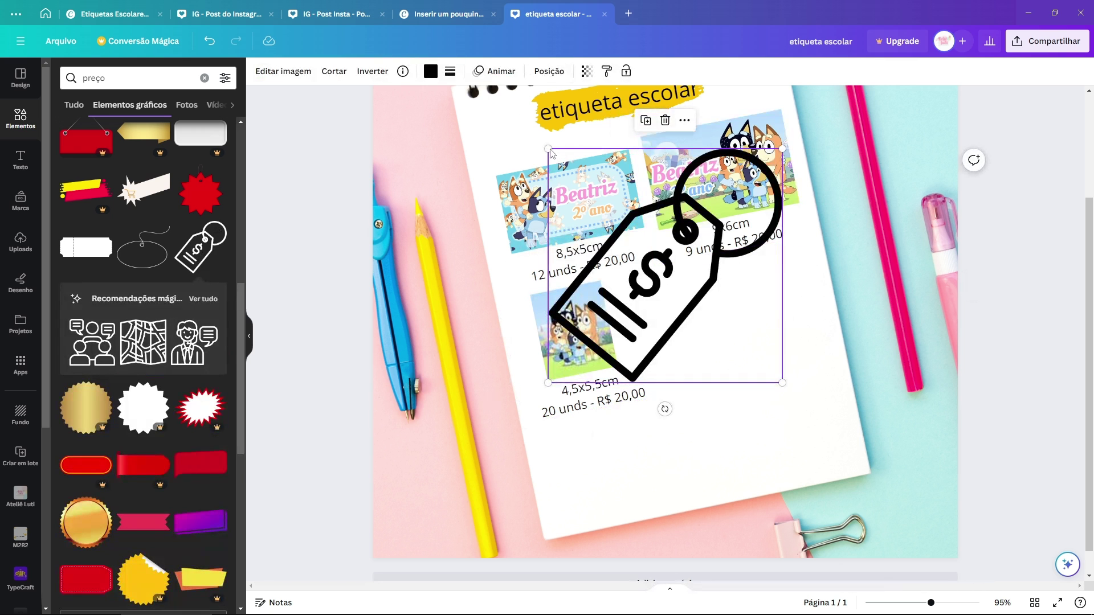
drag(551, 152, 696, 296)
drag(739, 408, 778, 395)
drag(748, 319, 615, 456)
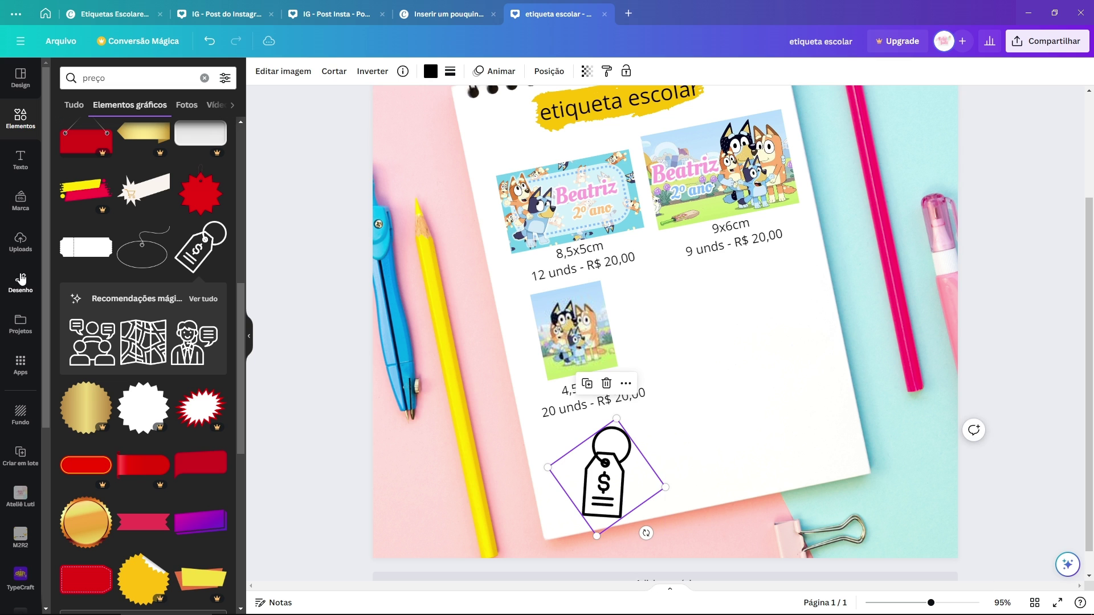
Step: Duplicate the title text beside the tag and change it to 'R$ 20,00'
scroll(635, 251, up, 3)
click(634, 251)
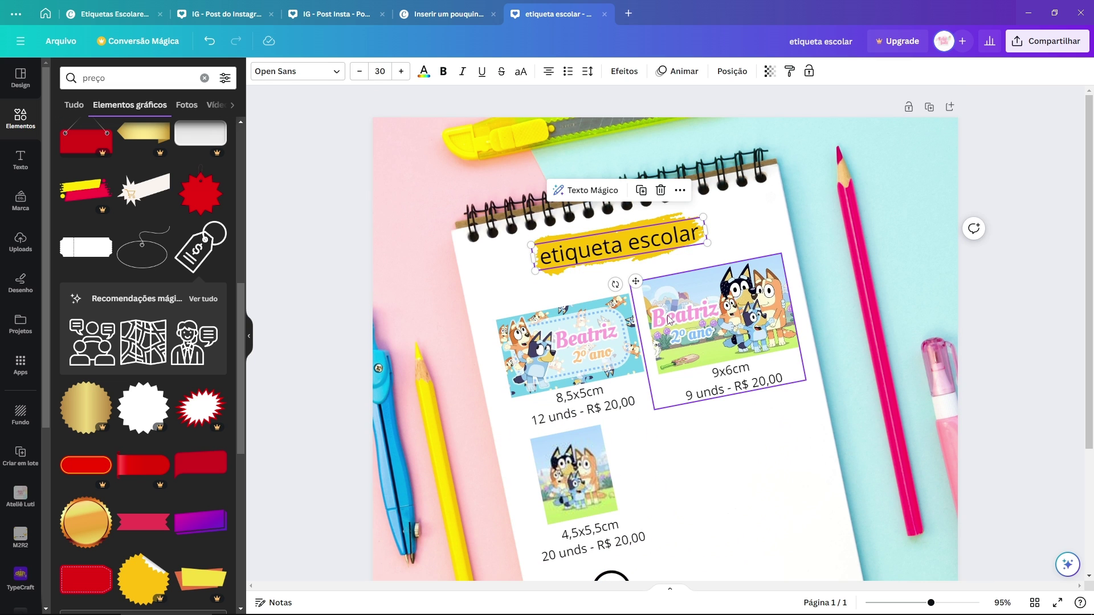
key(ctrl+d)
scroll(670, 319, down, 2)
drag(690, 131, 787, 459)
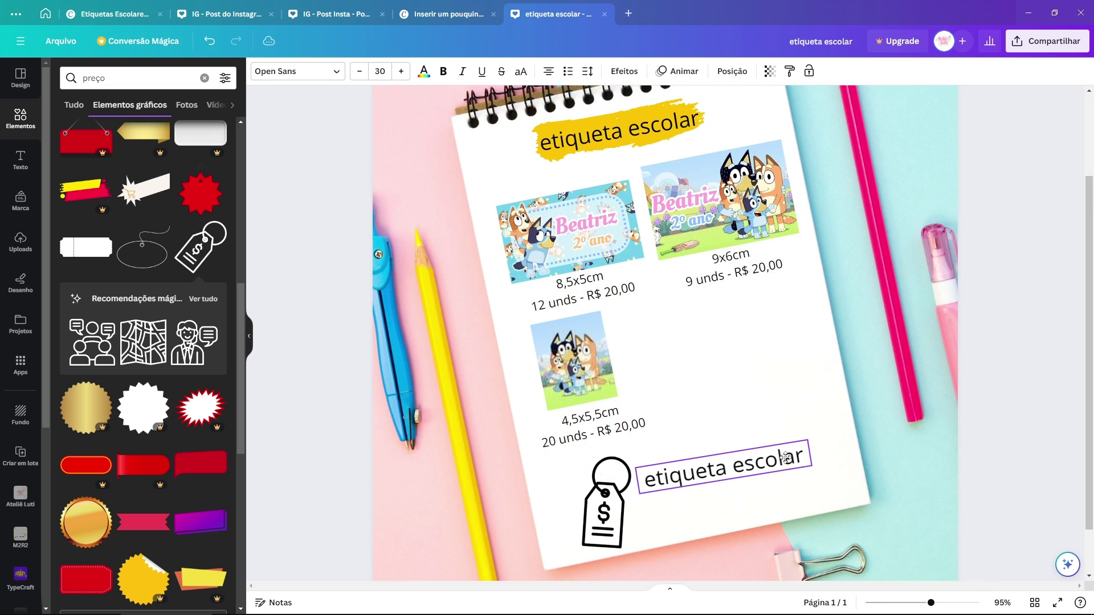
double_click(786, 458)
text(R$ 30,00)
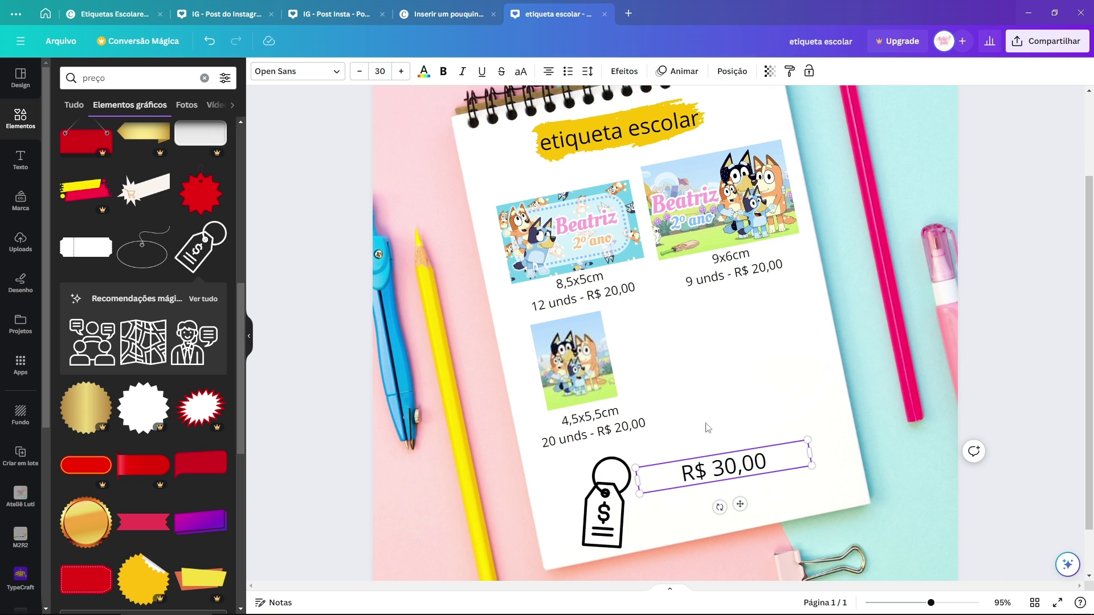
click(781, 425)
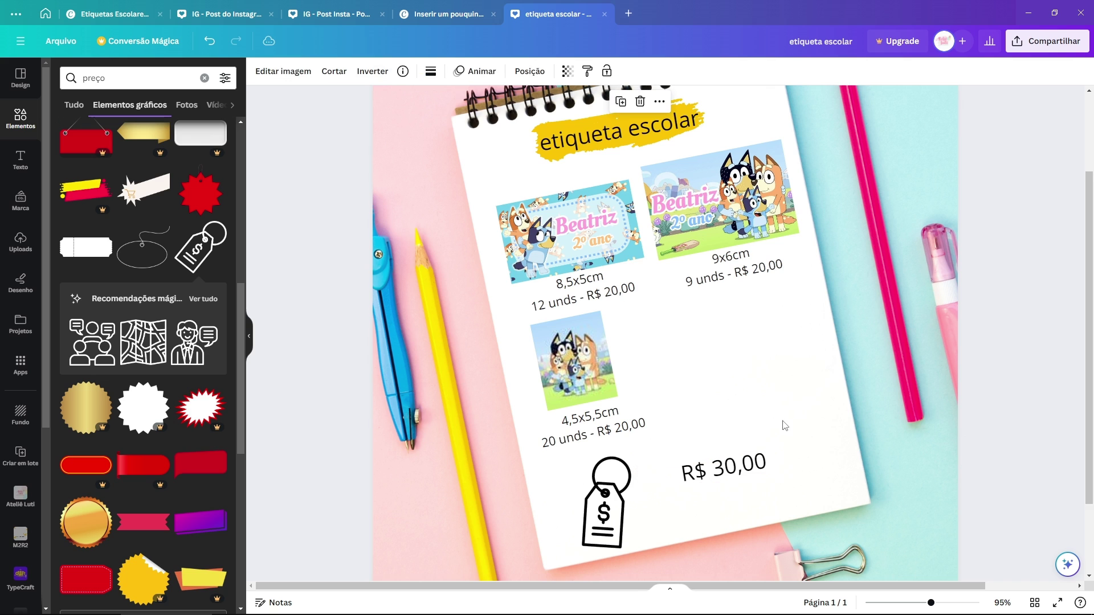
click(761, 472)
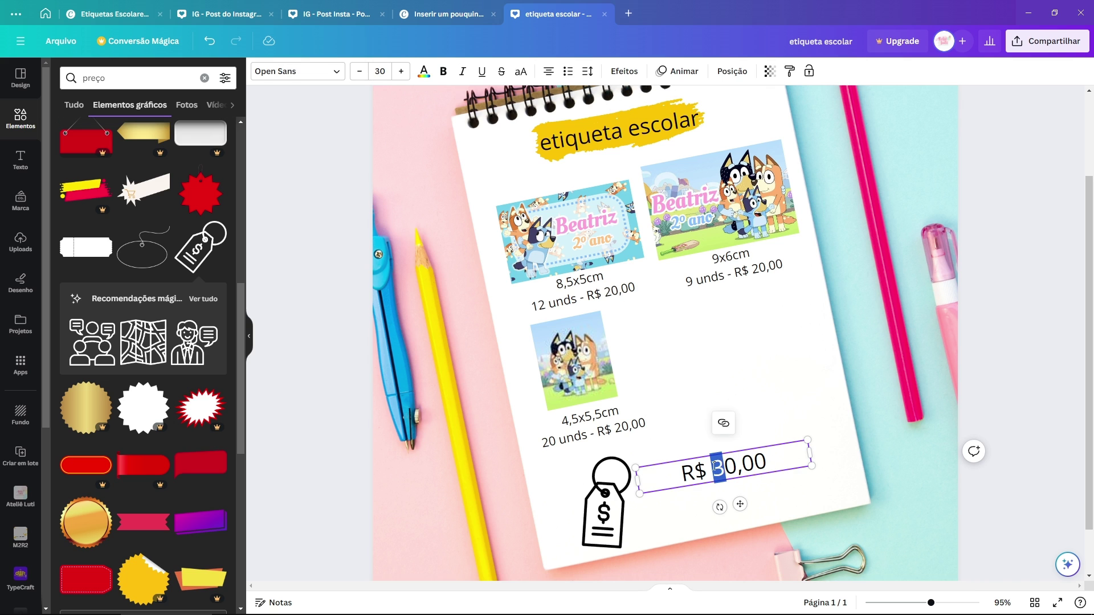
drag(812, 454, 820, 482)
click(756, 496)
Step: Adjust the R$ 20,00 text's tilt and move it down and left
click(721, 473)
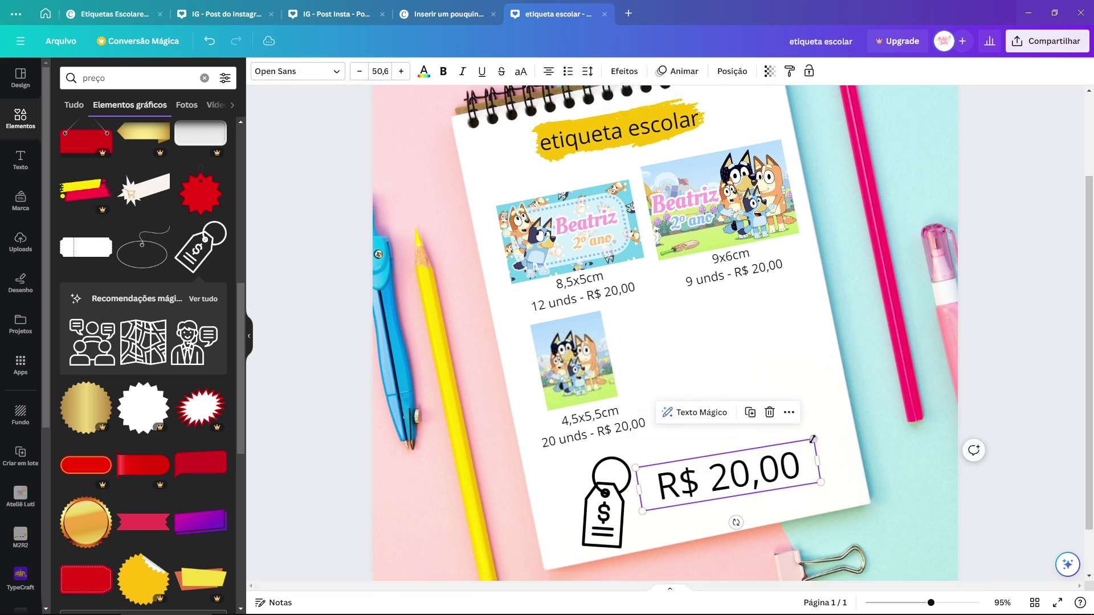
mouse_move(735, 523)
mouse_down()
mouse_move(762, 542)
mouse_move(733, 521)
mouse_up()
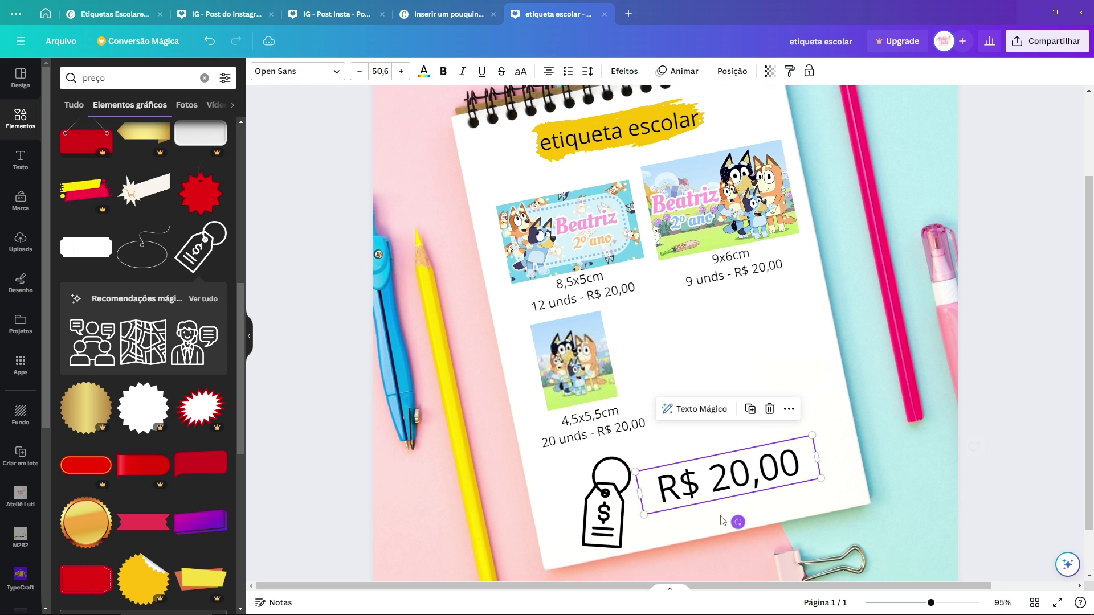
drag(722, 481, 716, 497)
click(786, 371)
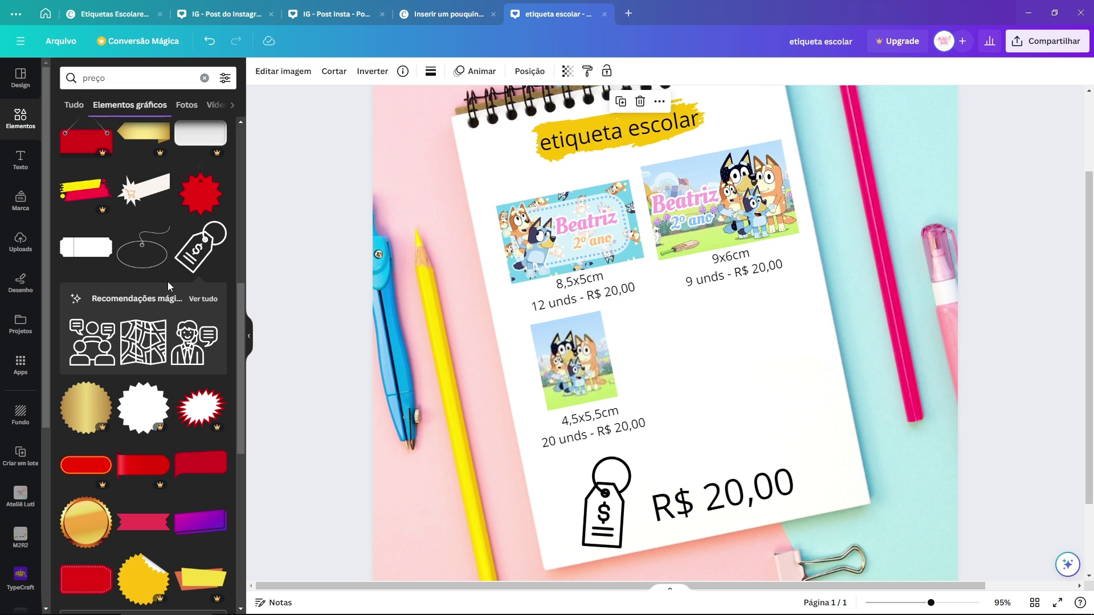
scroll(168, 282, down, 6)
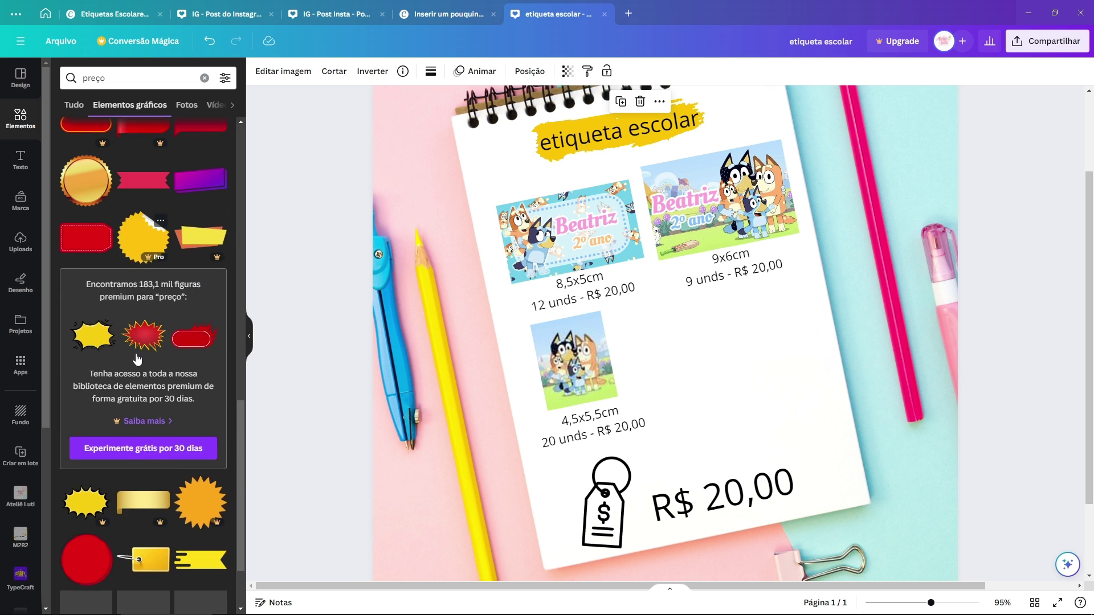
scroll(137, 360, up, 14)
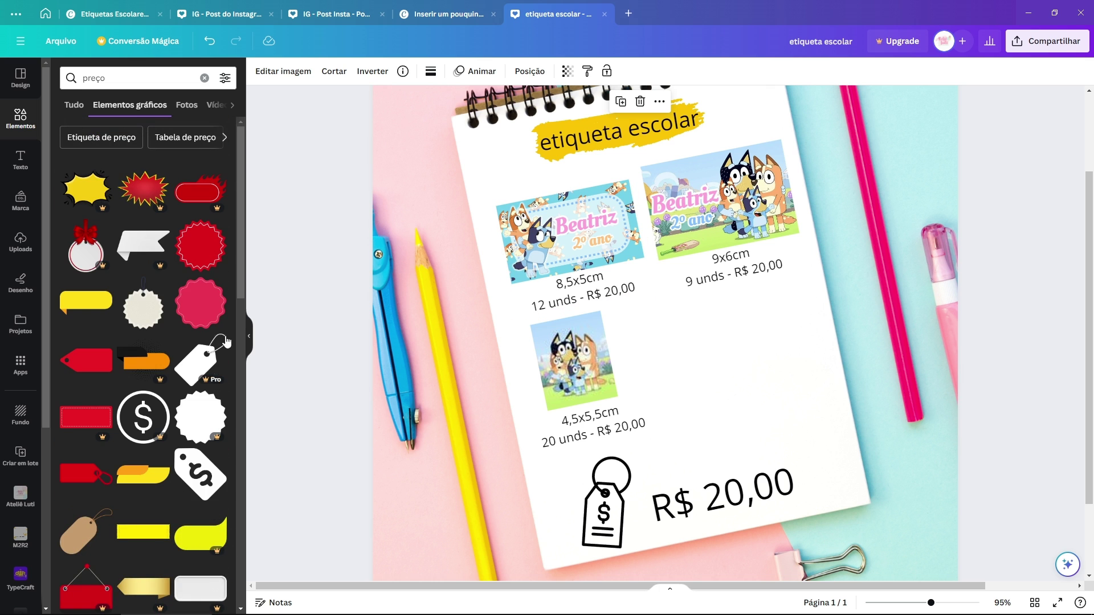
Step: Add a crimson scalloped badge, fit the R$ 20,00 text on it, and make the text white
click(201, 303)
drag(545, 175, 708, 334)
drag(731, 388, 725, 403)
drag(747, 497, 766, 374)
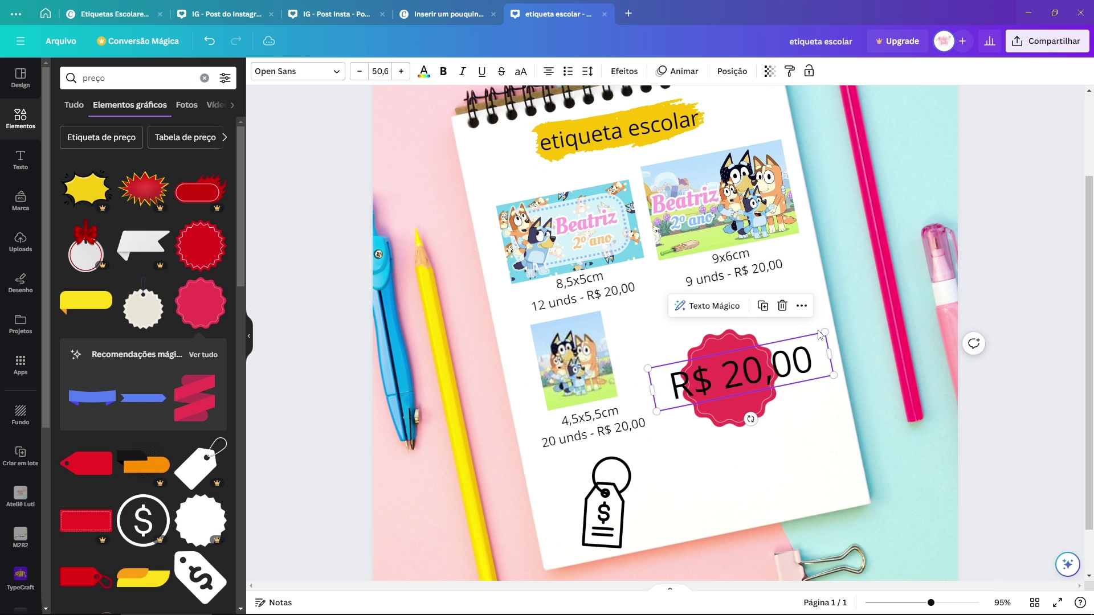
drag(825, 334, 771, 361)
drag(667, 382, 678, 375)
click(424, 71)
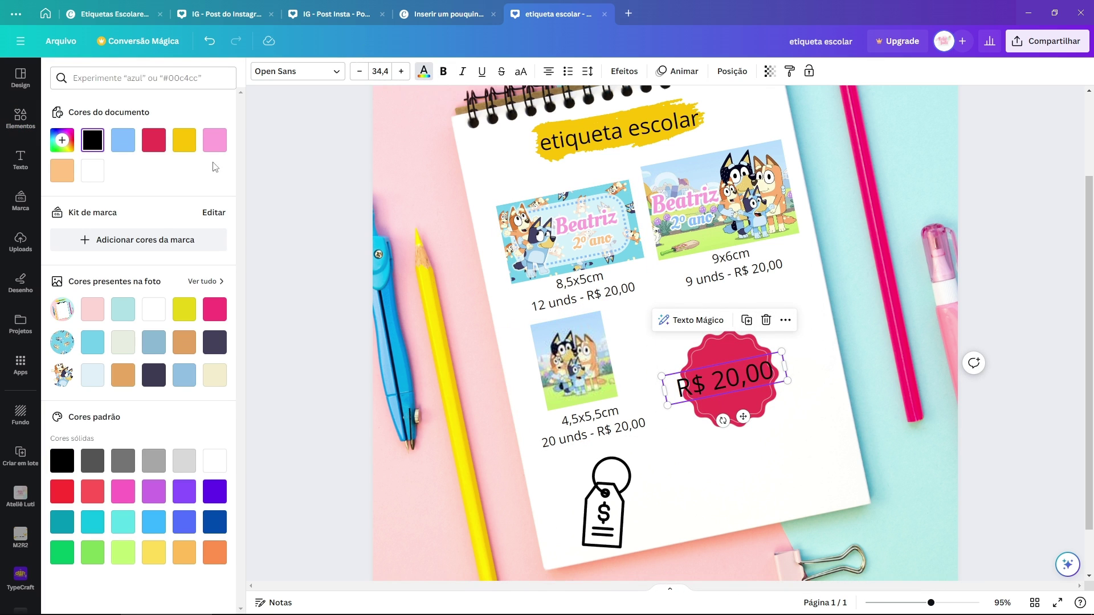
click(214, 461)
Step: Enlarge the badge, move badge and price to the lower right, and delete the price-tag icon
click(684, 421)
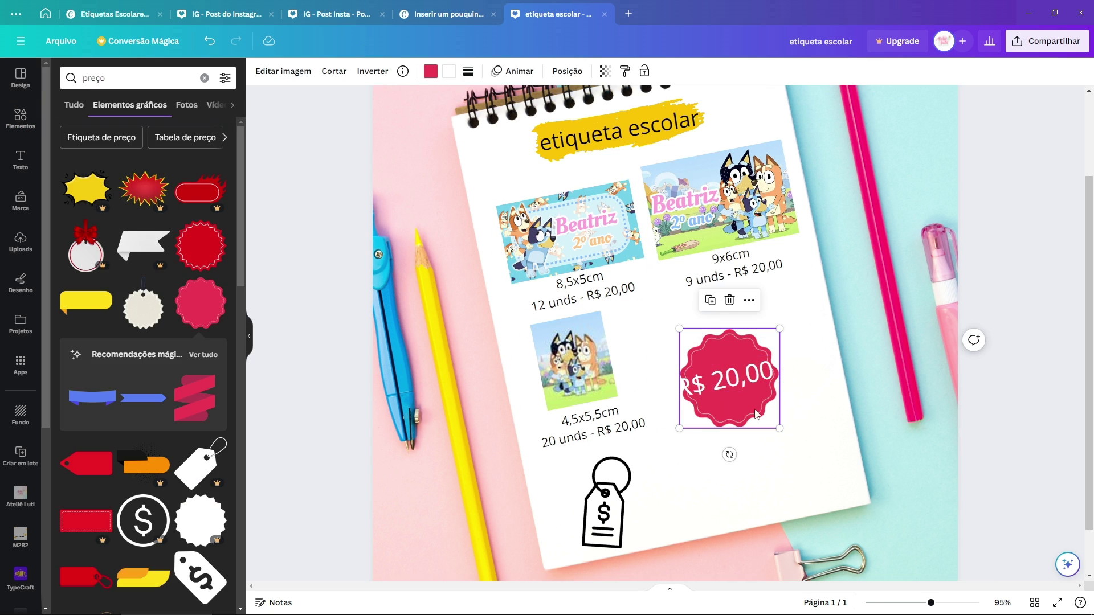
drag(680, 426, 665, 446)
drag(772, 372, 771, 366)
drag(801, 326, 732, 420)
drag(726, 391, 783, 448)
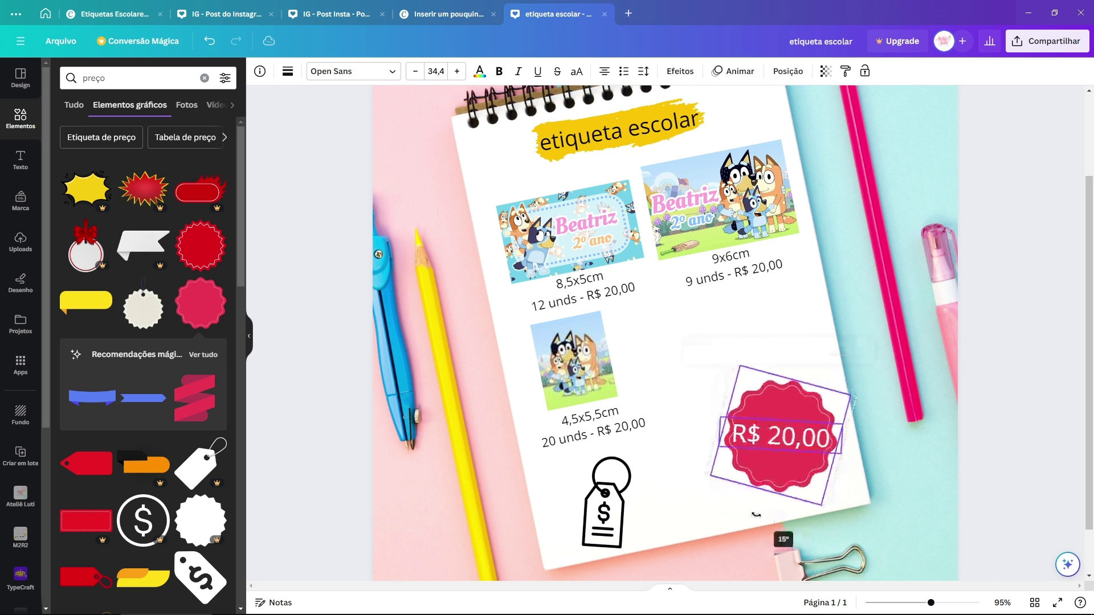
click(575, 516)
key(Delete)
Step: Replace a title copy near the bottom with '- pix antecipado', the Pix key, and '- taxa entrega R$ 8,00'
drag(623, 143, 617, 473)
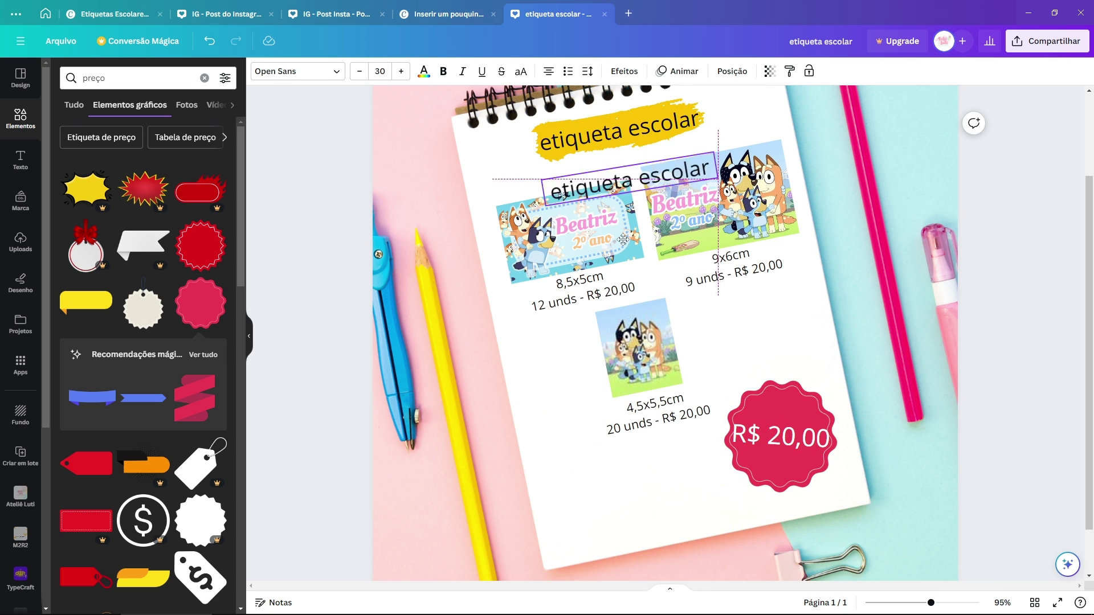
double_click(617, 472)
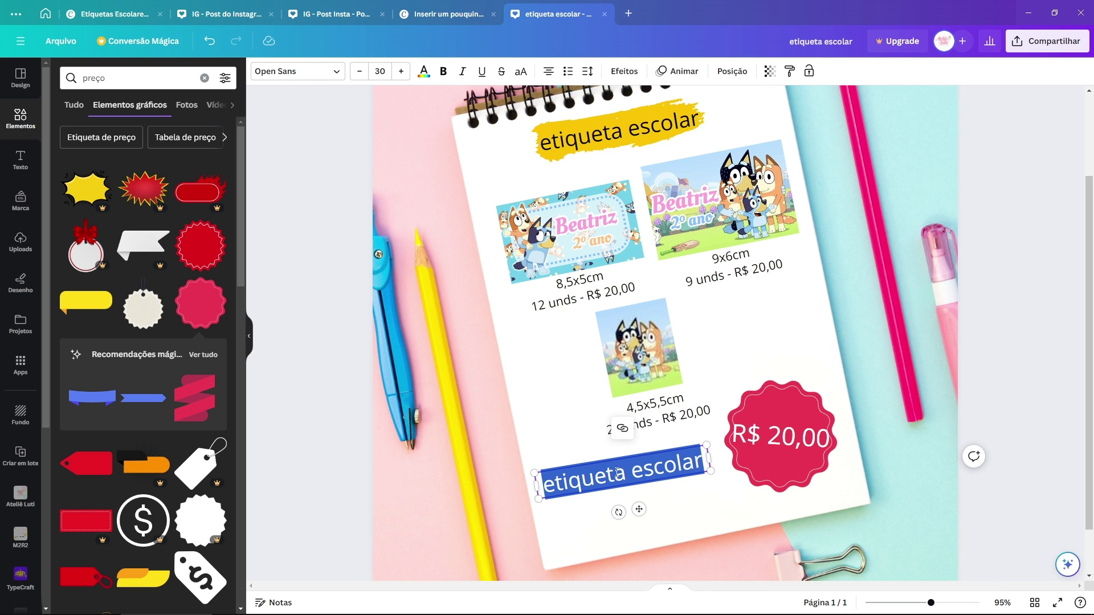
key(BackSpace)
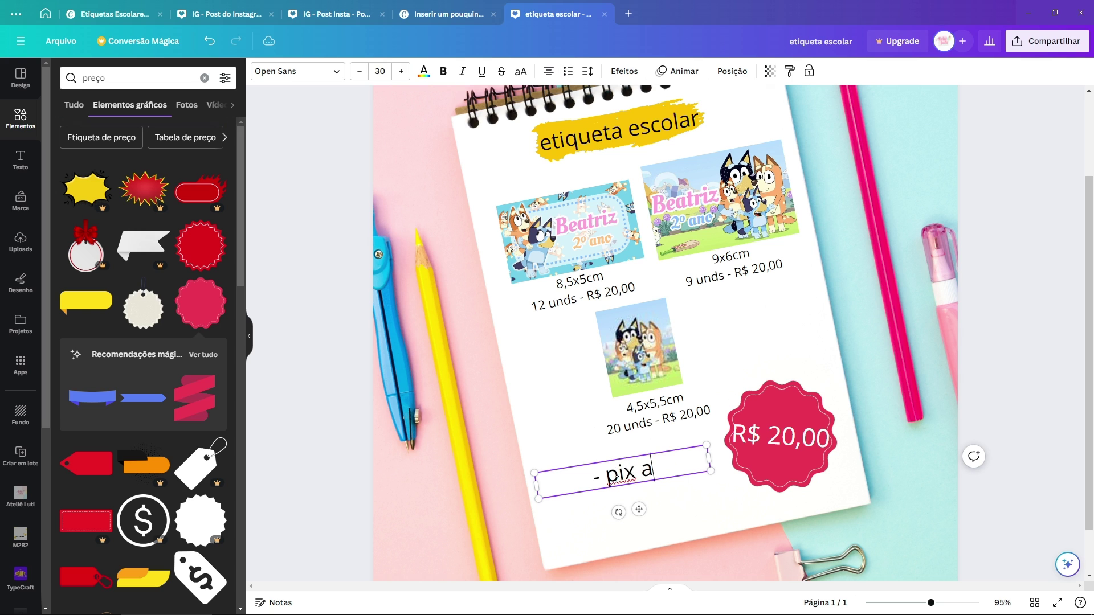
key(Return)
key(Return)
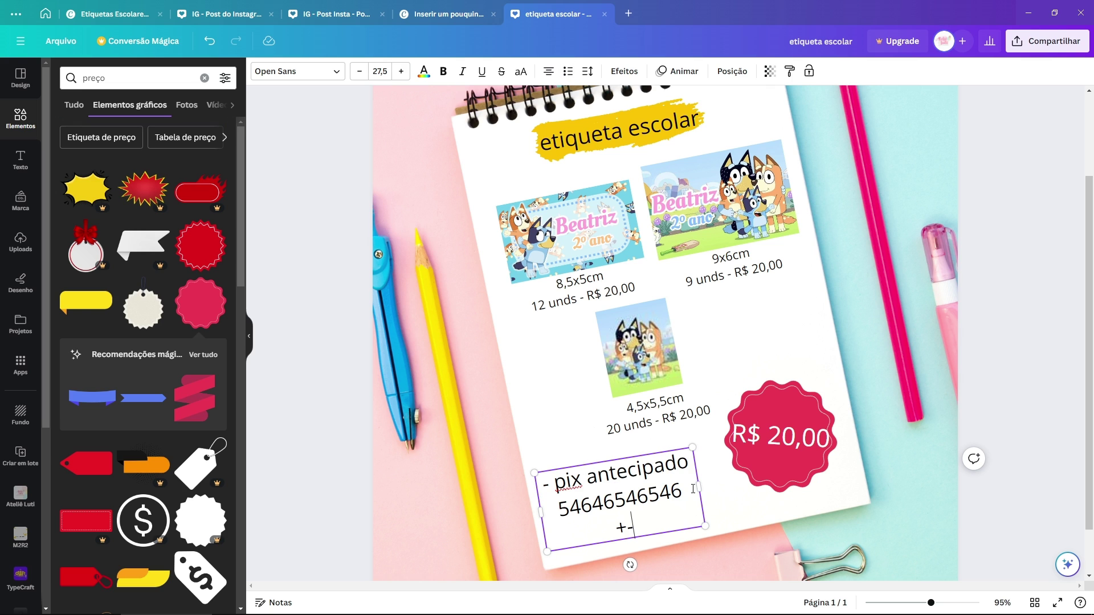
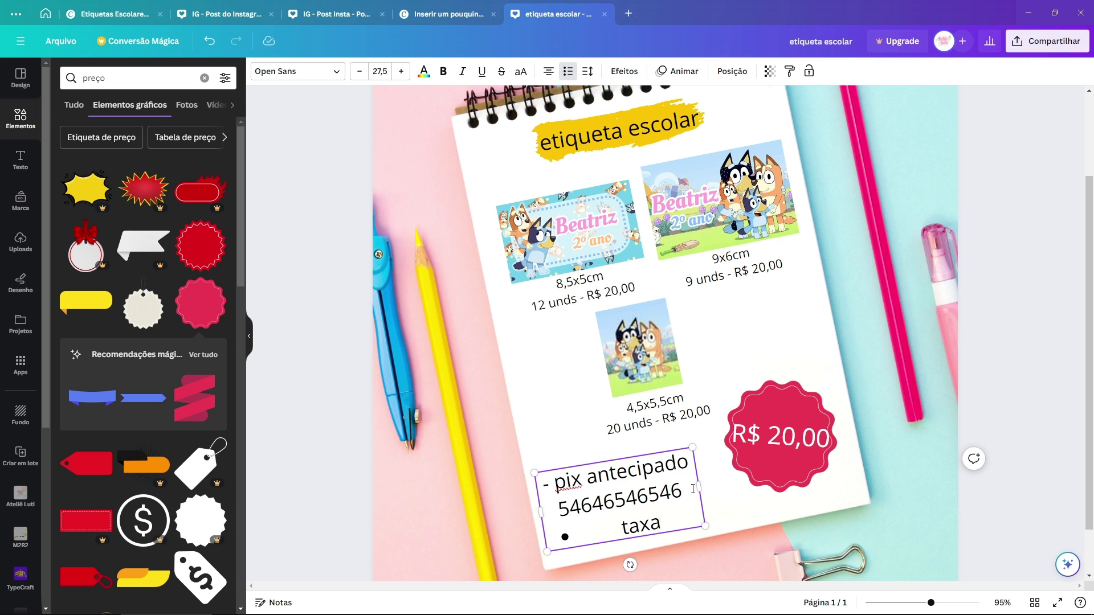
Step: Make the payment lines a bulleted list, tilt it at the lower left, and place a duplicate below
mouse_move(695, 489)
mouse_down()
mouse_move(834, 416)
mouse_move(700, 457)
mouse_move(691, 474)
mouse_up()
click(574, 511)
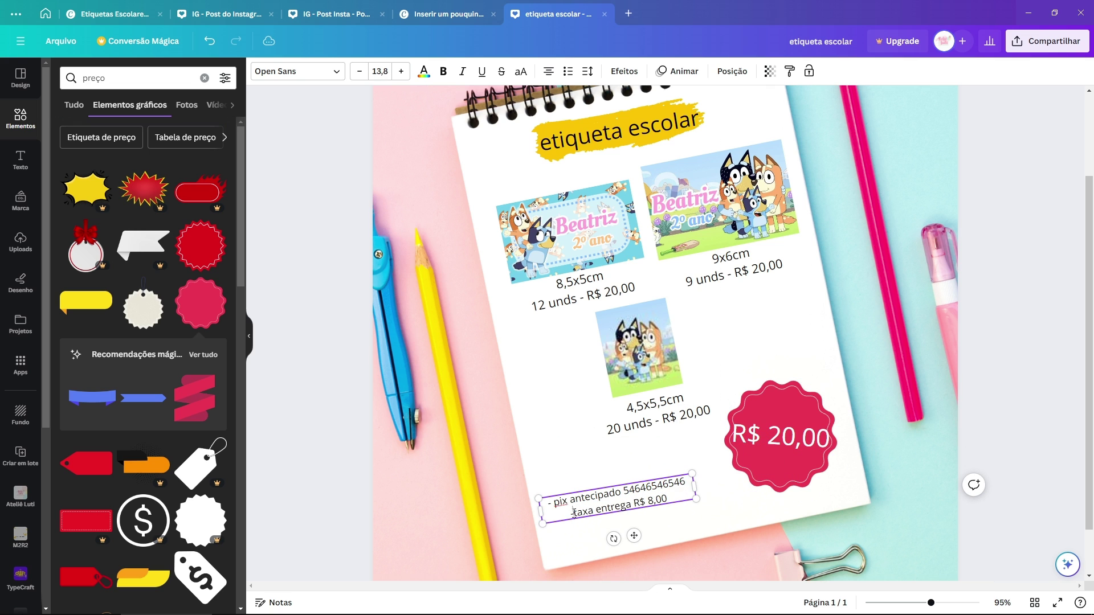
key(ctrl+shift+8)
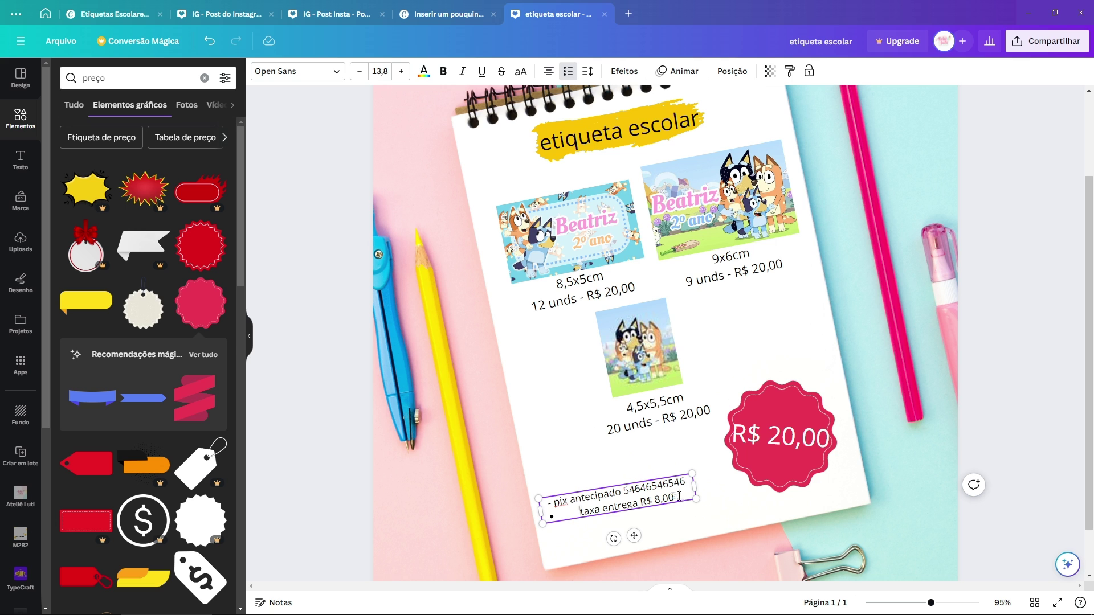
key(Return)
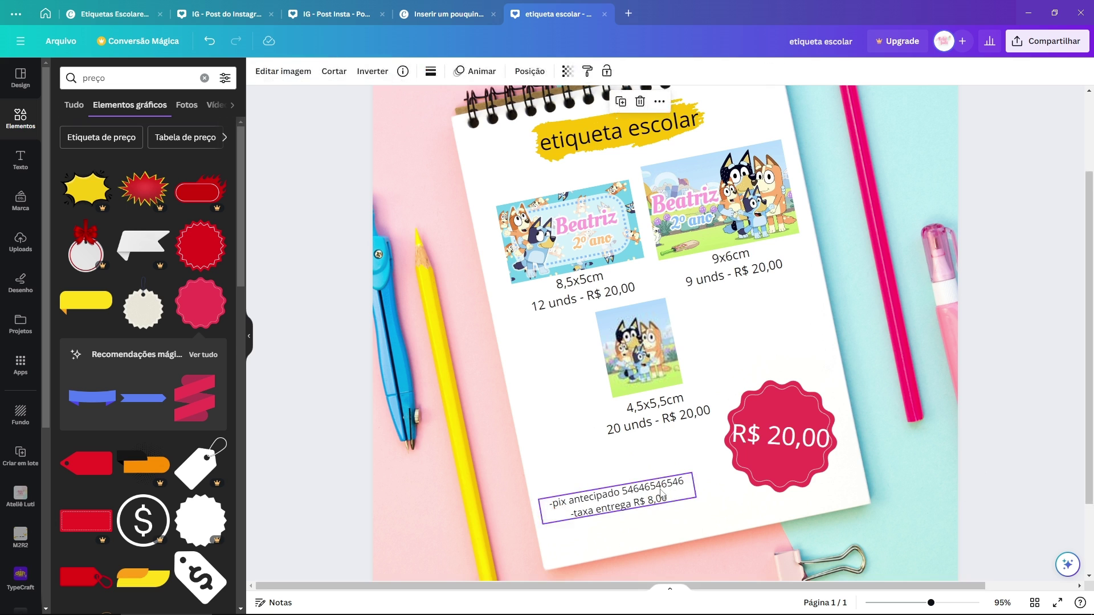
drag(657, 492, 707, 479)
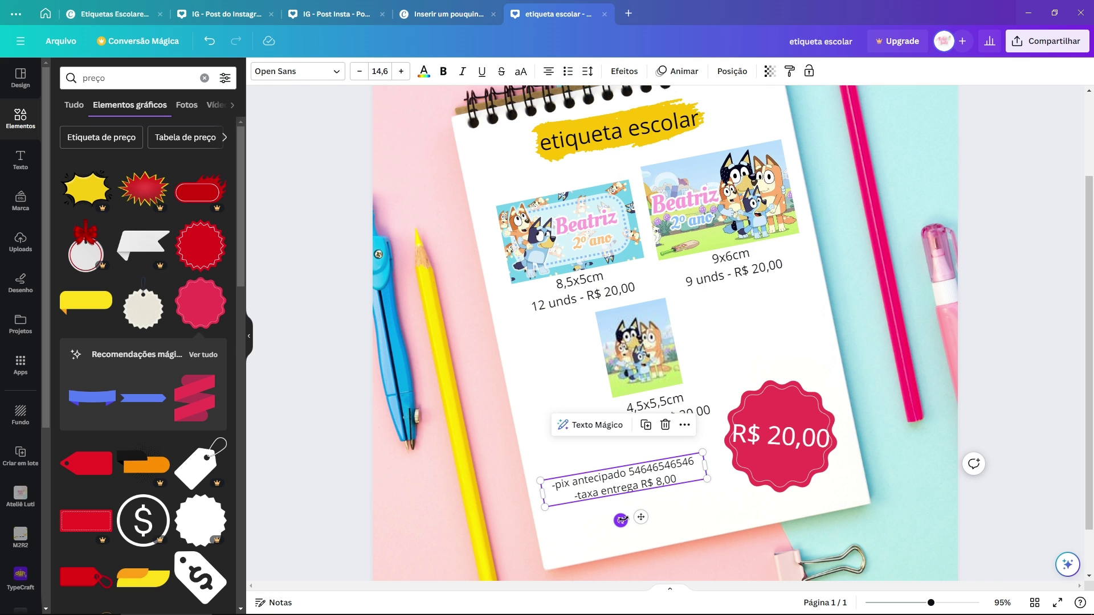
drag(624, 519, 633, 495)
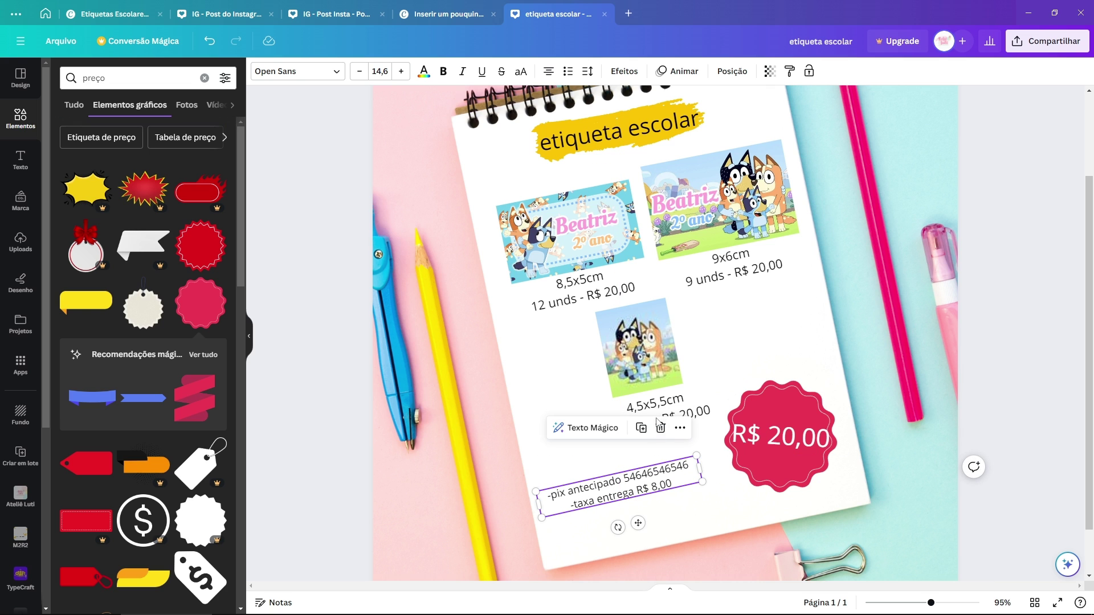
click(642, 428)
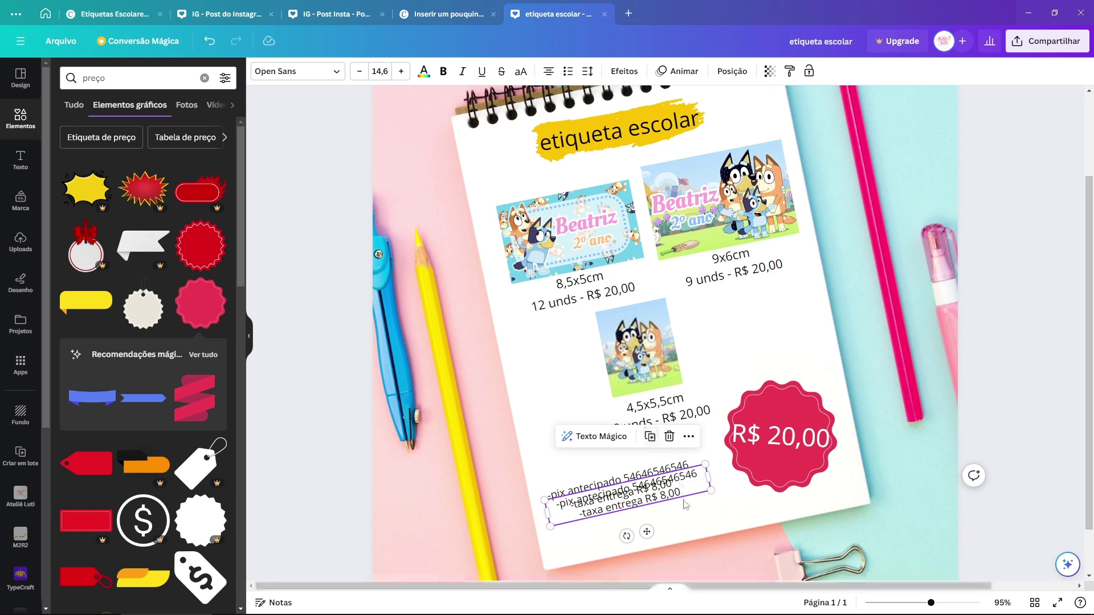
drag(667, 497, 675, 530)
Step: Replace the duplicated note's text with the shop's social media @ handle
double_click(699, 522)
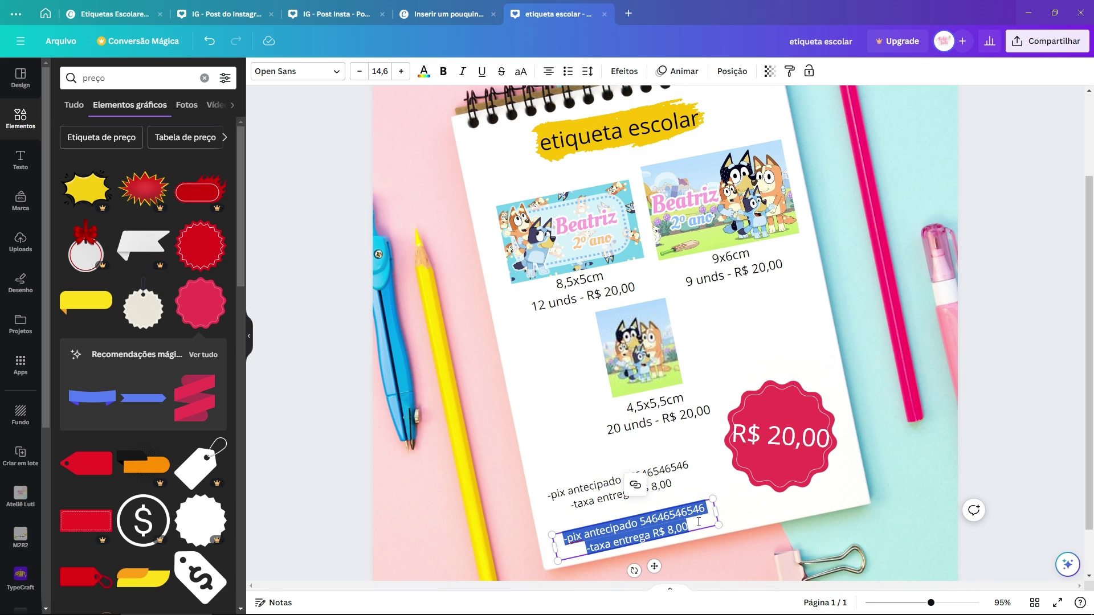
text(@)
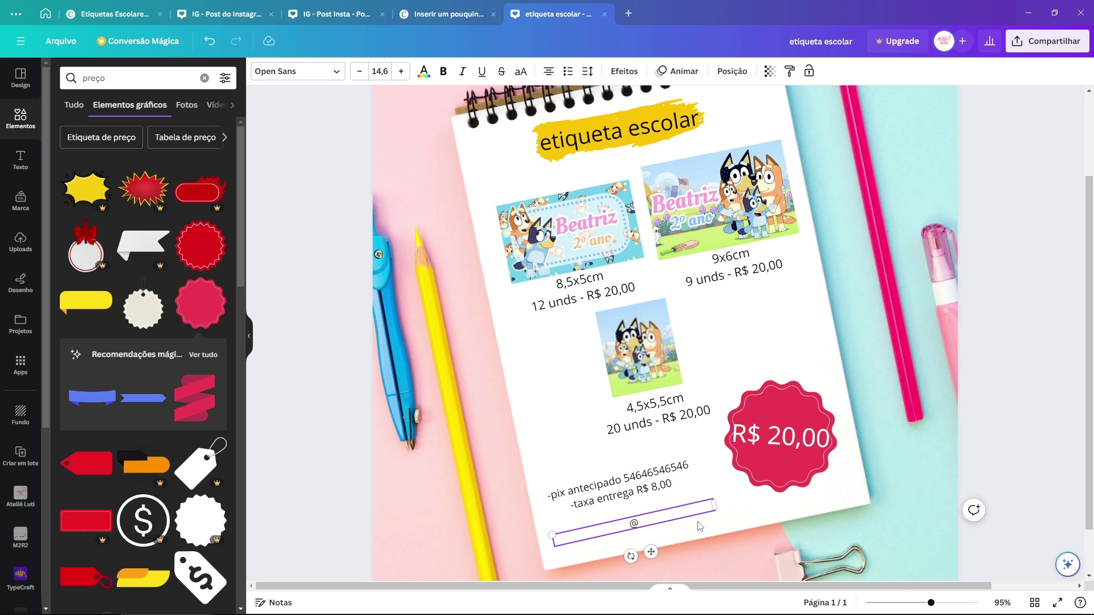
text(dklgkdlgkdgl)
click(701, 535)
click(661, 523)
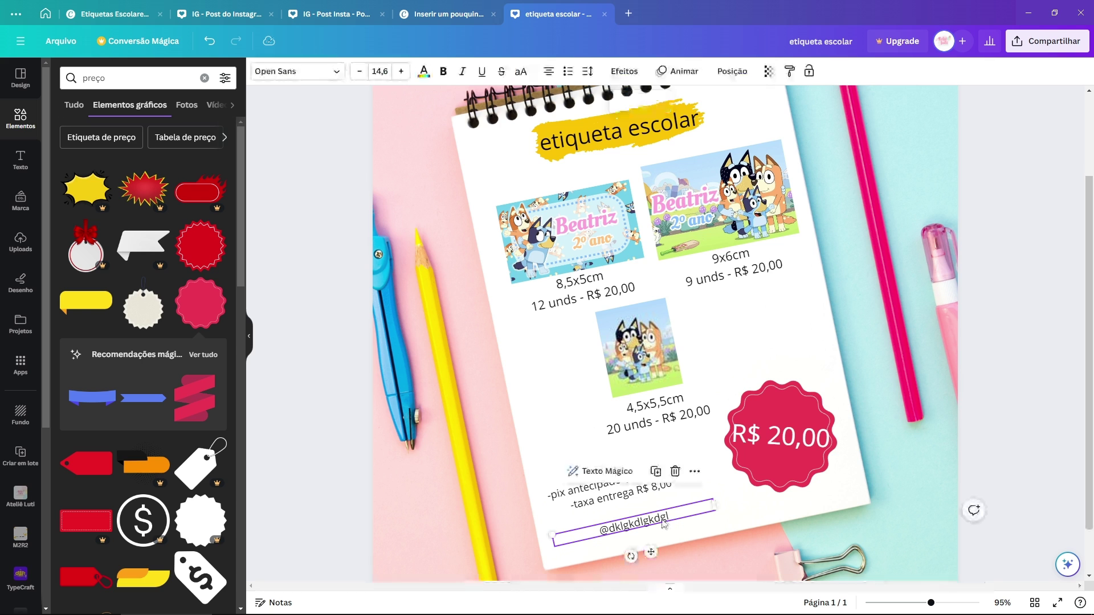
click(741, 524)
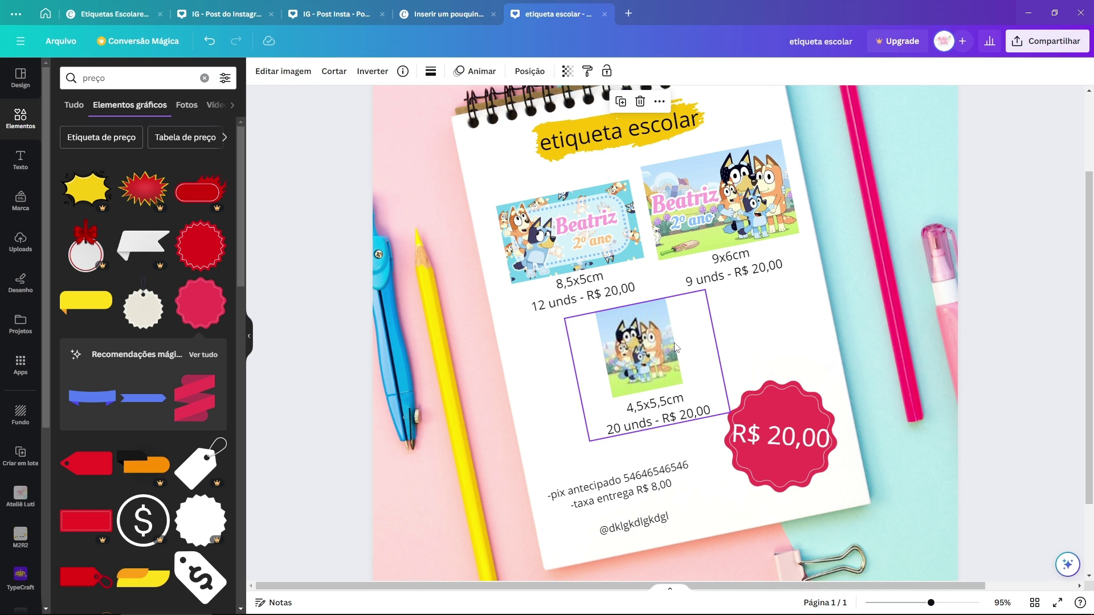
Step: Zoom out to view the whole notebook page, then switch to the IG - Post Insta design
key(ctrl+alt+0)
scroll(503, 213, down, 3)
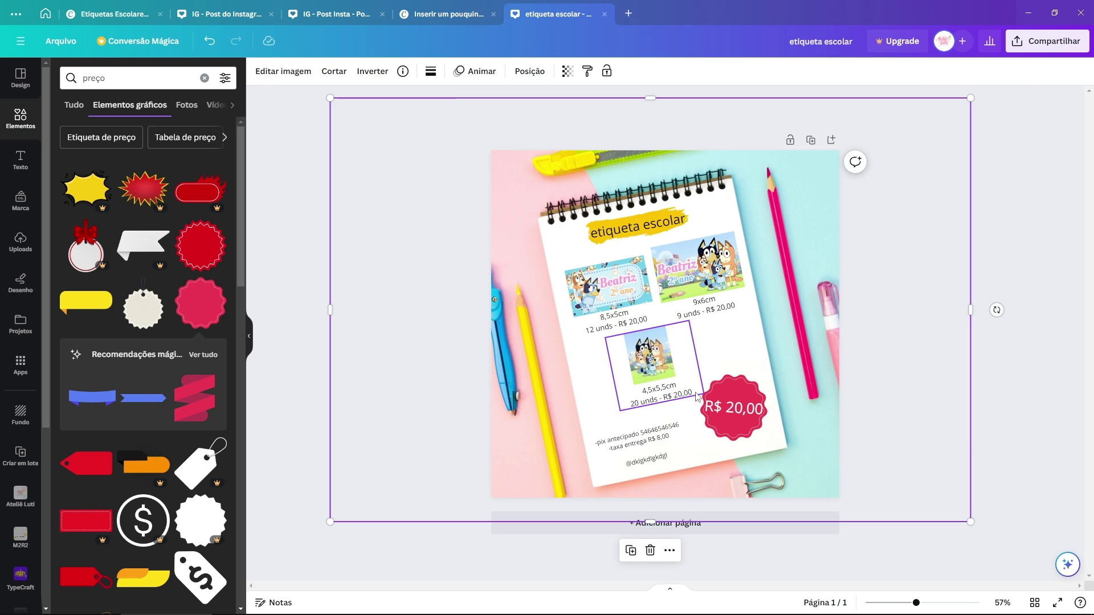
scroll(490, 171, up, 2)
mouse_move(439, 119)
mouse_down()
mouse_move(561, 171)
mouse_move(387, 438)
mouse_move(439, 119)
mouse_up()
click(419, 149)
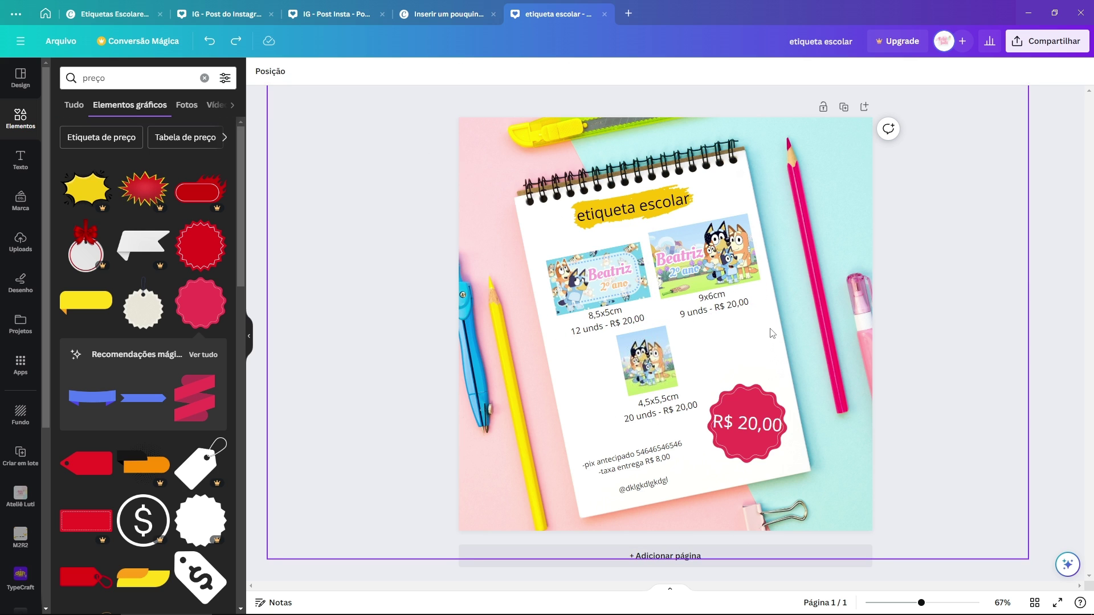
key(ctrl+3)
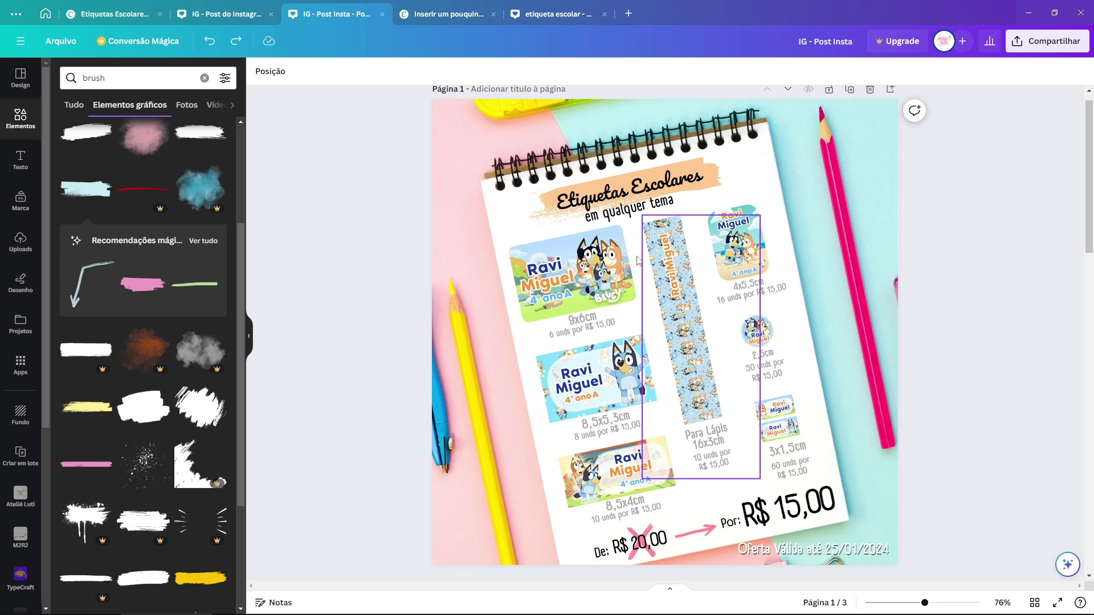
click(640, 188)
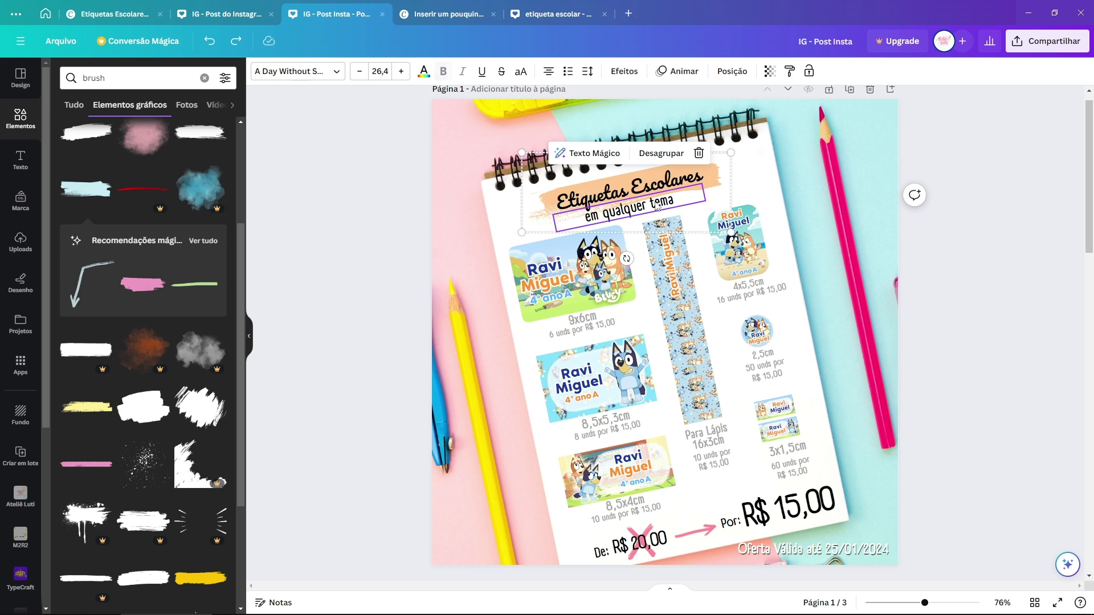
click(639, 323)
click(600, 326)
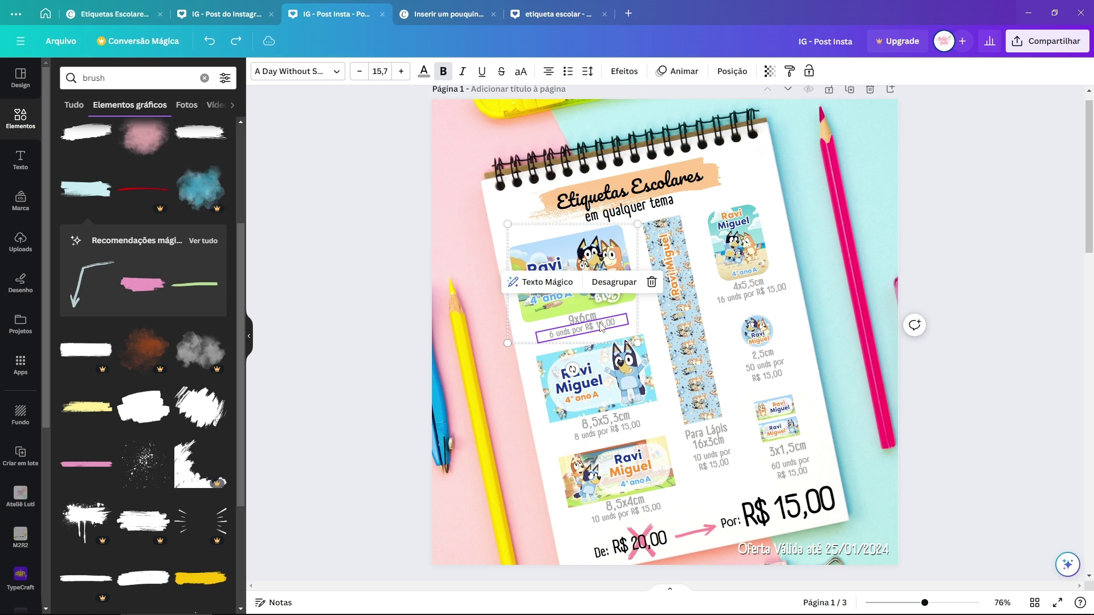
click(963, 248)
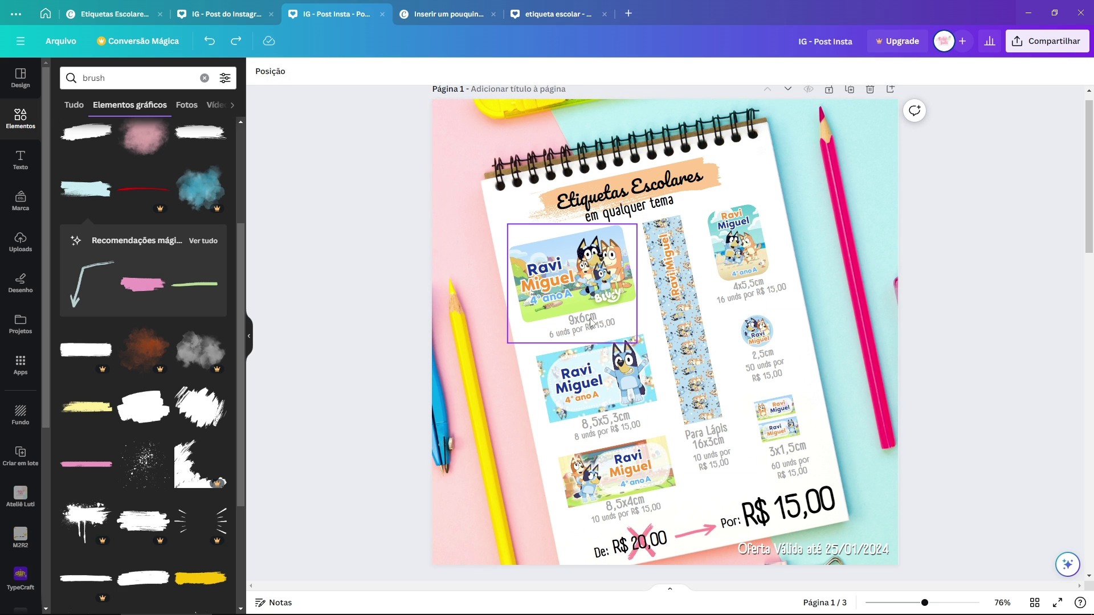
click(609, 429)
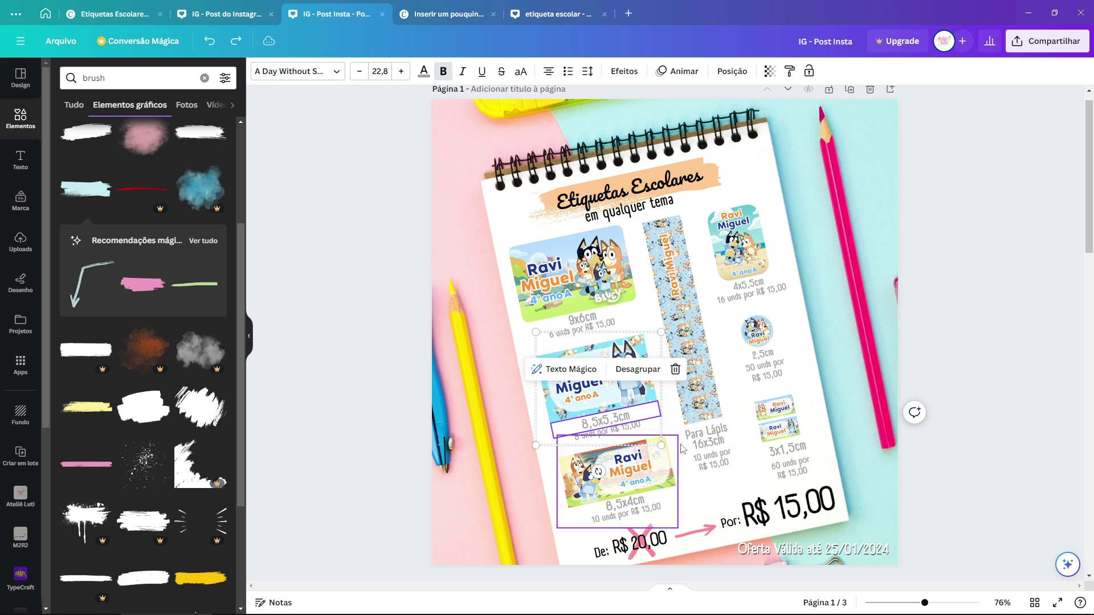
click(629, 434)
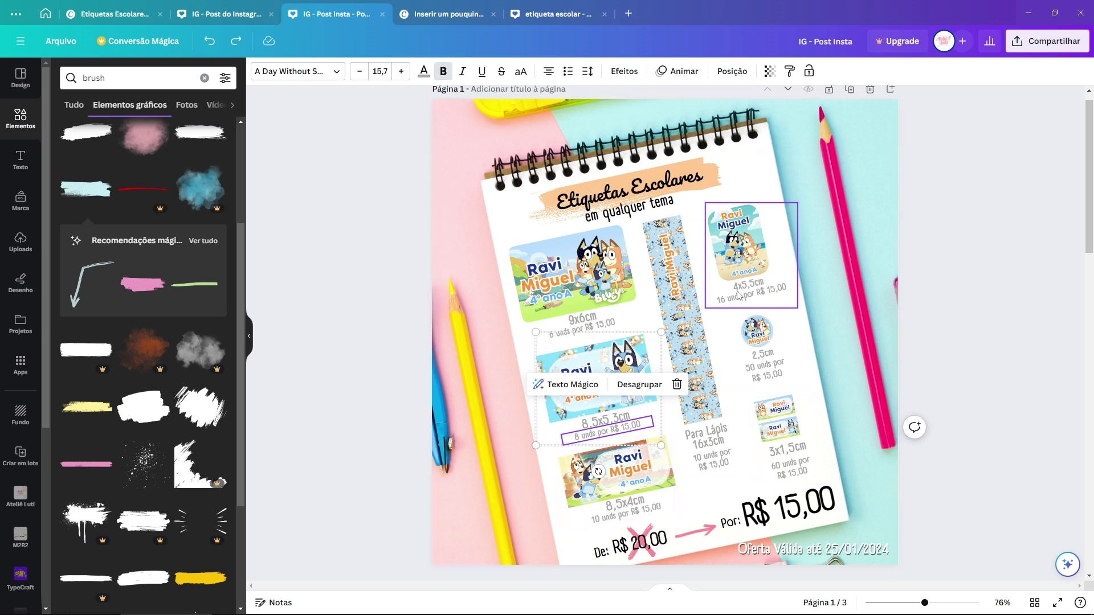
click(657, 184)
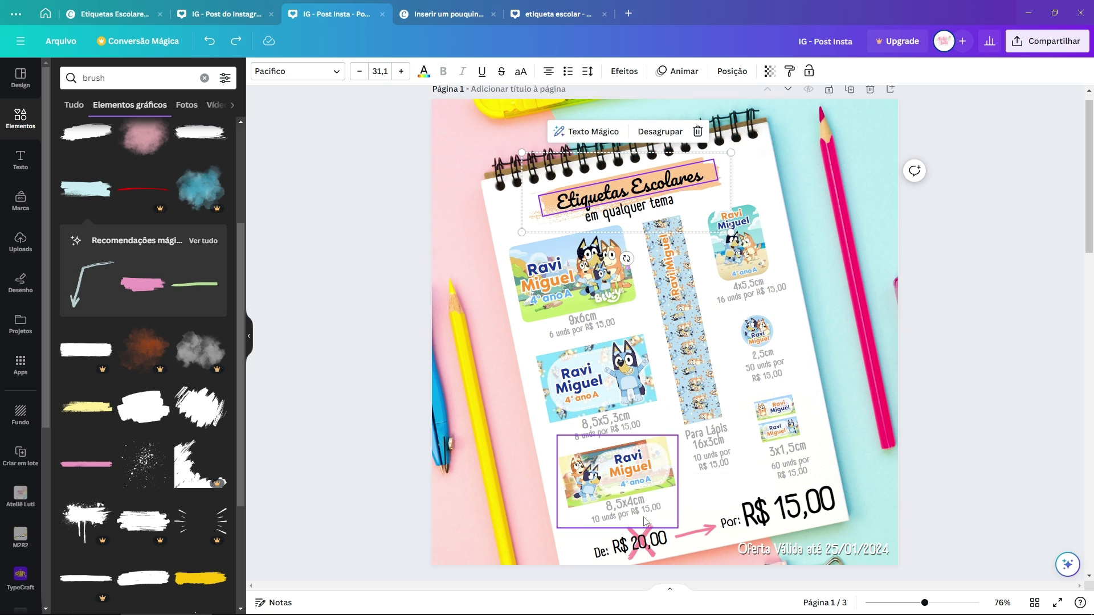
click(642, 546)
click(821, 516)
click(961, 444)
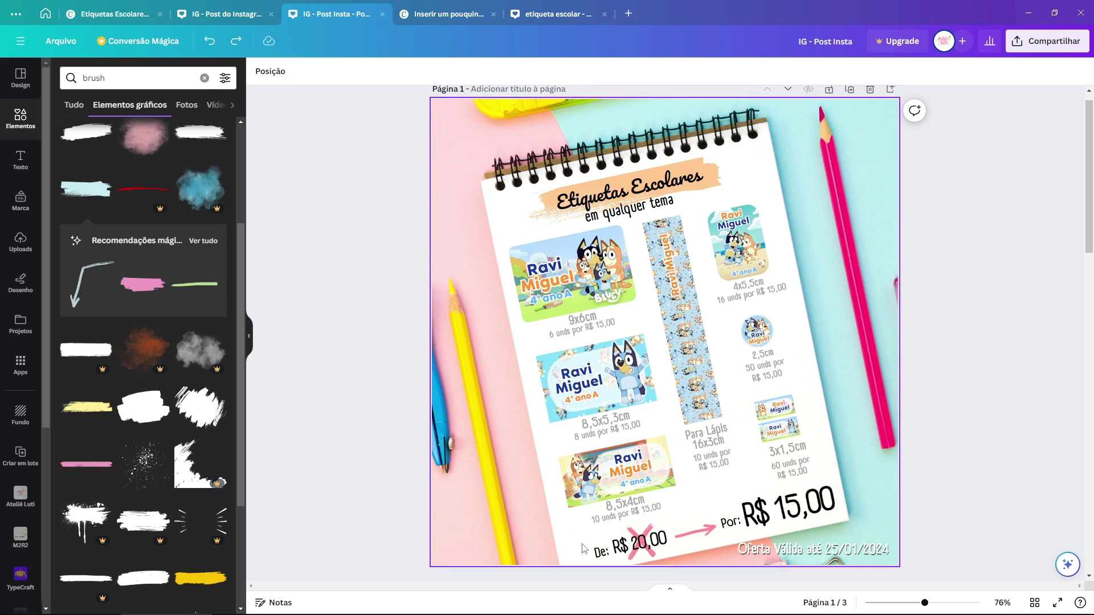
click(860, 557)
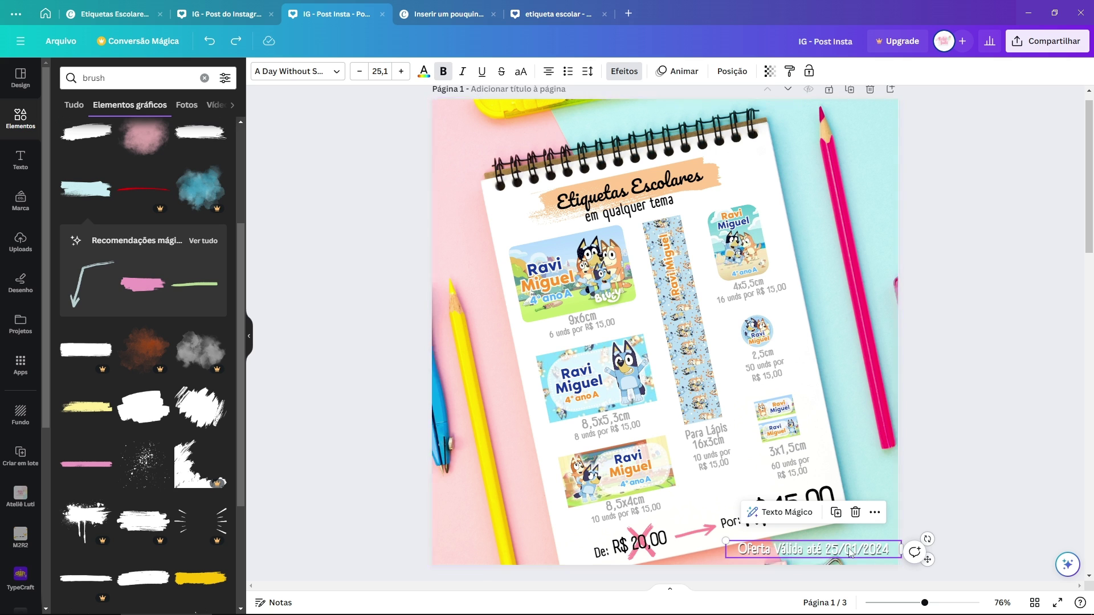
click(792, 306)
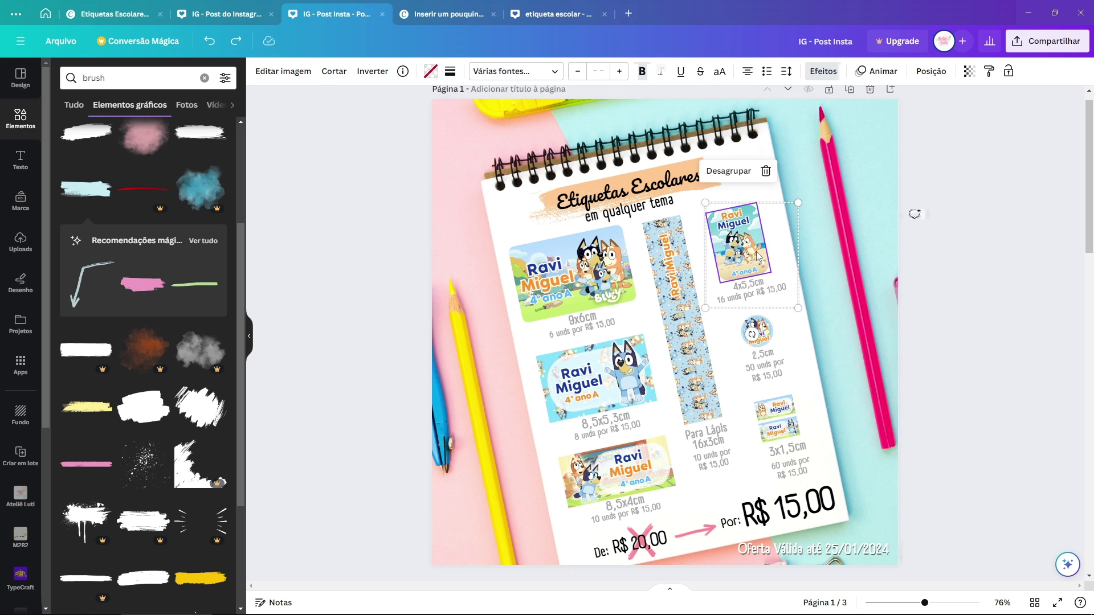
click(773, 341)
click(800, 459)
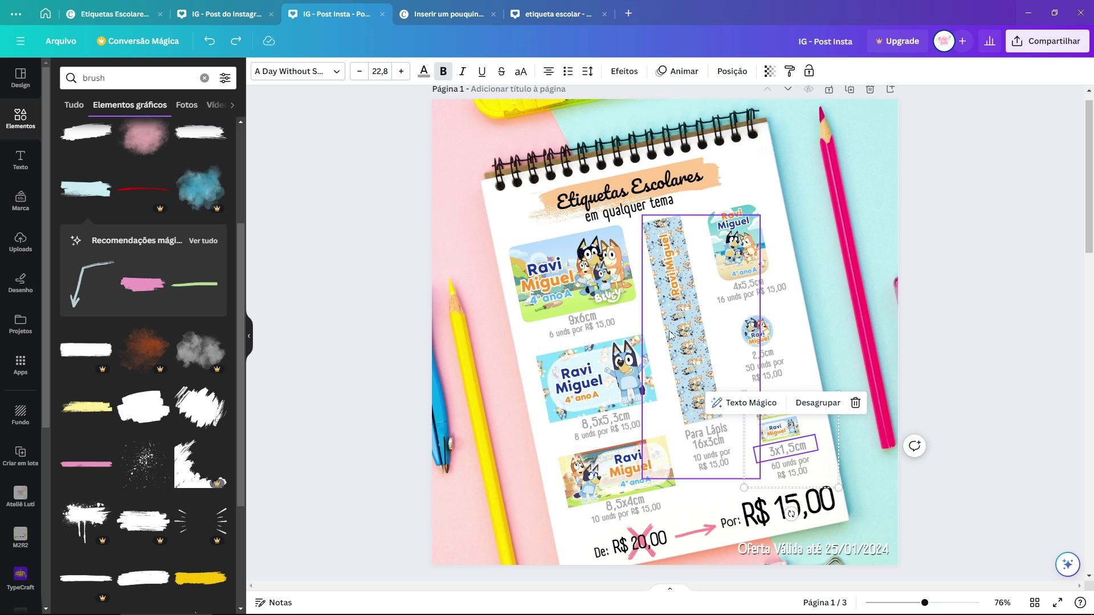
click(593, 324)
scroll(575, 326, up, 5)
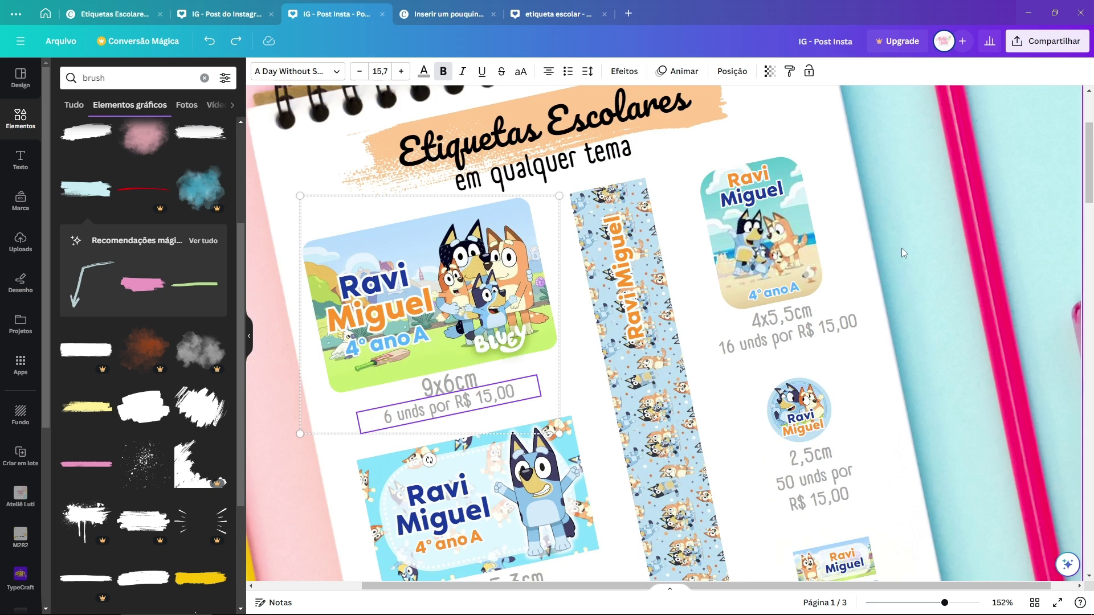
click(807, 325)
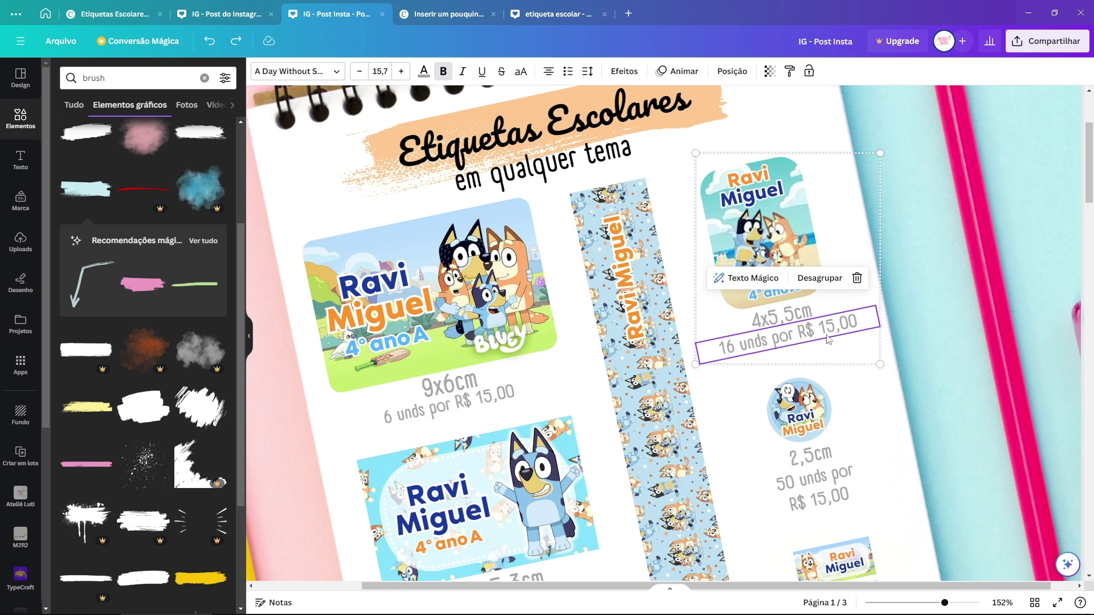
scroll(836, 336, down, 5)
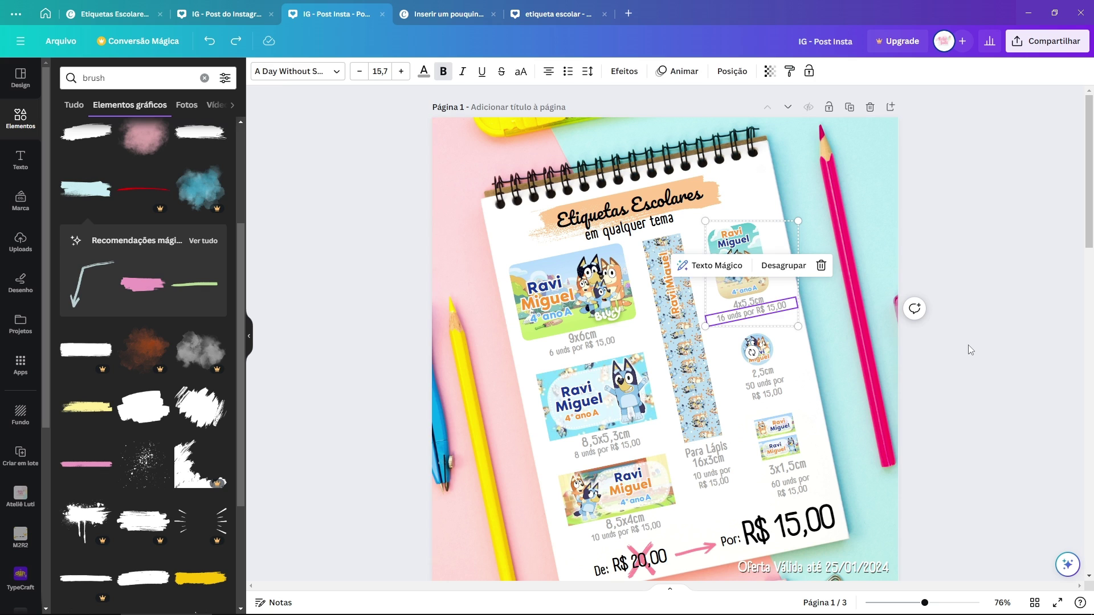
click(969, 346)
drag(1089, 188, 1084, 190)
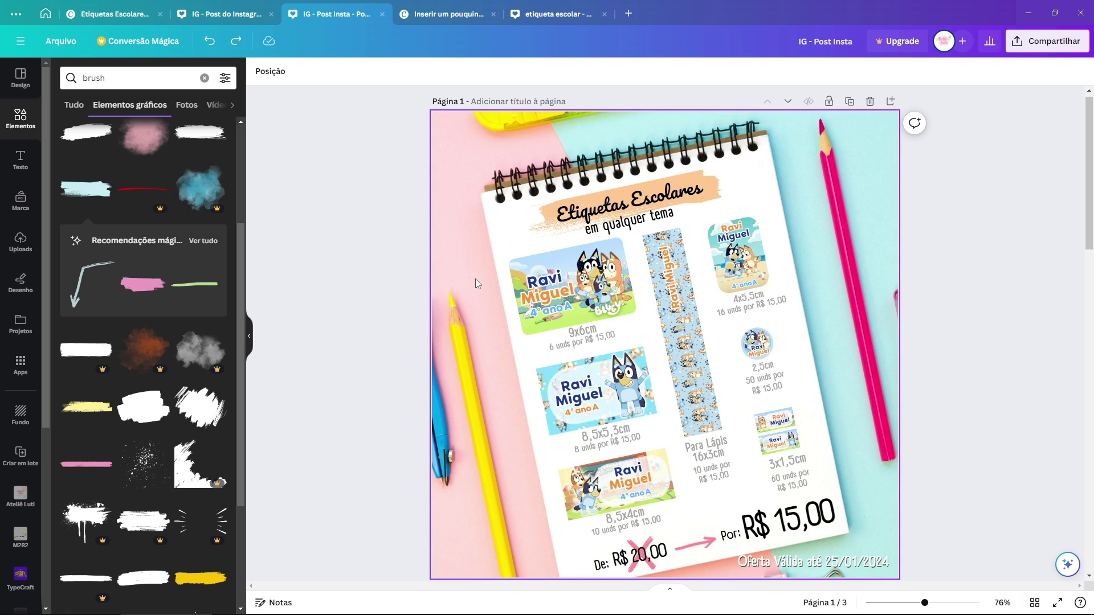
drag(400, 265, 637, 351)
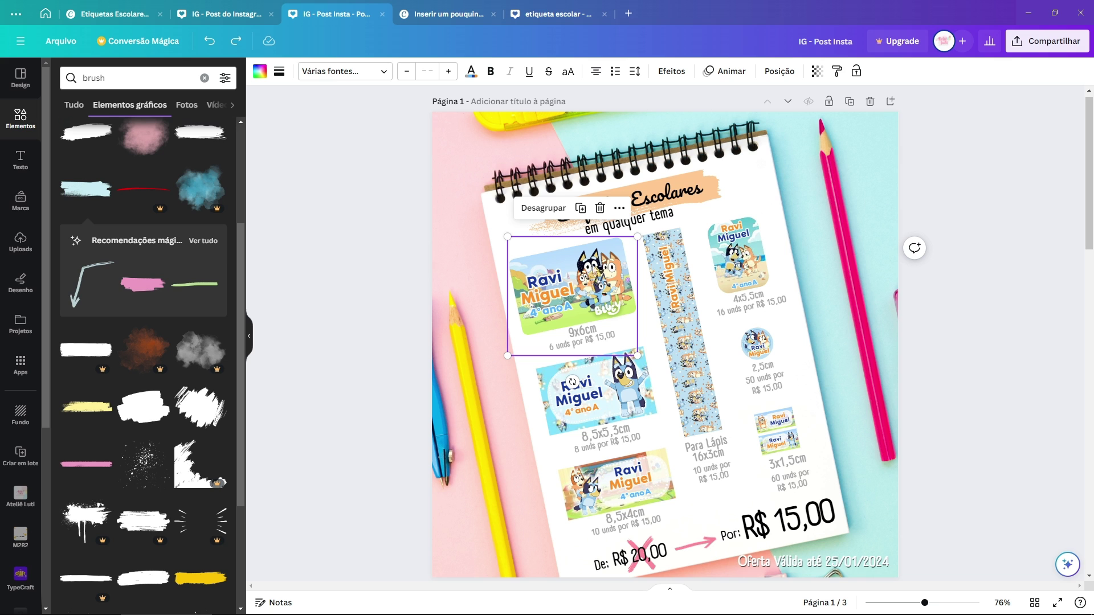
click(958, 422)
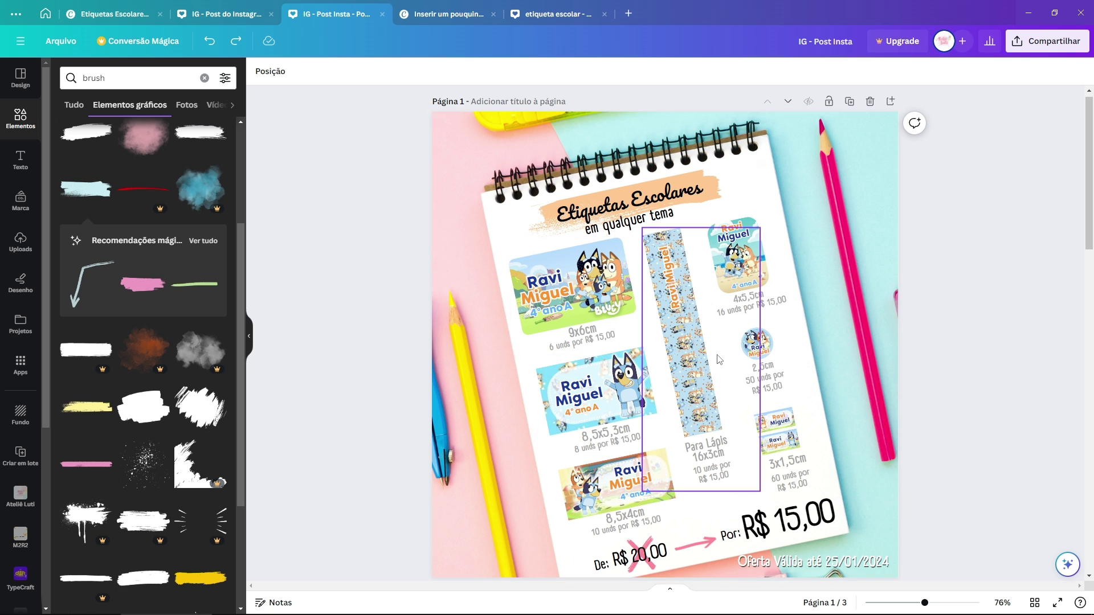
scroll(719, 359, down, 1)
scroll(719, 359, up, 1)
scroll(719, 359, down, 10)
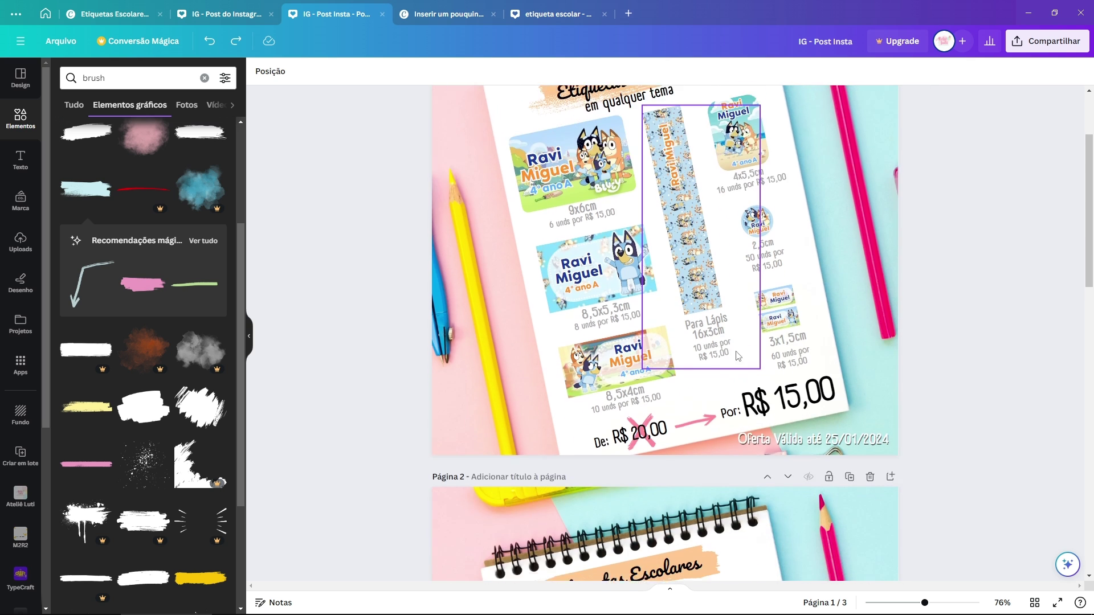
scroll(756, 336, up, 1)
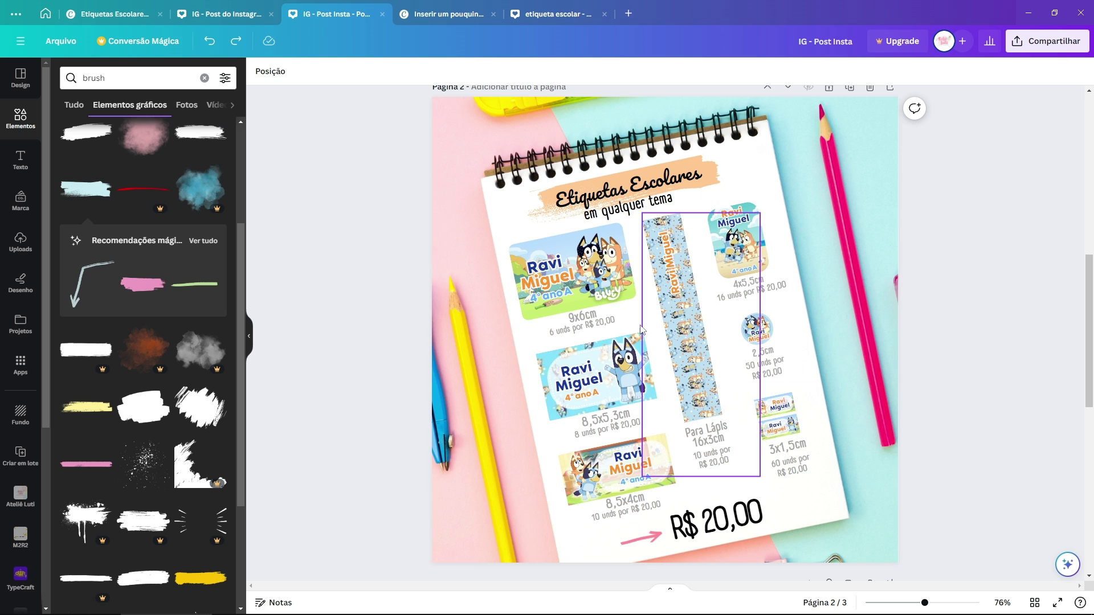
click(582, 319)
scroll(724, 360, up, 5)
scroll(724, 360, up, 2)
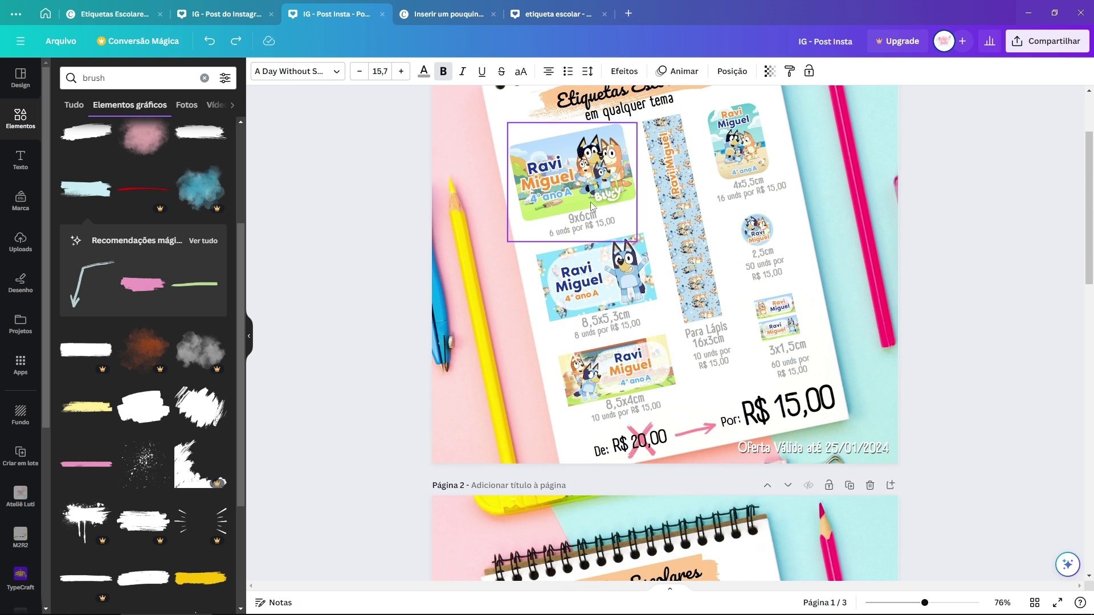
click(607, 222)
click(607, 225)
scroll(740, 298, down, 14)
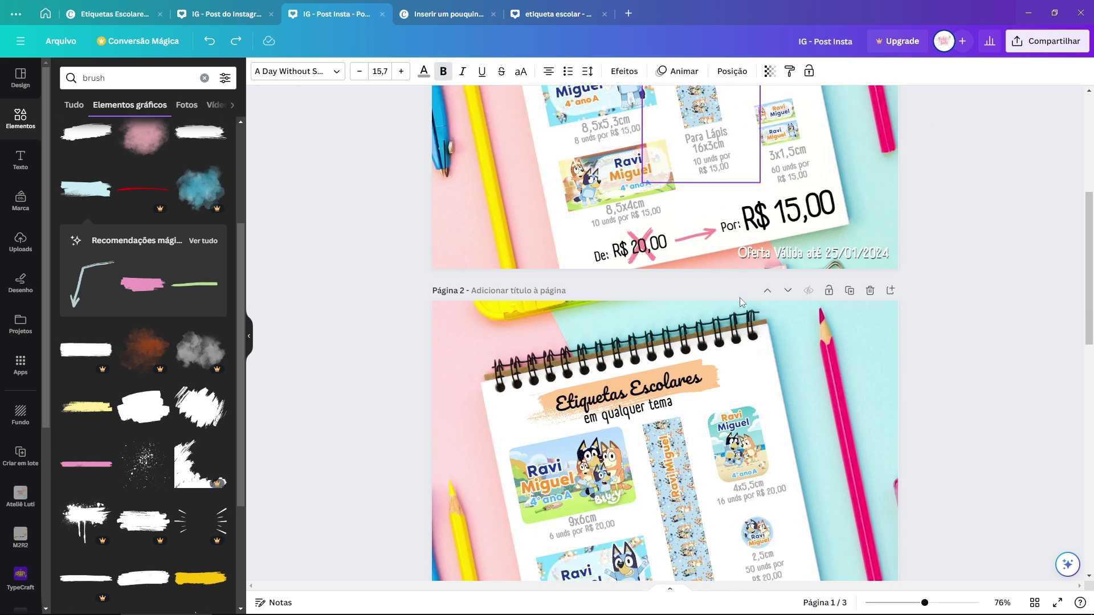
click(936, 363)
scroll(936, 362, down, 2)
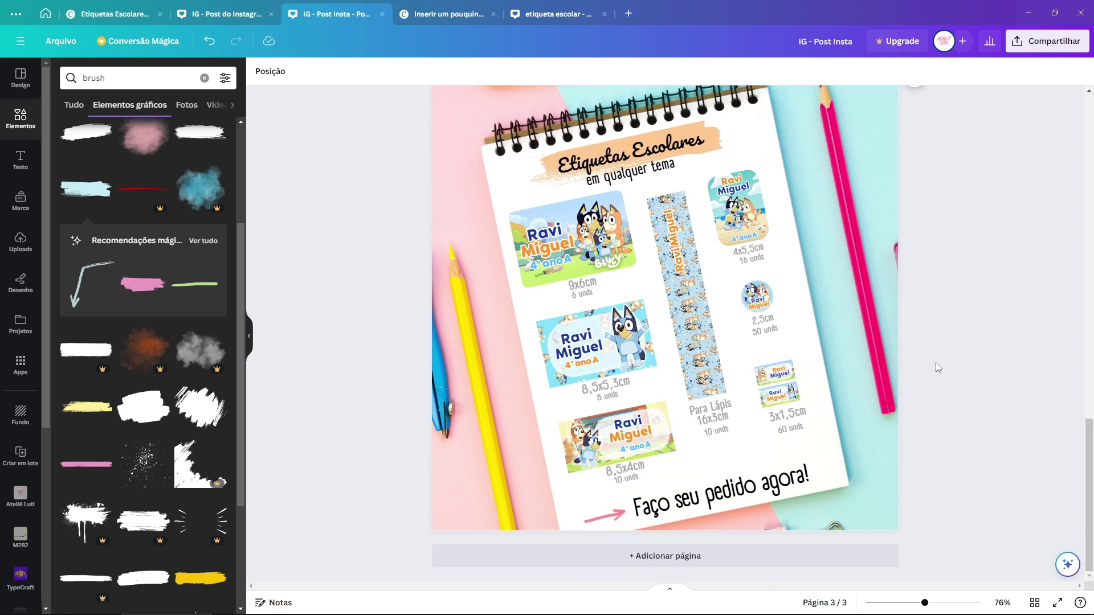
scroll(926, 363, up, 1)
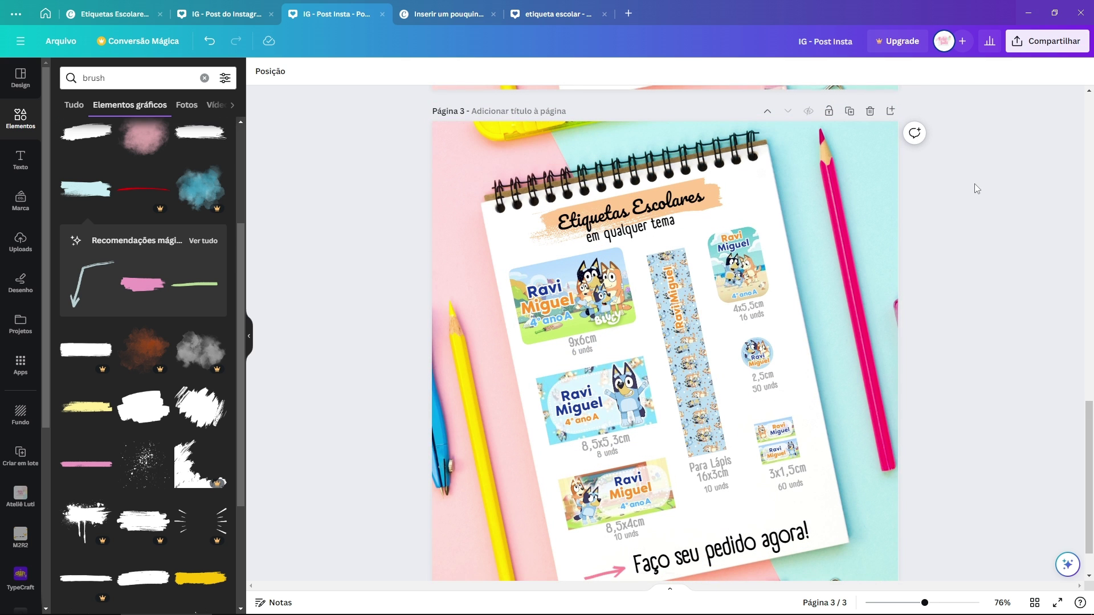
scroll(976, 188, up, 15)
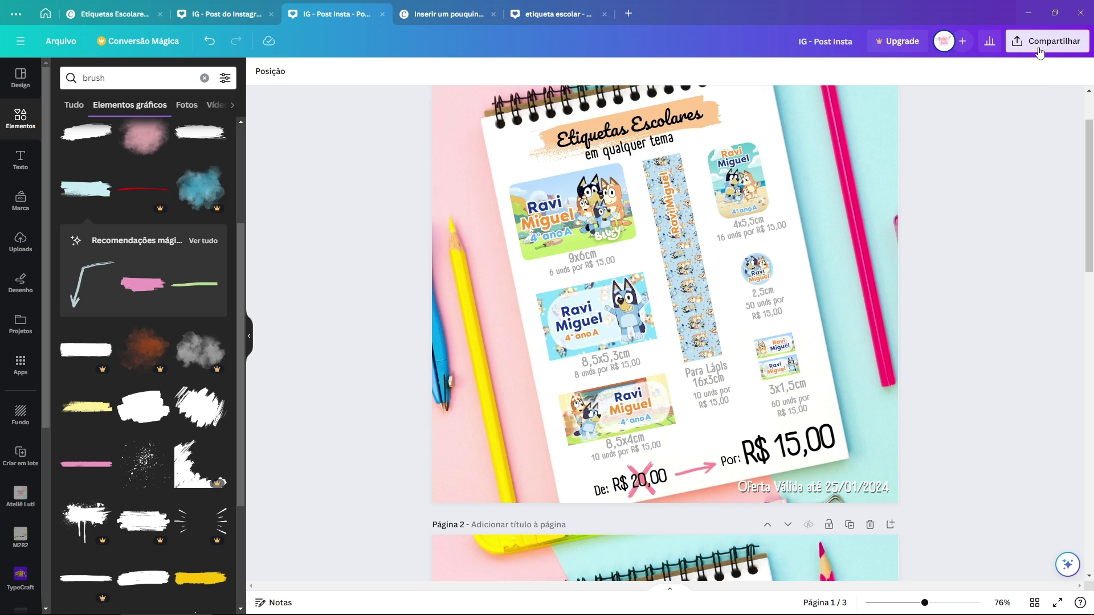
click(1040, 50)
click(1044, 323)
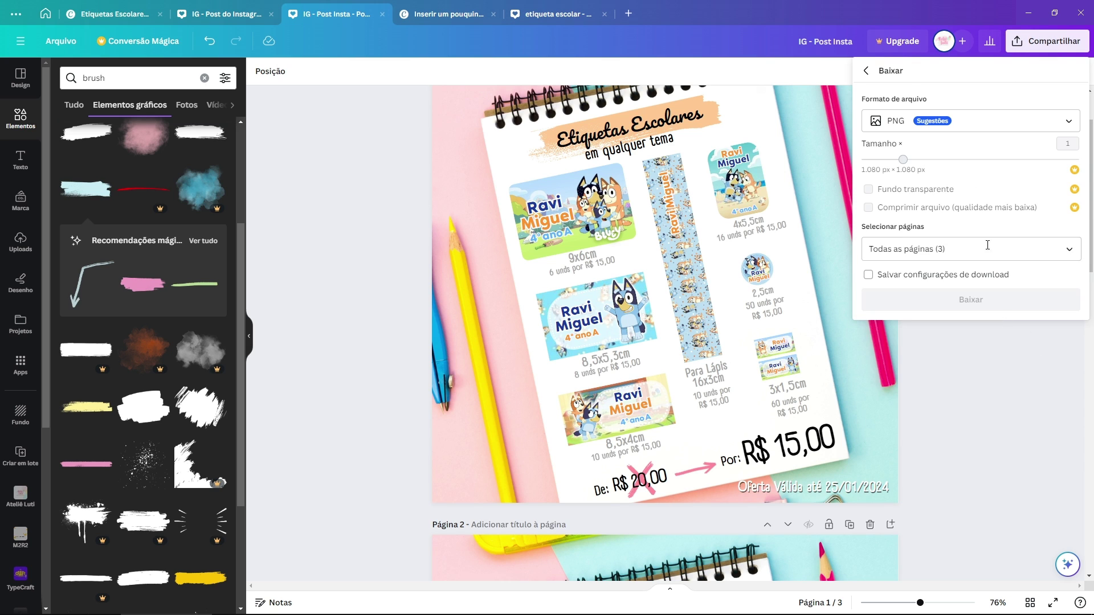
click(953, 135)
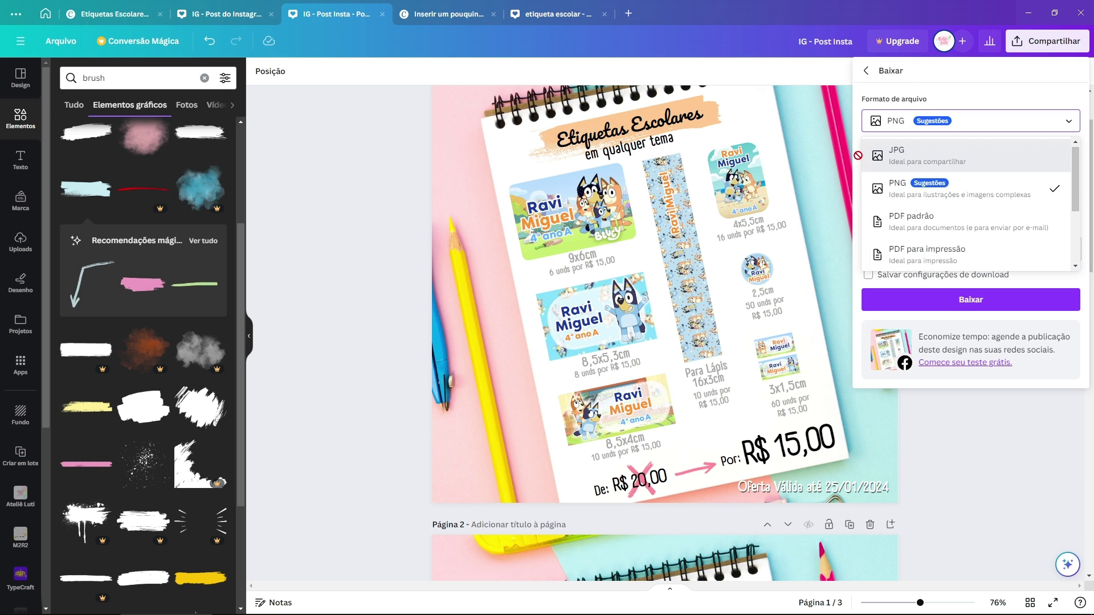
click(924, 156)
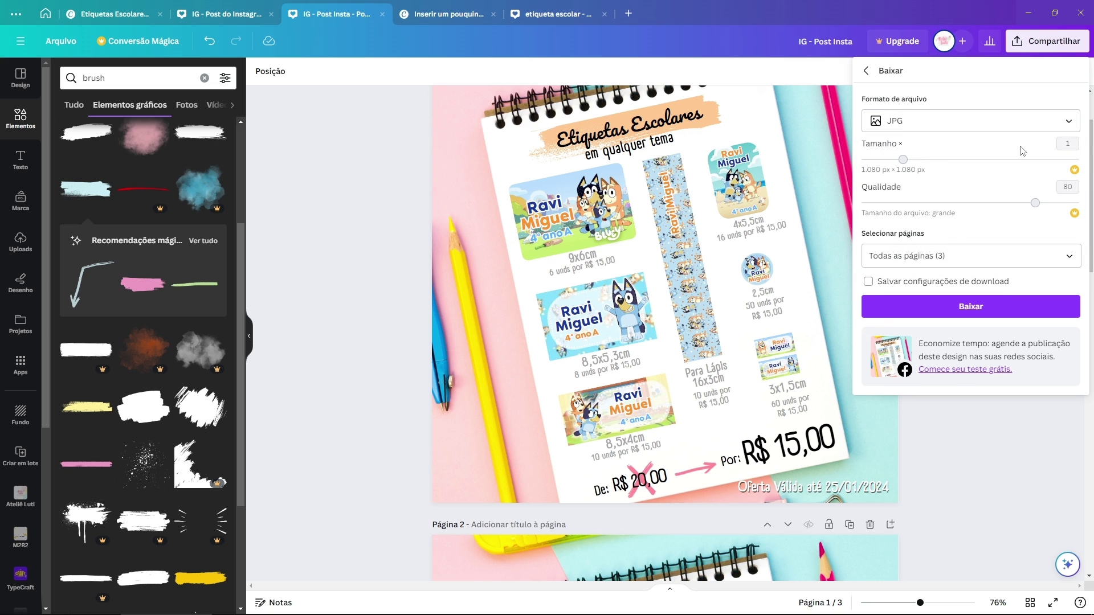
click(955, 255)
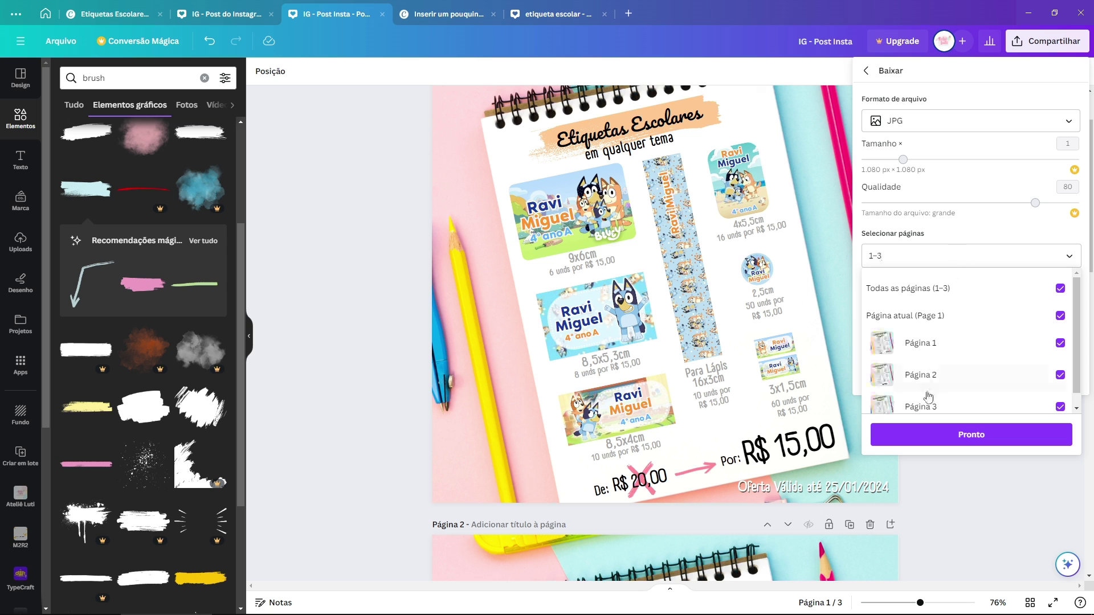
scroll(930, 371, down, 1)
click(971, 434)
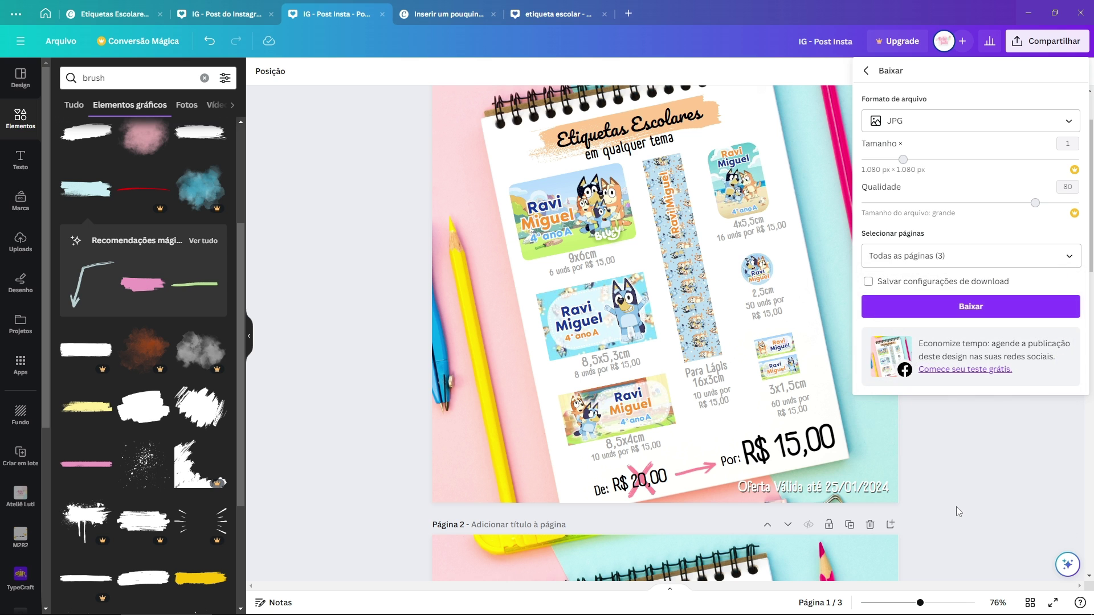
click(956, 507)
scroll(956, 504, up, 2)
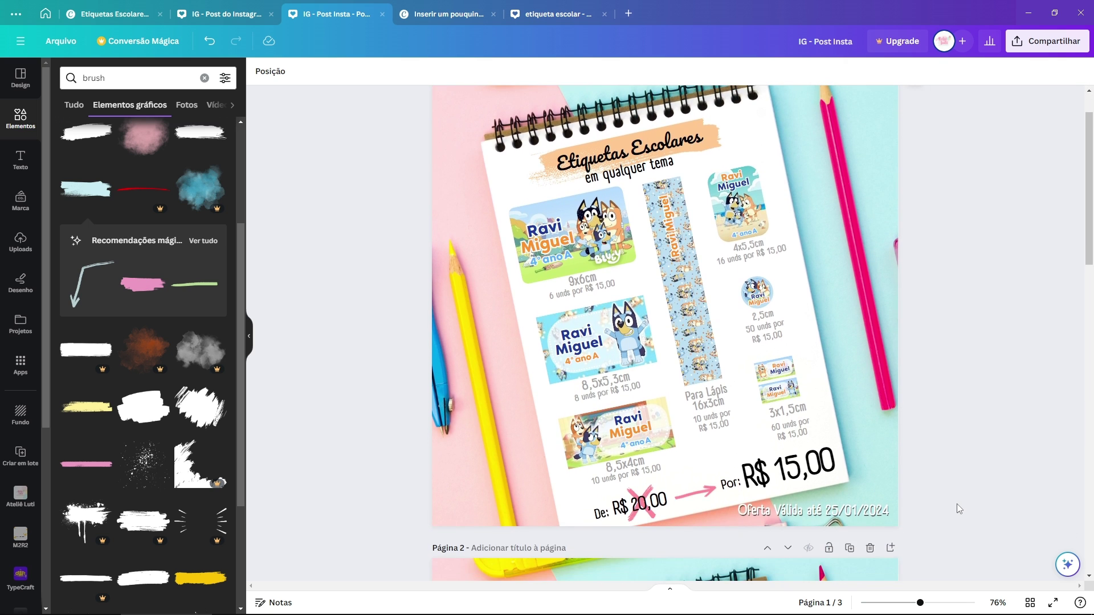
Step: Check the Etiquetas Escolares and other label designs, ending on the IG - Post Insta notebook page
scroll(965, 284, down, 1)
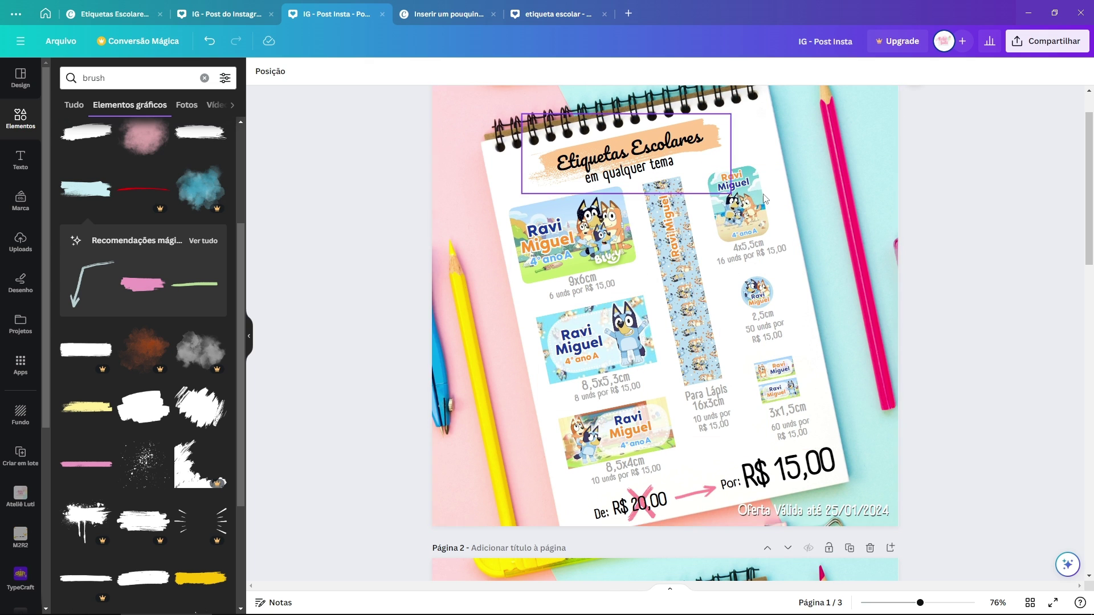
click(614, 216)
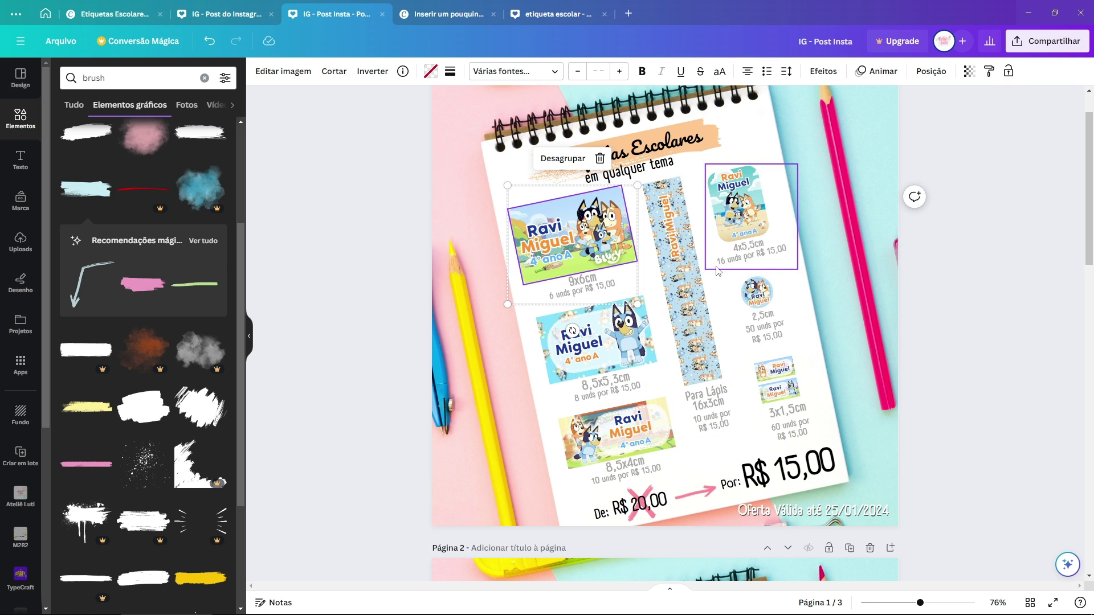
key(ctrl+1)
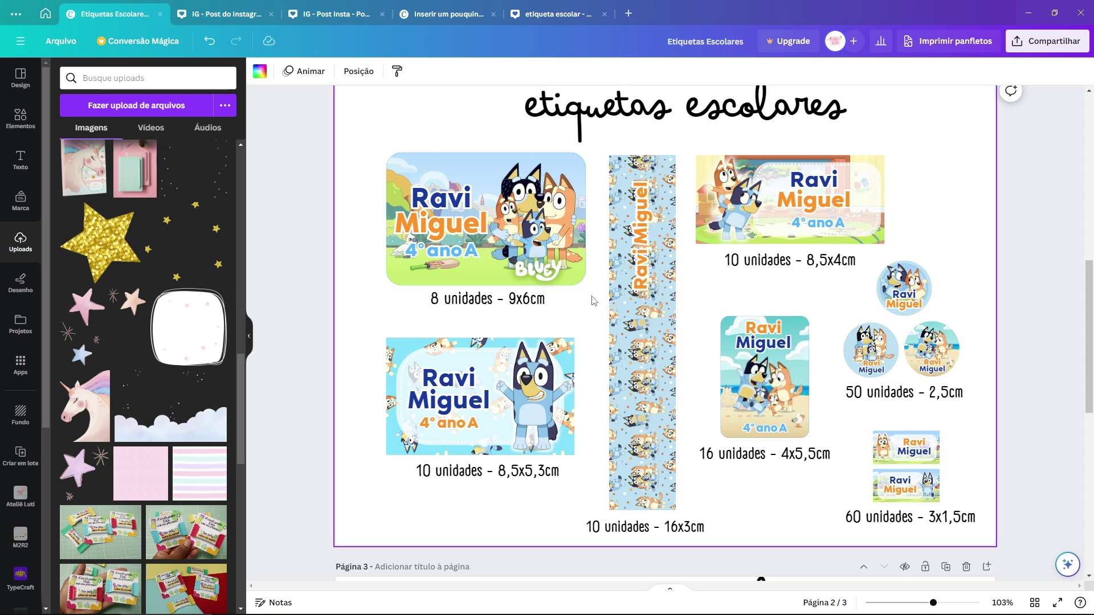
click(226, 14)
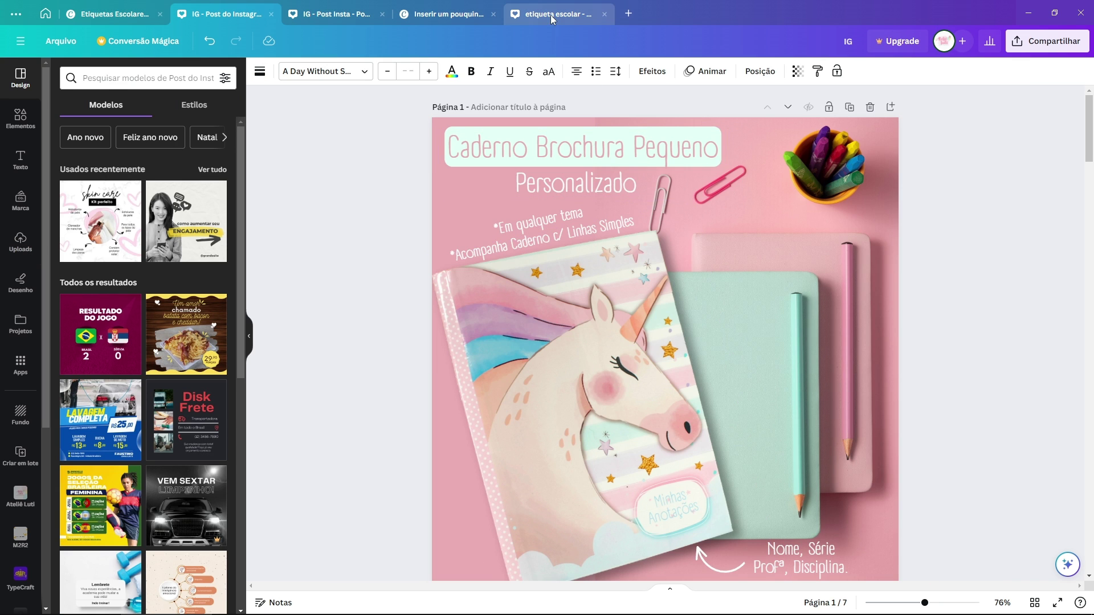
click(551, 15)
click(480, 10)
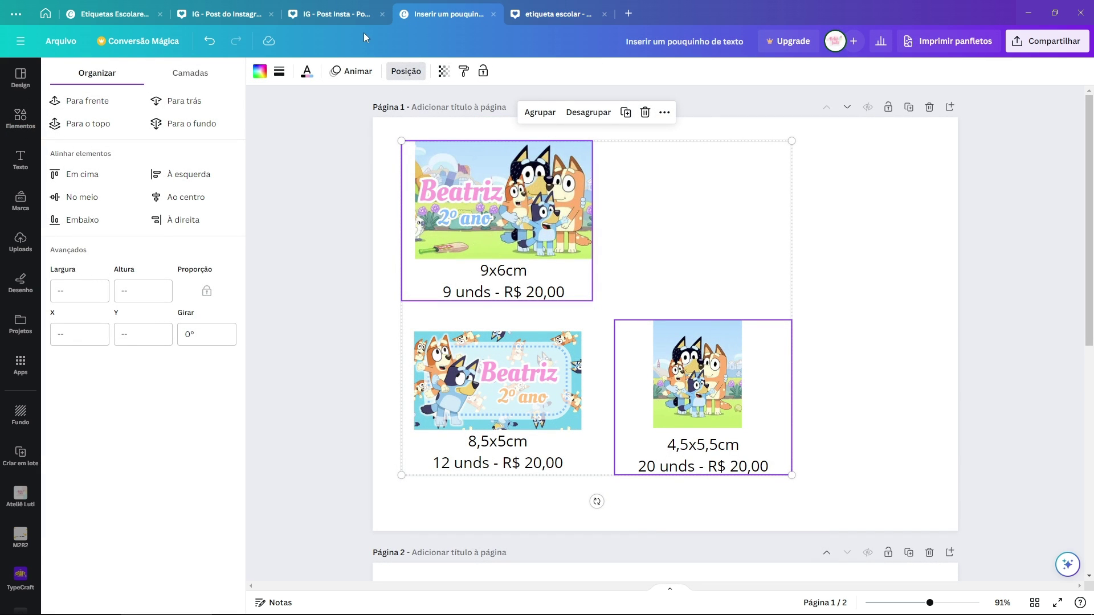
click(368, 16)
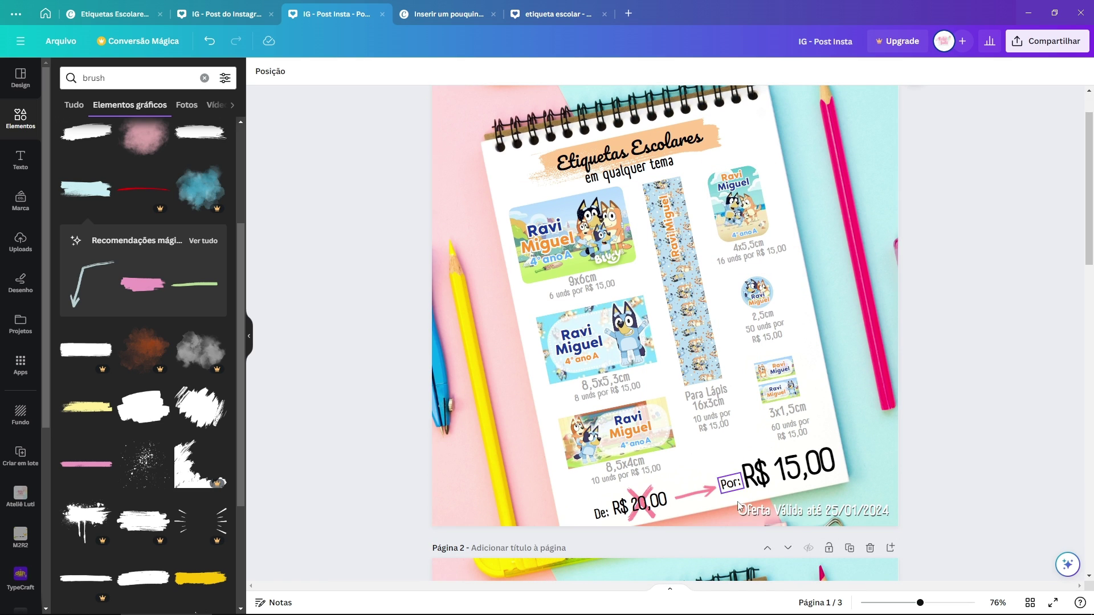
scroll(950, 450, up, 1)
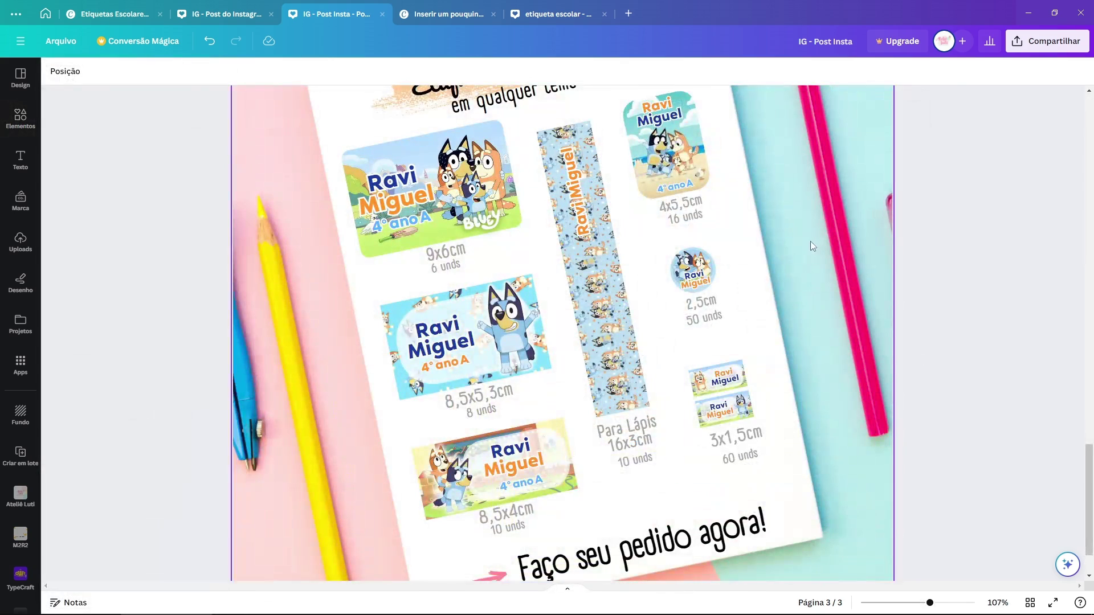
scroll(811, 246, up, 3)
mouse_move(831, 262)
mouse_down()
mouse_move(799, 319)
mouse_move(836, 269)
mouse_move(834, 279)
mouse_up()
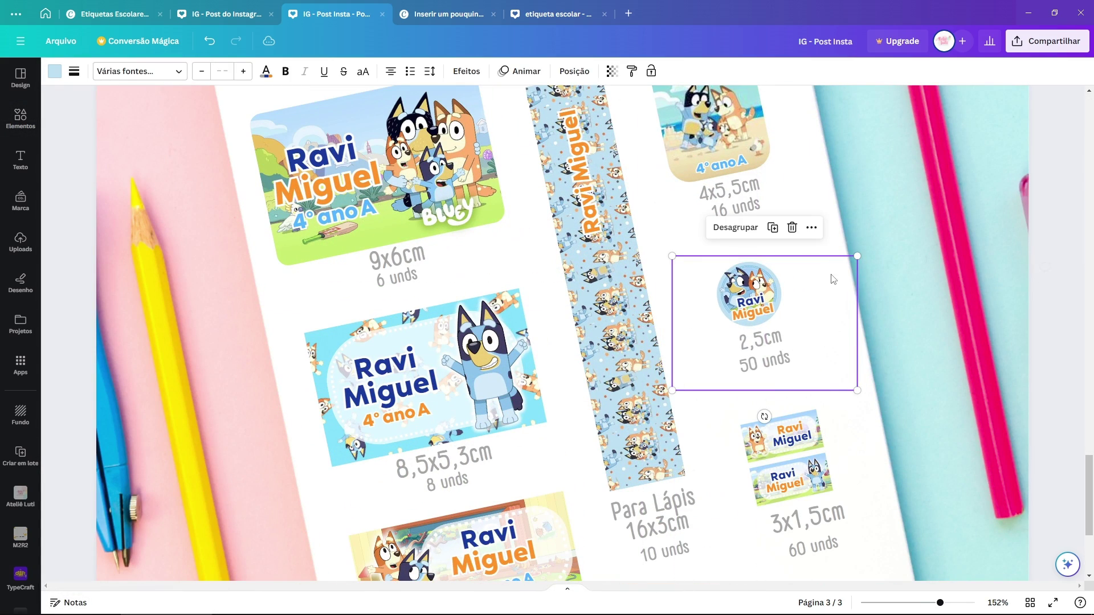
scroll(860, 282, down, 3)
click(495, 442)
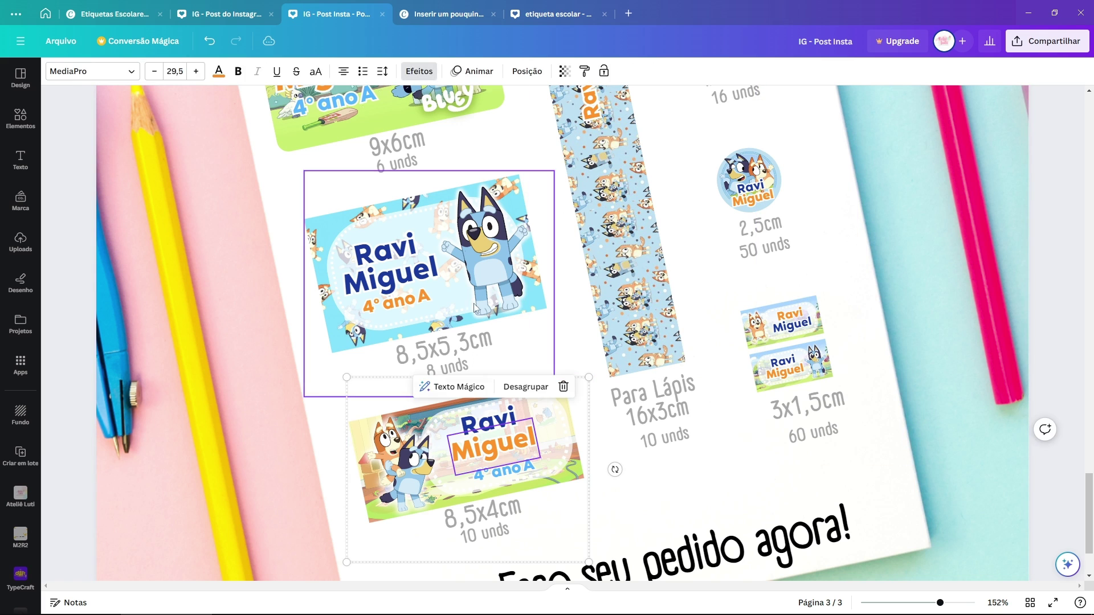
click(476, 308)
scroll(757, 228, up, 3)
click(758, 167)
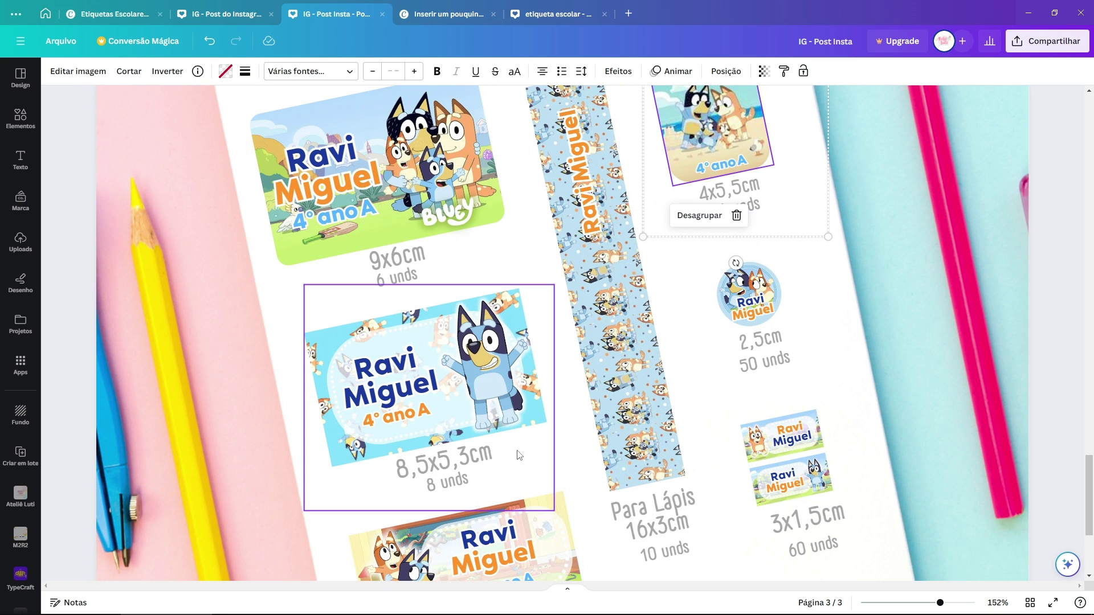
click(508, 354)
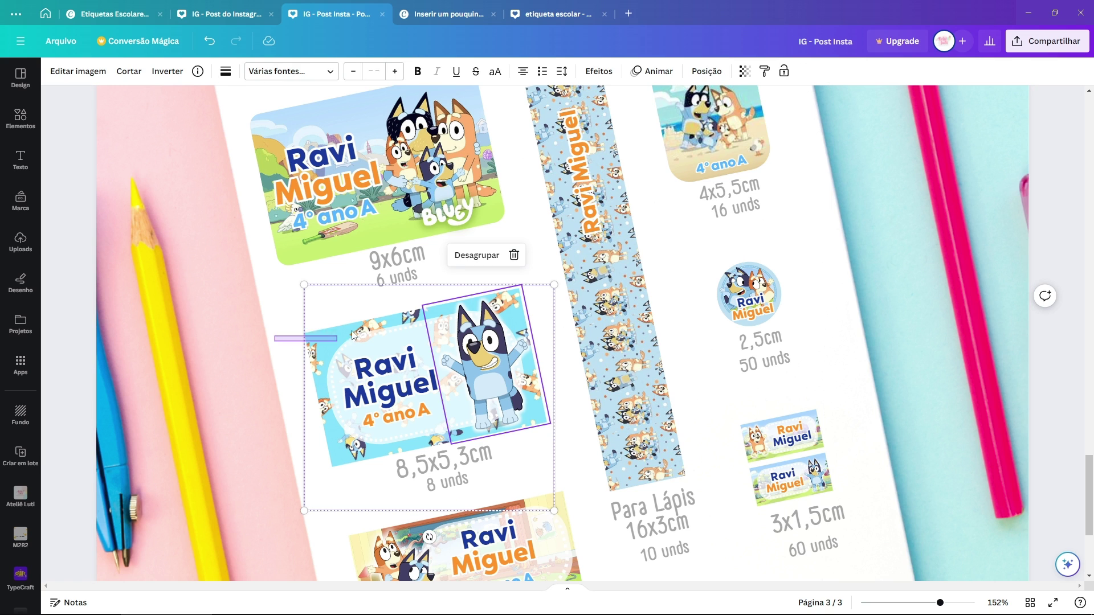
drag(275, 341, 556, 411)
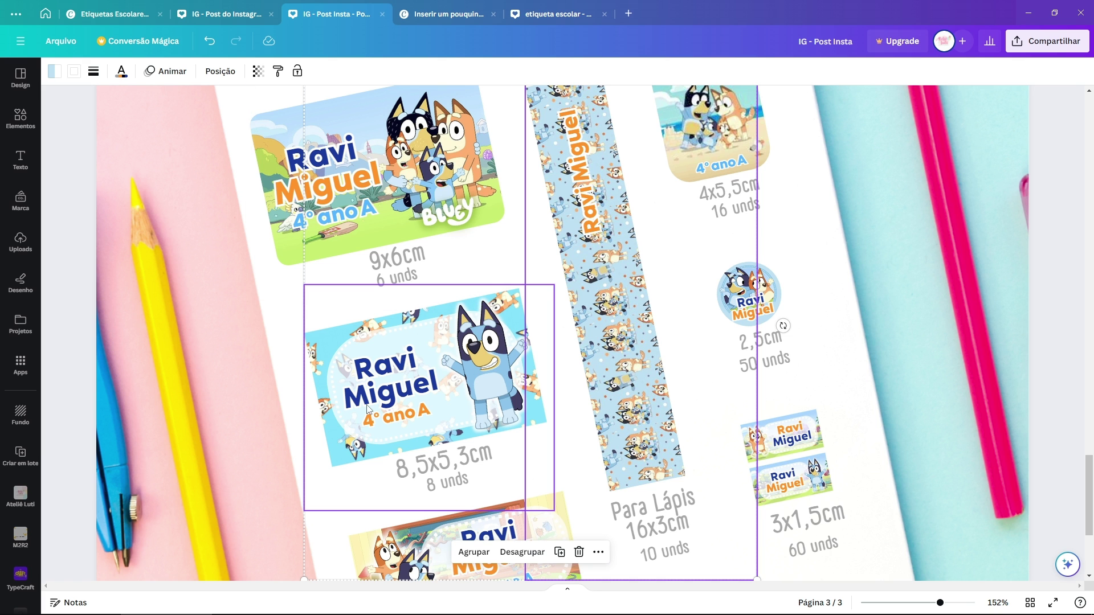
scroll(471, 350, down, 3)
scroll(471, 350, up, 2)
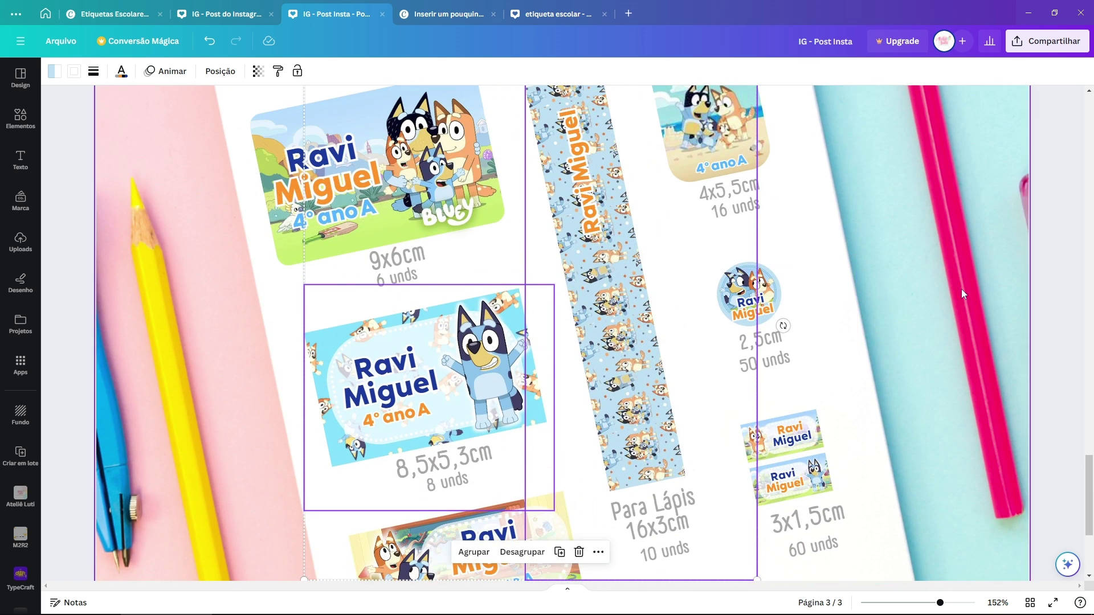
key(Escape)
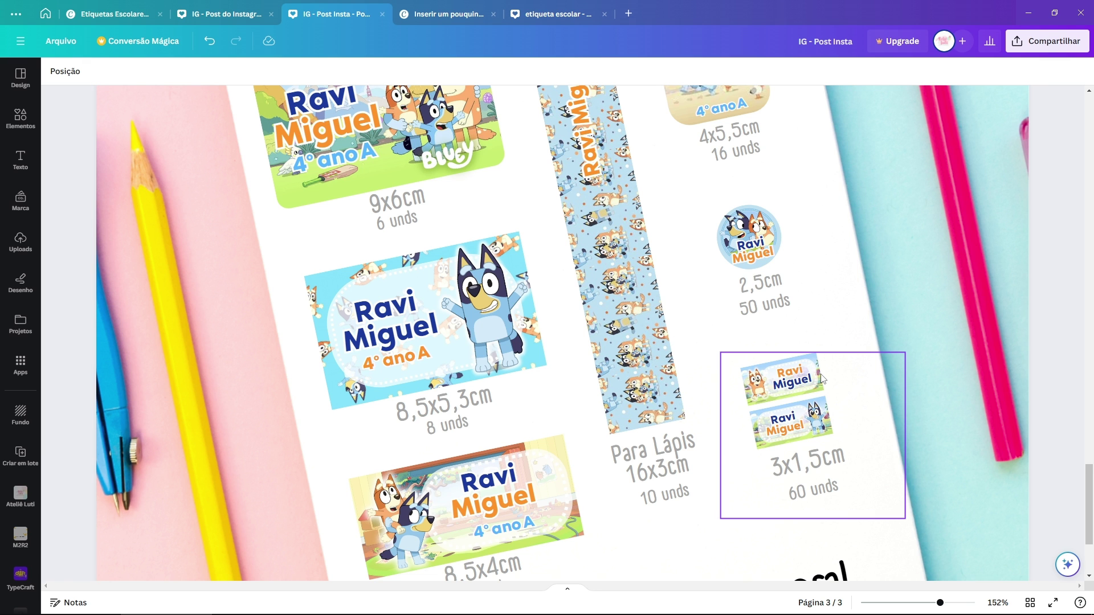
scroll(822, 379, down, 5)
scroll(881, 316, up, 3)
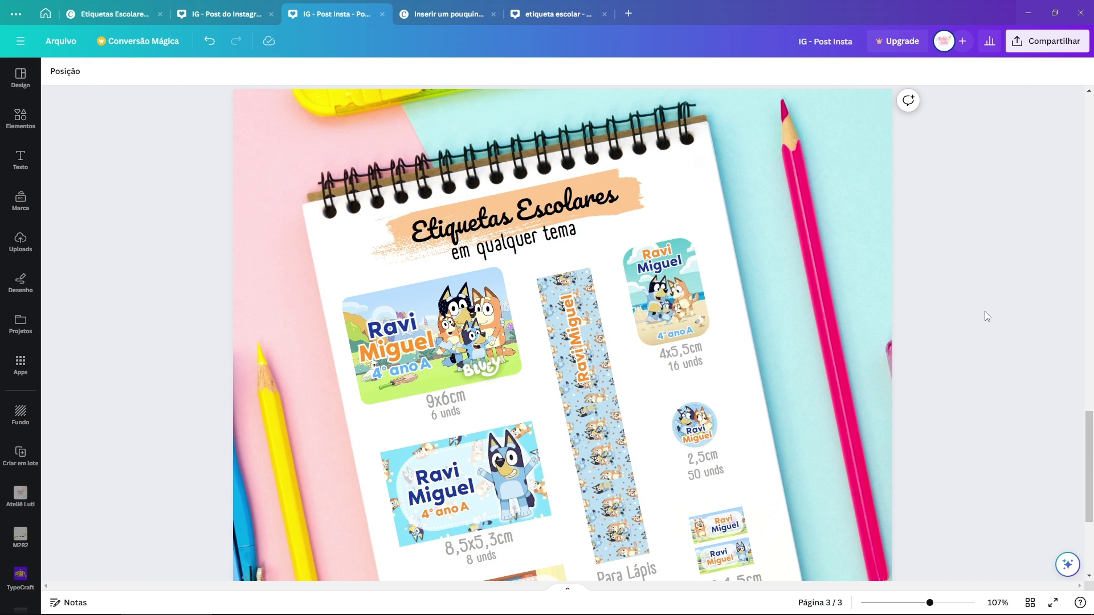
scroll(734, 303, up, 2)
scroll(738, 296, down, 3)
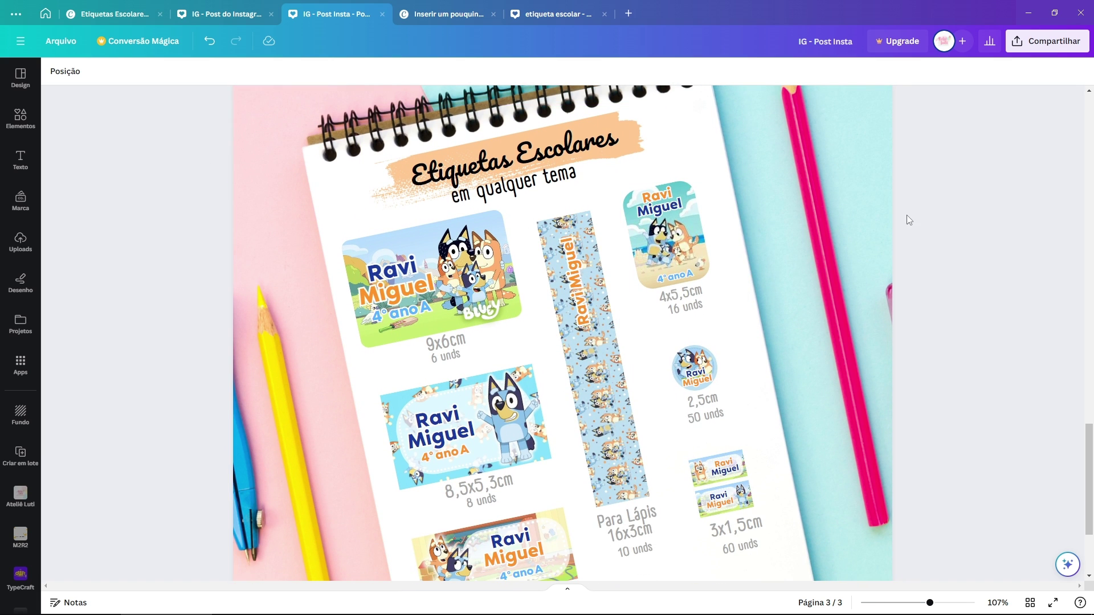
scroll(873, 224, up, 6)
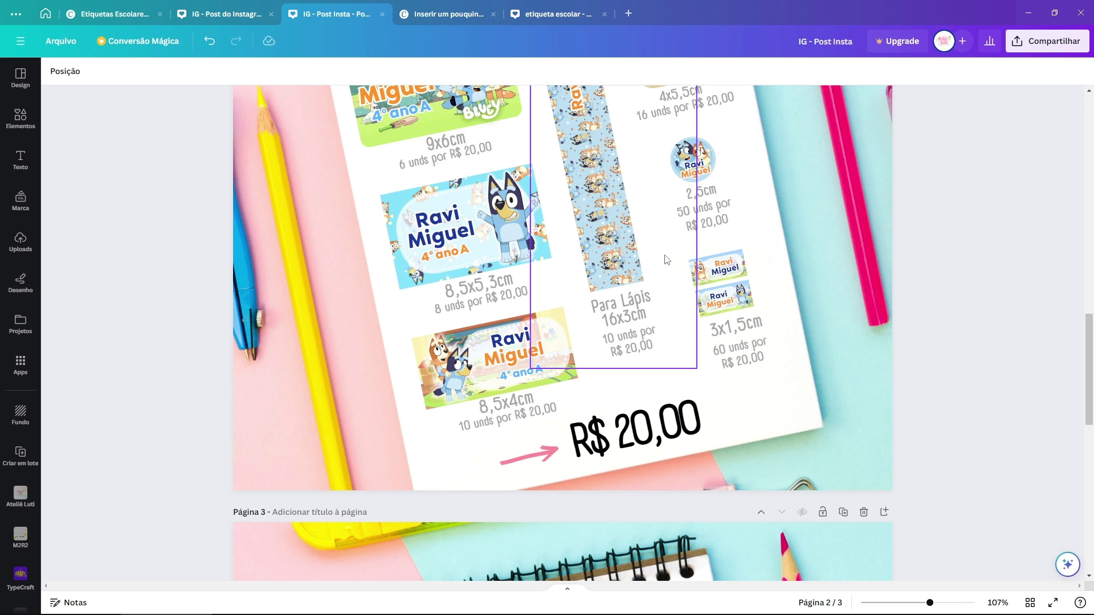
scroll(666, 260, down, 8)
scroll(984, 213, up, 3)
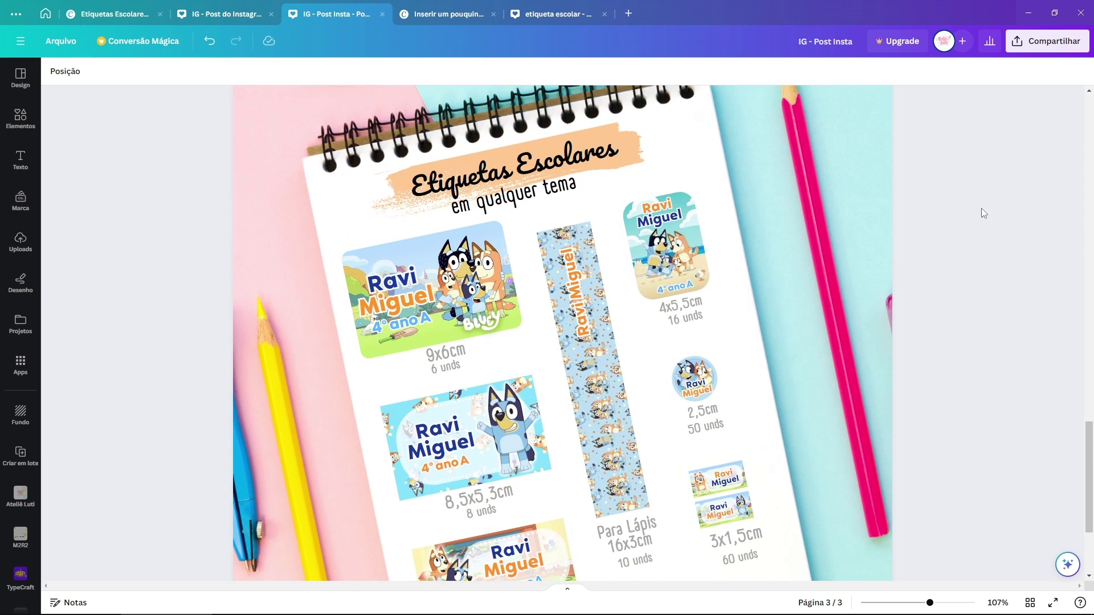
drag(985, 213, 295, 450)
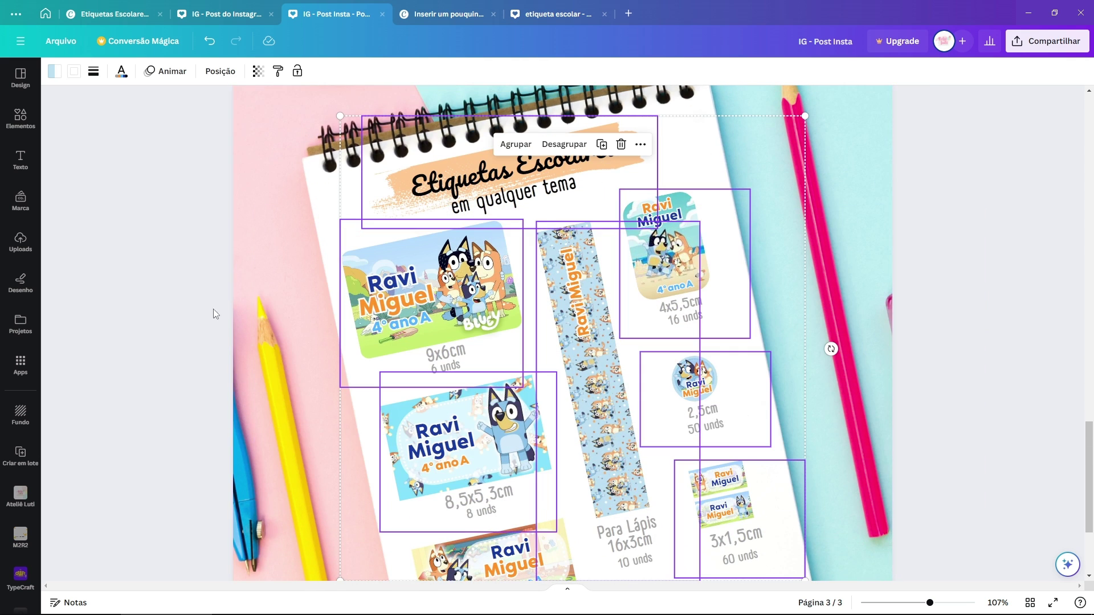
click(170, 269)
scroll(577, 288, down, 1)
scroll(577, 288, down, 3)
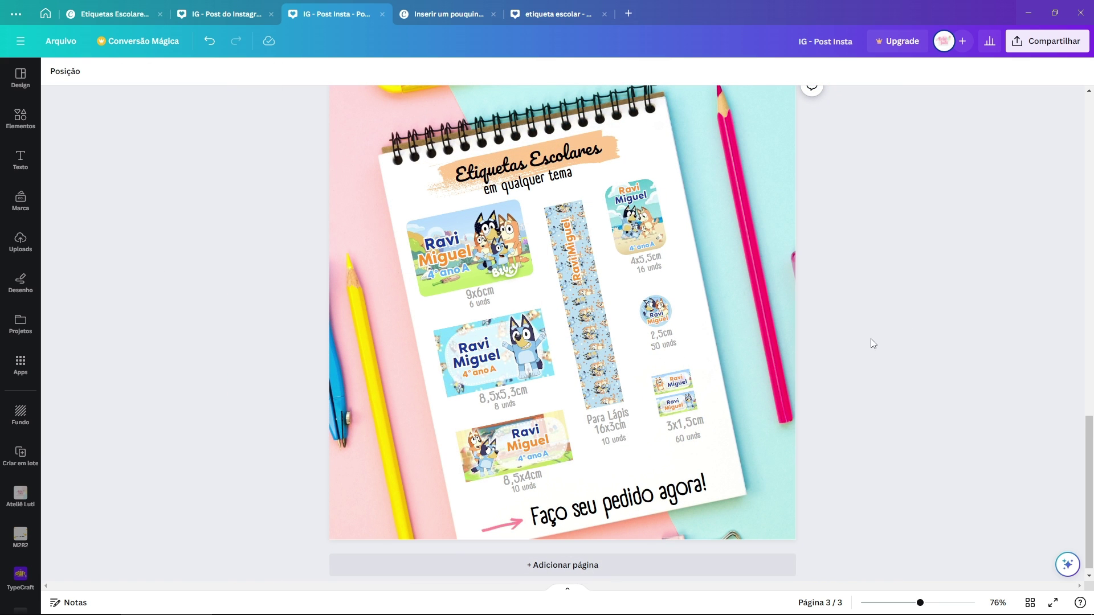
click(114, 13)
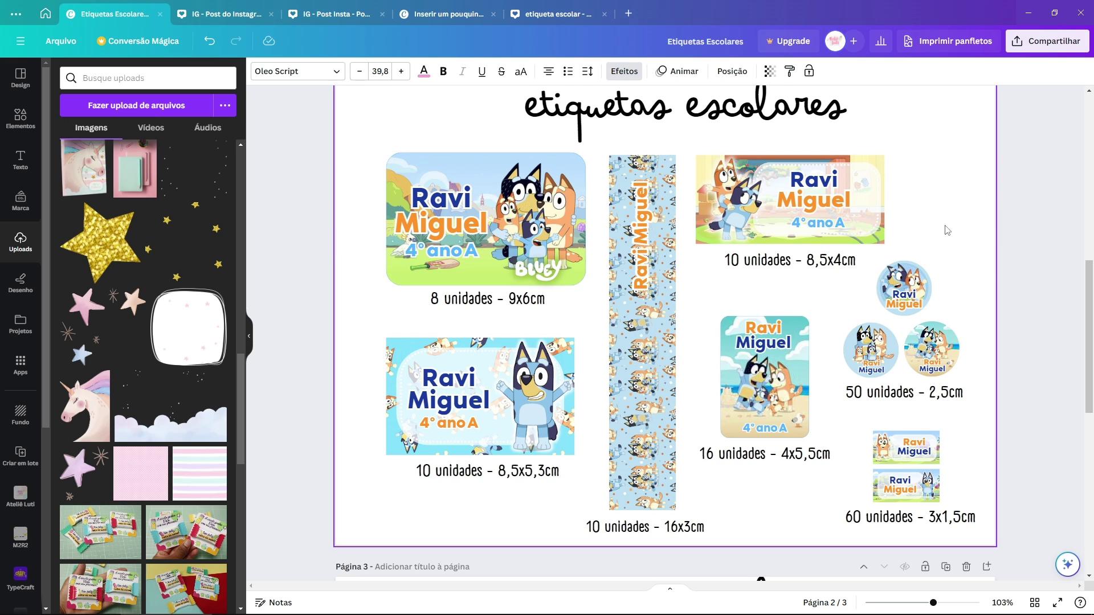
click(396, 162)
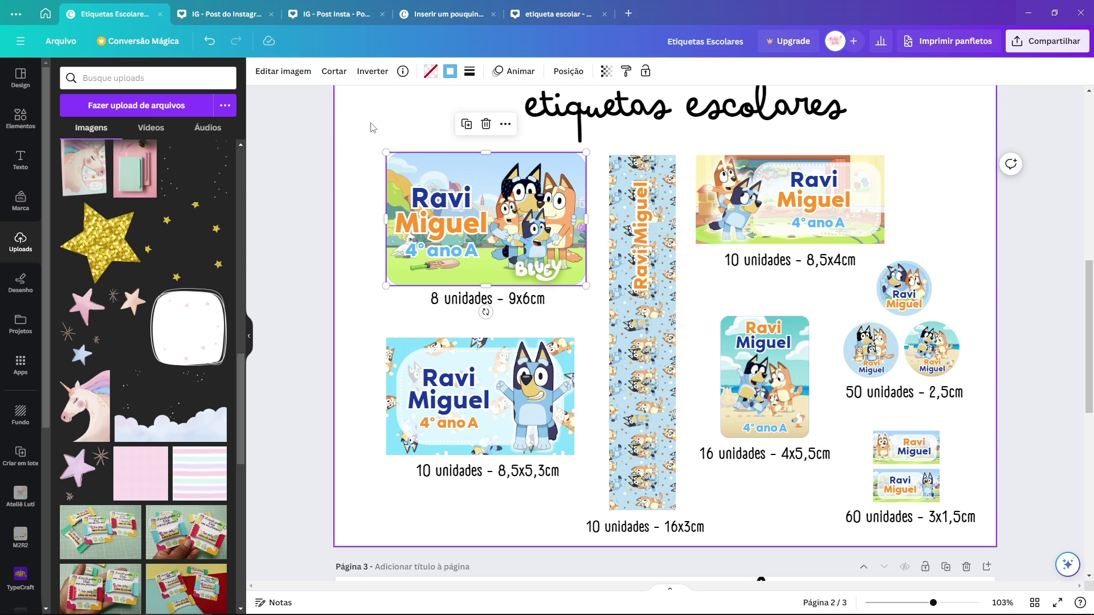
drag(370, 126, 595, 327)
click(438, 120)
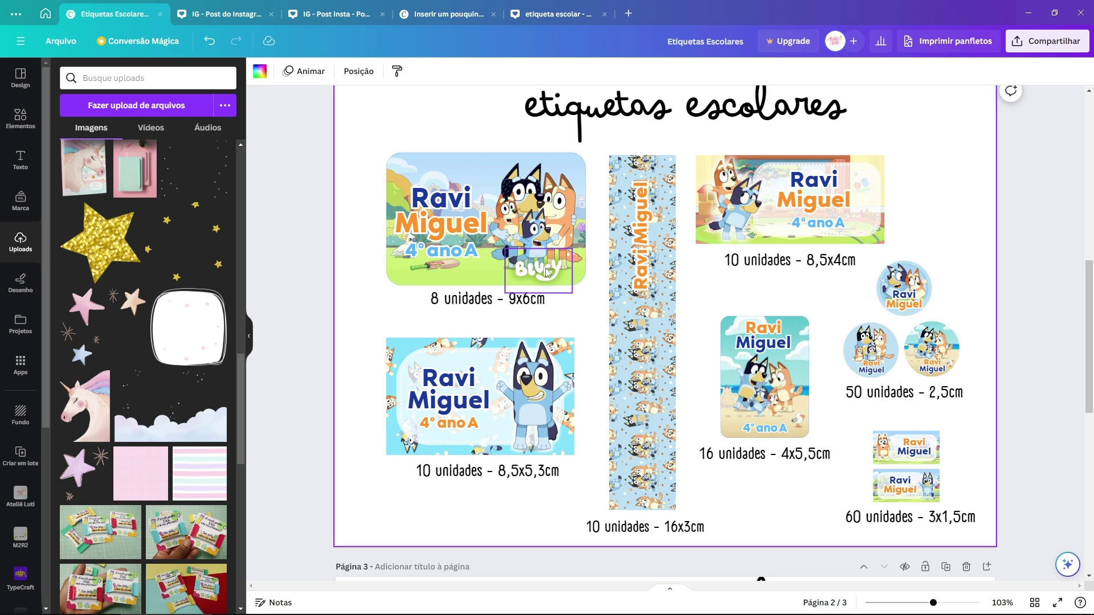
key(ctrl+3)
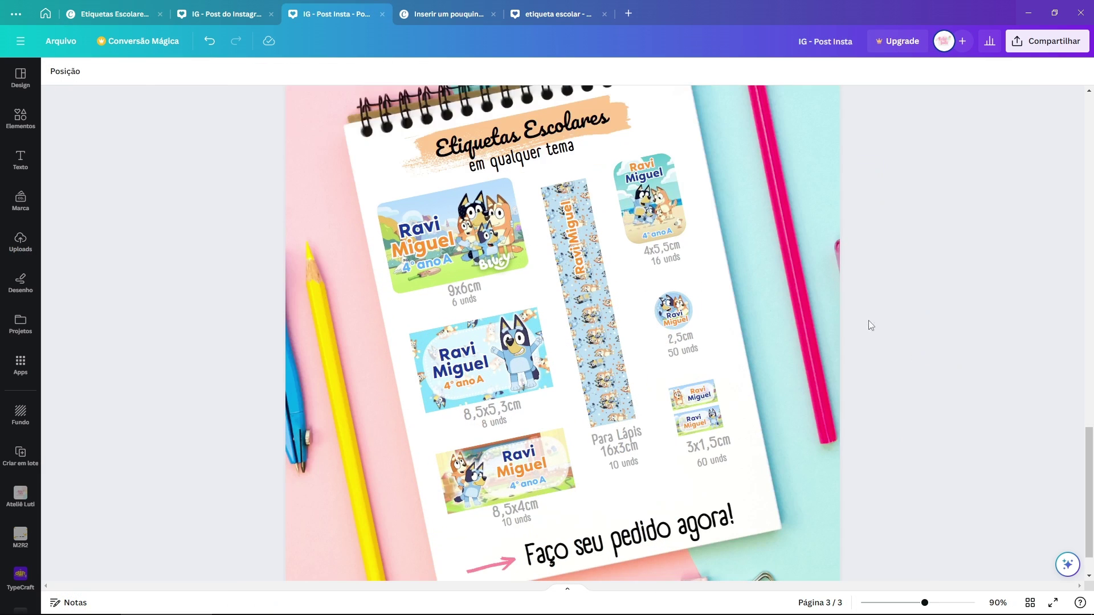
scroll(865, 326, down, 3)
scroll(656, 194, up, 5)
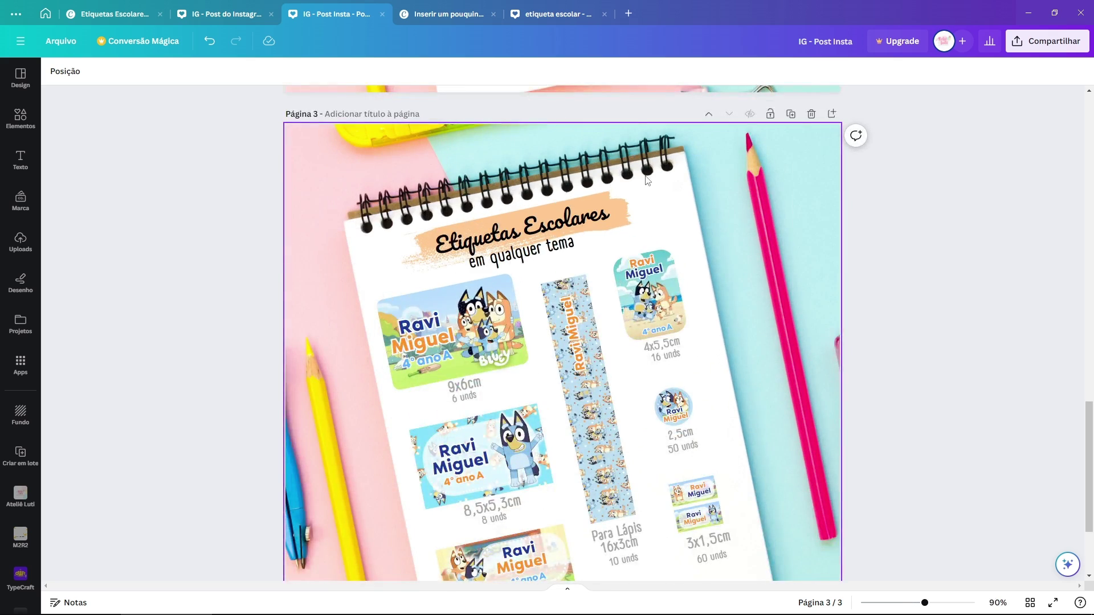
scroll(556, 239, up, 3)
scroll(734, 309, down, 2)
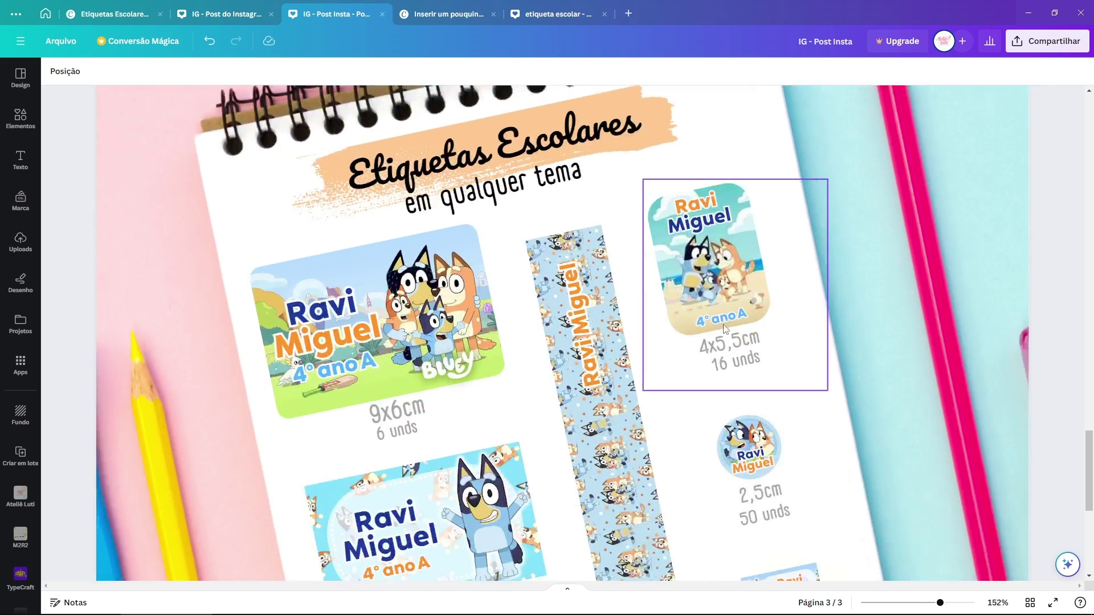
scroll(725, 329, down, 2)
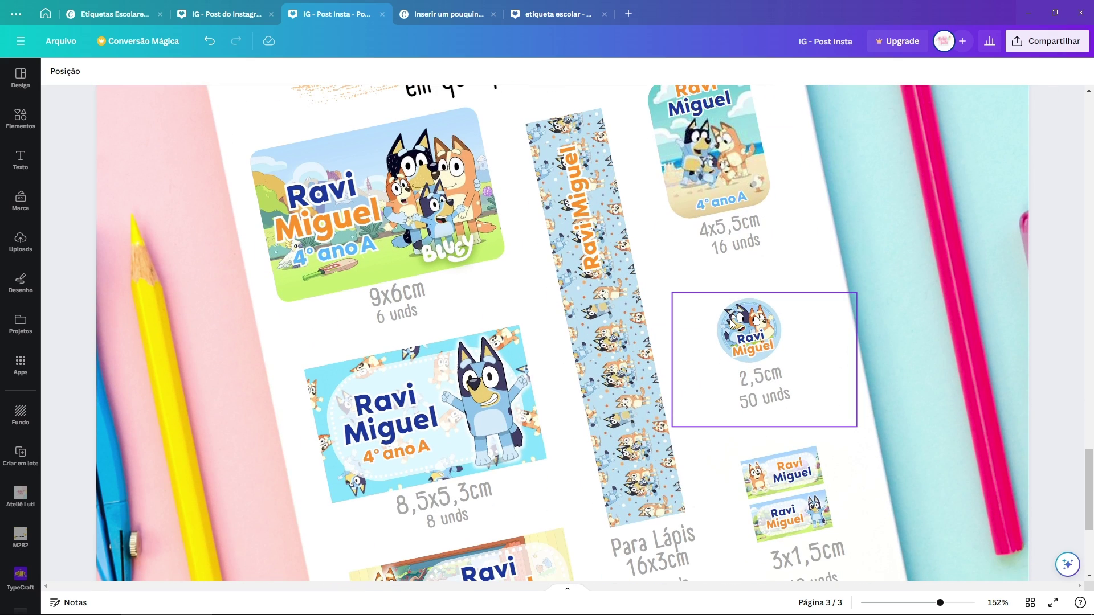
scroll(732, 322, down, 4)
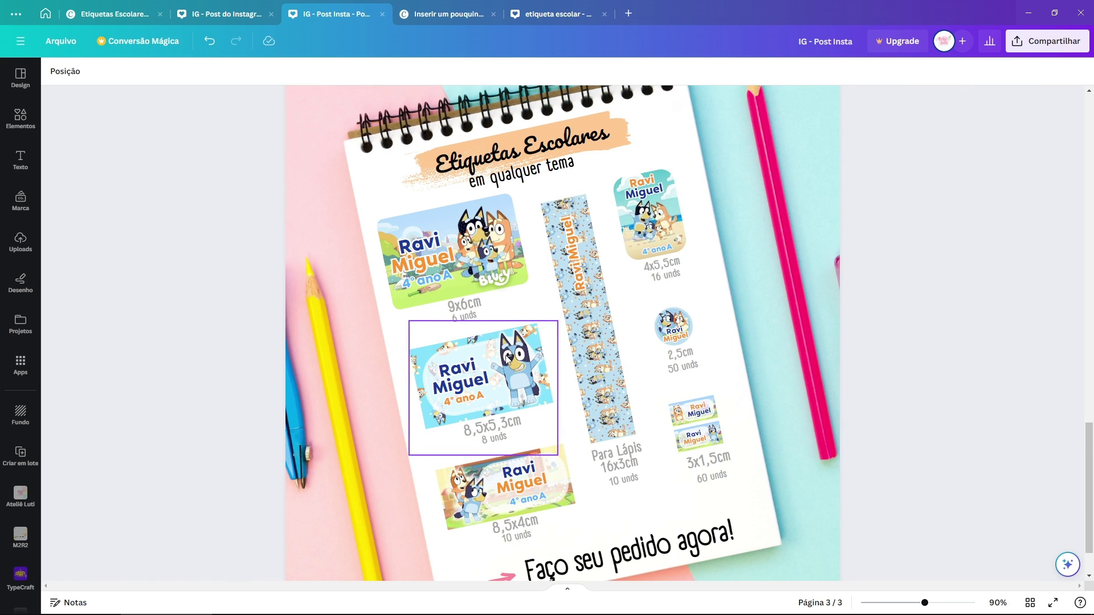
scroll(506, 358, down, 1)
scroll(558, 483, up, 2)
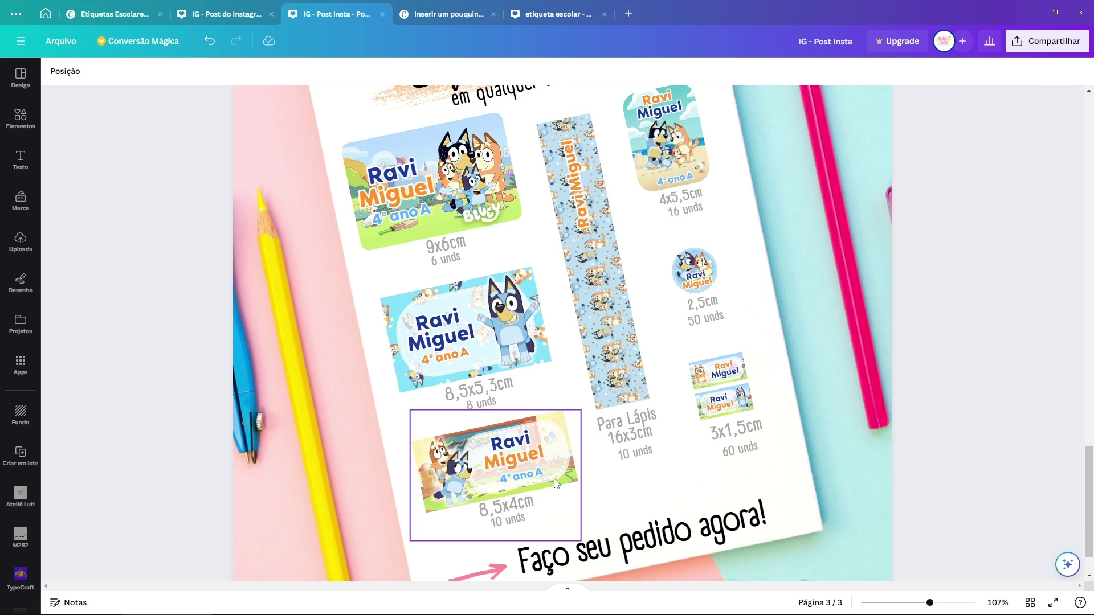
scroll(557, 483, up, 3)
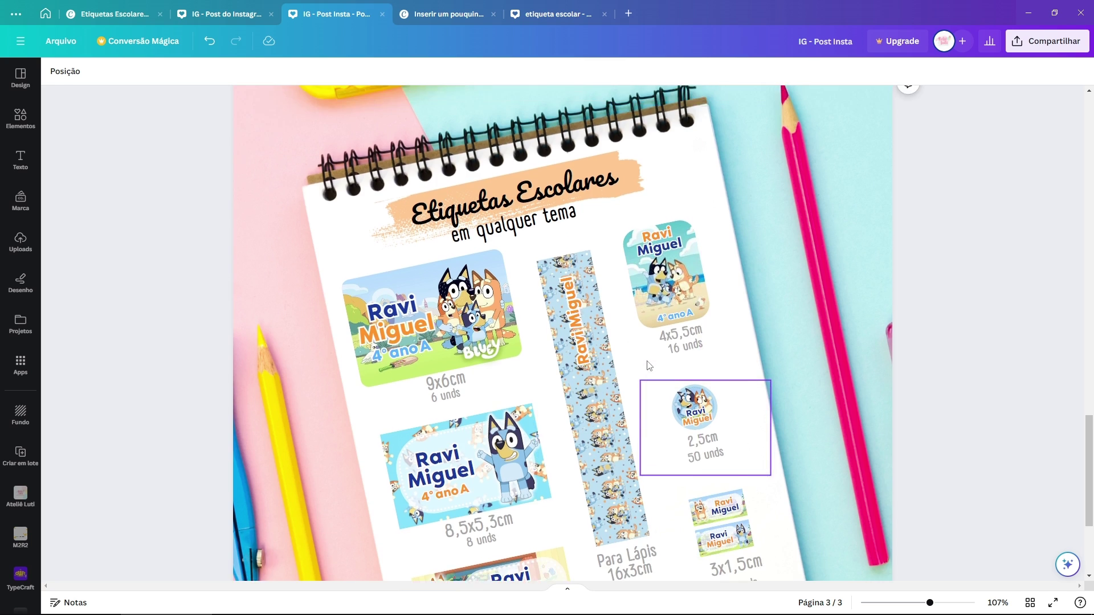
scroll(650, 366, up, 2)
scroll(666, 357, down, 3)
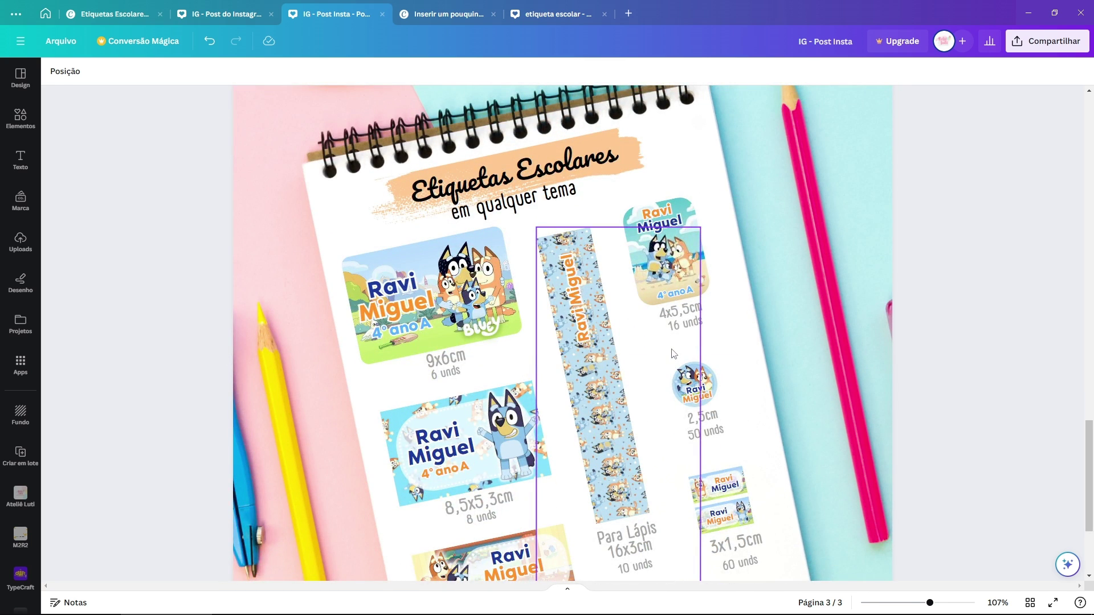
scroll(667, 356, down, 2)
scroll(672, 354, up, 4)
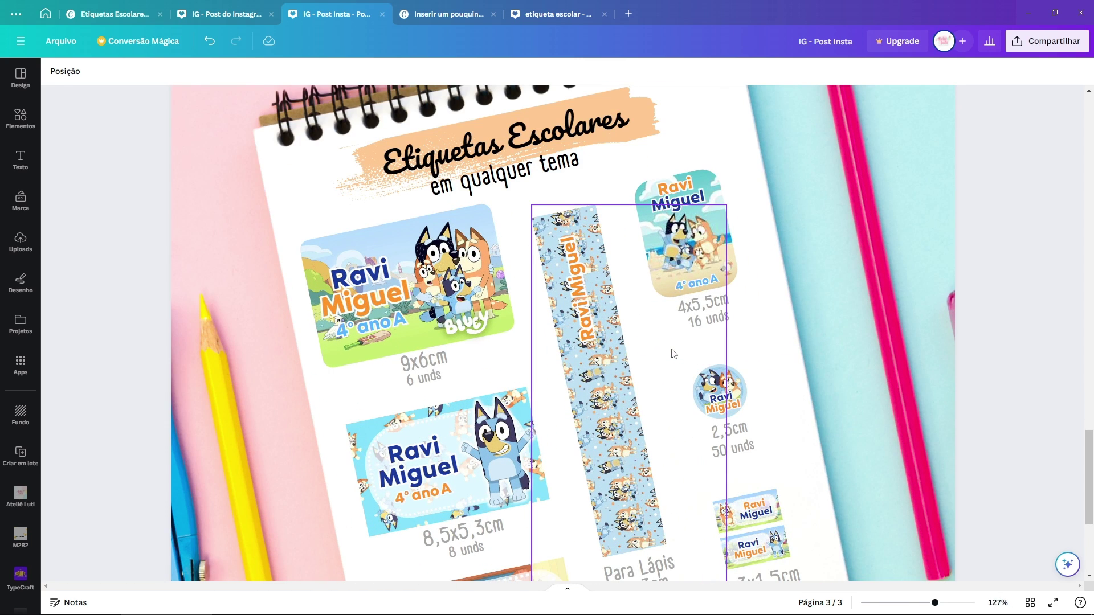
scroll(673, 353, down, 4)
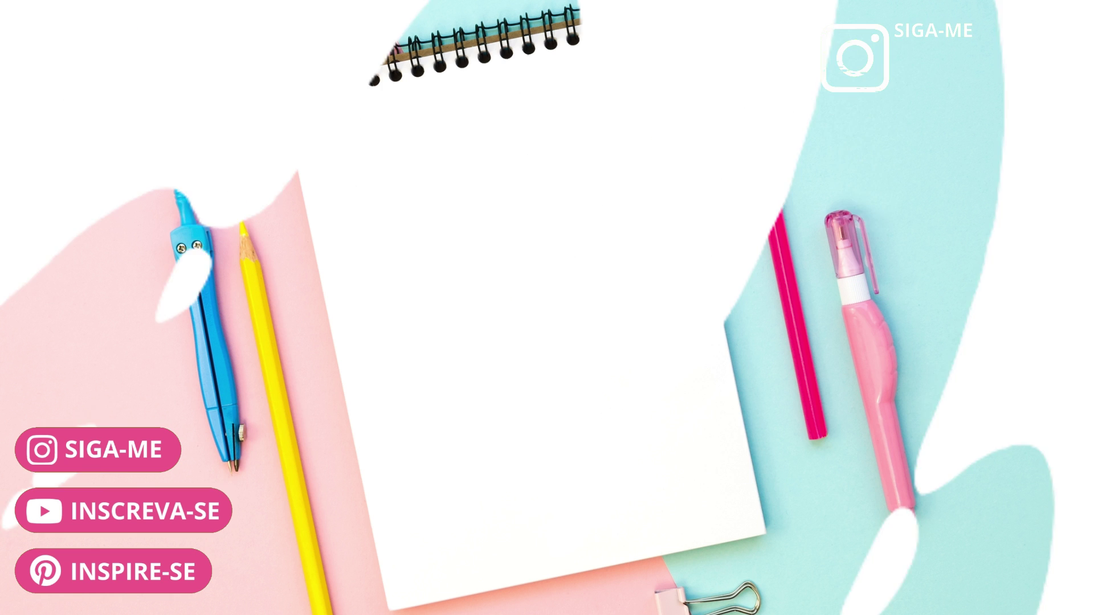